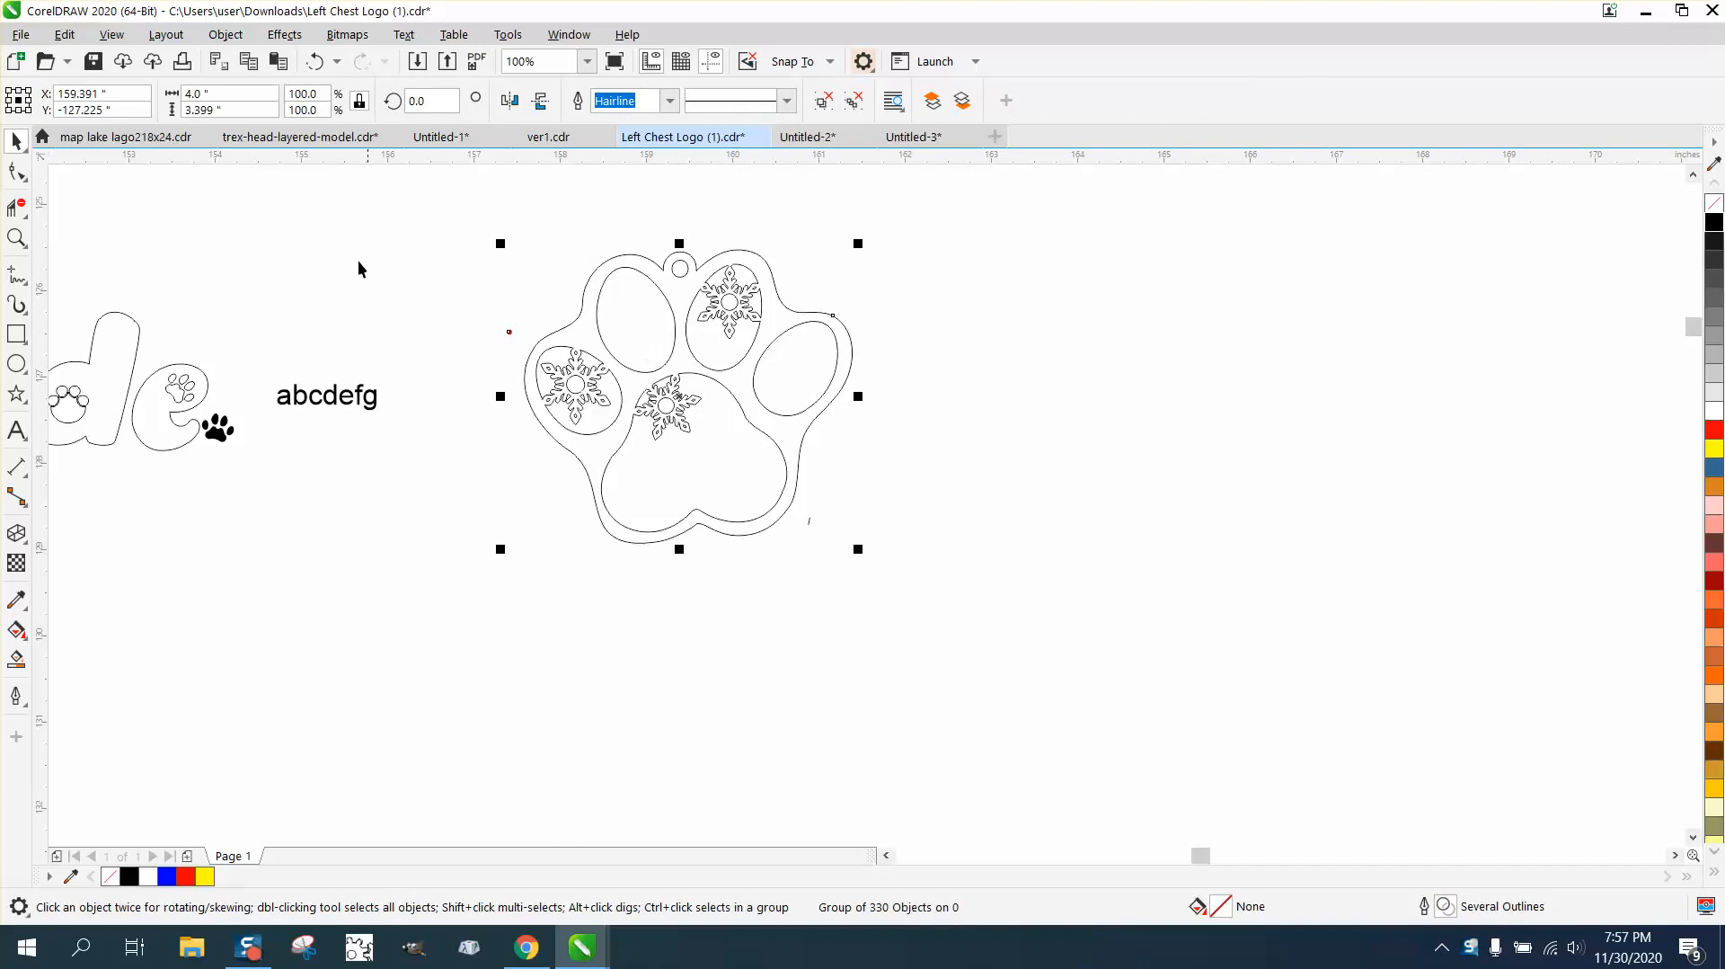
Examine the snowflake paw ornament and the outlined paw-print lettering beside it
left_click(460, 246)
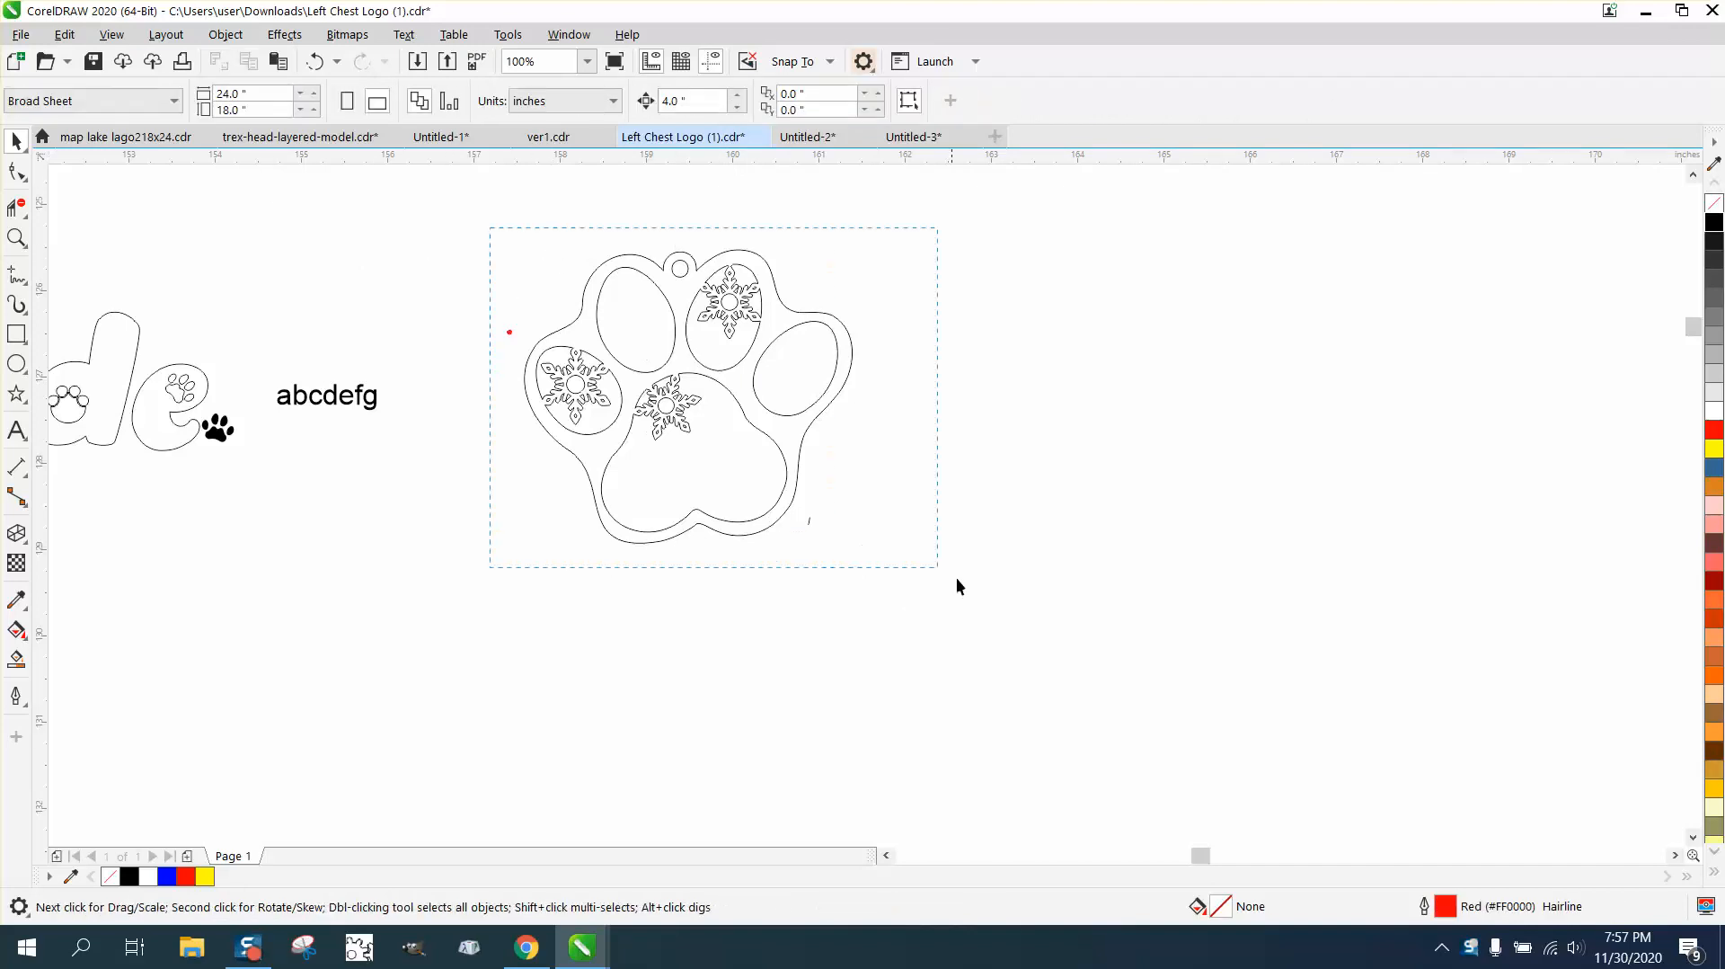
left_click_drag(957, 584, 982, 591)
left_click(349, 210)
scroll(541, 289, "down", 2)
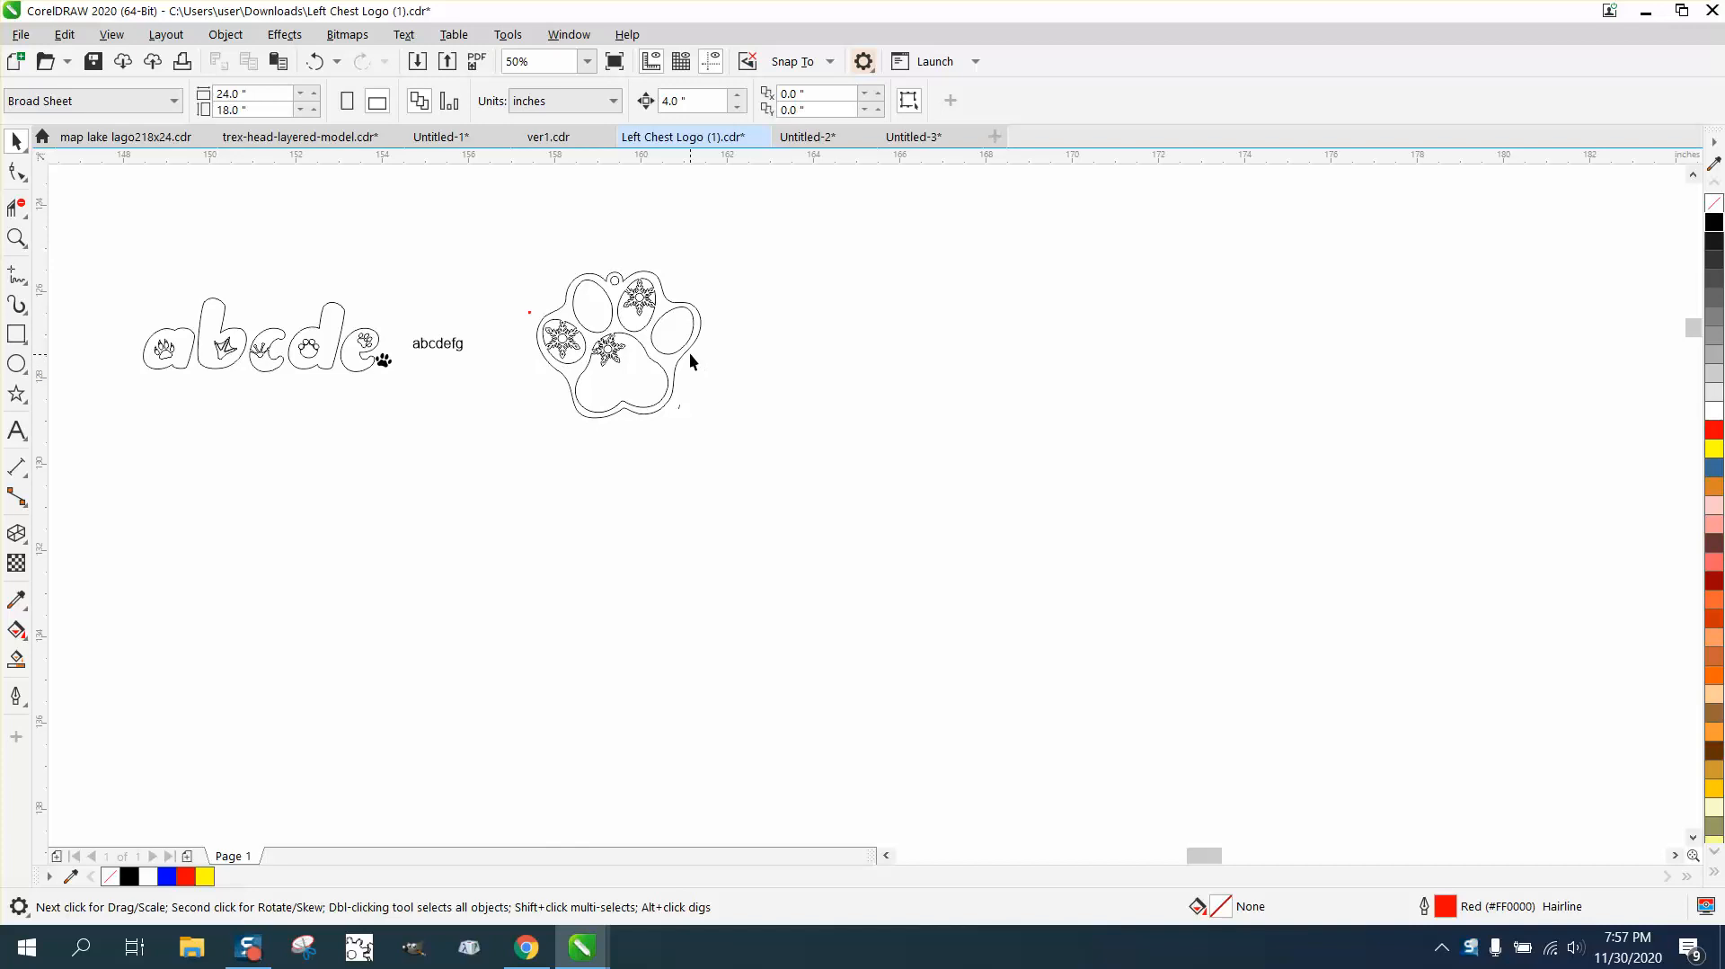
scroll(800, 262, "down", 1)
scroll(845, 387, "down", 3)
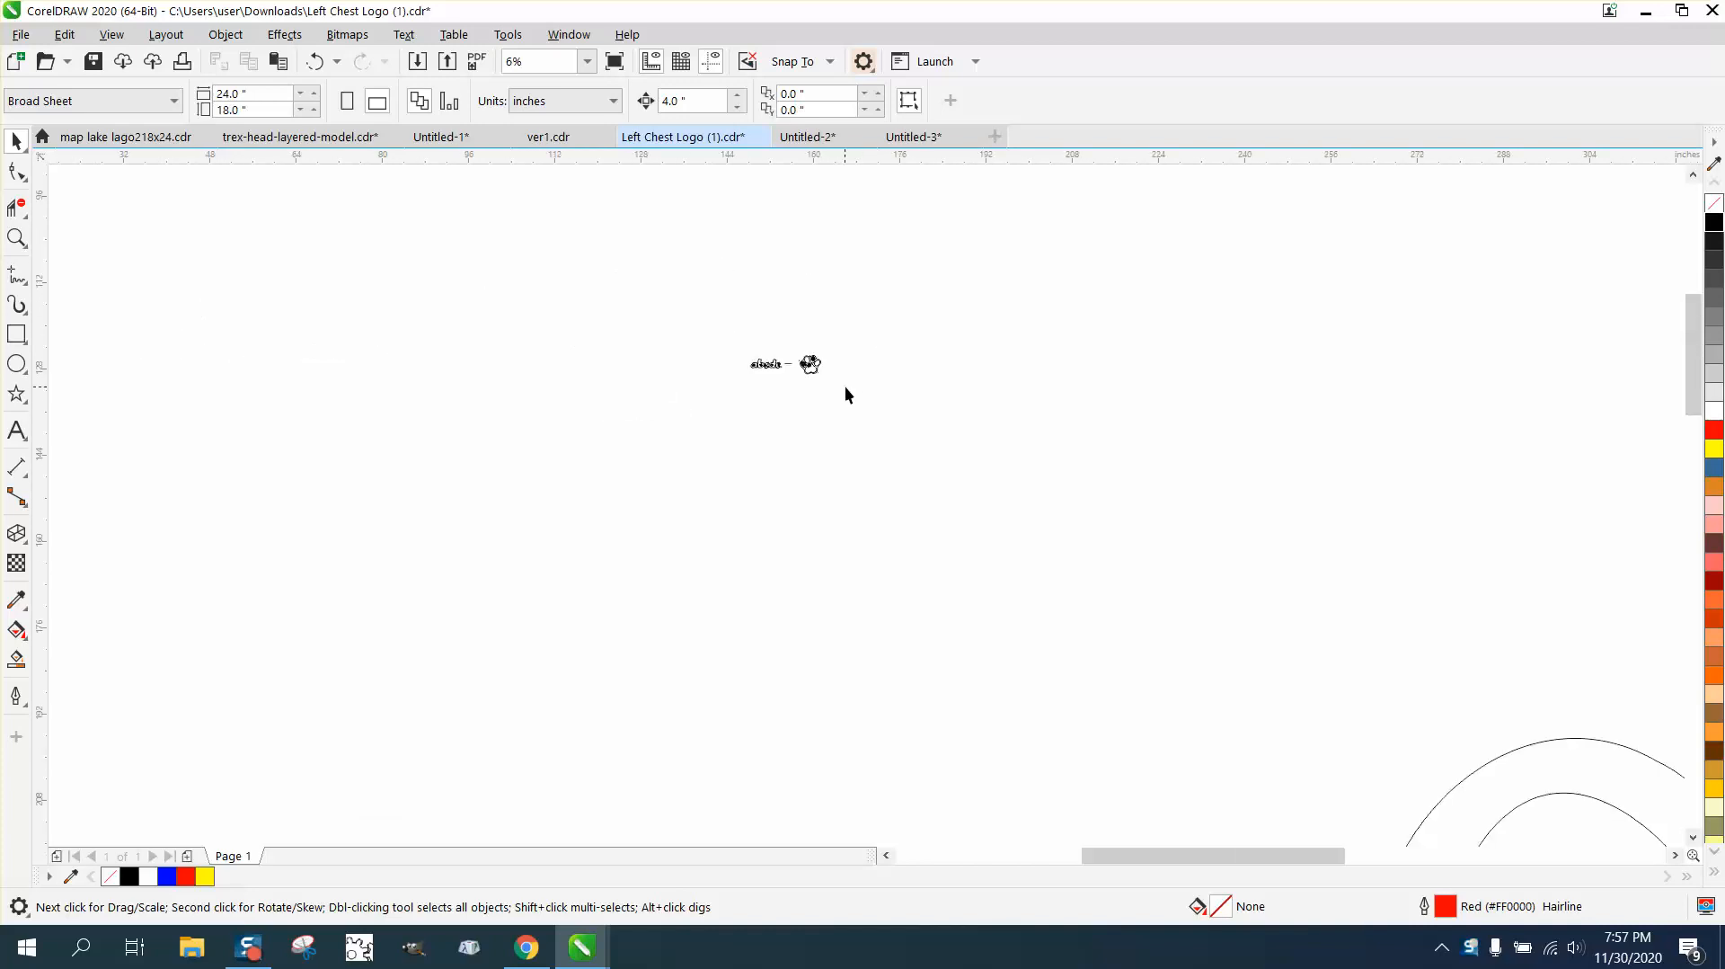
left_click(18, 244)
left_click_drag(913, 405, 913, 405)
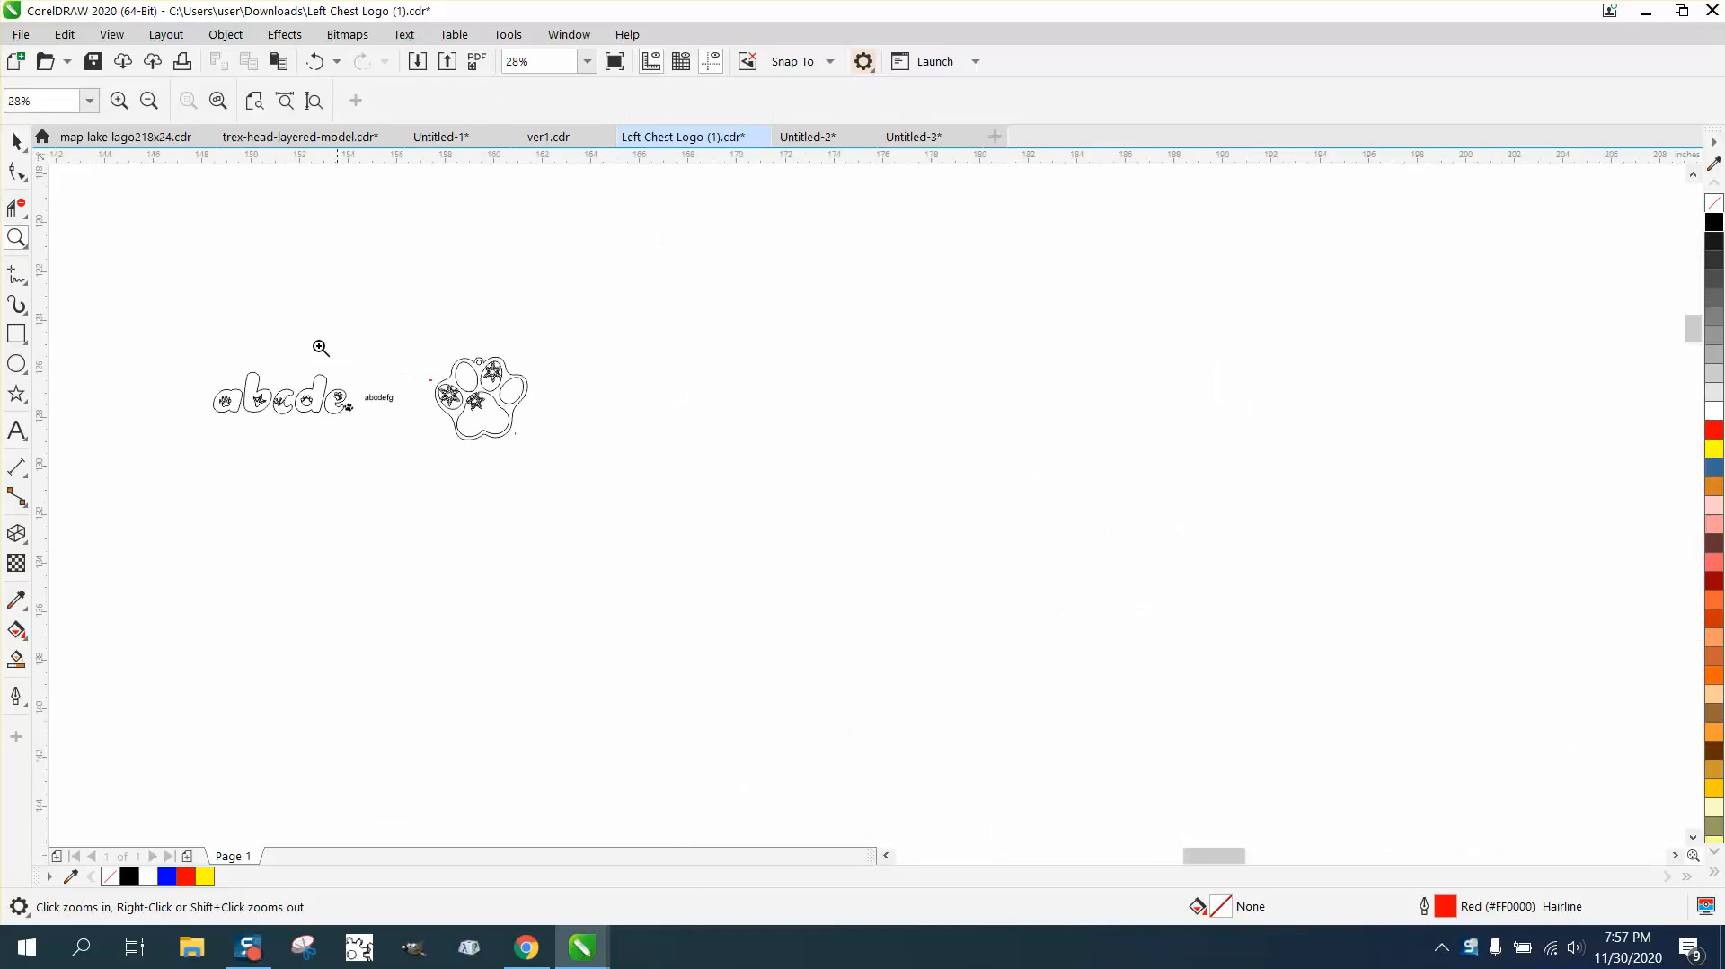
left_click_drag(689, 507, 689, 506)
left_click(18, 141)
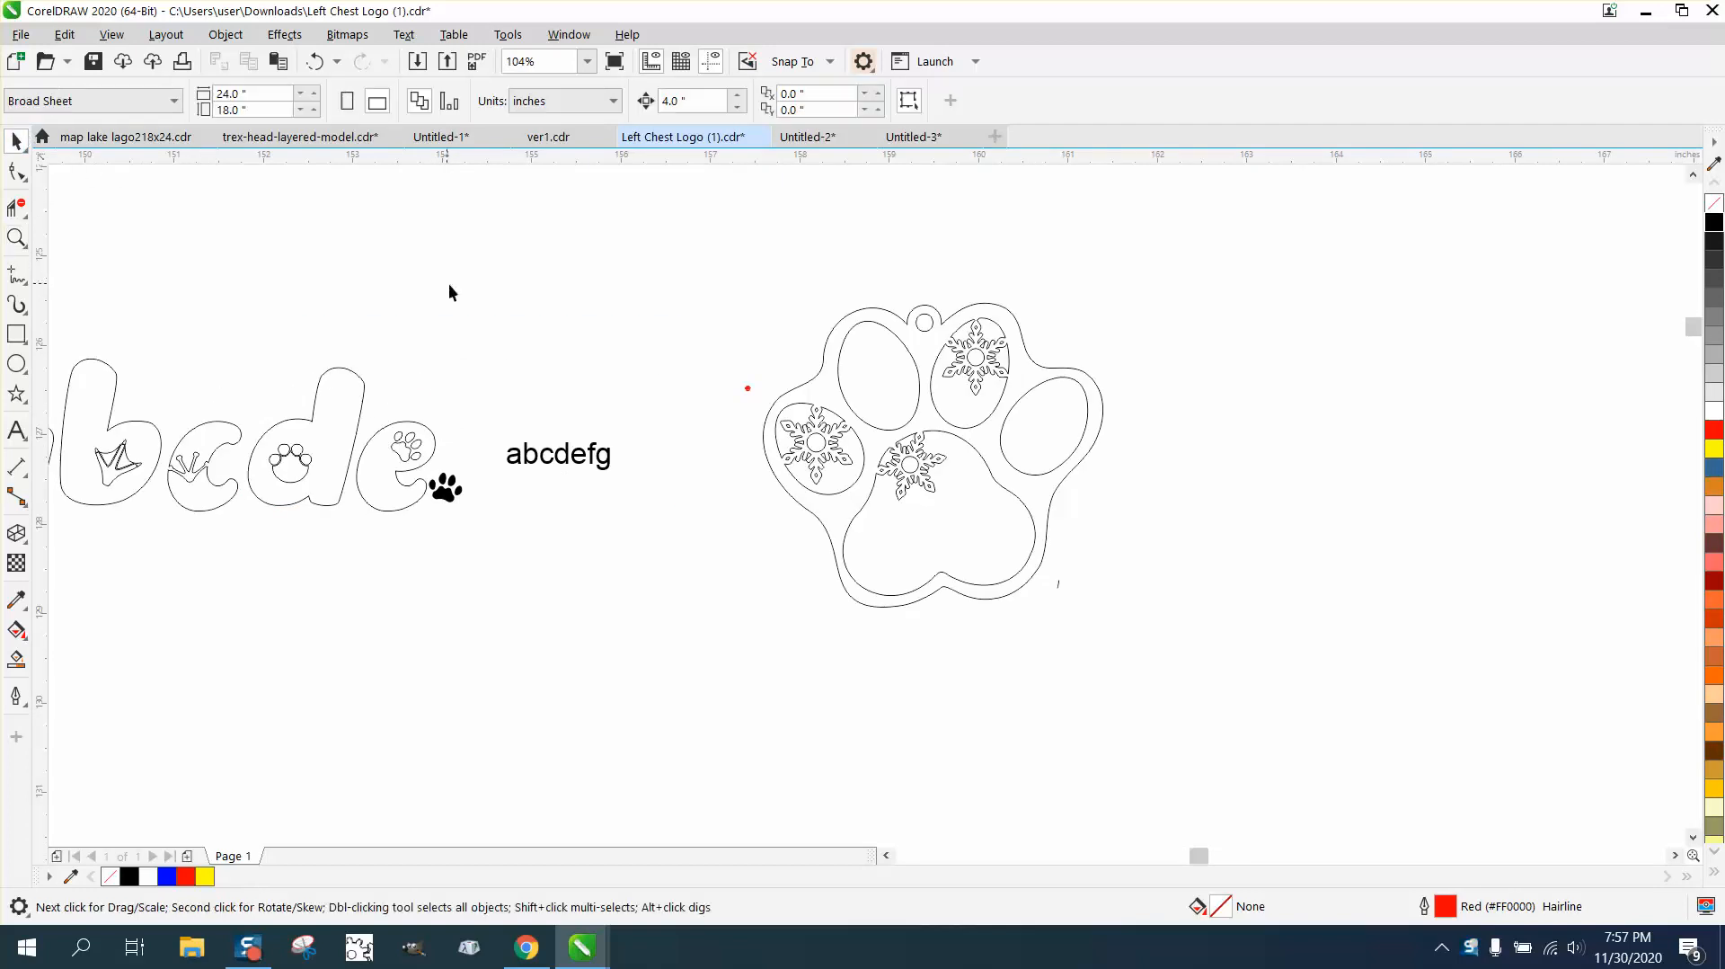
Shift the snowflake paw ornament slightly and move all five pieces of the small black paw below the abcdefg text
left_click_drag(787, 490, 817, 472)
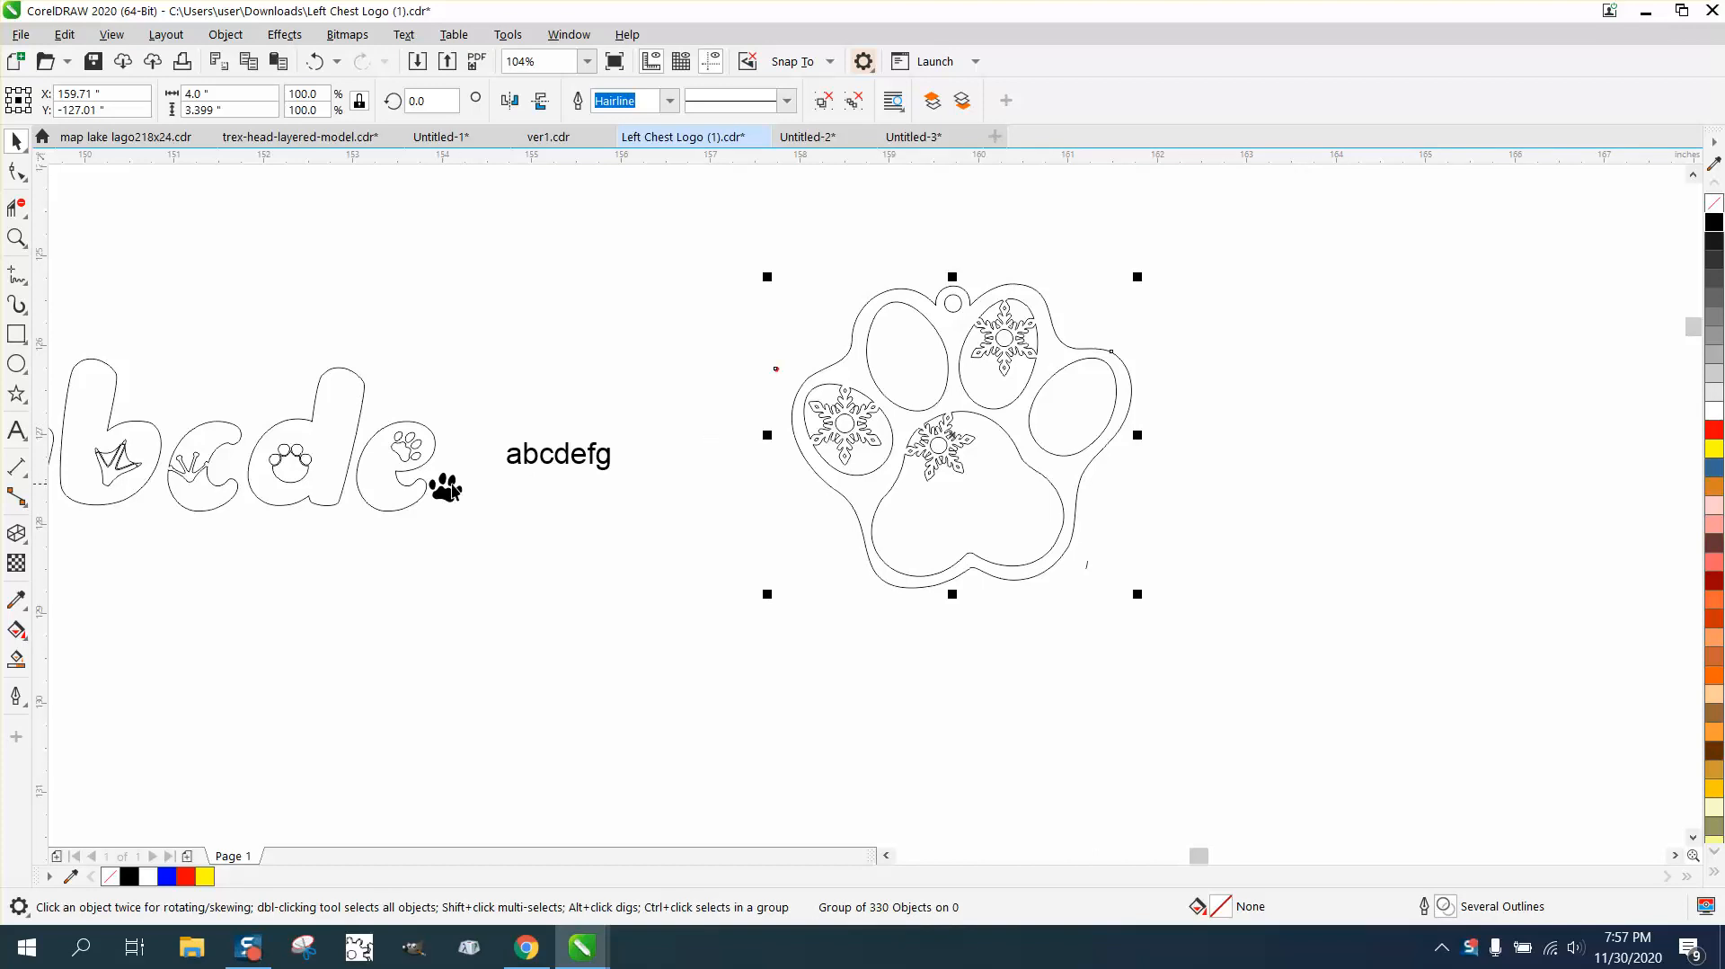
left_click_drag(451, 483, 469, 368)
key("ctrl+z")
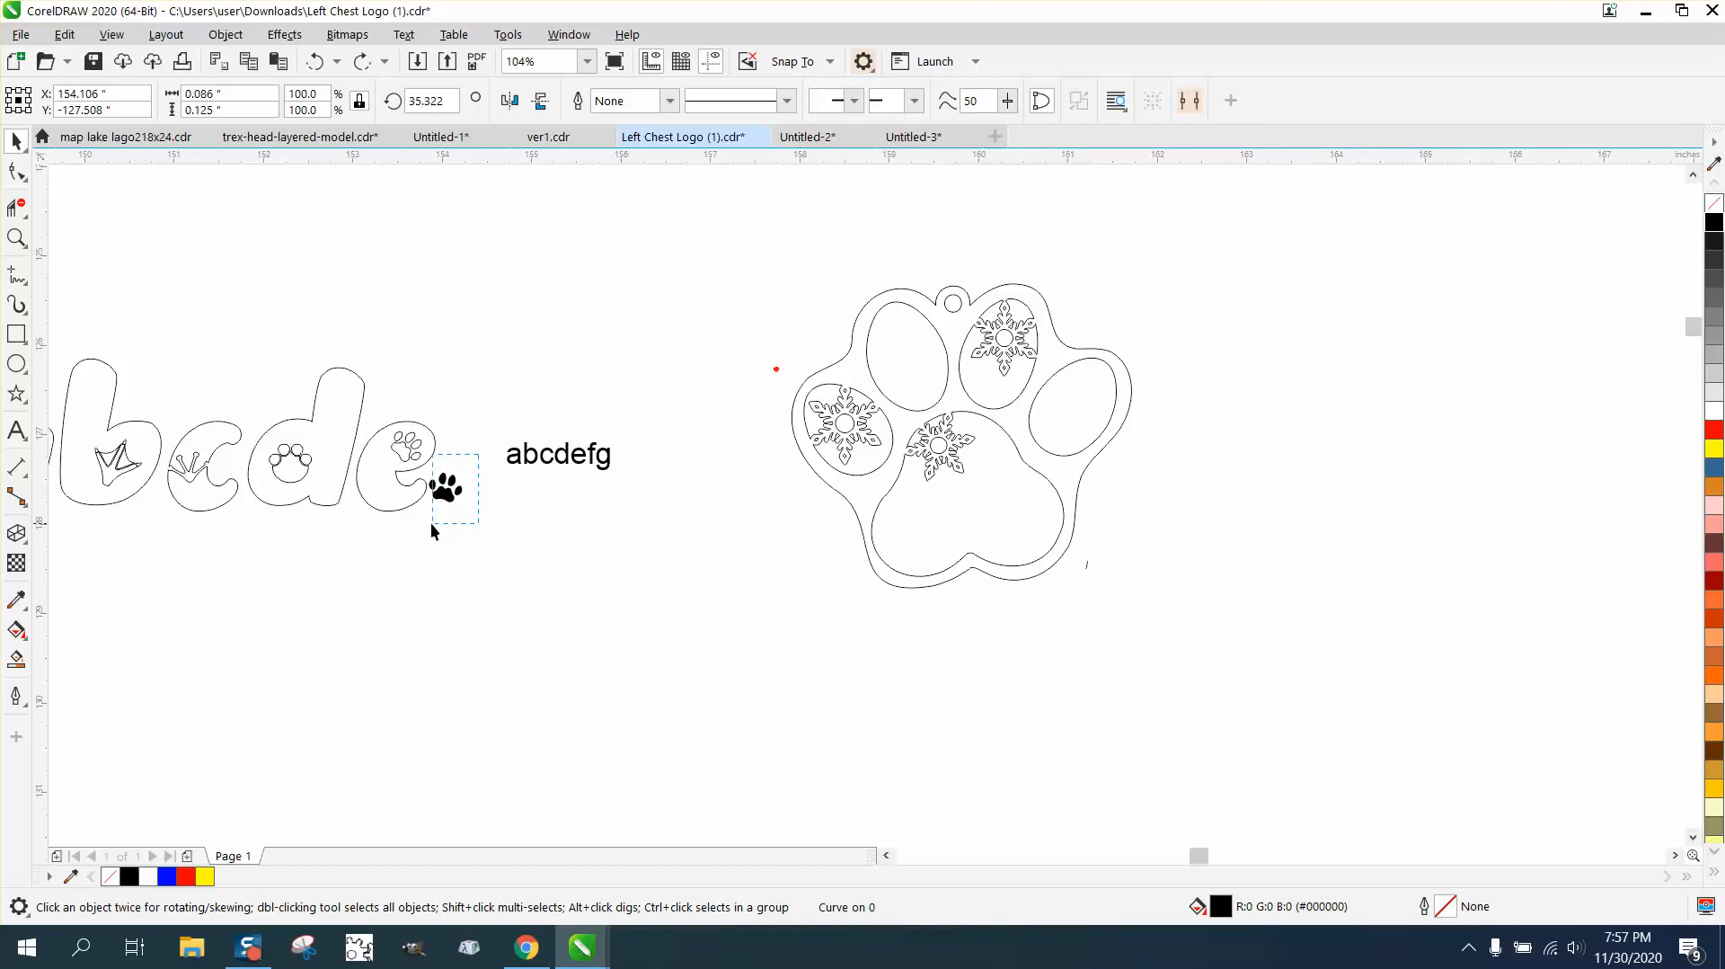
left_click_drag(431, 524, 524, 512)
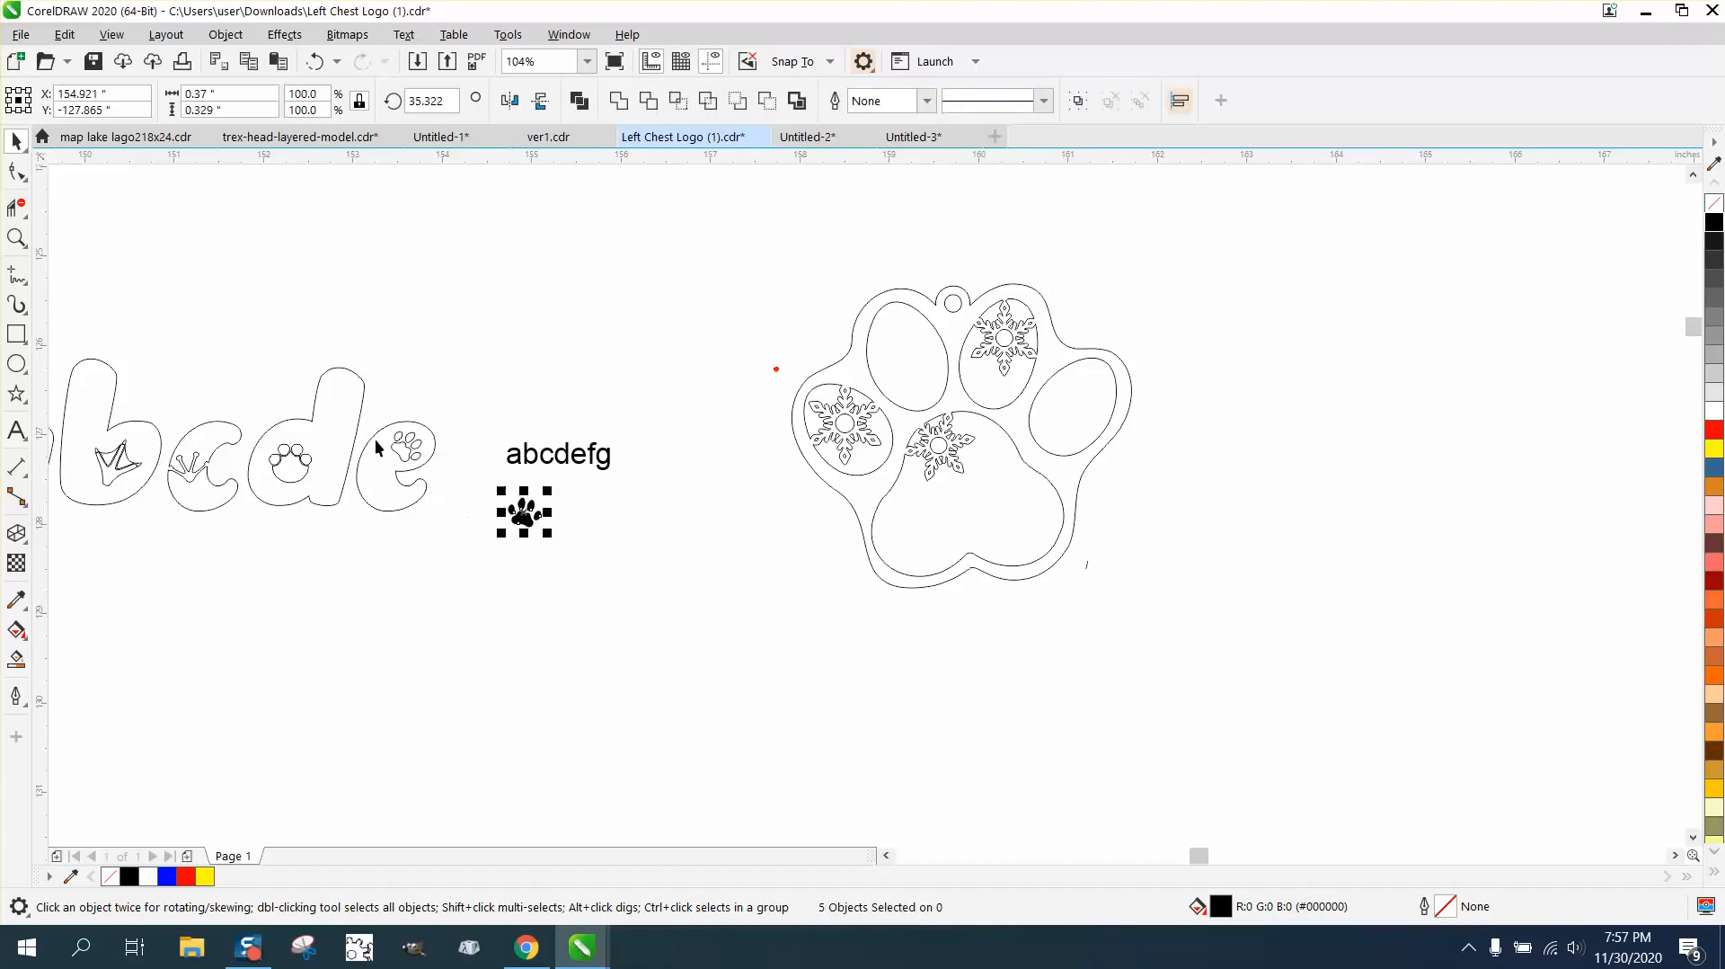
Try filling the main pad of the paw inside the outlined letter e with black using Smart Fill
left_click(375, 433)
left_click(629, 102)
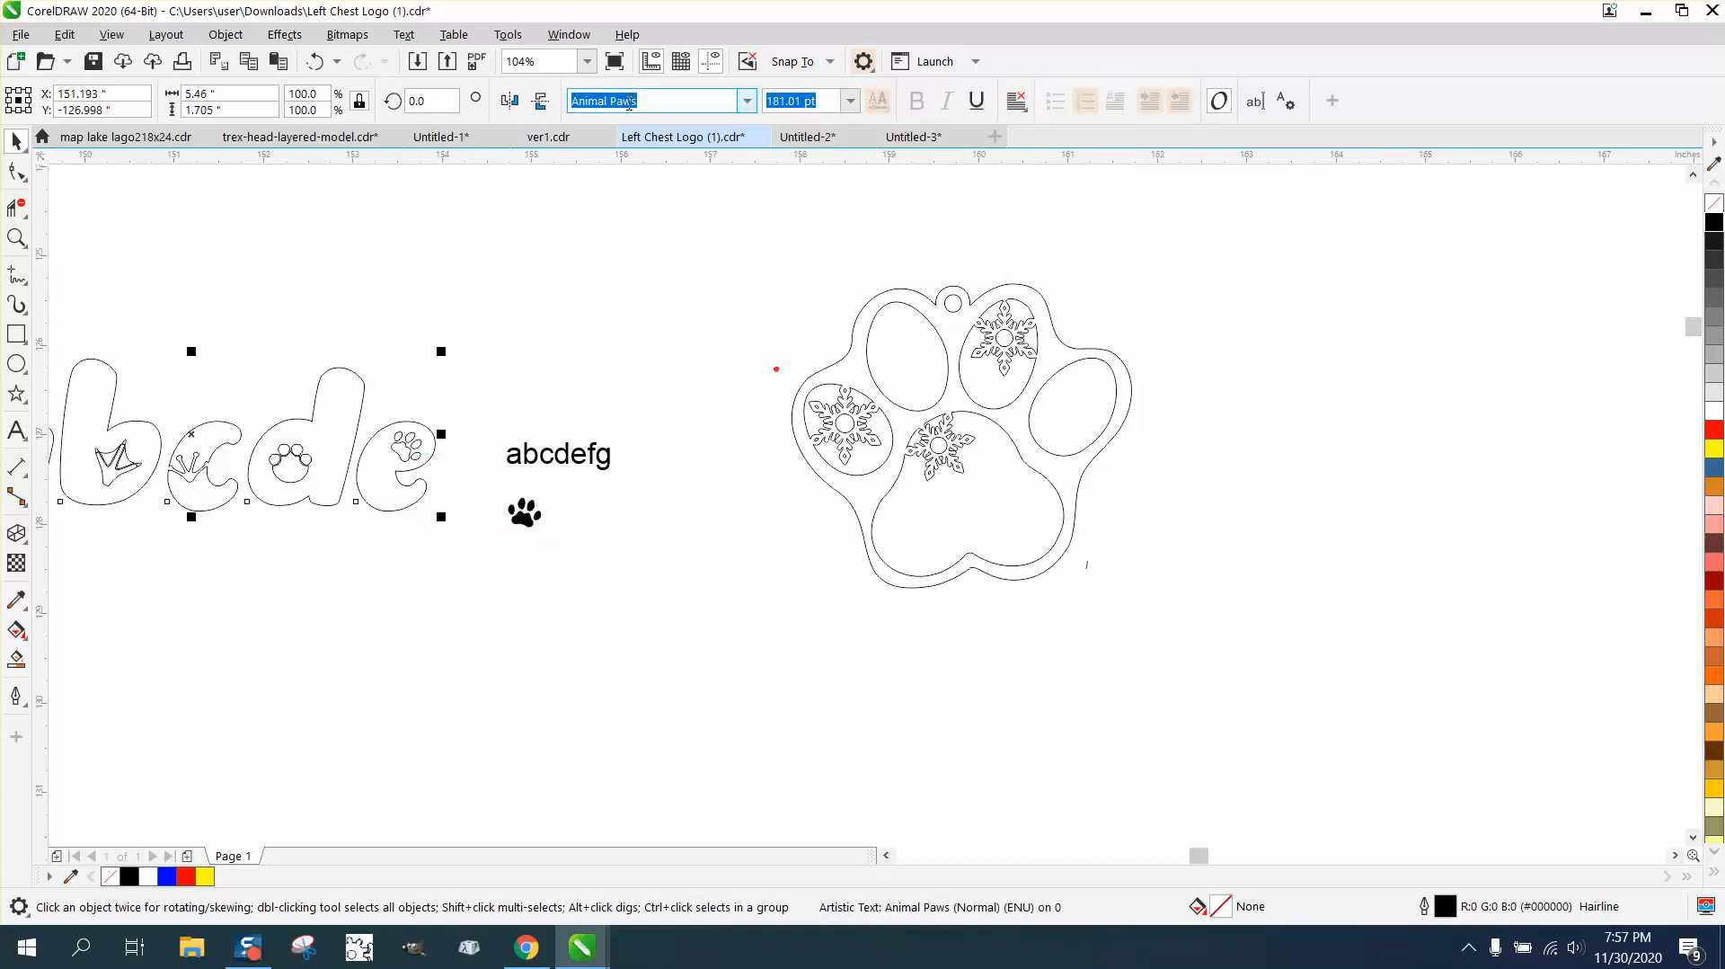
left_click(17, 240)
left_click_drag(558, 526, 559, 526)
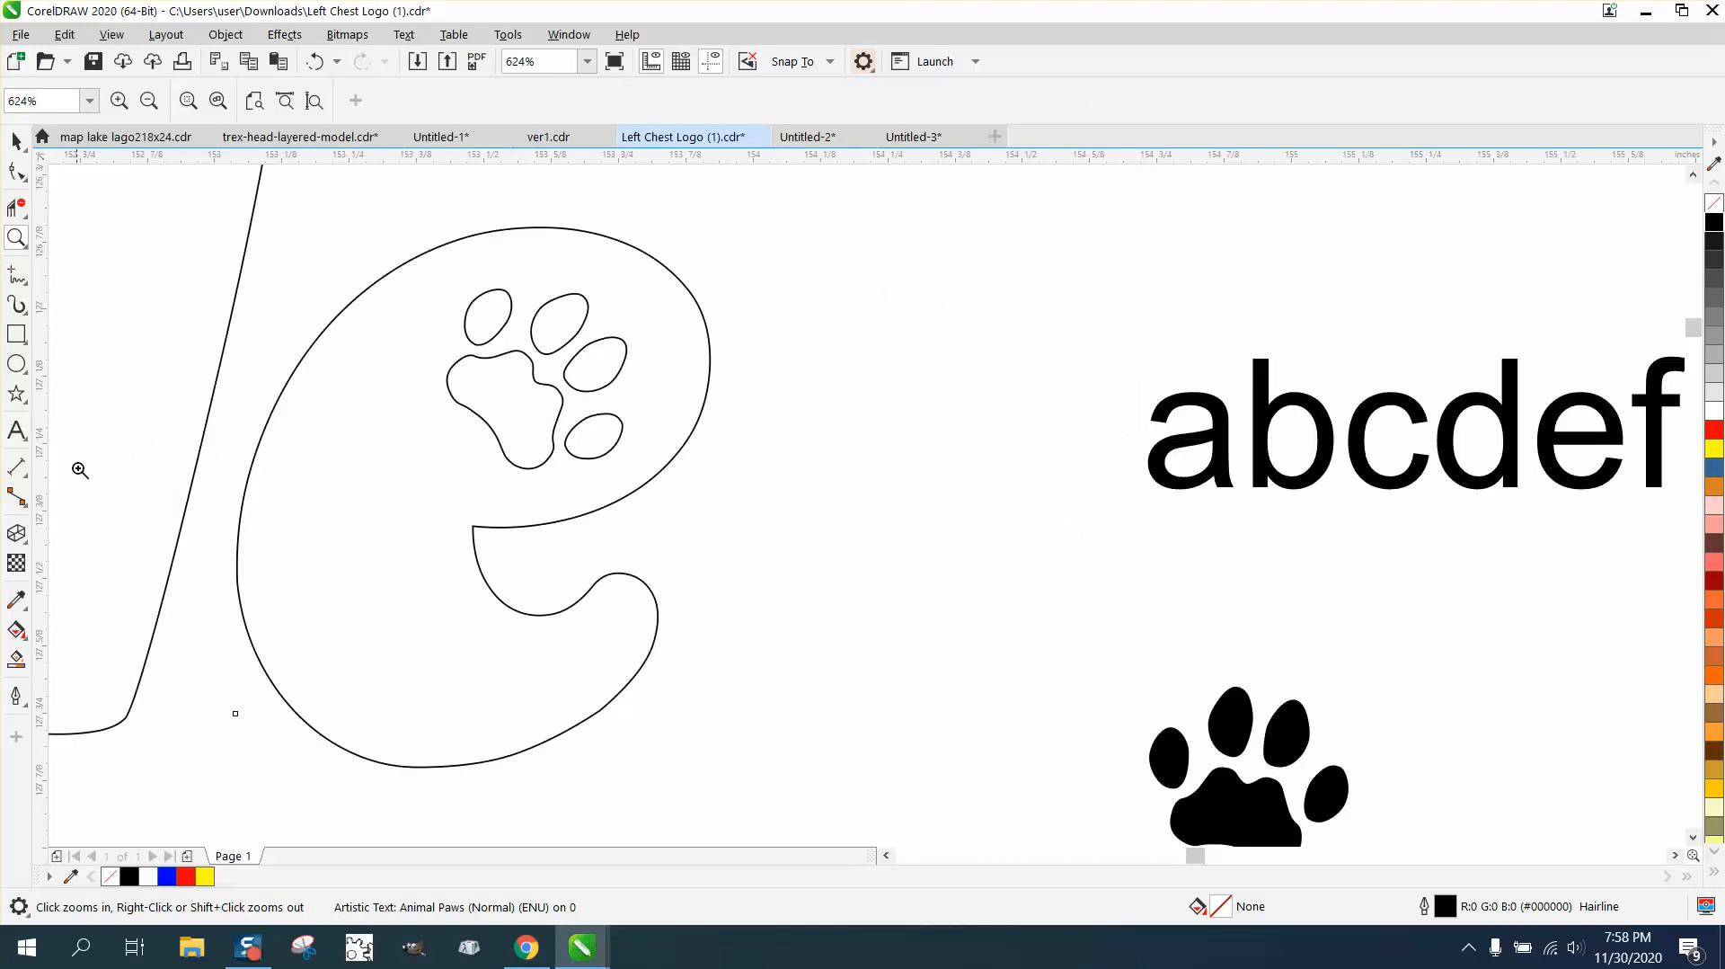
left_click(17, 661)
left_click(490, 422)
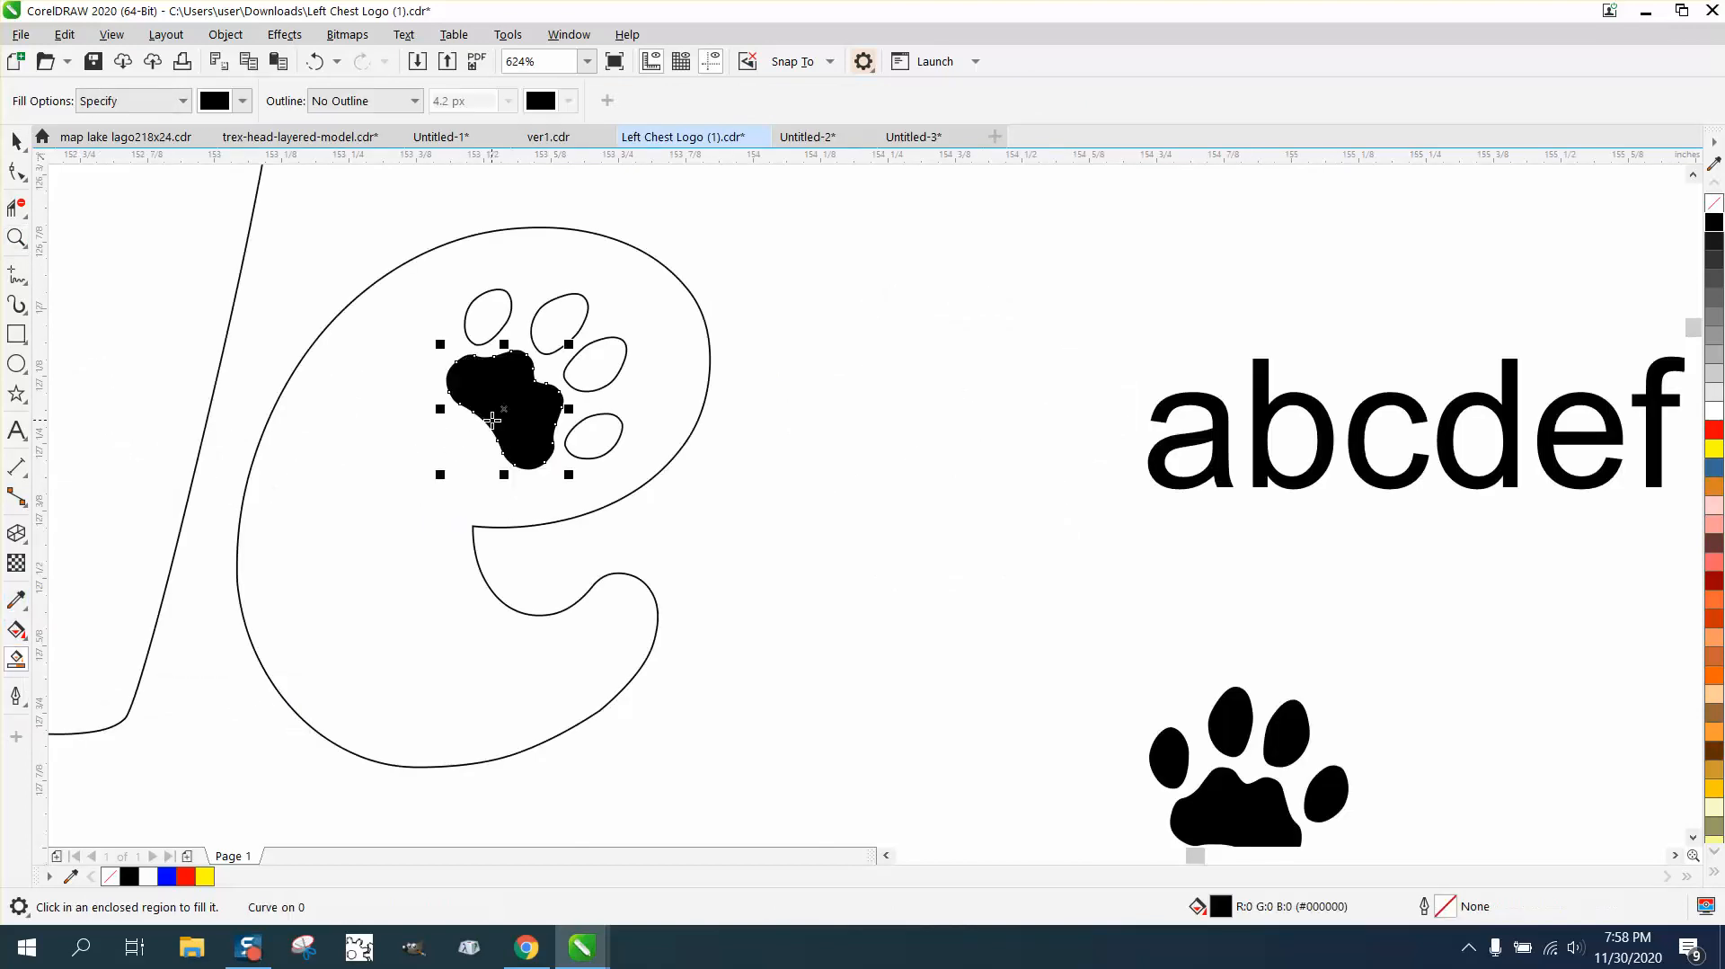
key("ctrl+z")
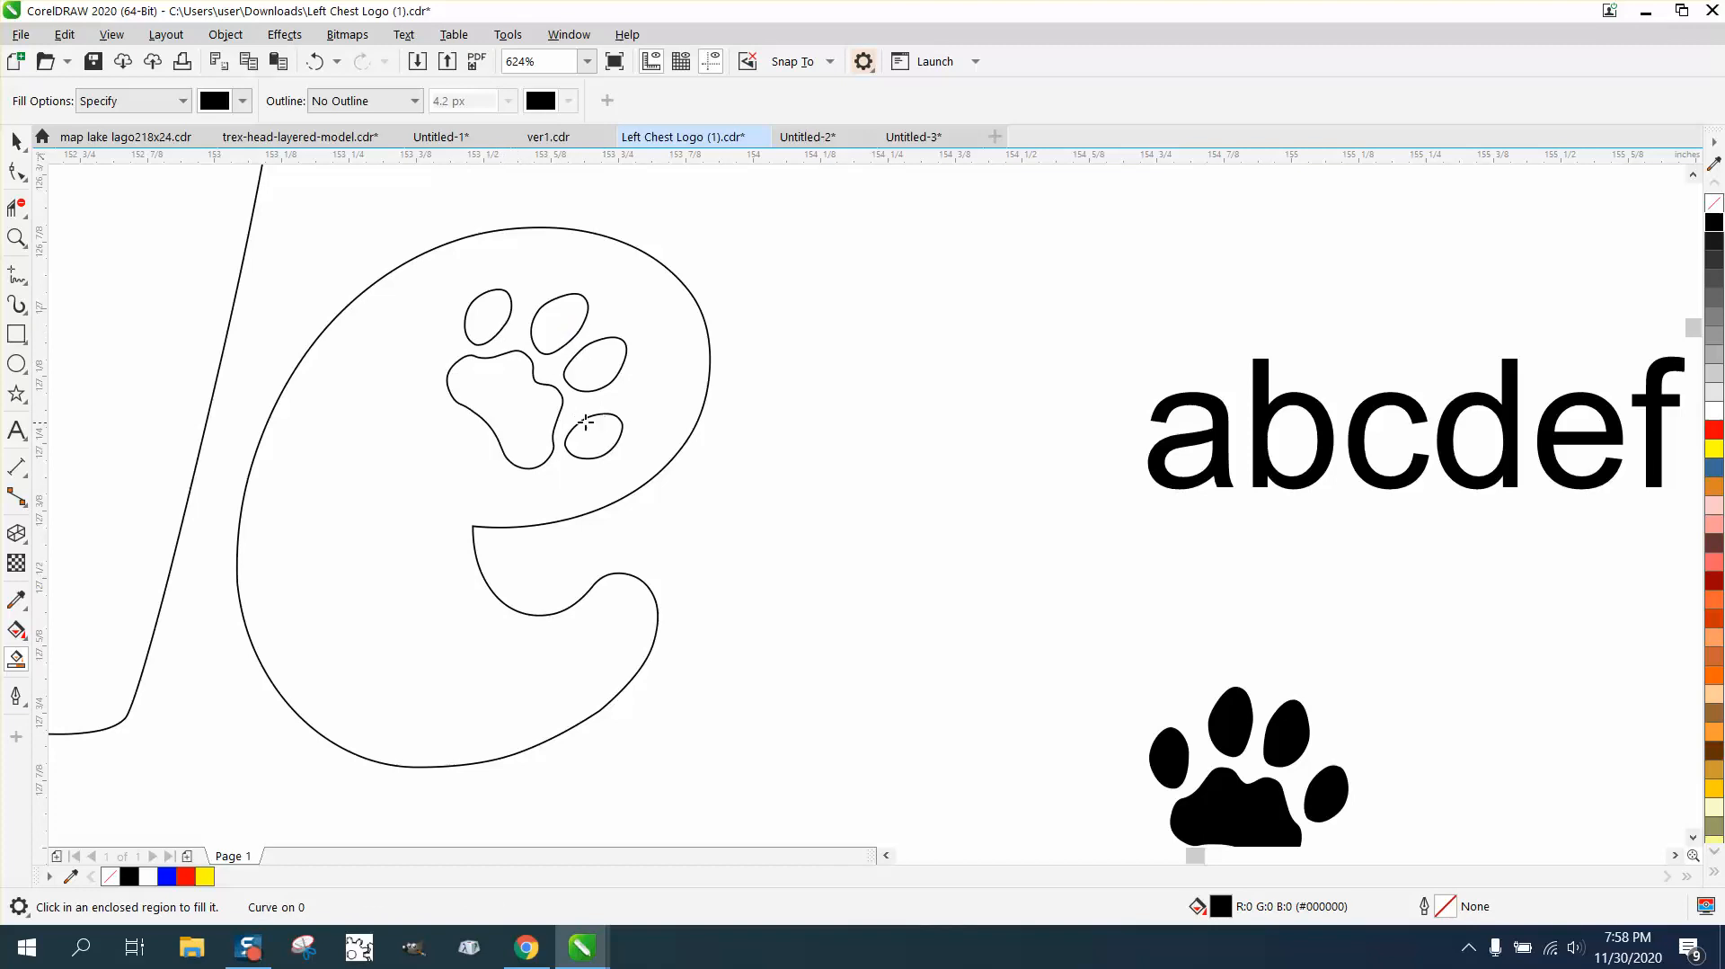
Examine the separate black-filled paw print below the outlined lettering
scroll(603, 423, "down", 8)
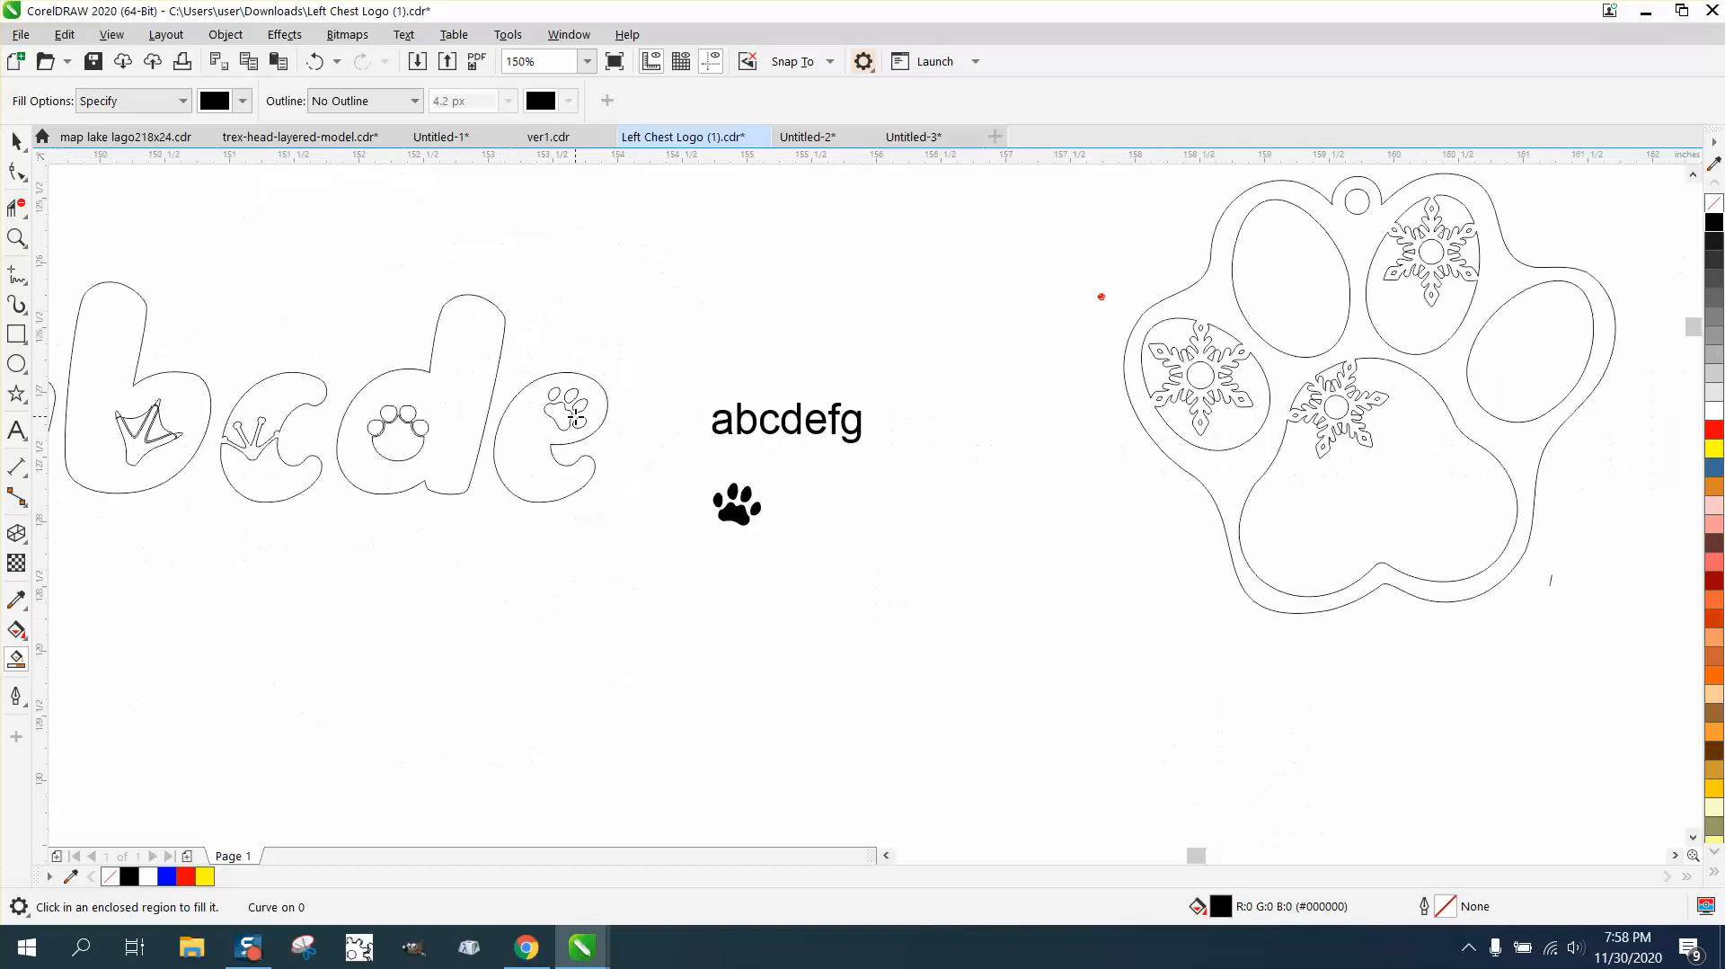
left_click(16, 239)
left_click_drag(524, 643, 623, 692)
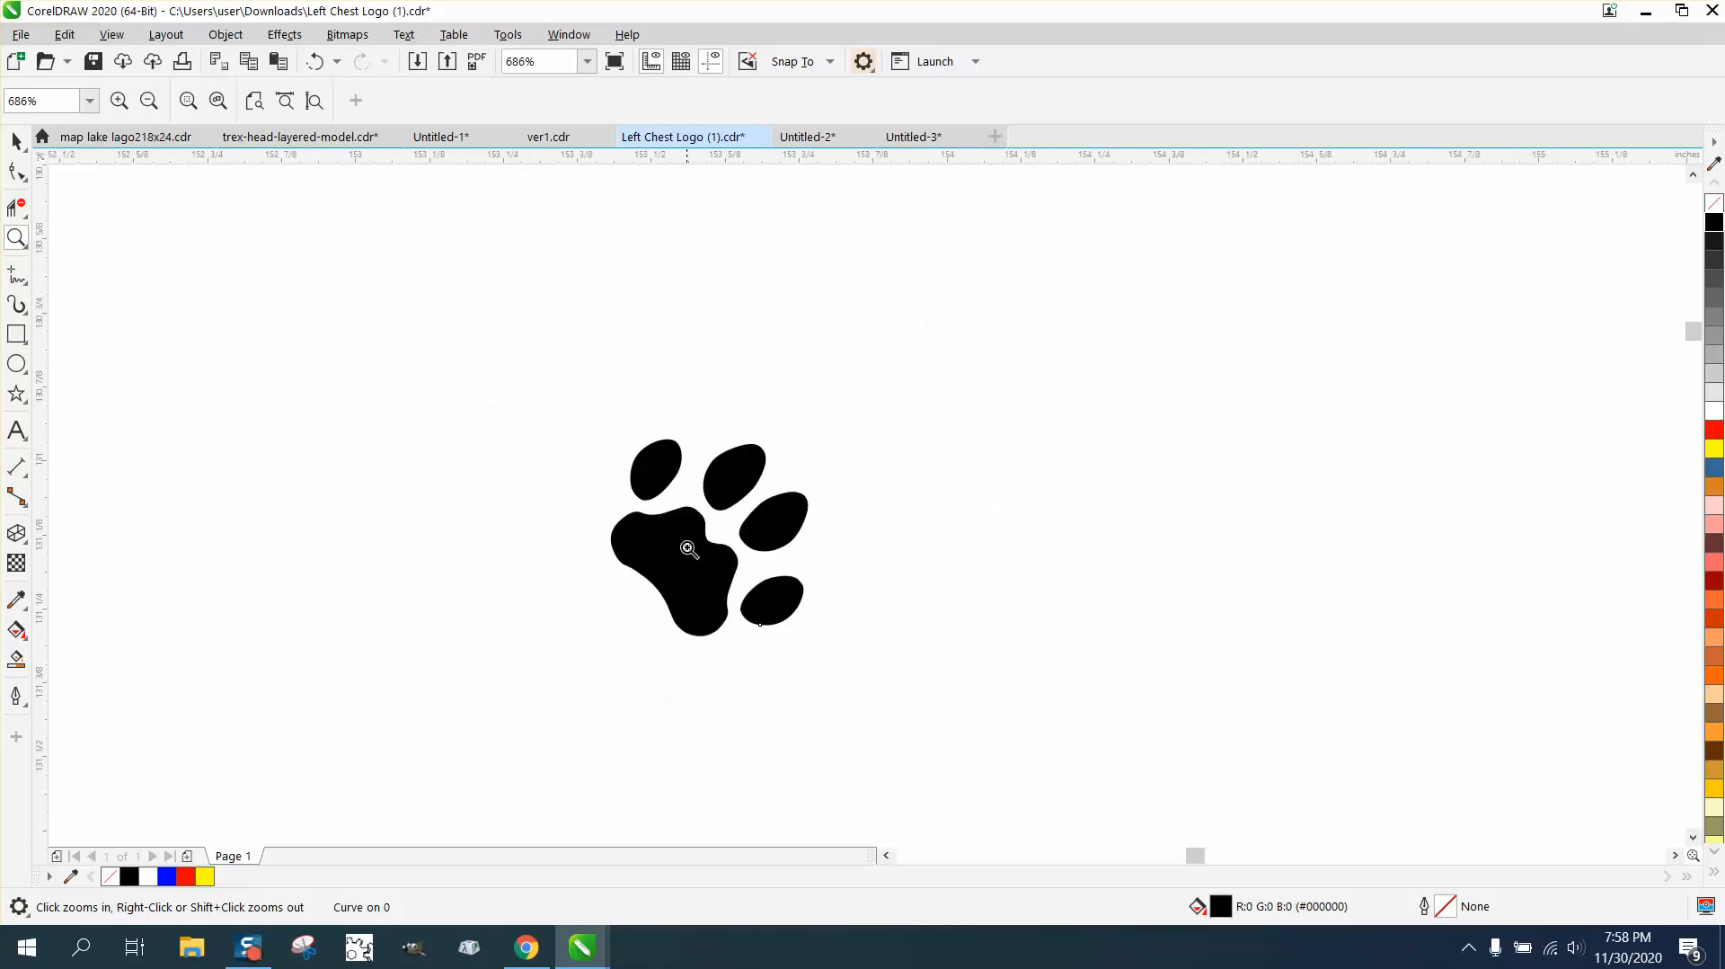
left_click(20, 144)
scroll(813, 523, "down", 8)
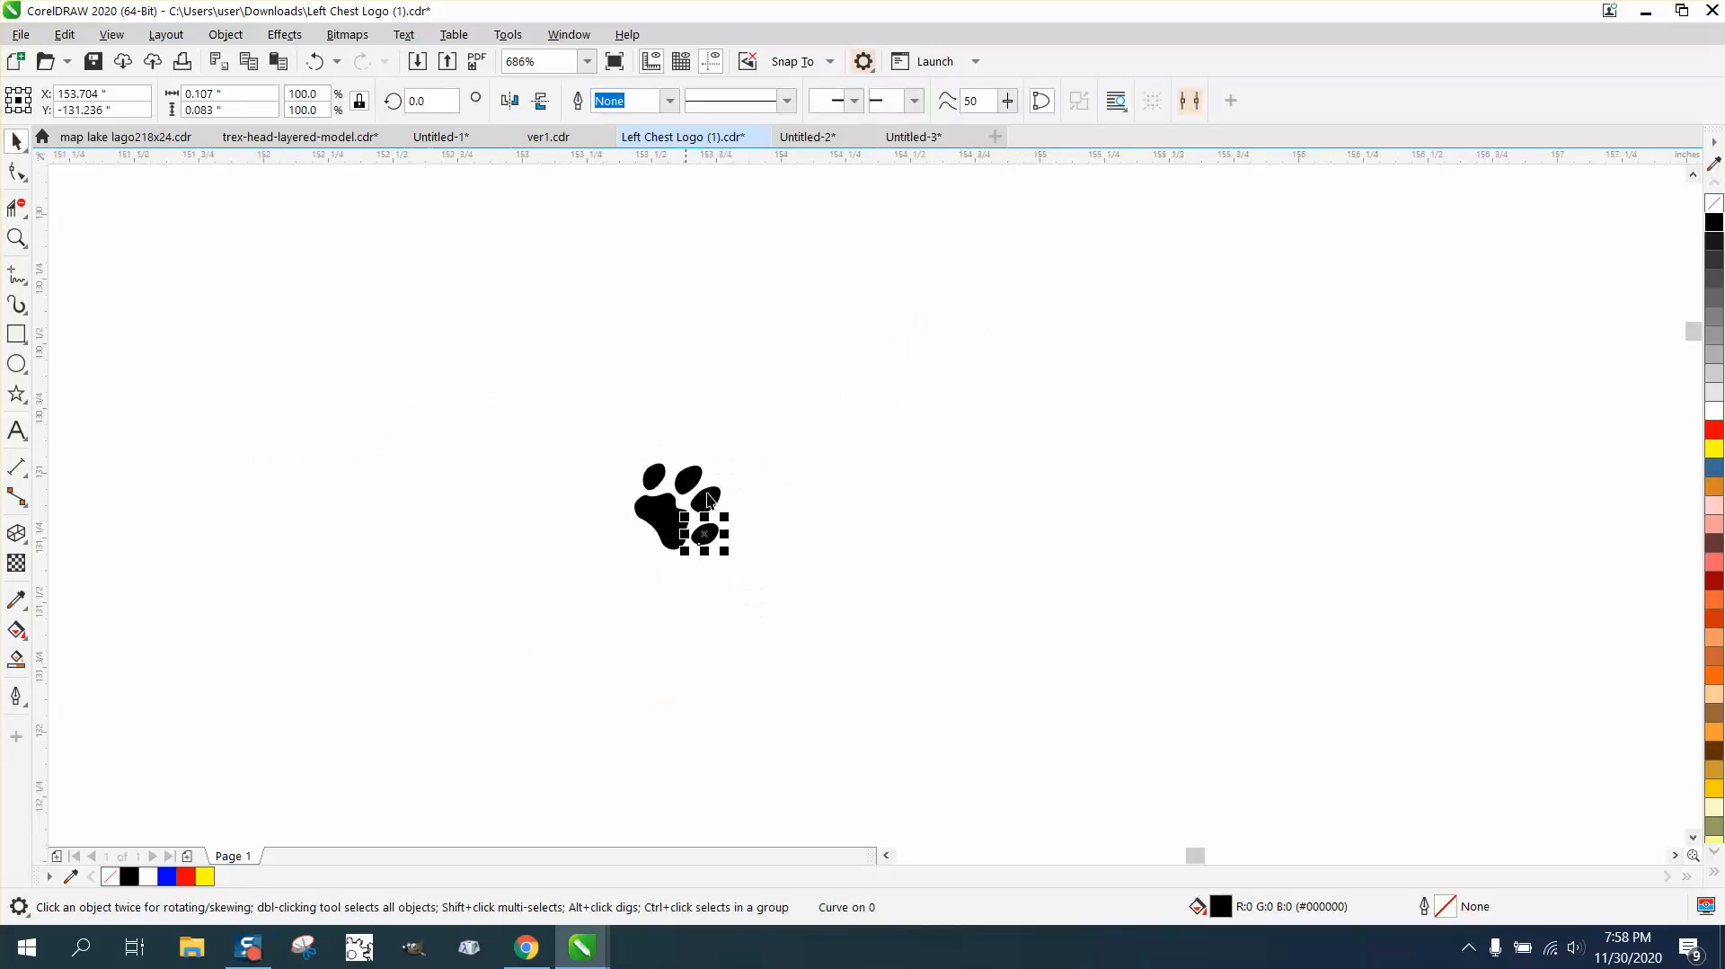
scroll(838, 520, "down", 2)
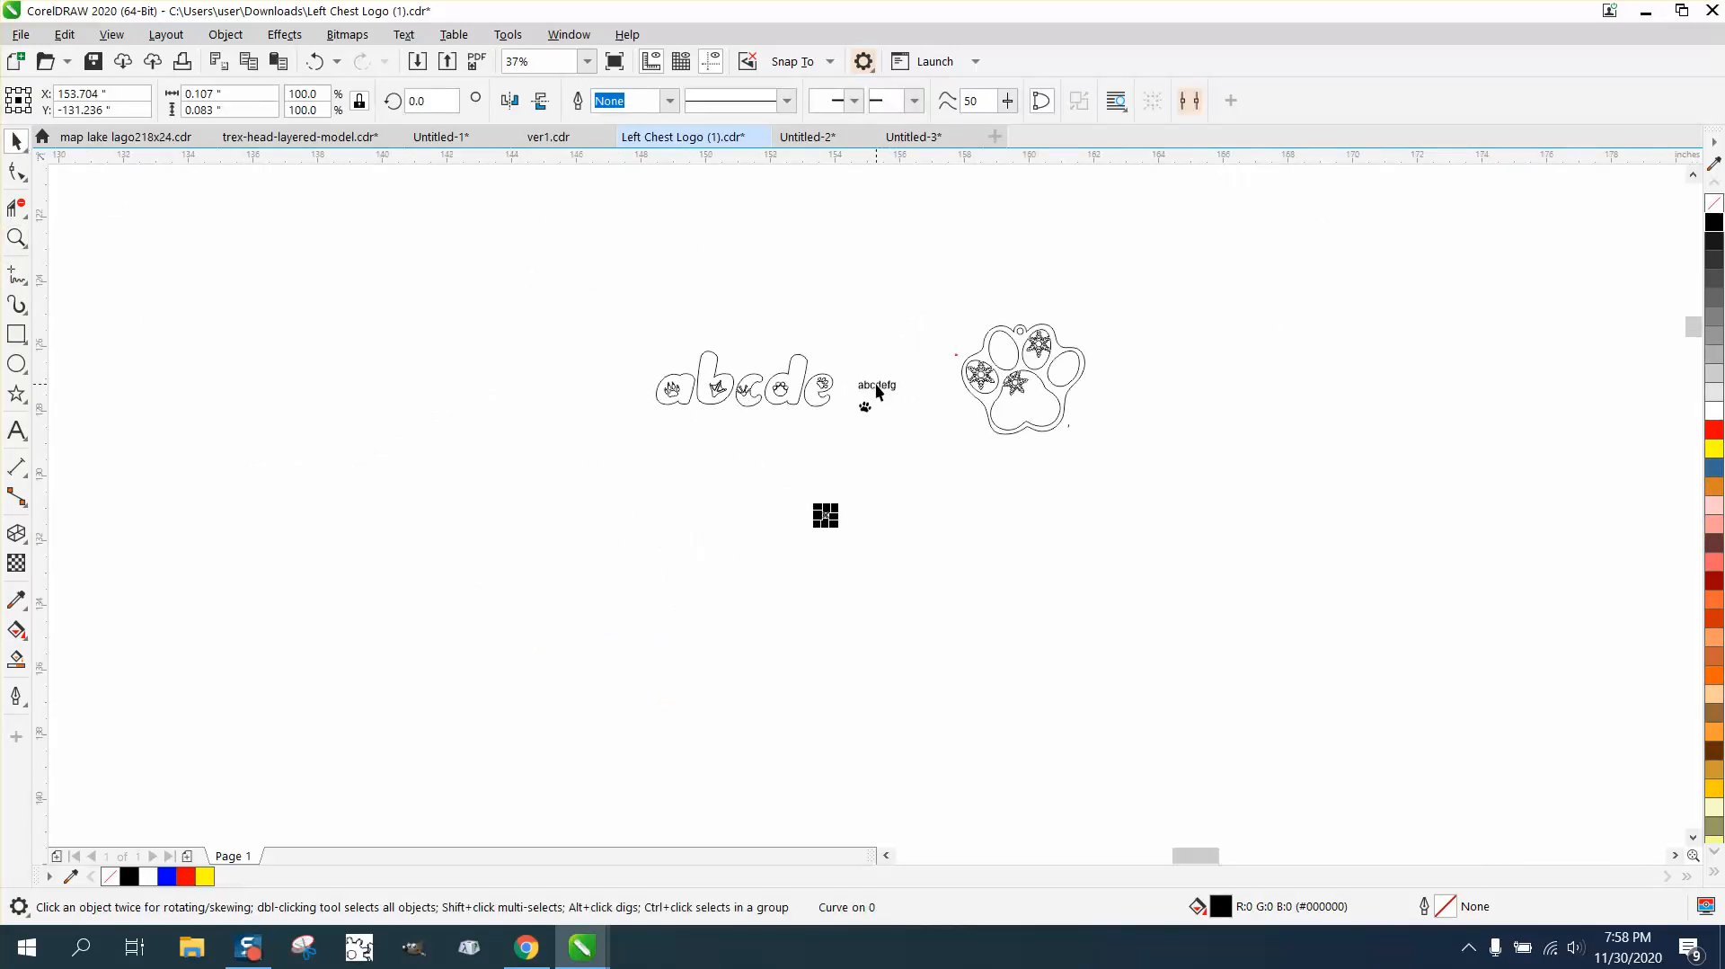
Place the abcdefg text above the outlined lettering, enlarge it to about 62 pt and set its font to AnimalTracks
left_click(875, 387)
left_click_drag(877, 386, 900, 320)
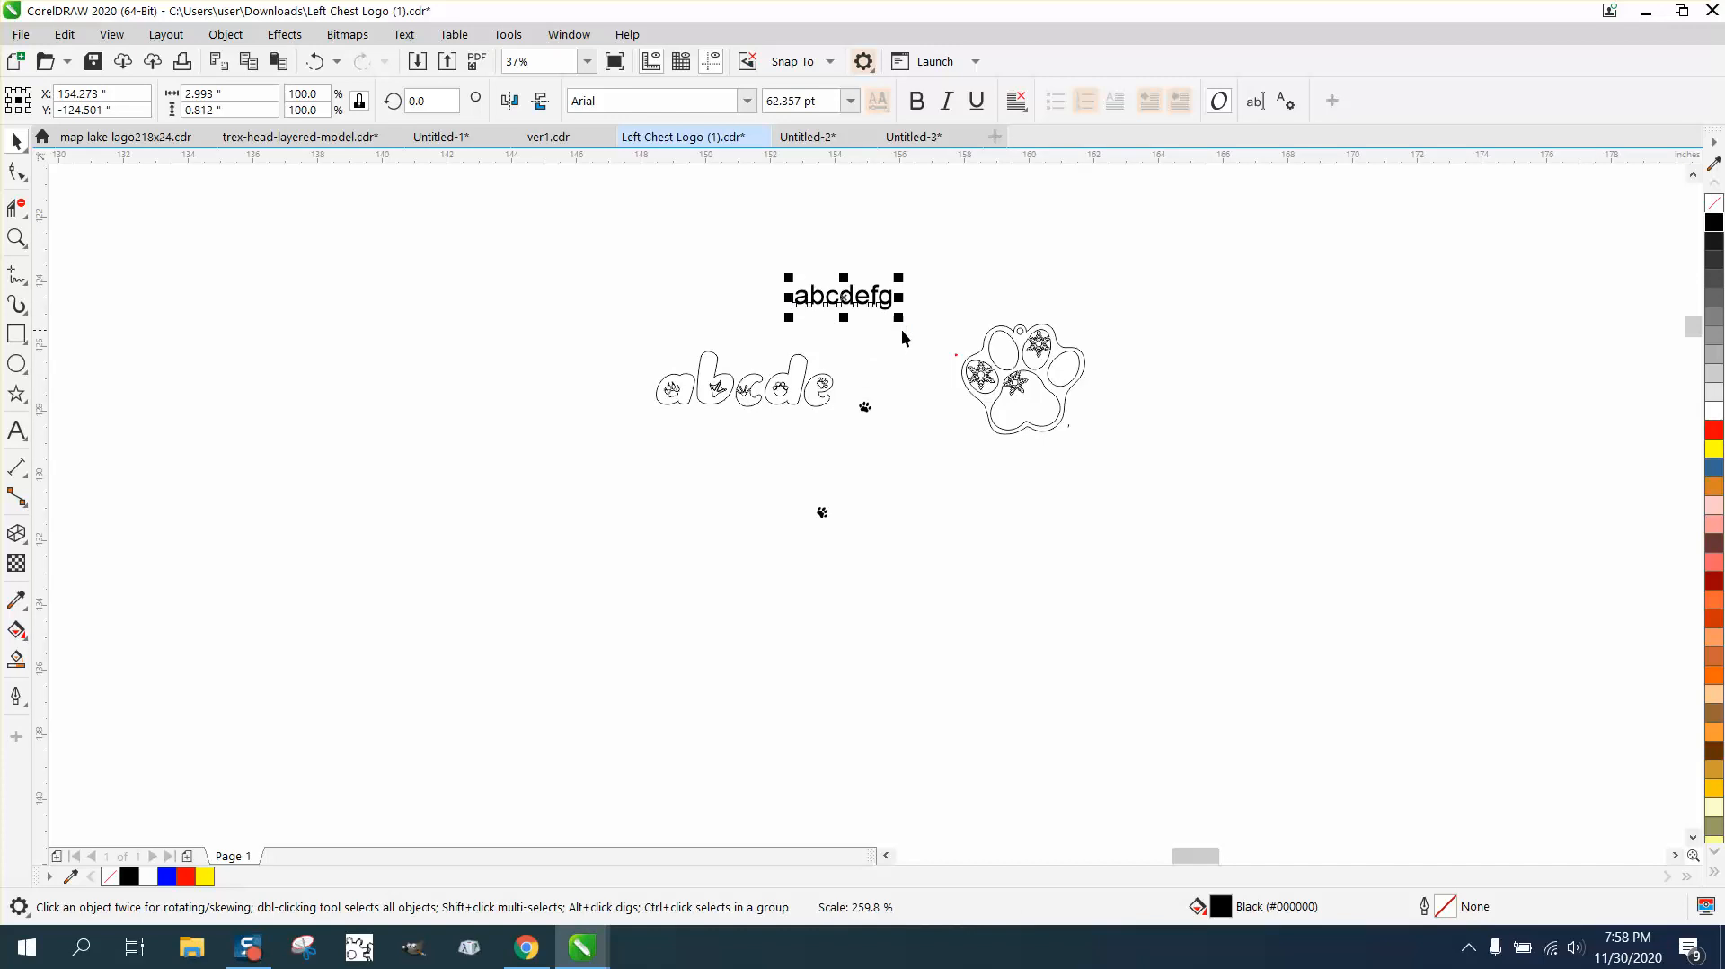
left_click(747, 101)
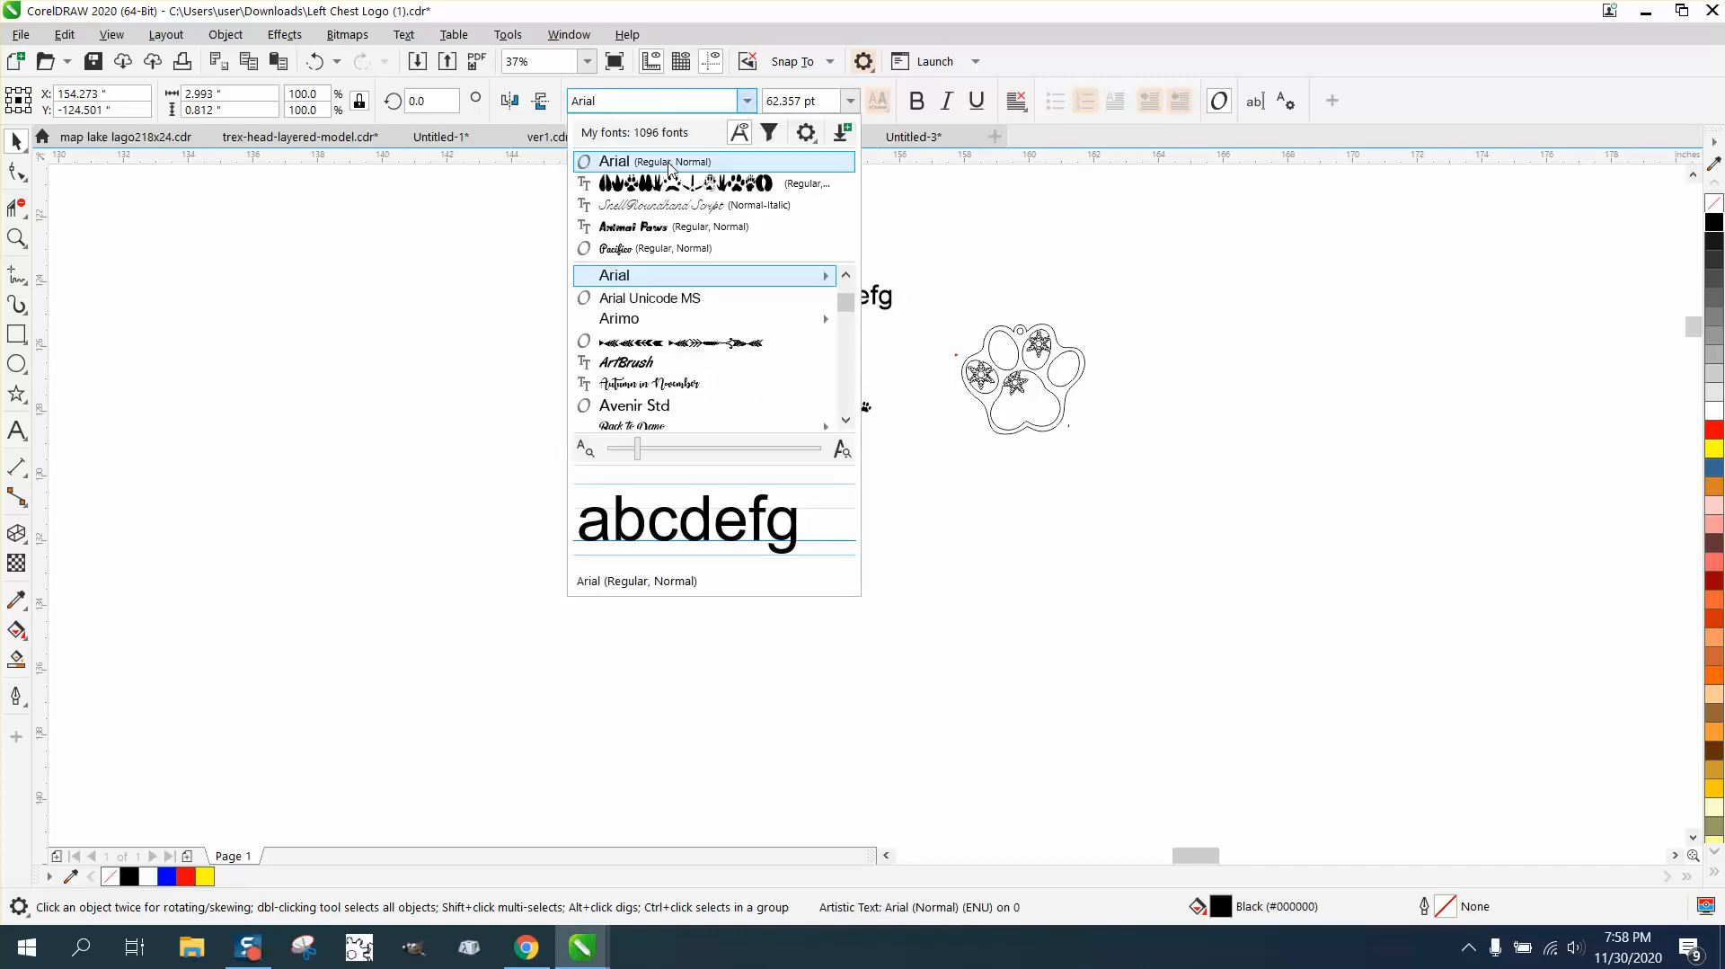
left_click(668, 185)
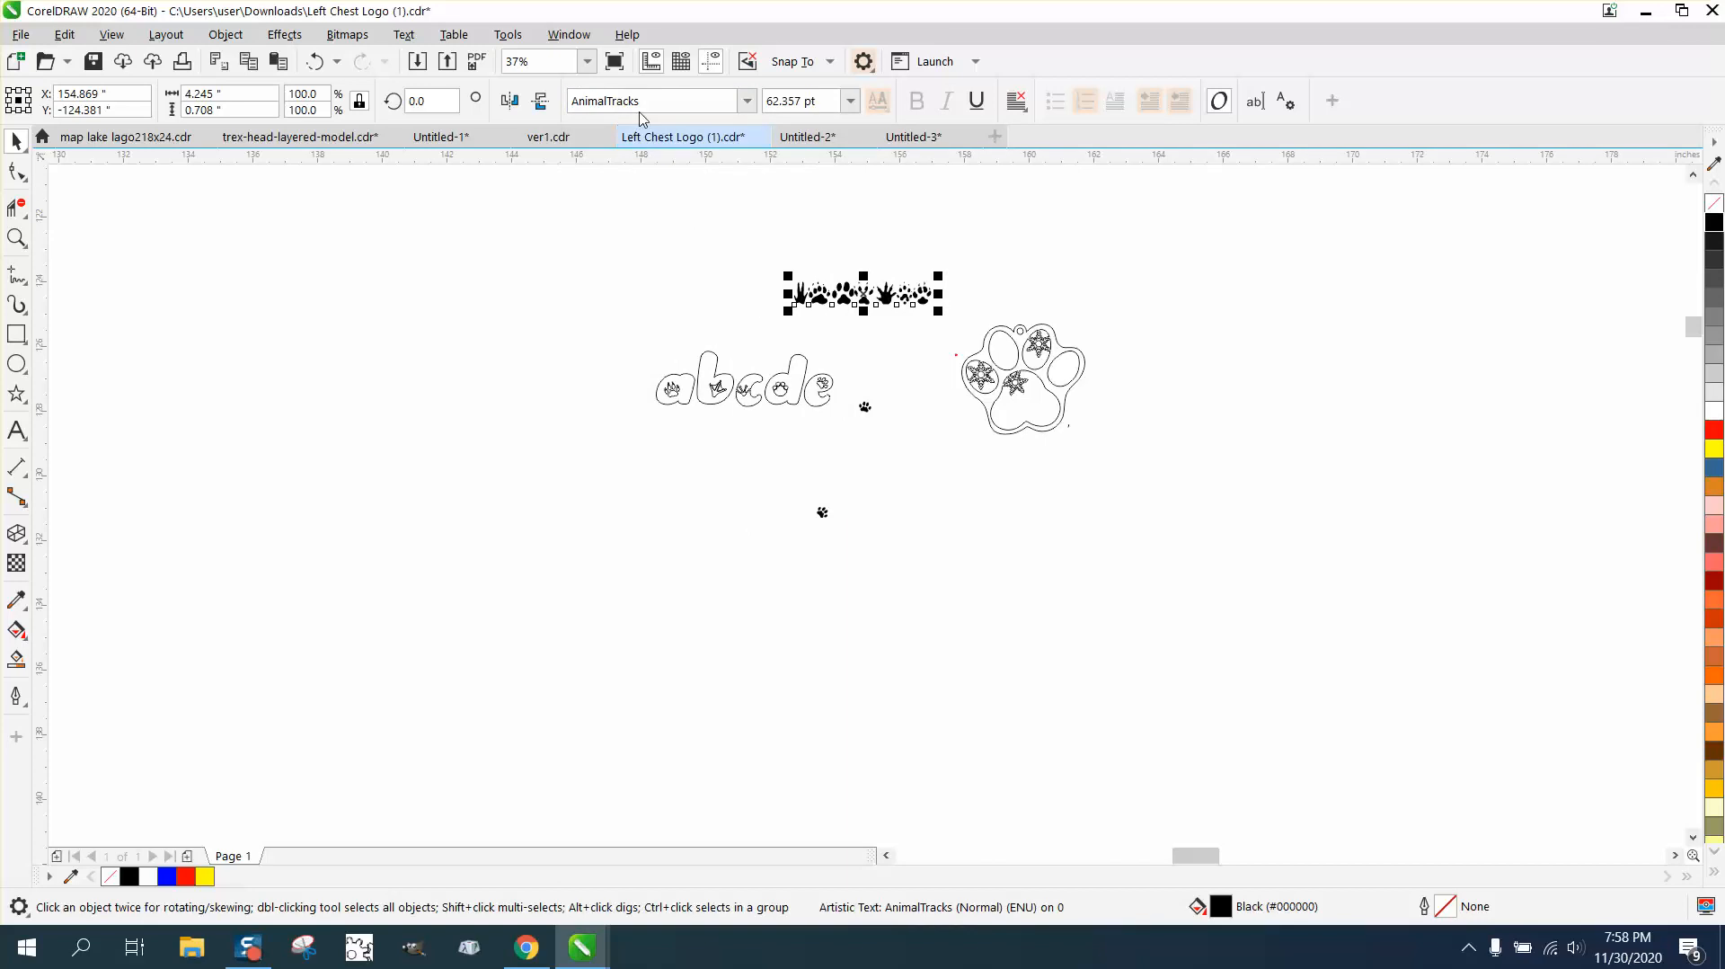
Break the AnimalTracks text into separate characters and move the third paw print below the row
left_click(16, 237)
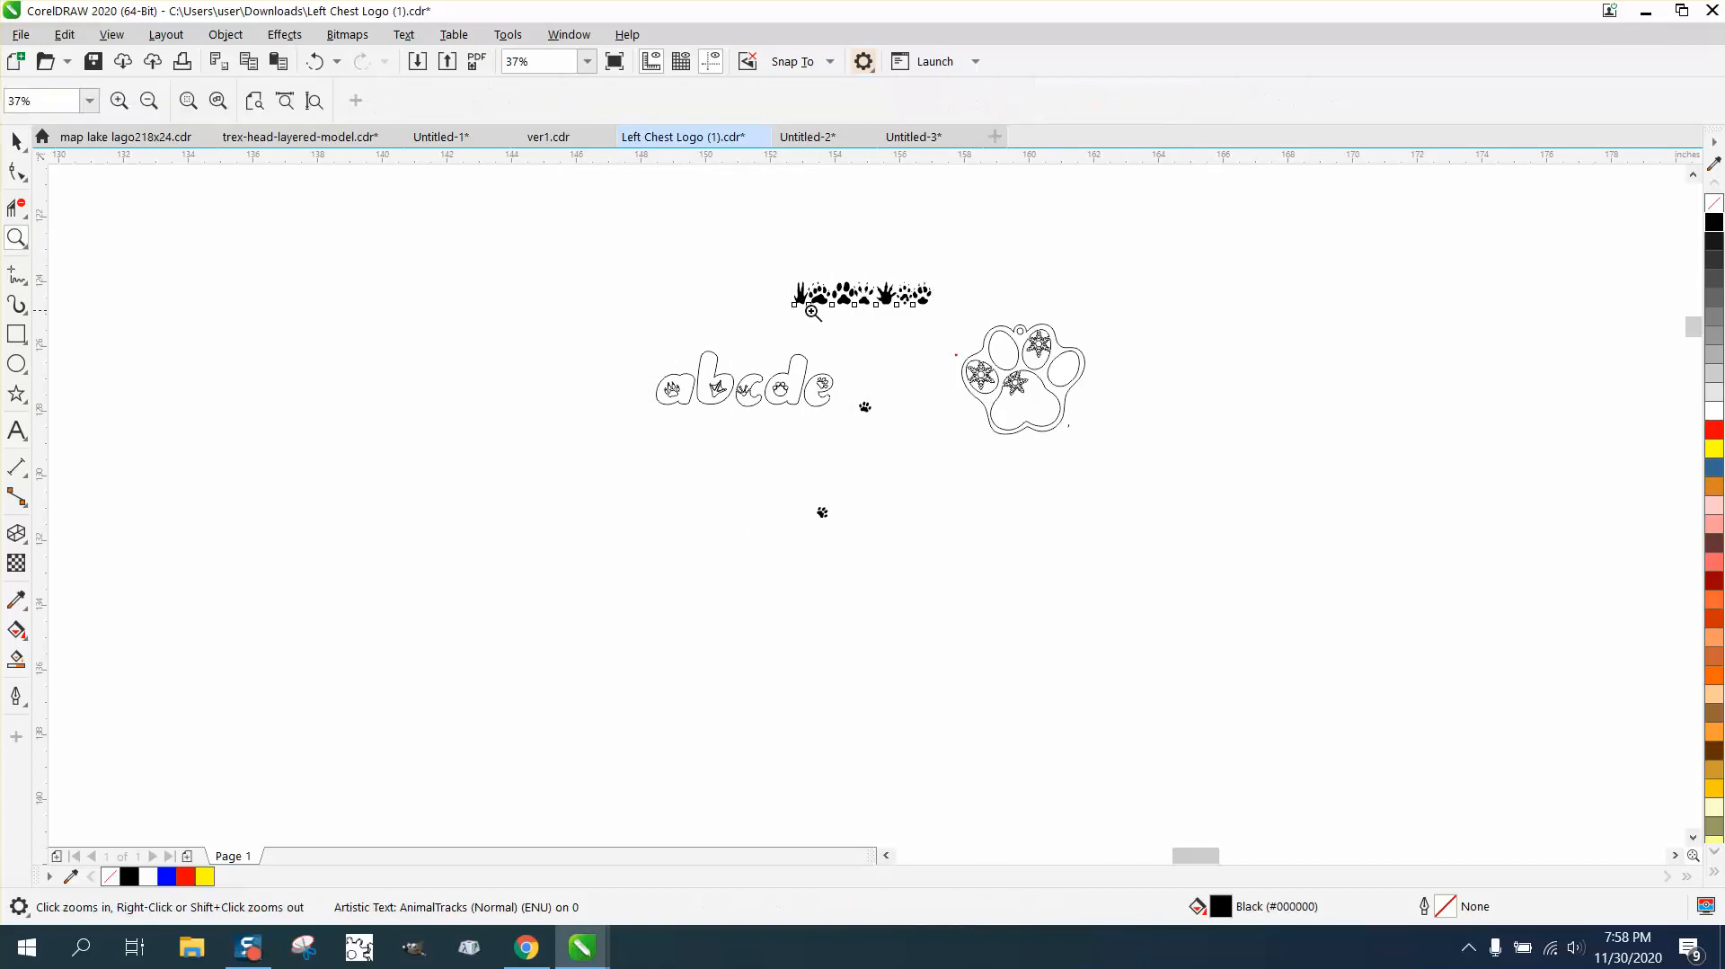
left_click_drag(802, 274, 958, 329)
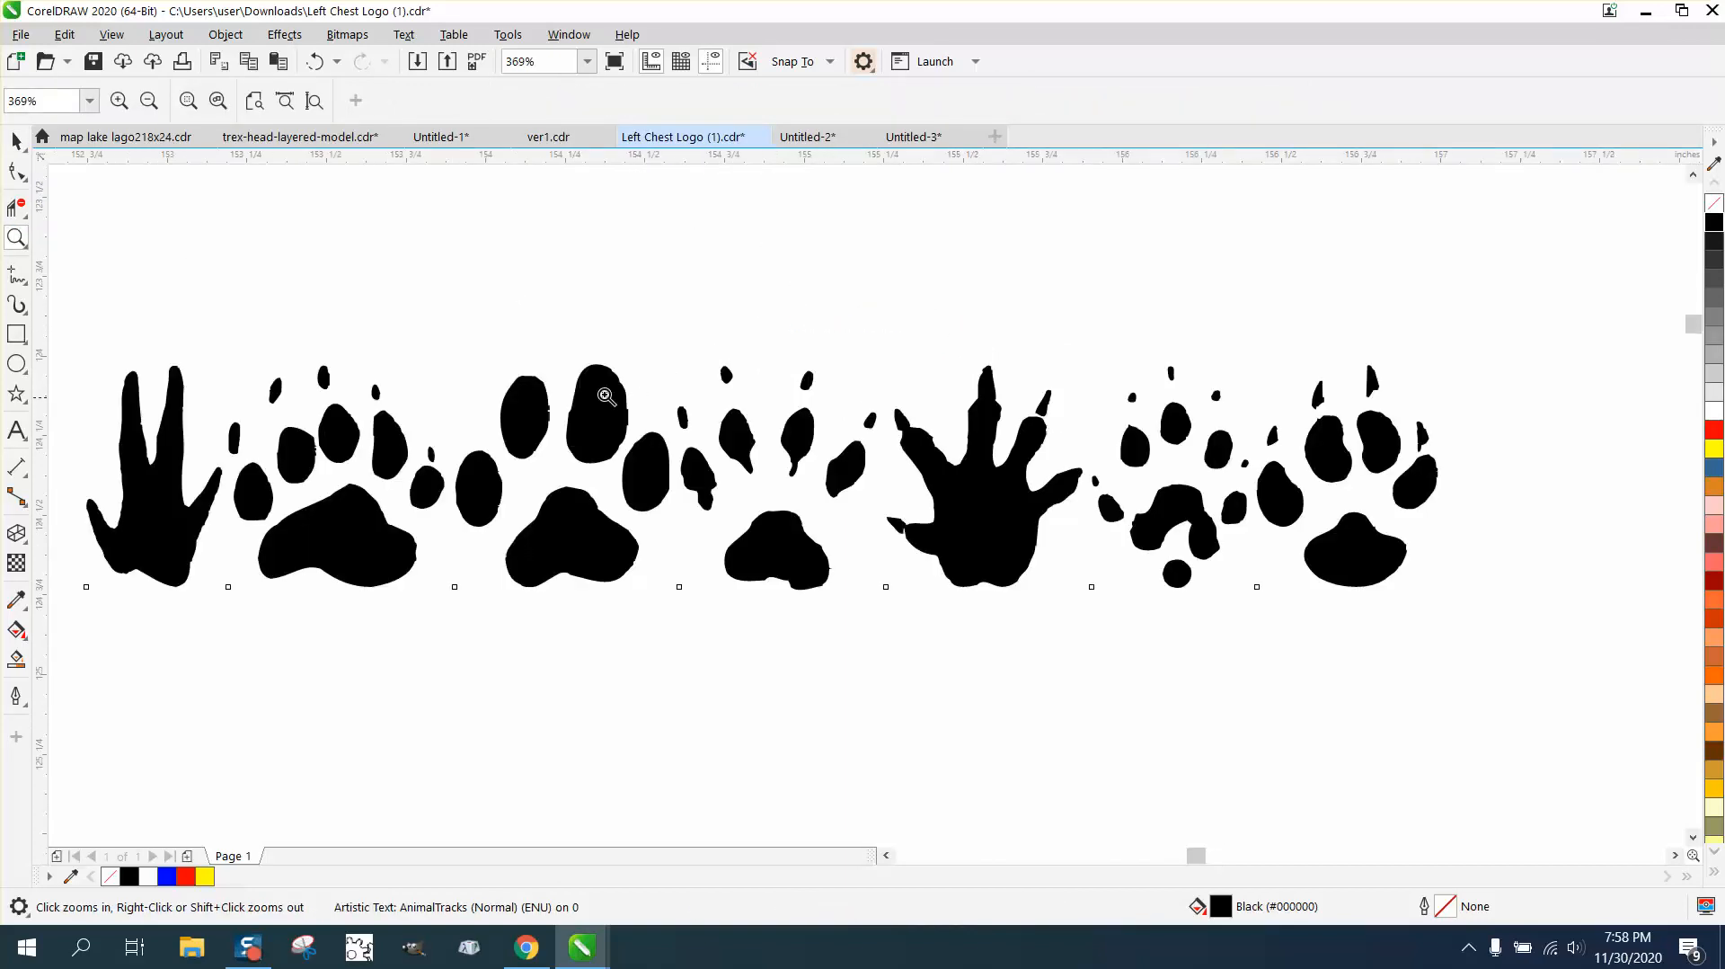
left_click(16, 141)
left_click(678, 285)
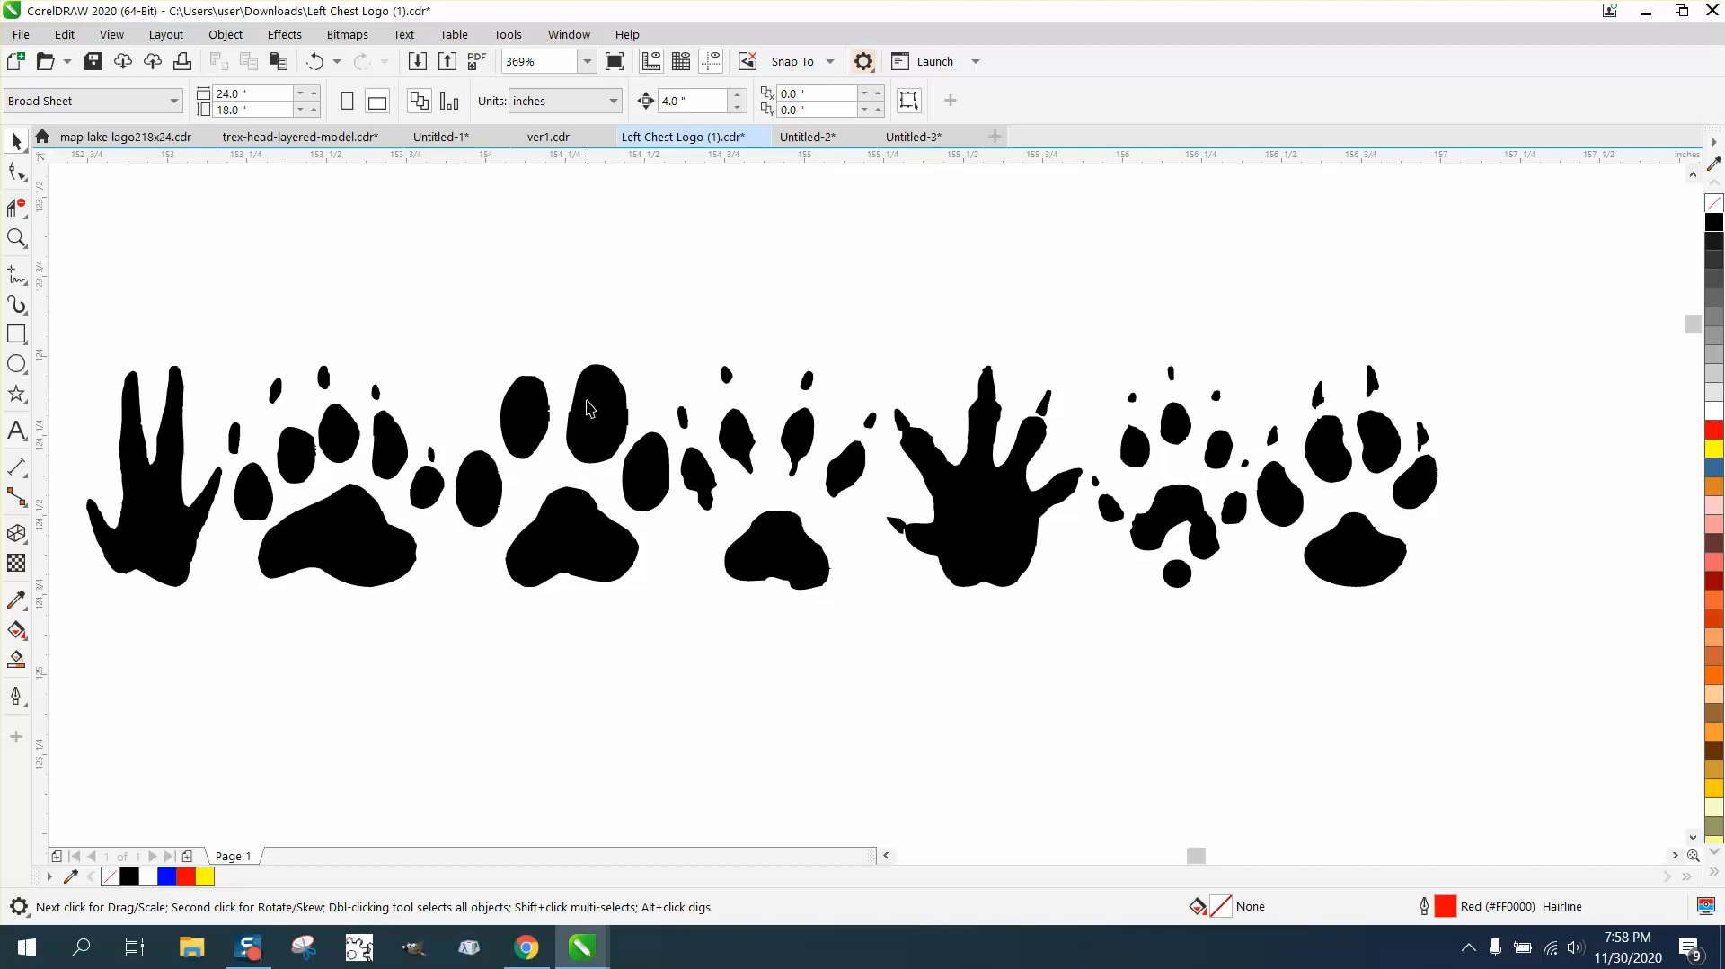
left_click(601, 411)
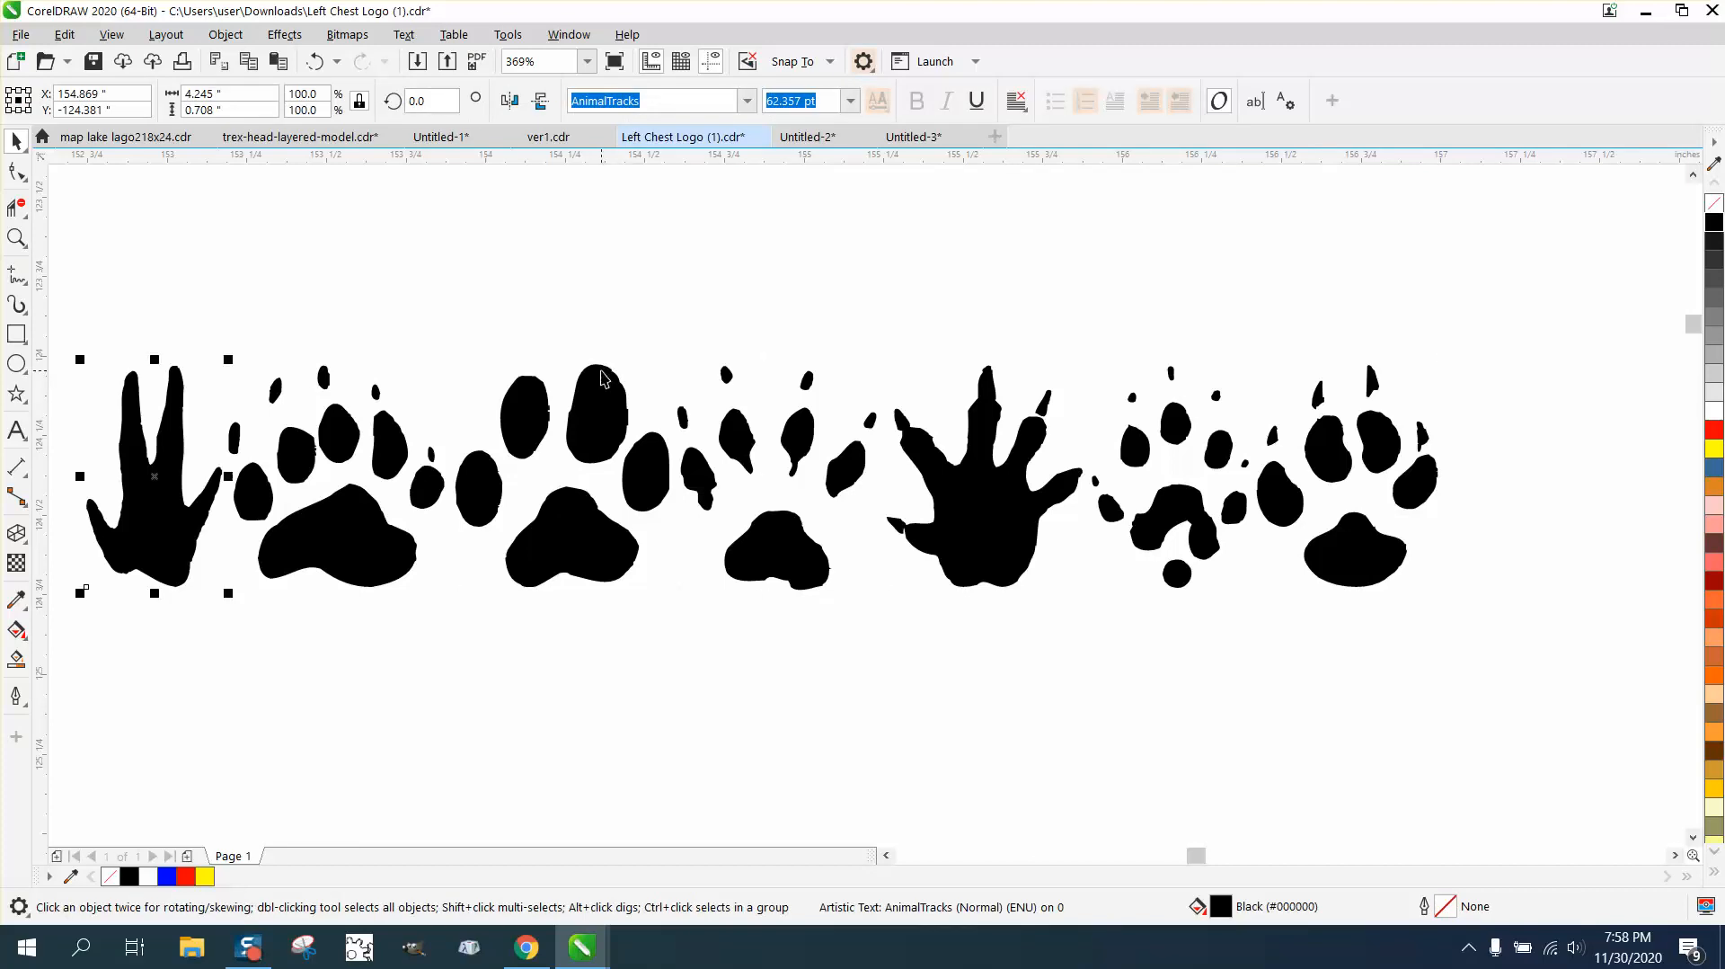
scroll(628, 367, "down", 3)
left_click_drag(608, 395, 617, 605)
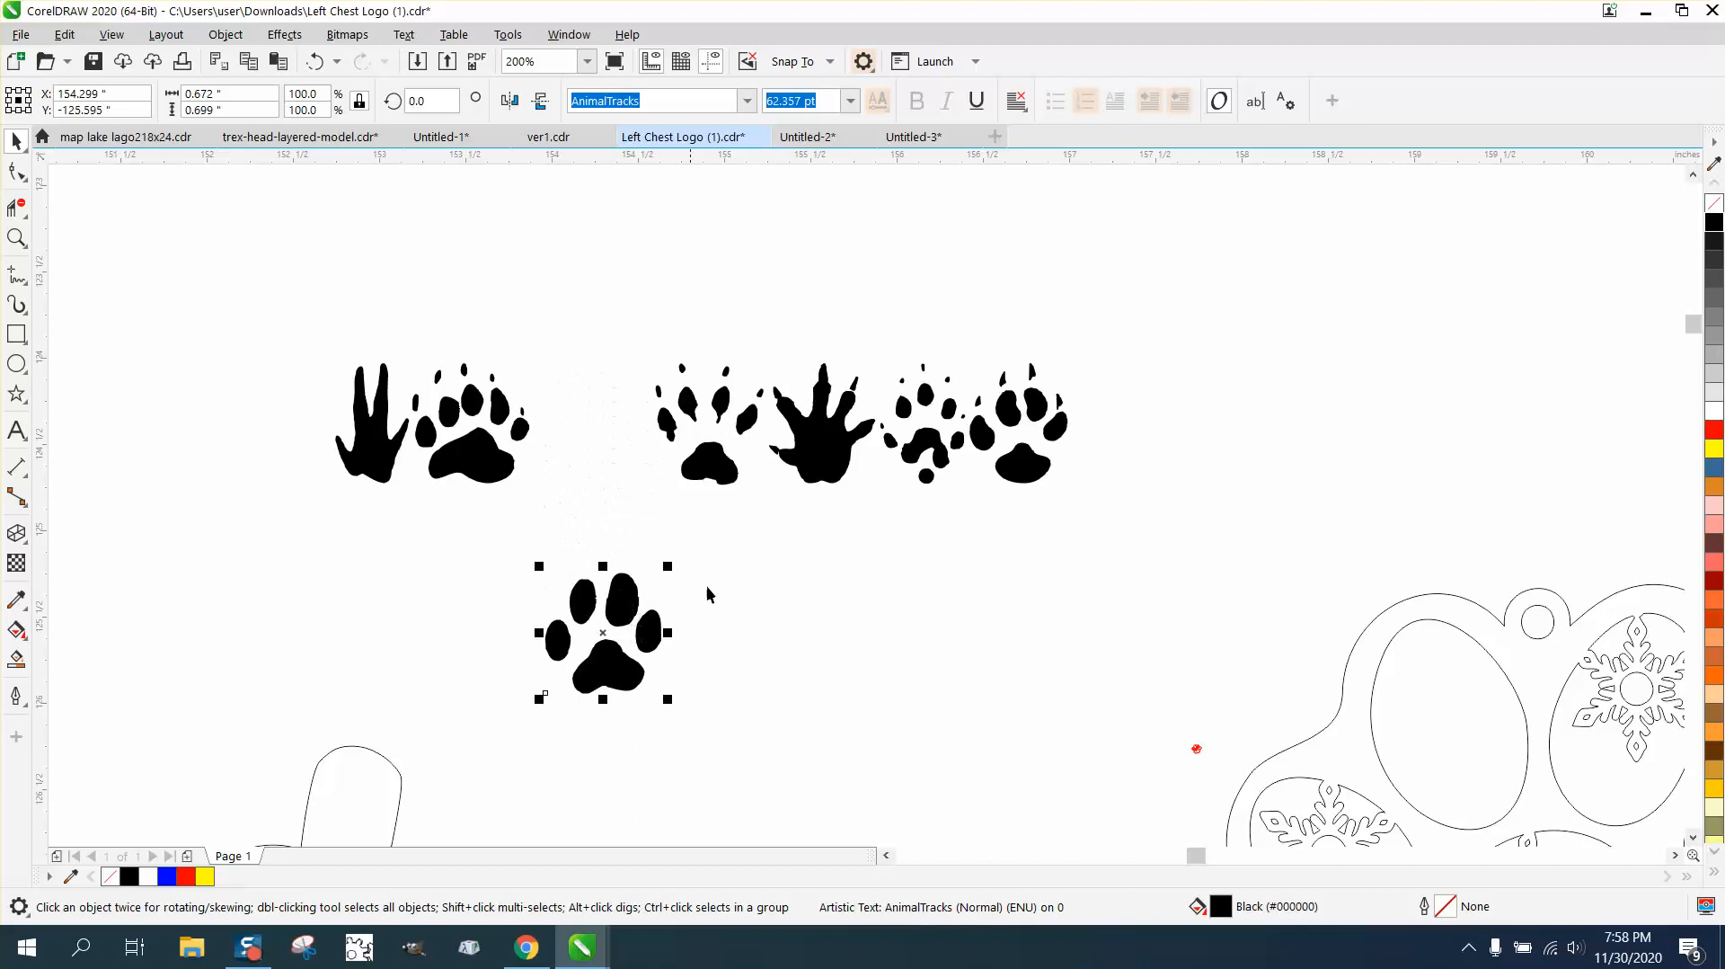
Remove the fill from the separated paw print and give it a red outline
left_click(1713, 203)
right_click(1714, 430)
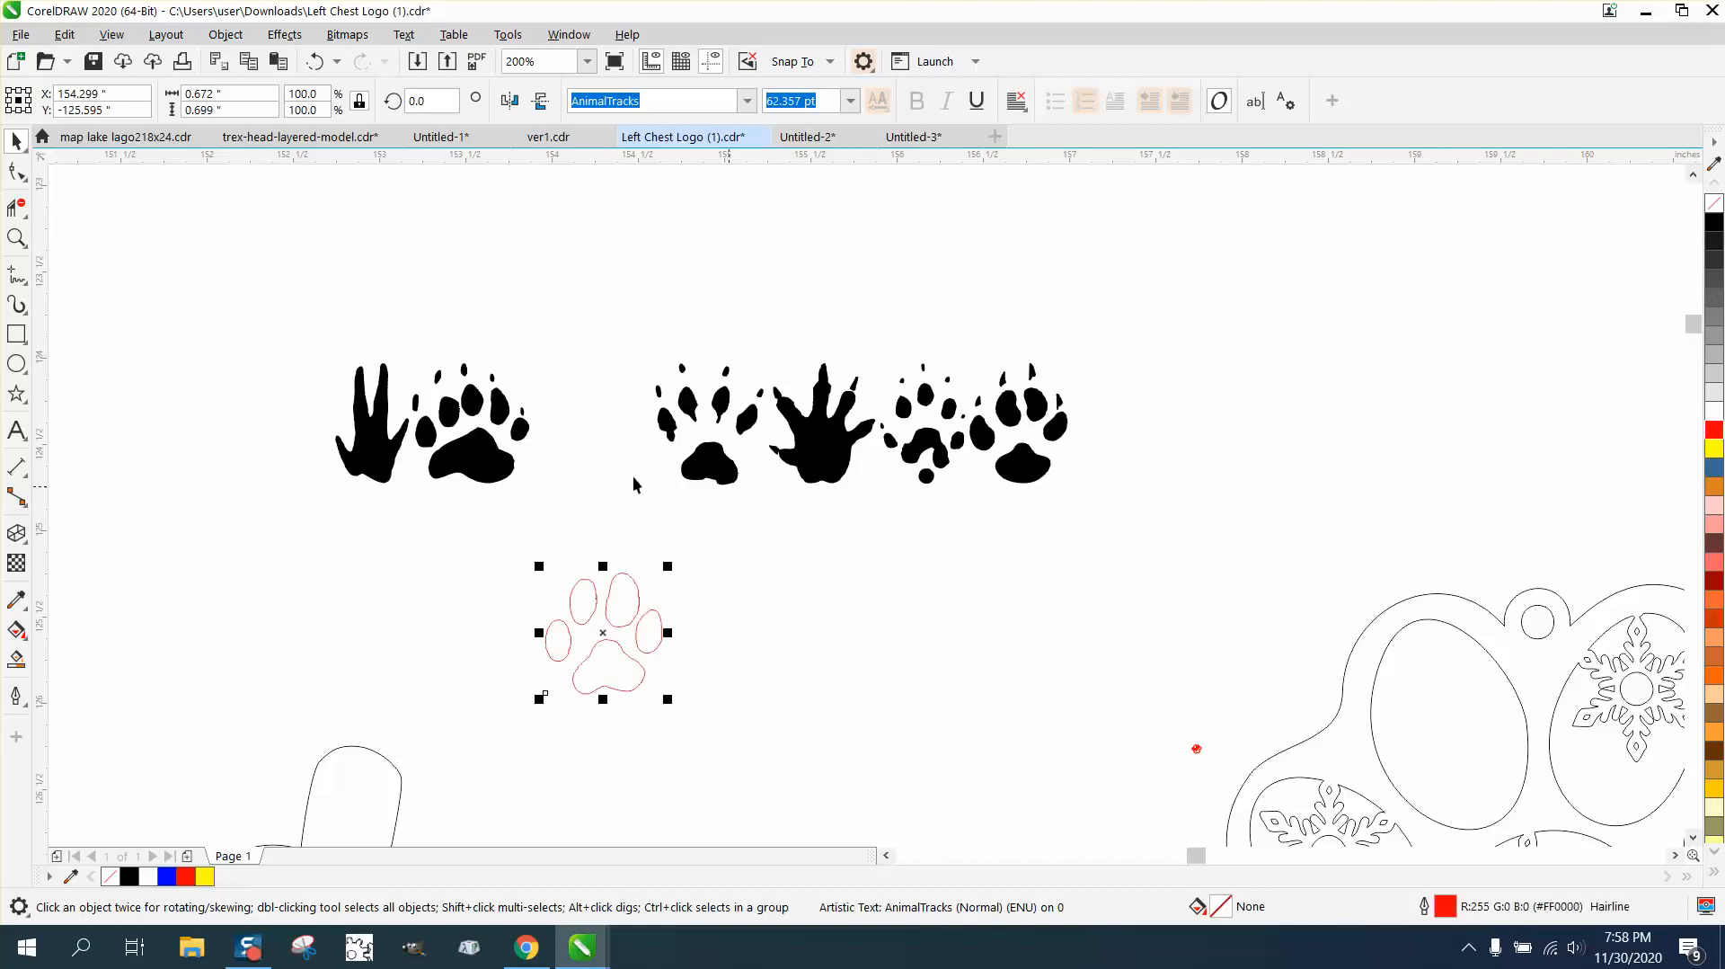
left_click(17, 238)
left_click_drag(501, 566, 760, 727)
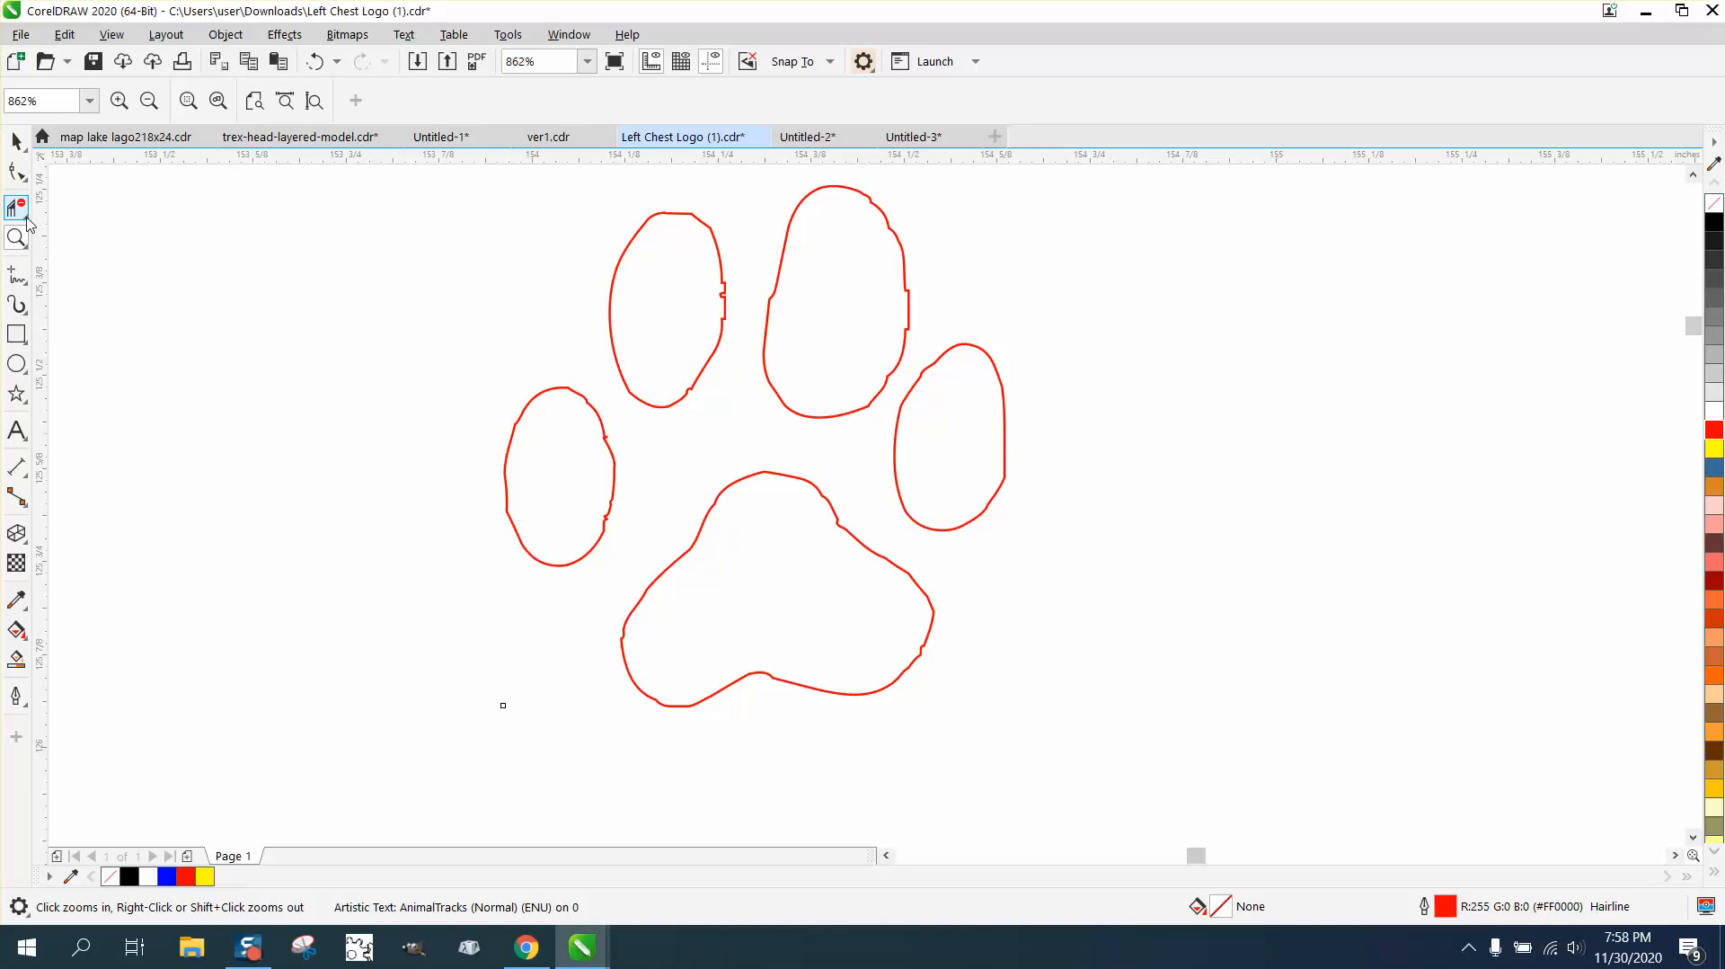
Convert the red-outlined paw print from text to curves
left_click(25, 179)
left_click(80, 199)
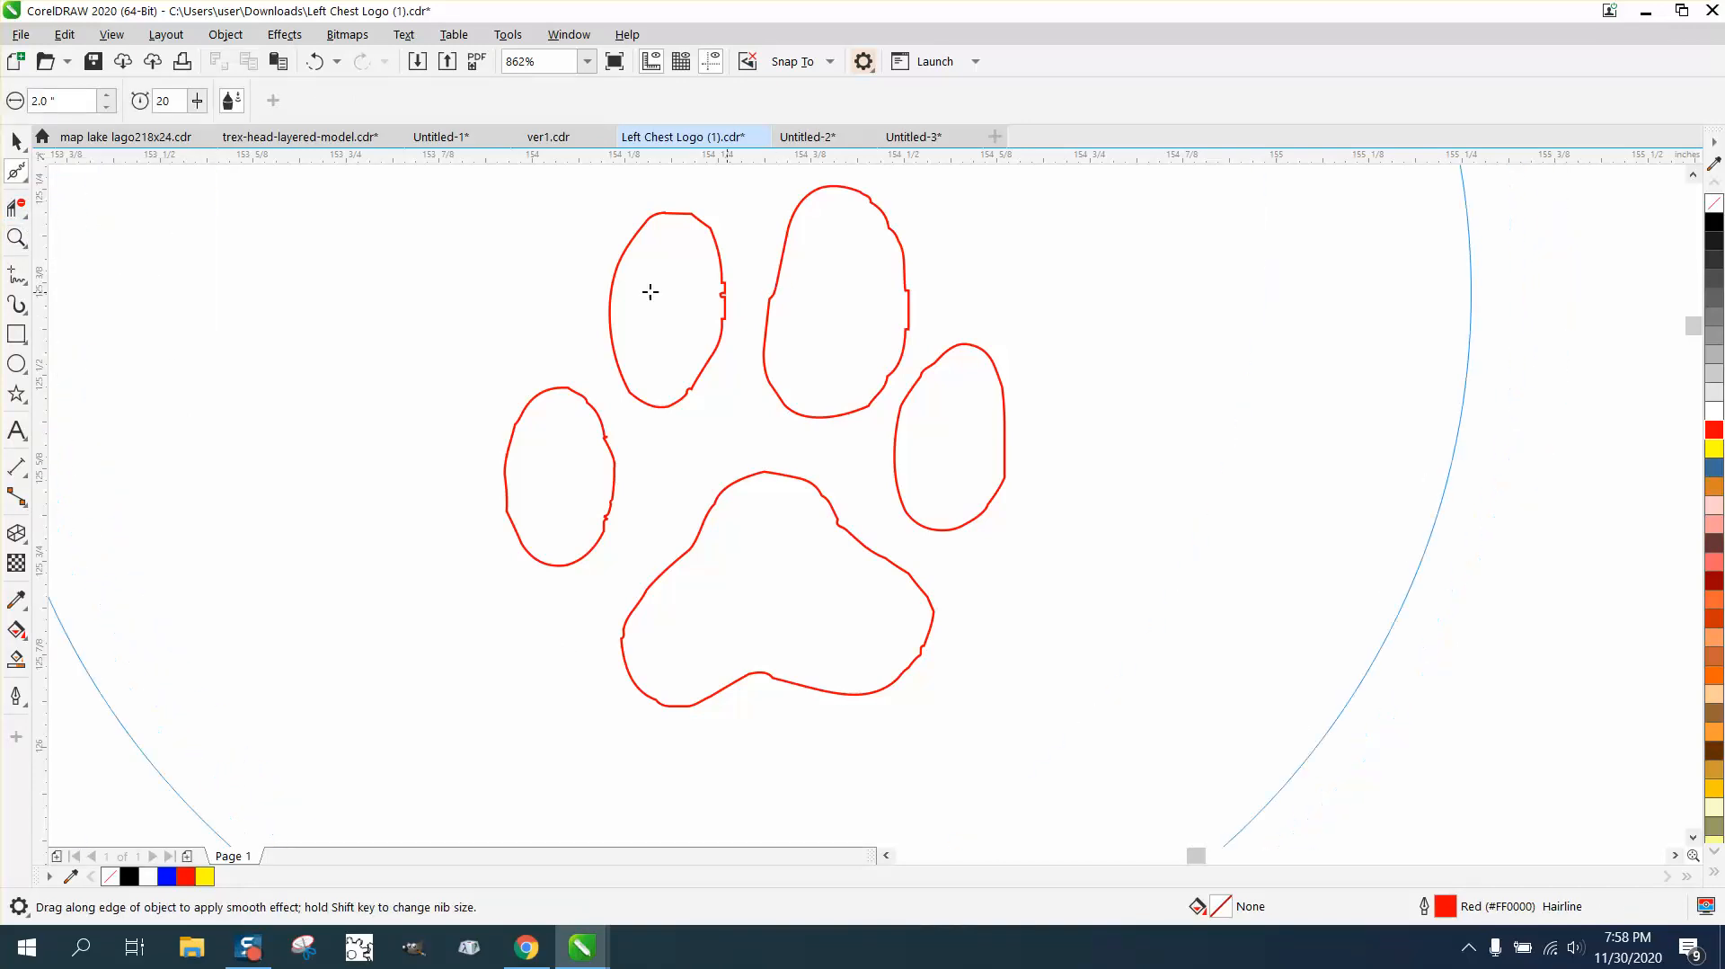
left_click(17, 142)
left_click(676, 326)
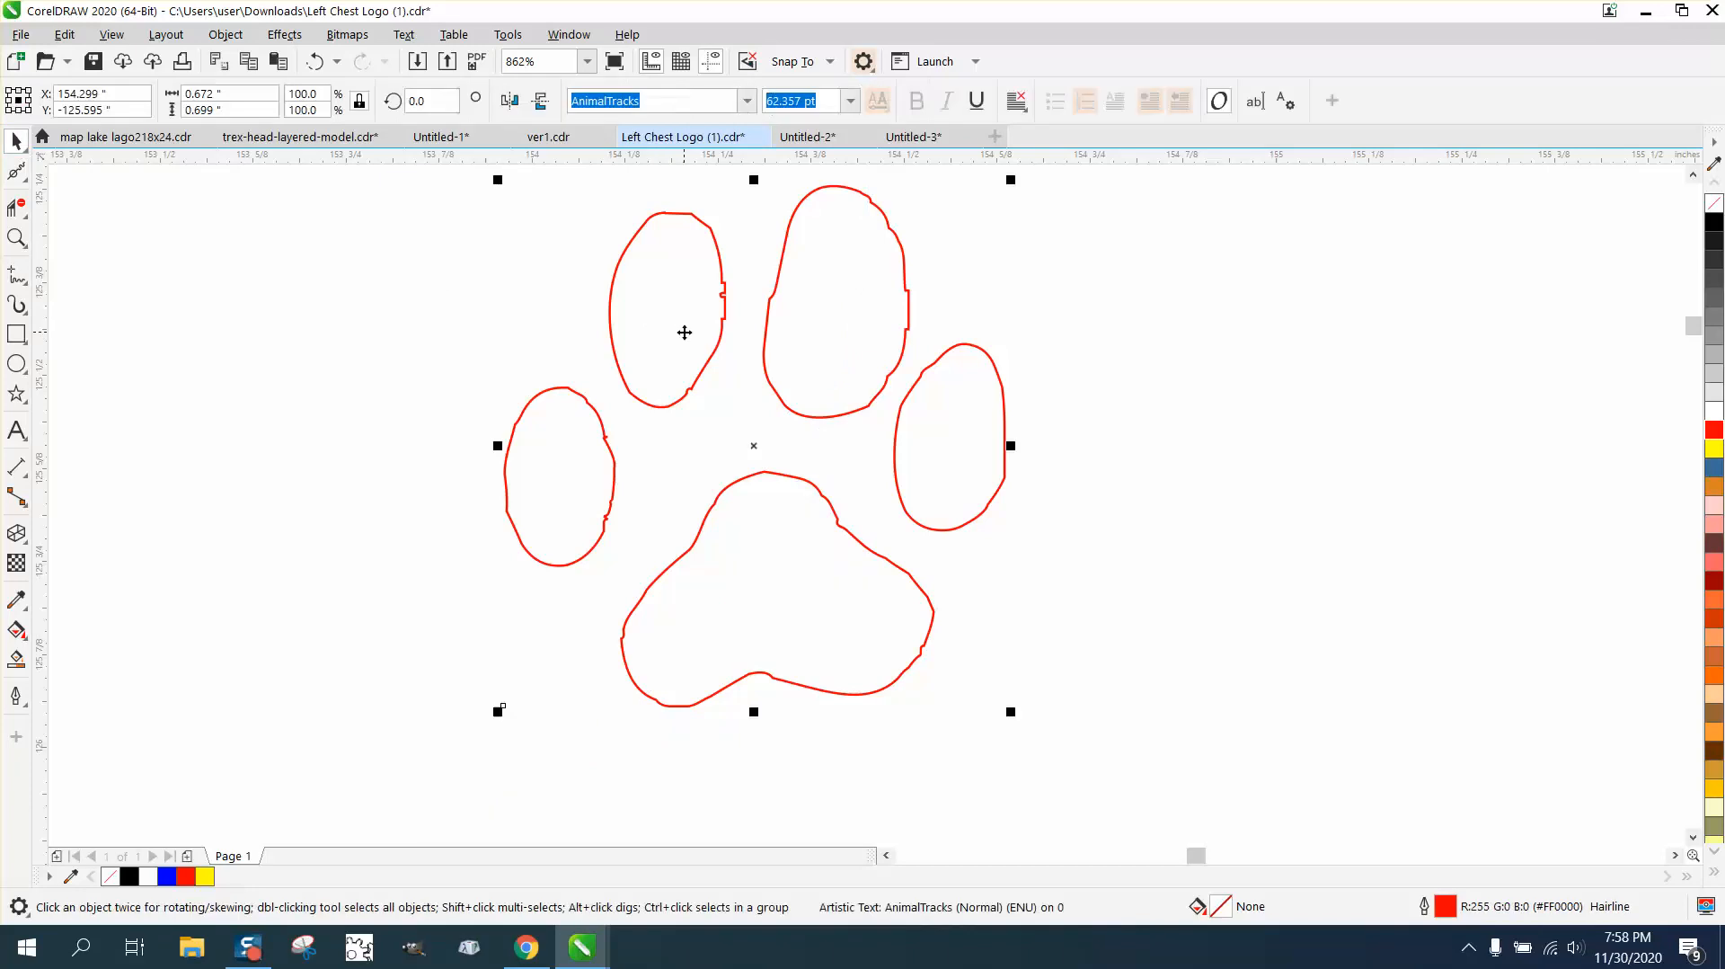
left_click(225, 34)
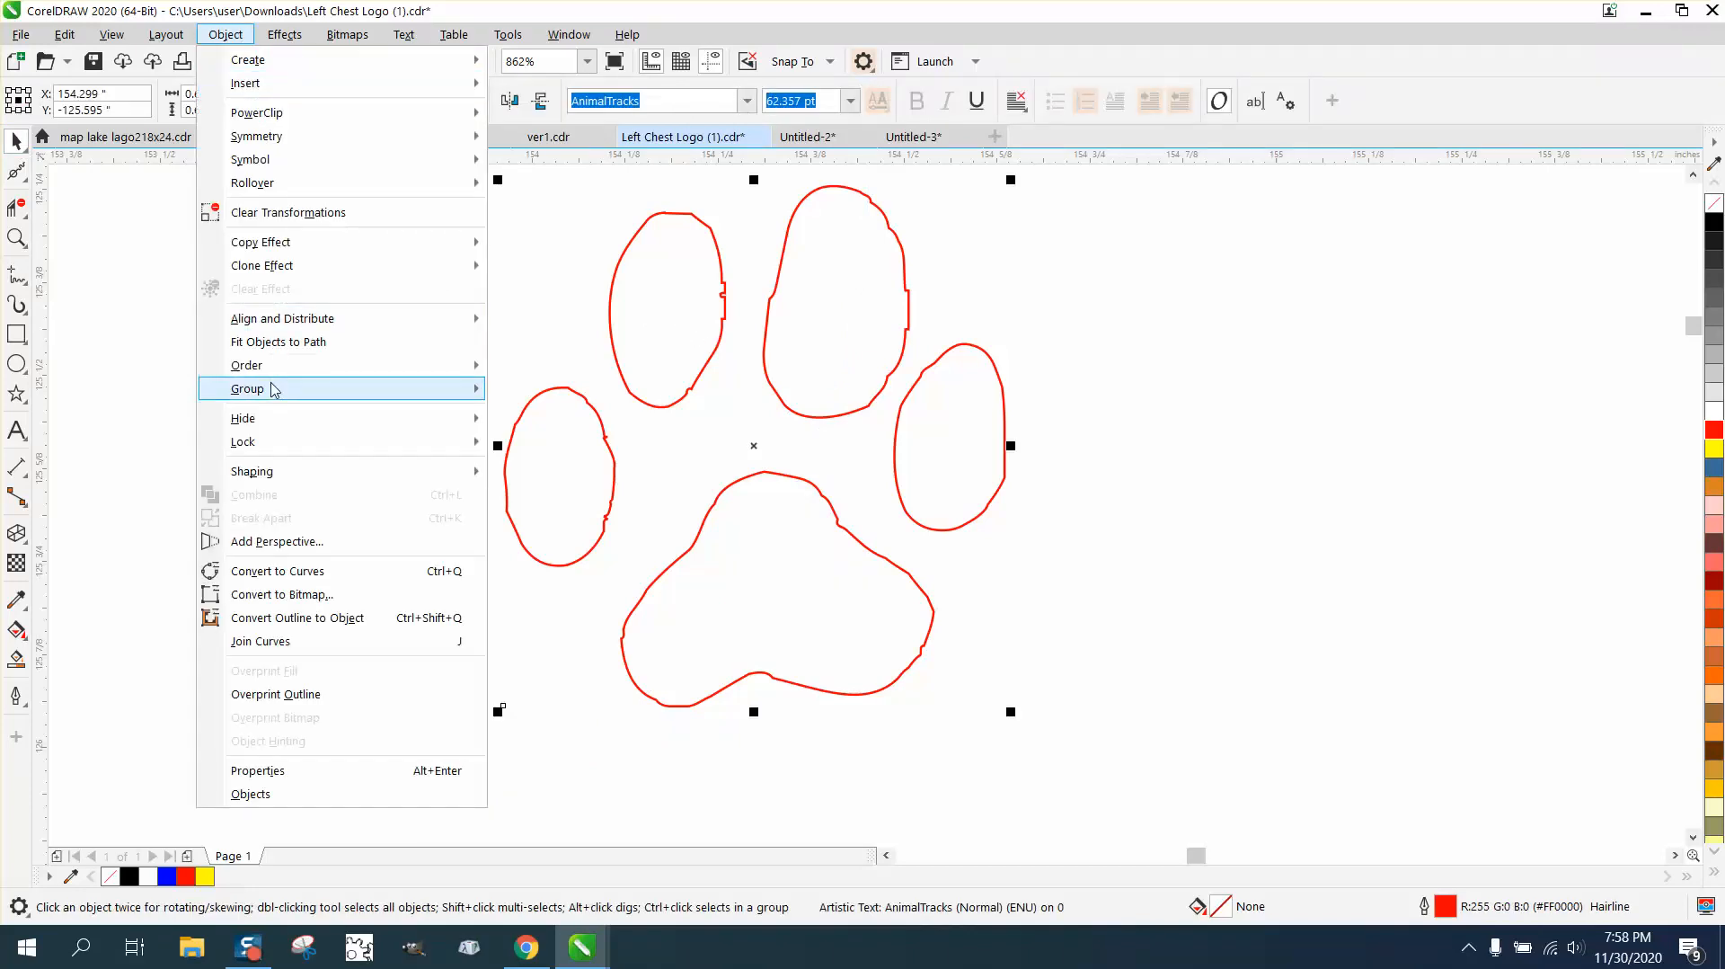
mouse_move(274, 388)
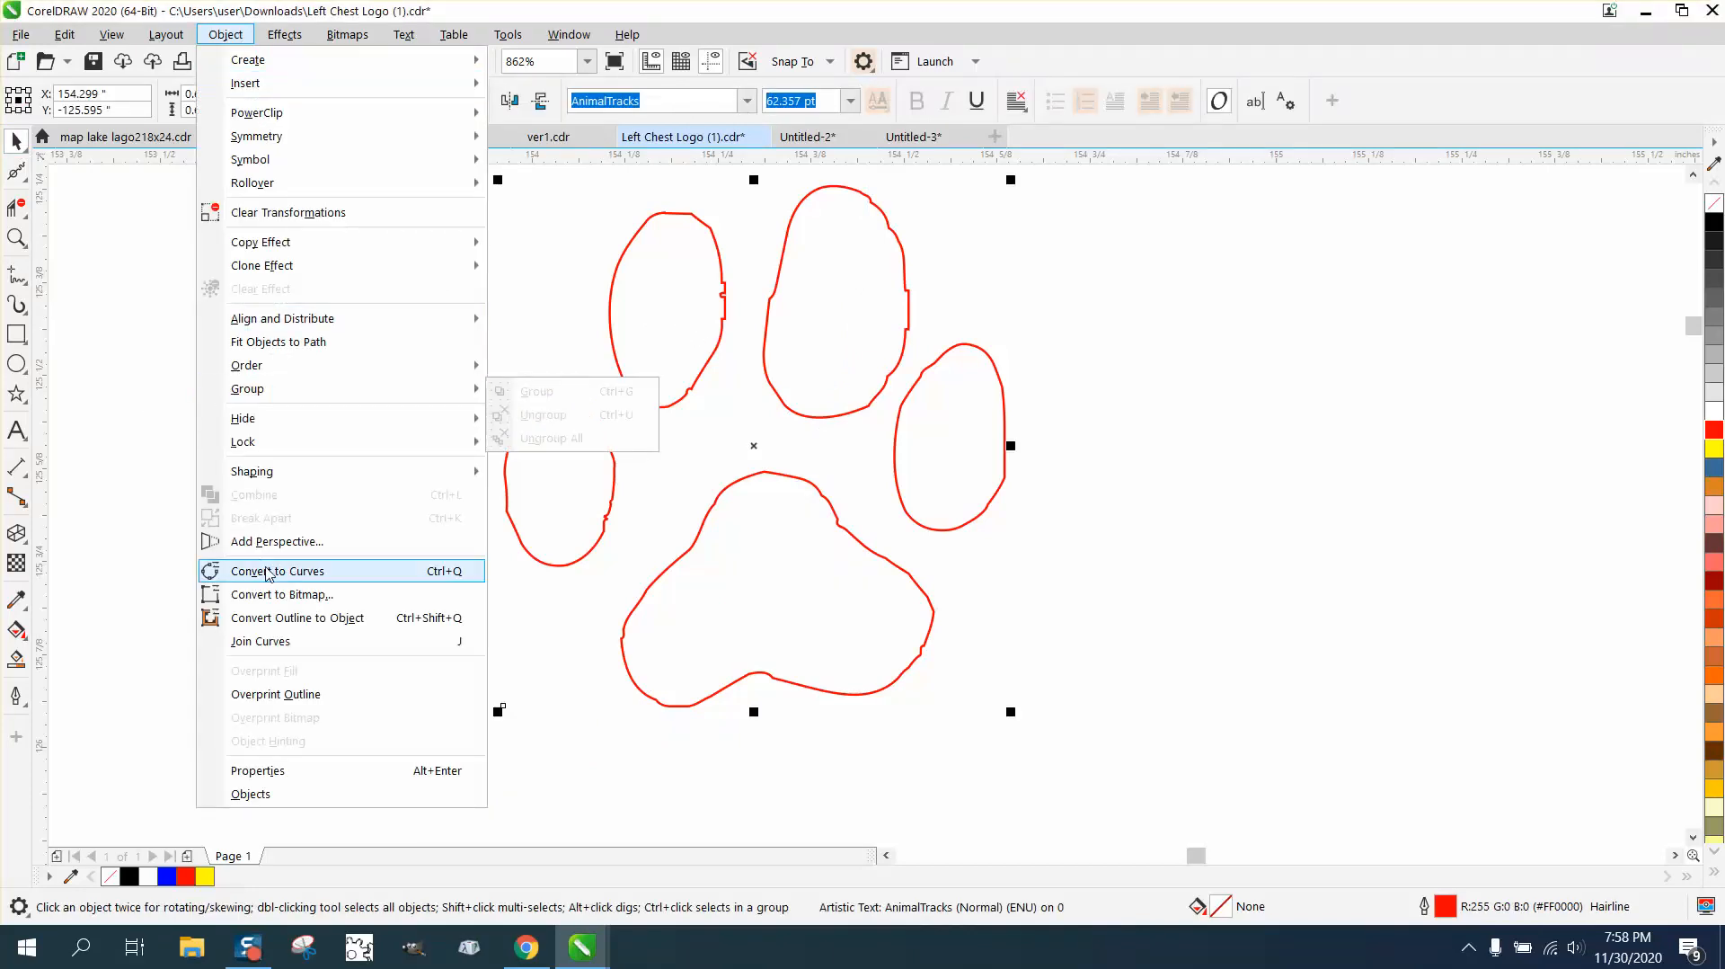
left_click(269, 564)
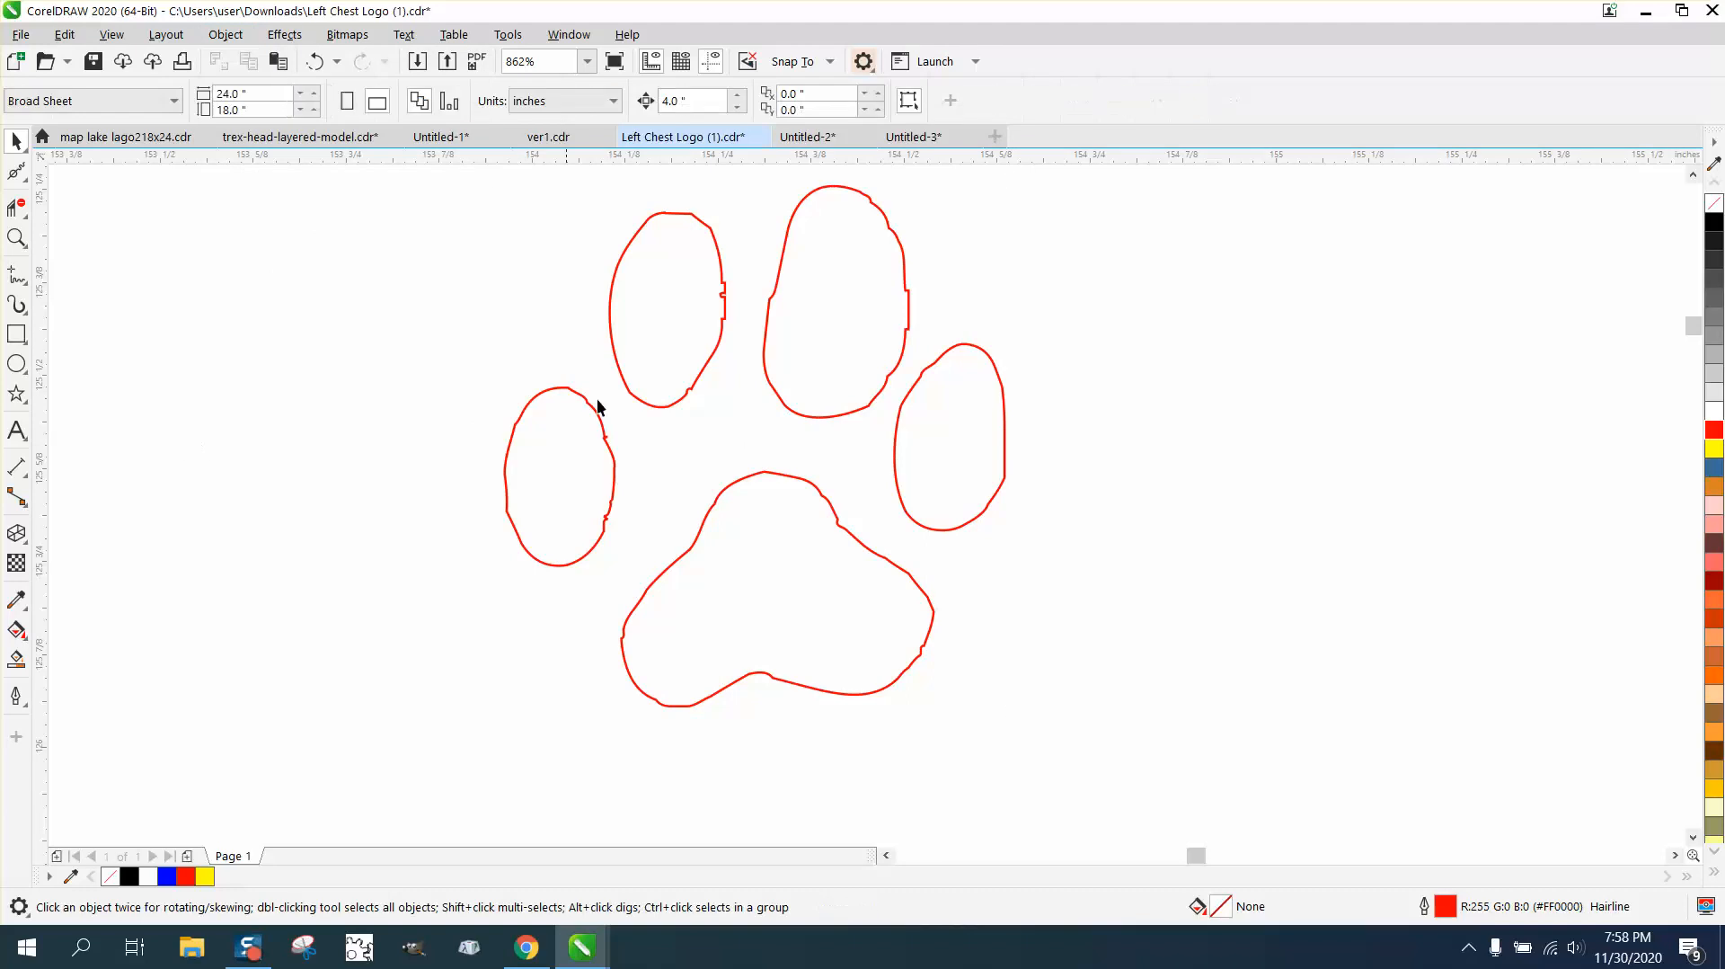
Break the red paw curve apart into separate toe and pad outlines
left_click(707, 376)
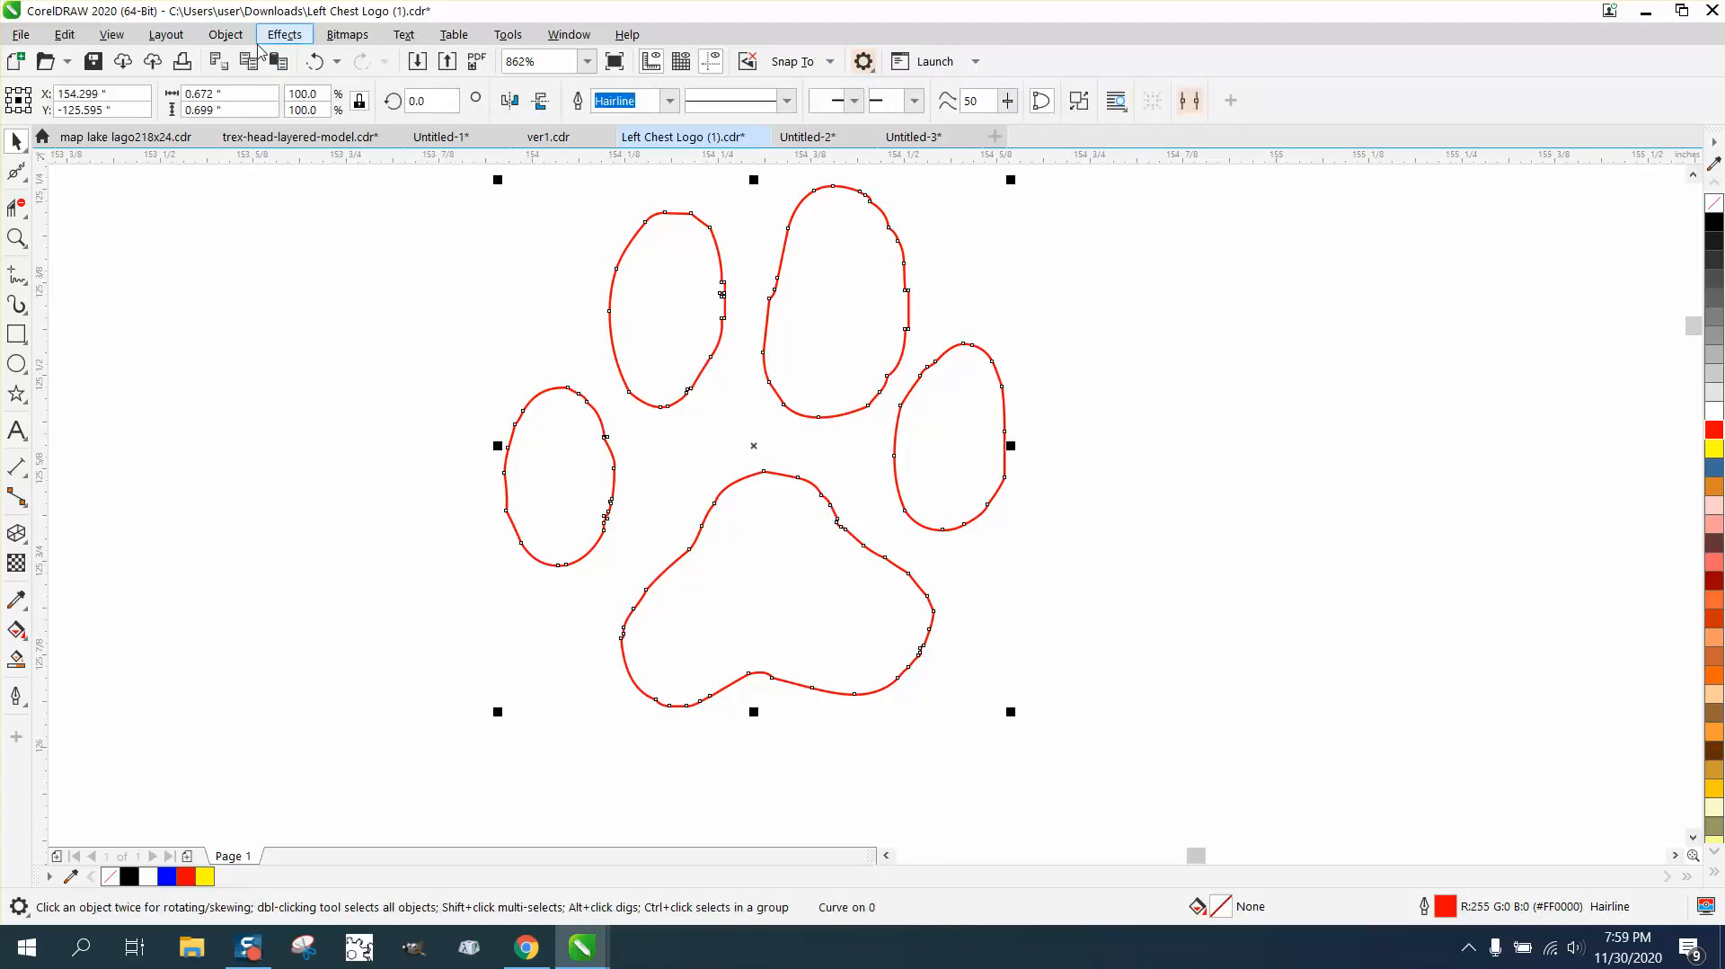
left_click(226, 34)
left_click(270, 518)
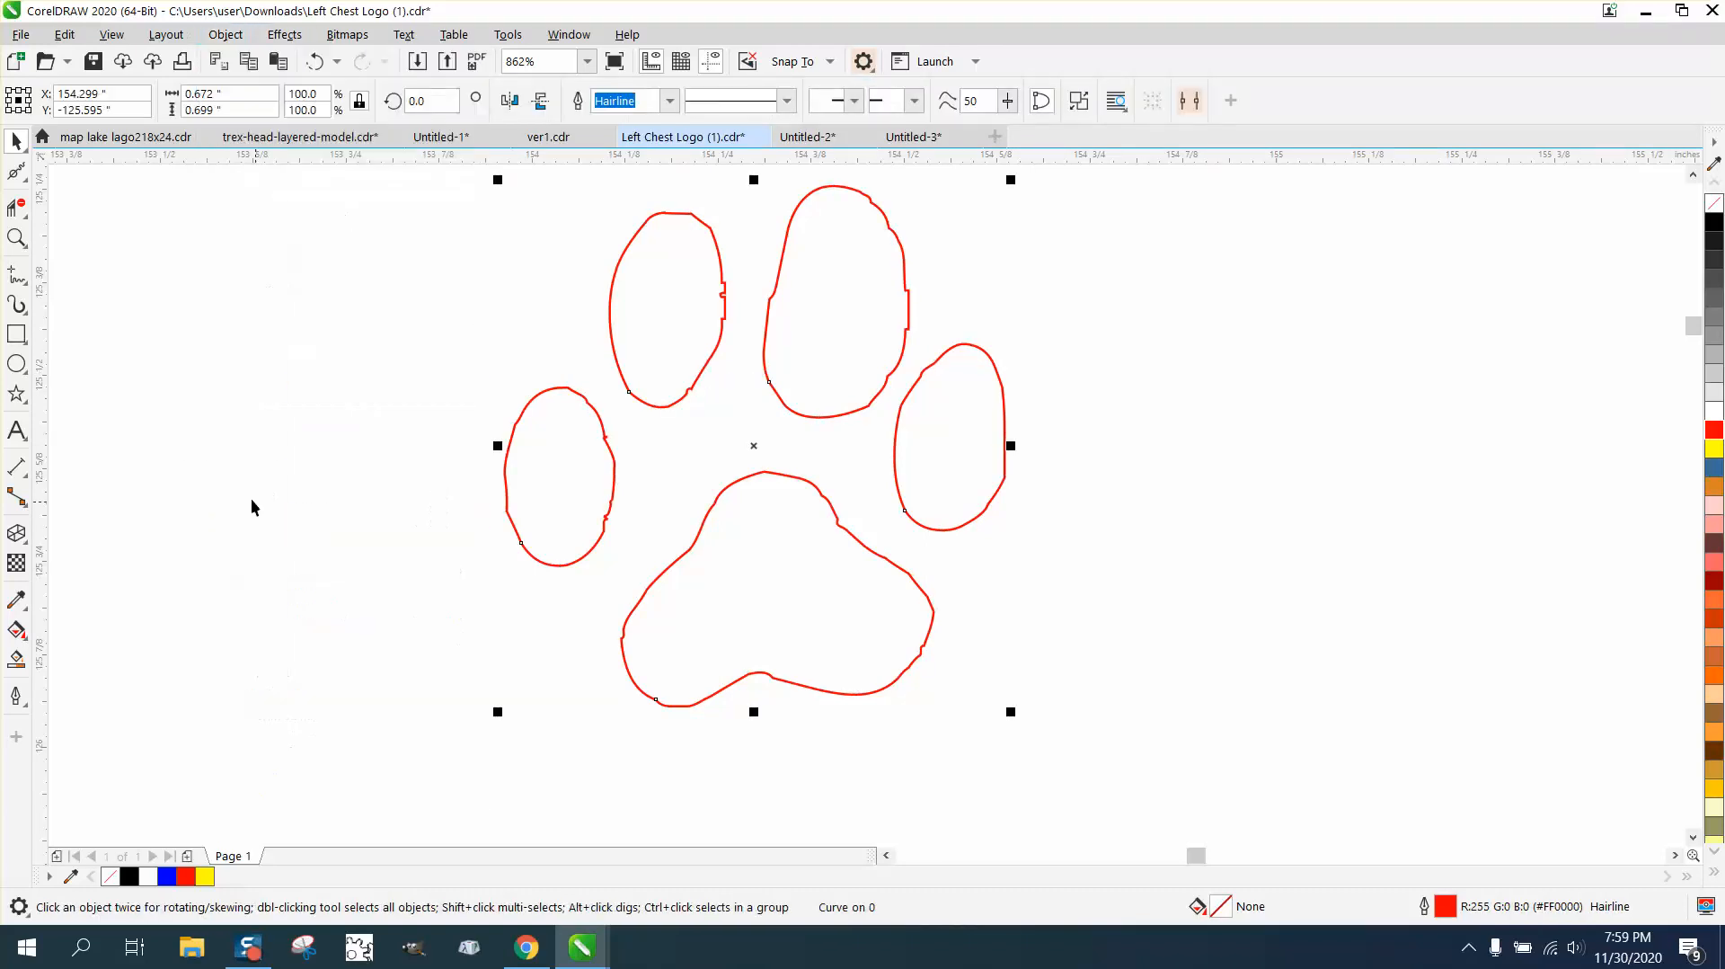
Smooth the rough outlines of the two upper toes with the Smooth tool at a 0.25" nib size
left_click(647, 316)
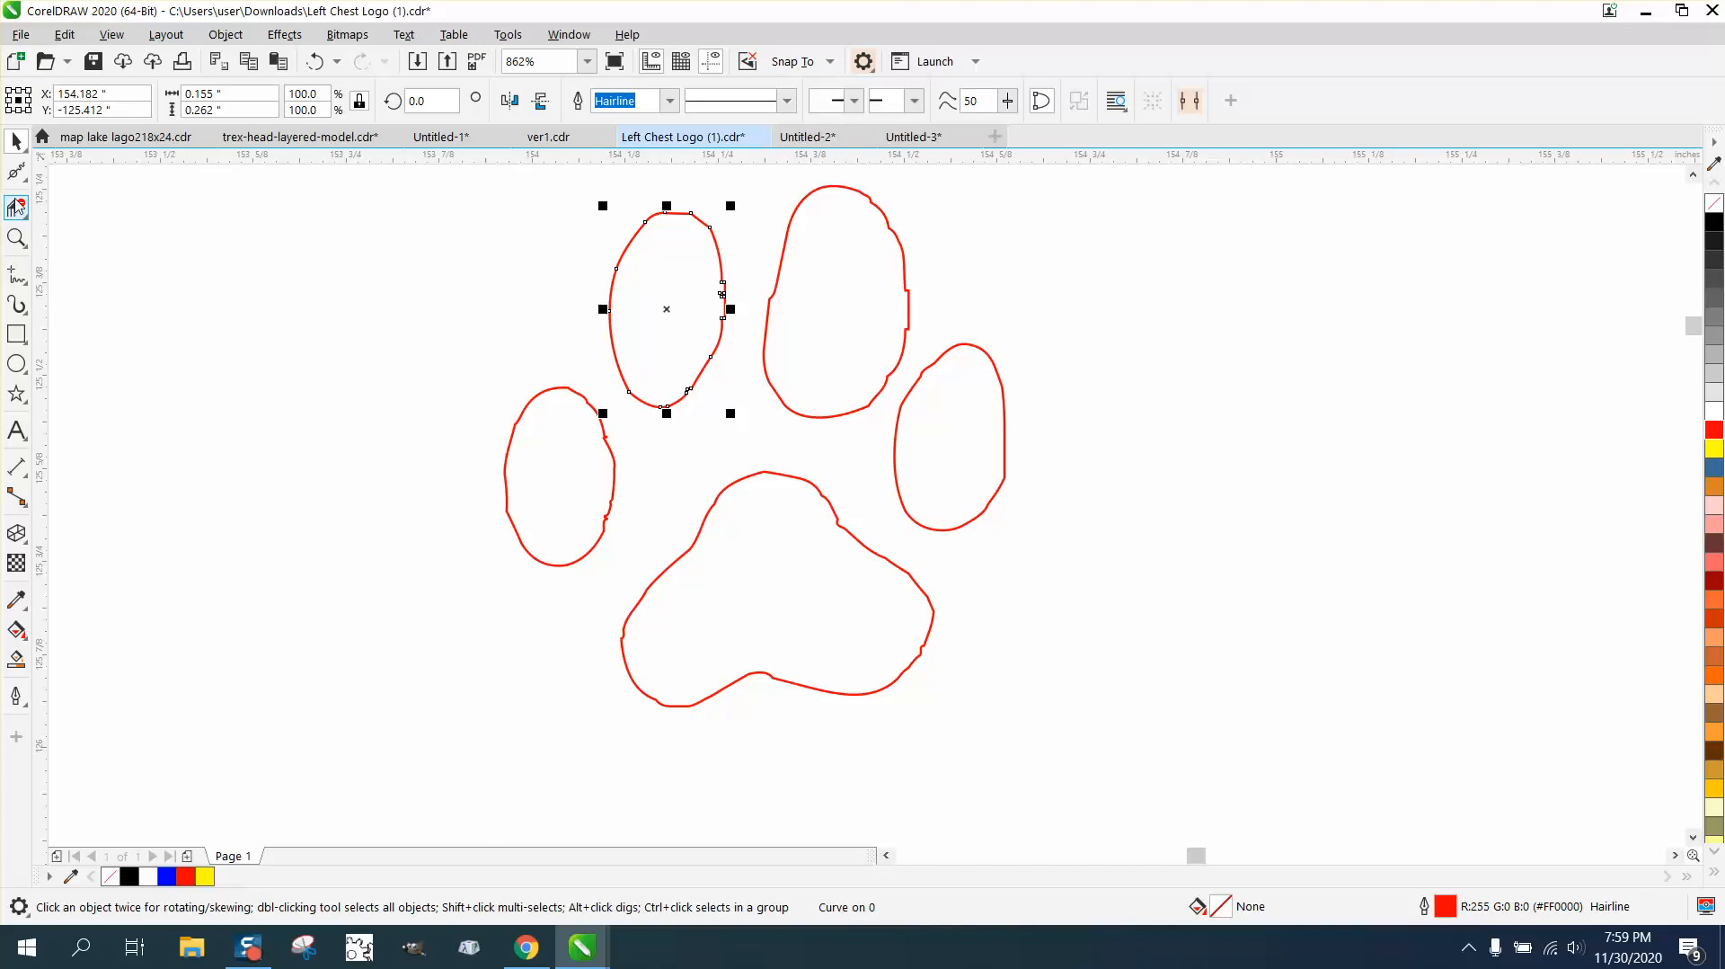
left_click(16, 171)
left_click(101, 198)
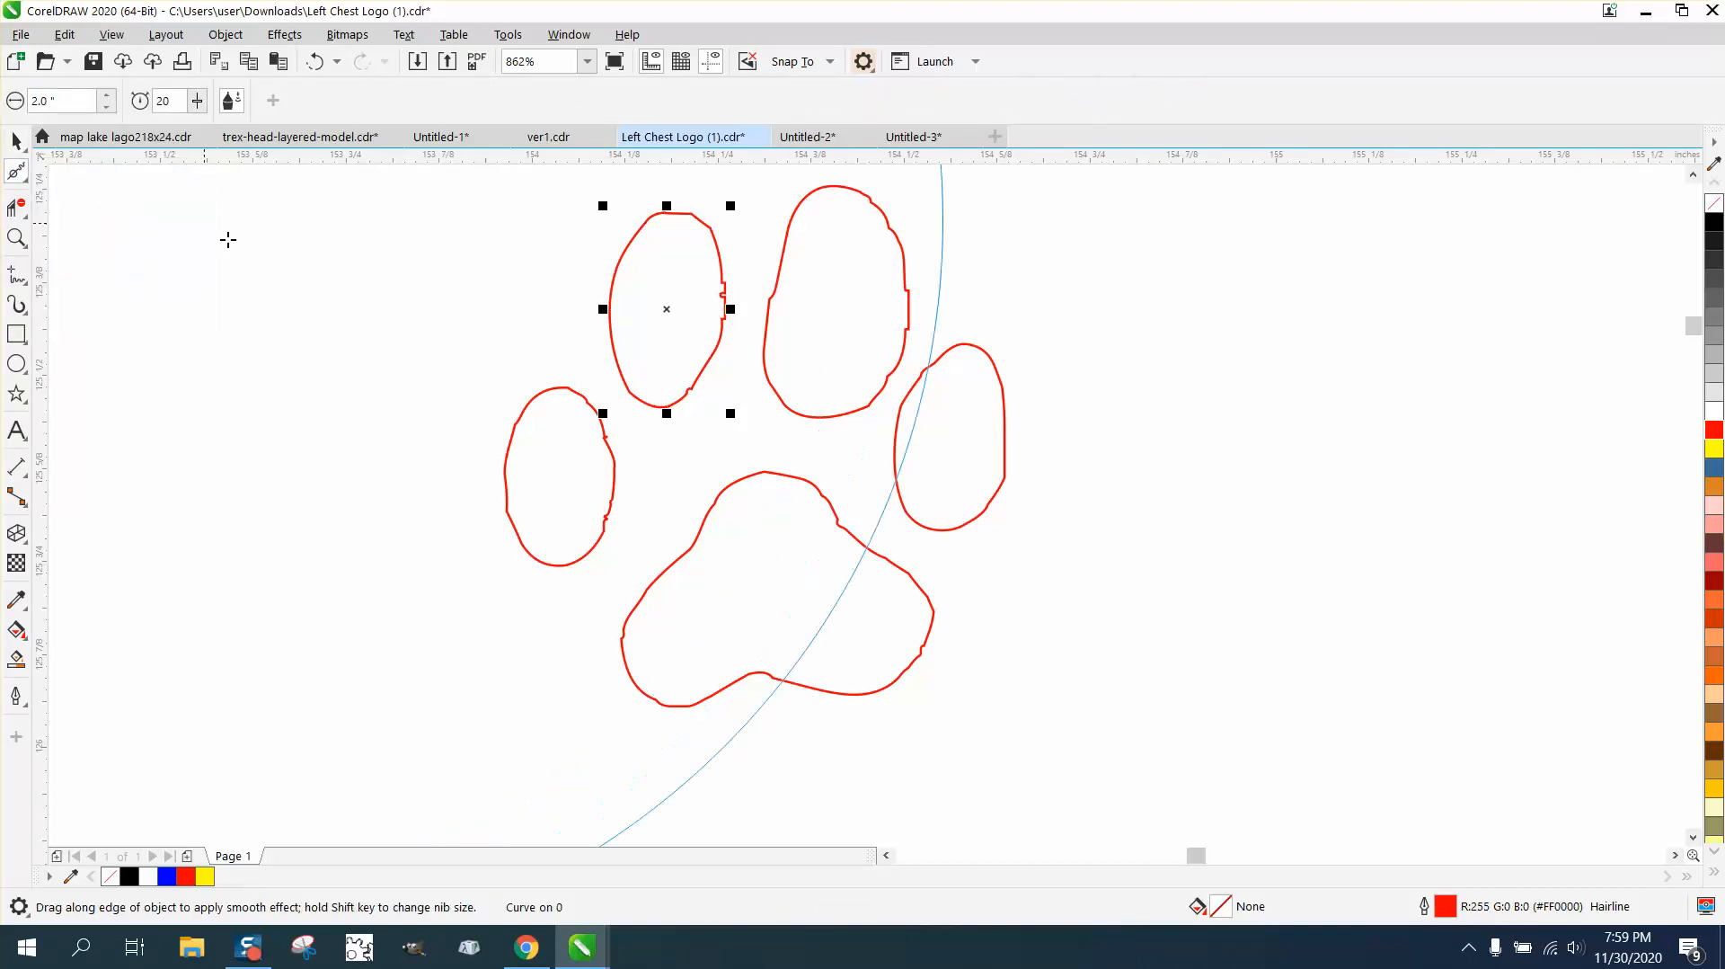
left_click(75, 104)
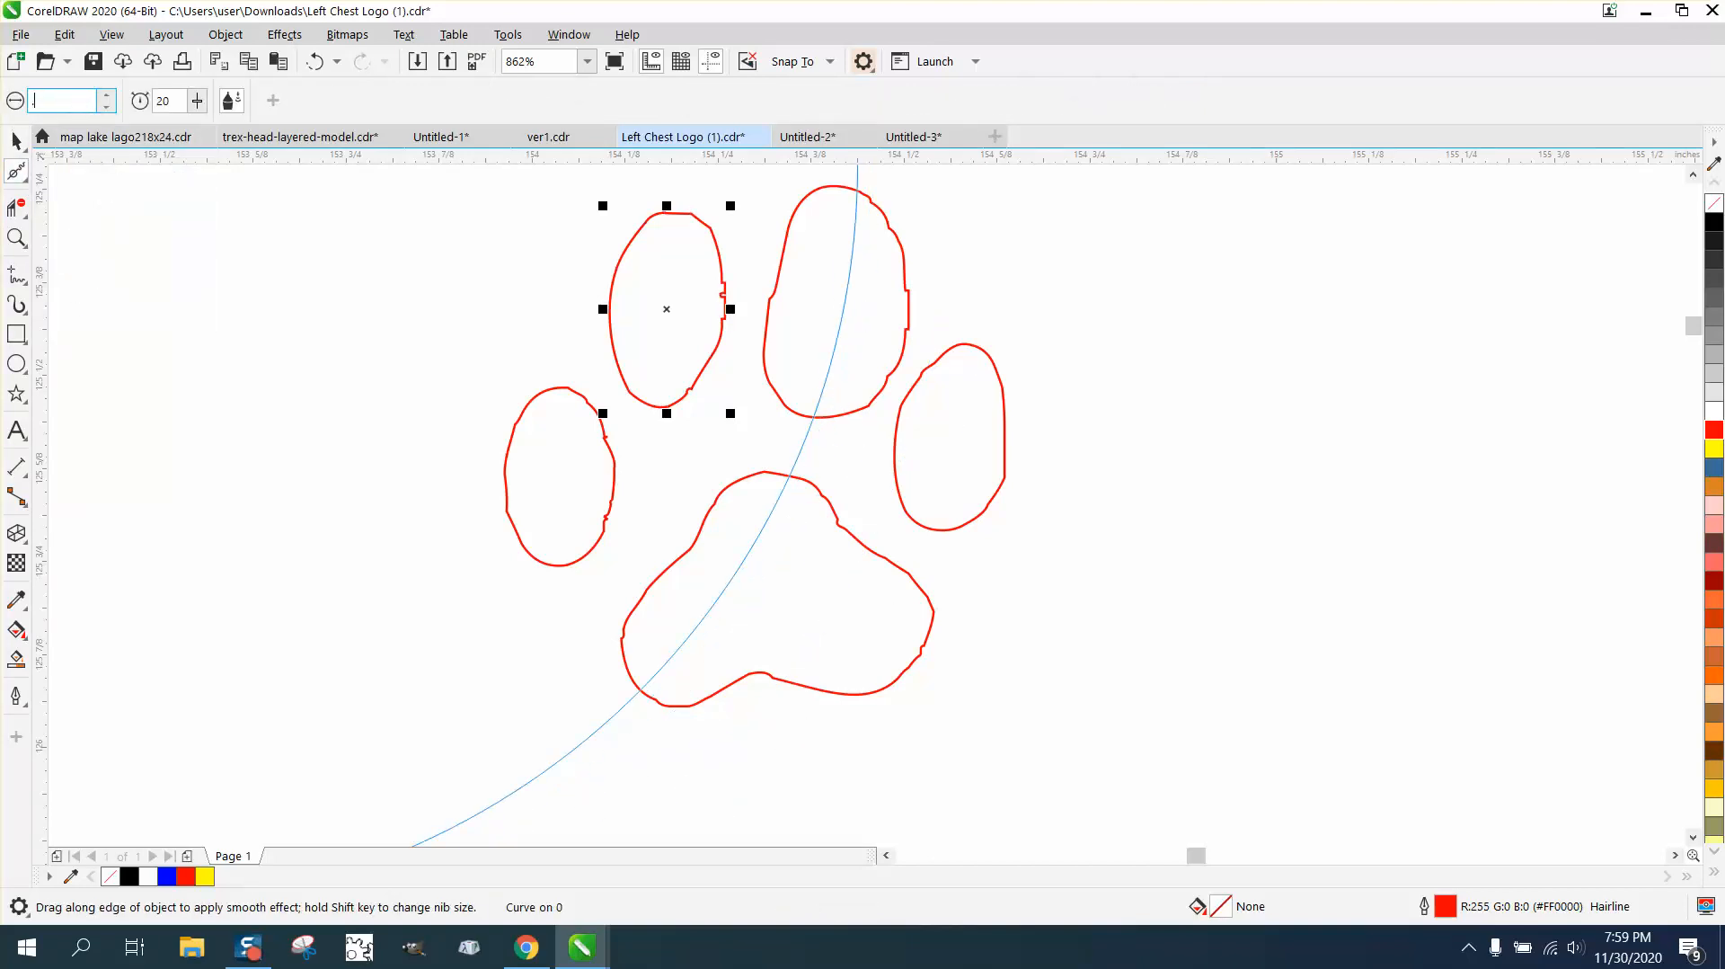
key("Return")
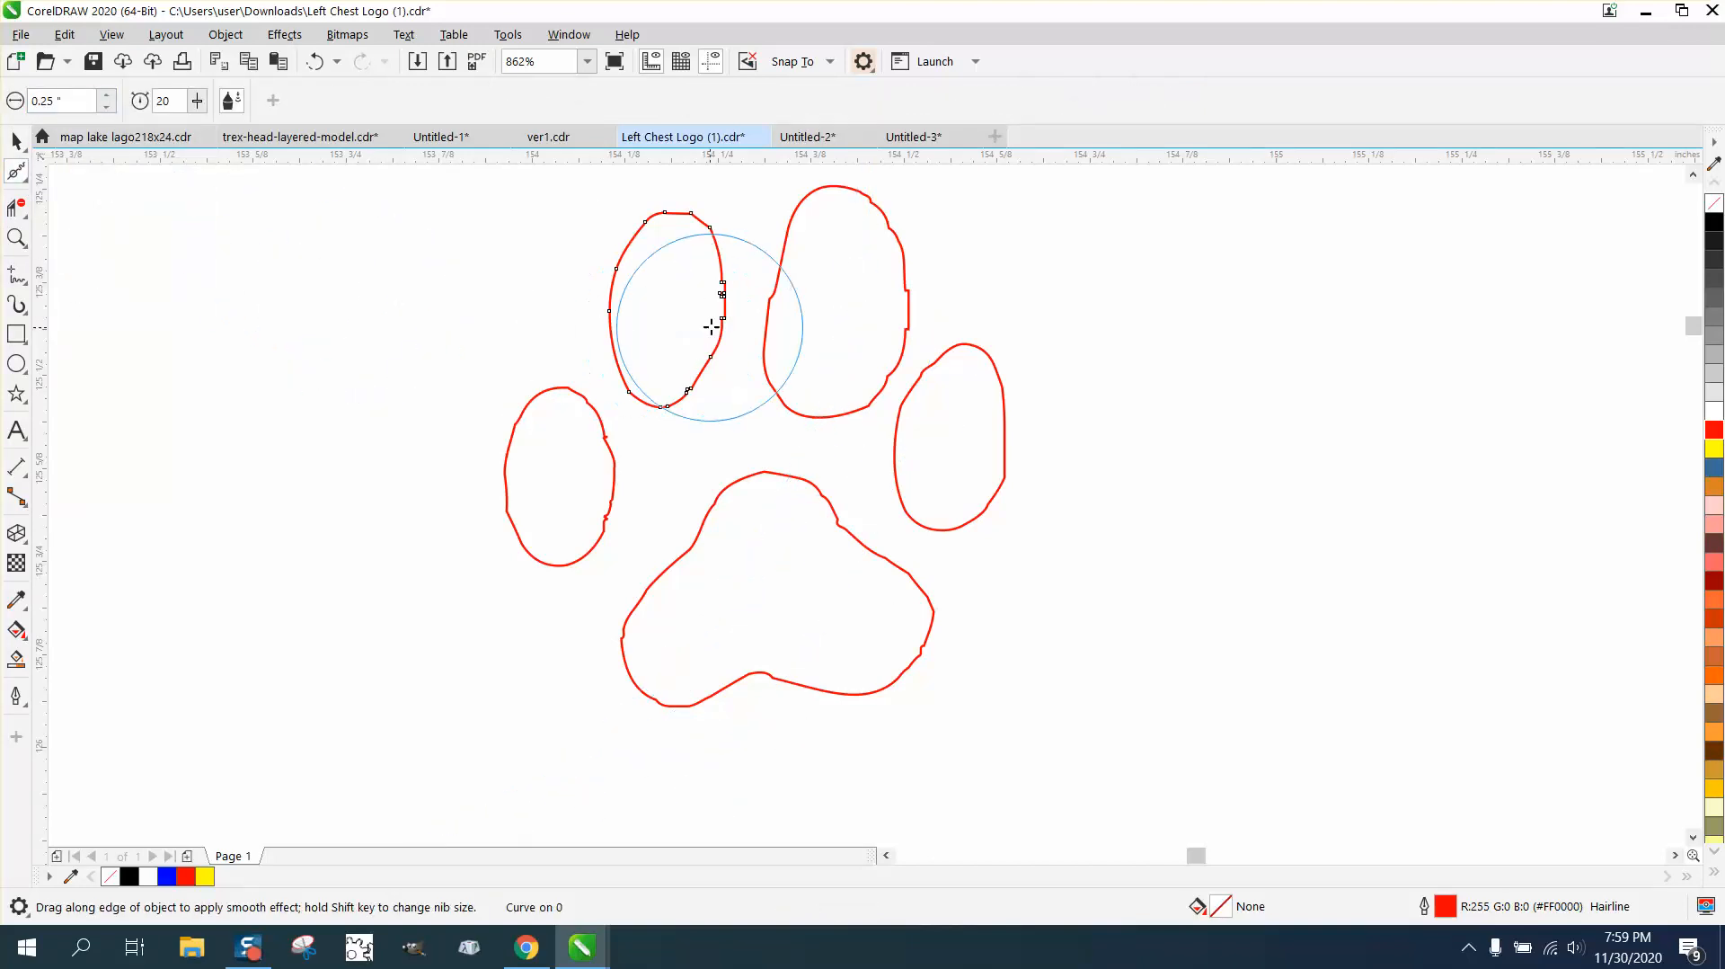
mouse_move(722, 320)
left_mouse_down()
mouse_move(719, 252)
mouse_move(685, 230)
mouse_move(708, 248)
mouse_move(721, 306)
mouse_move(686, 367)
mouse_move(708, 319)
mouse_move(774, 293)
mouse_move(779, 208)
mouse_move(879, 220)
mouse_move(893, 348)
mouse_move(911, 304)
mouse_move(851, 391)
mouse_move(900, 318)
mouse_move(881, 216)
mouse_move(844, 192)
mouse_move(785, 228)
mouse_move(784, 317)
left_mouse_up()
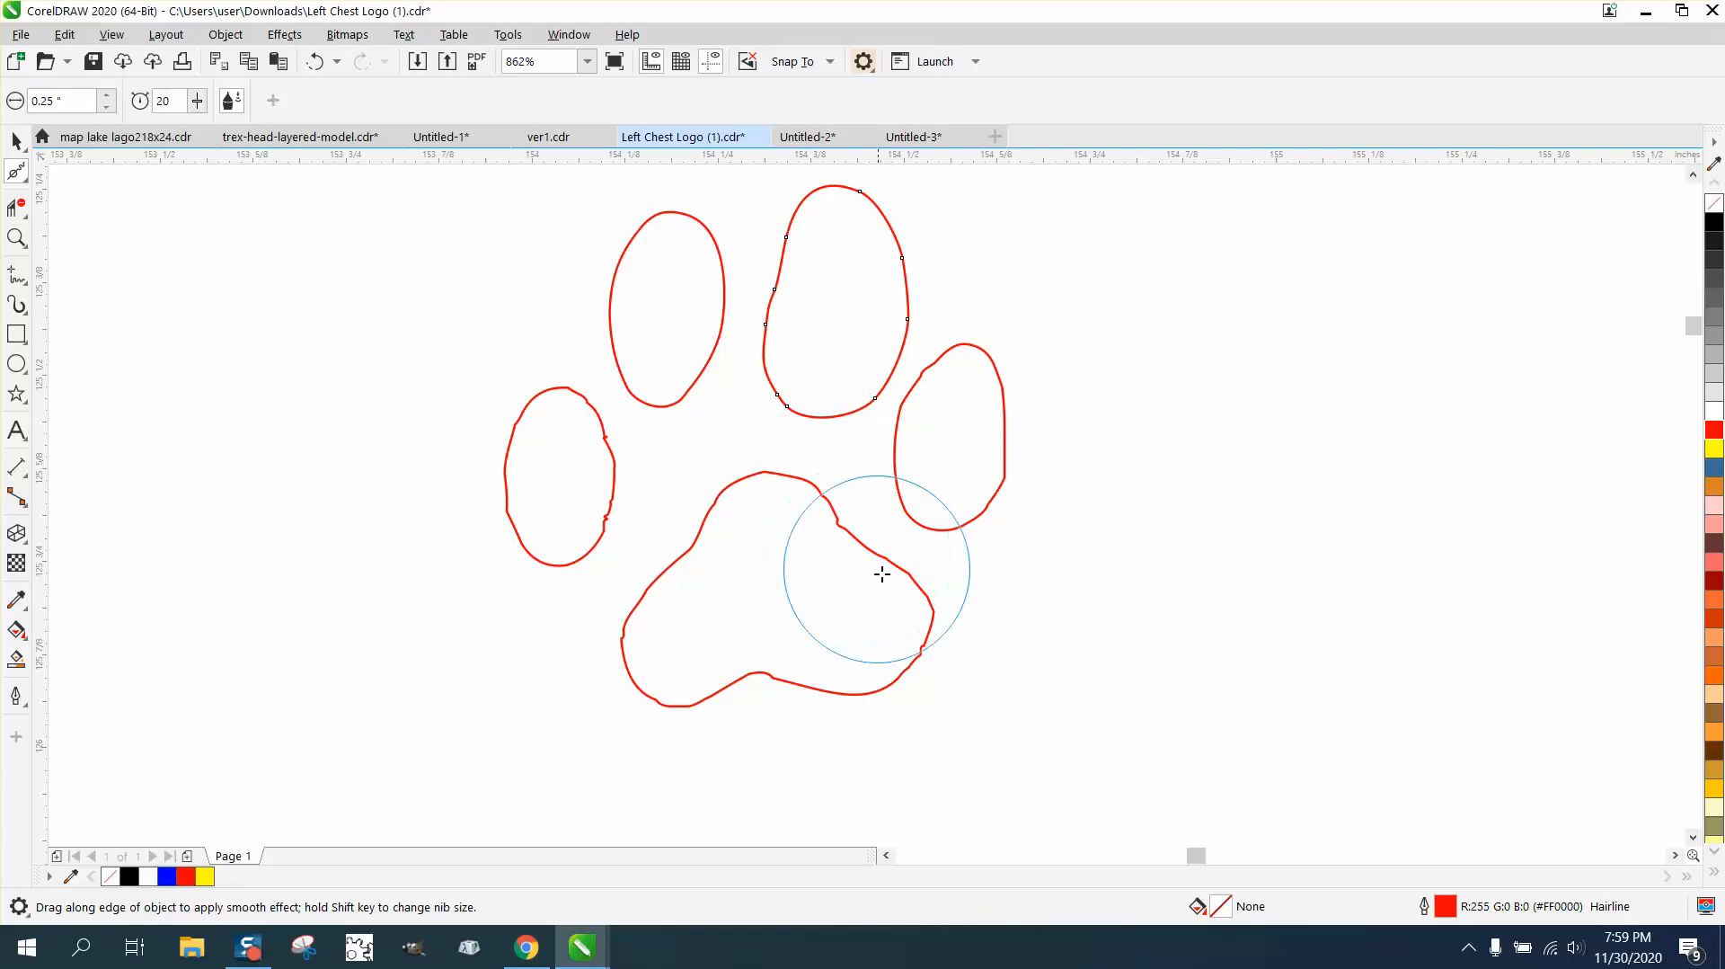
Smooth the main pad's outline, raising the smoothing rate to 51 for a second pass along its edge
left_click(893, 563)
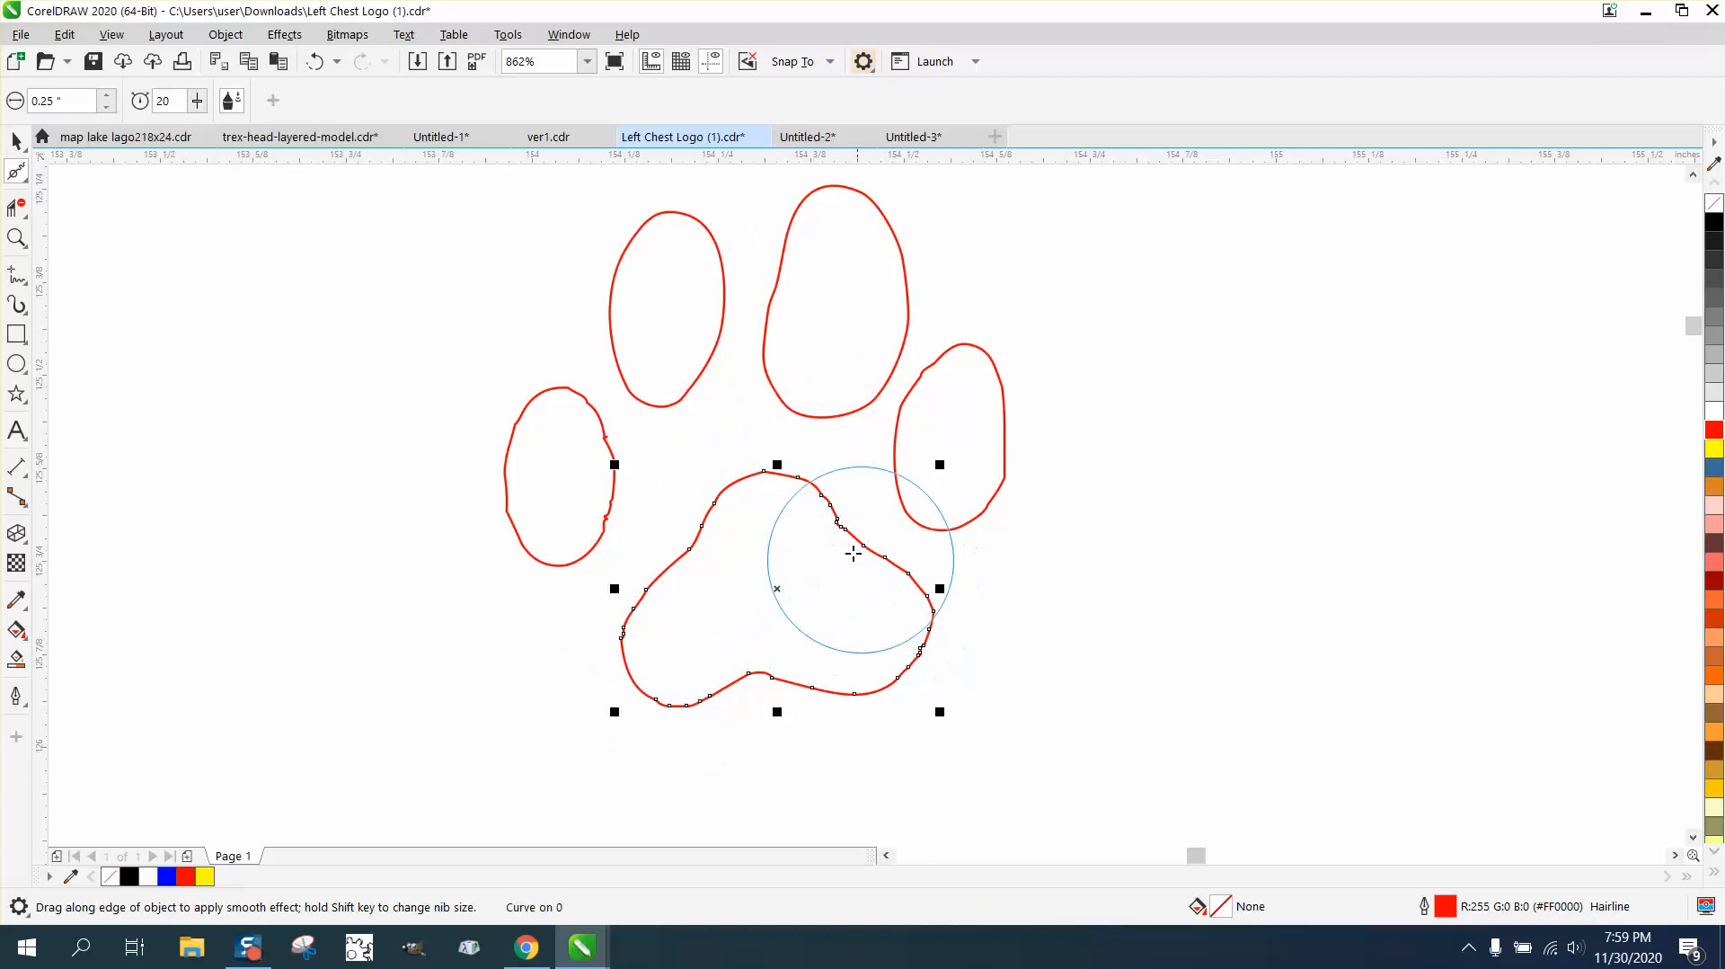
mouse_move(851, 539)
left_mouse_down()
mouse_move(820, 492)
mouse_move(905, 588)
mouse_move(844, 698)
mouse_move(755, 698)
left_mouse_up()
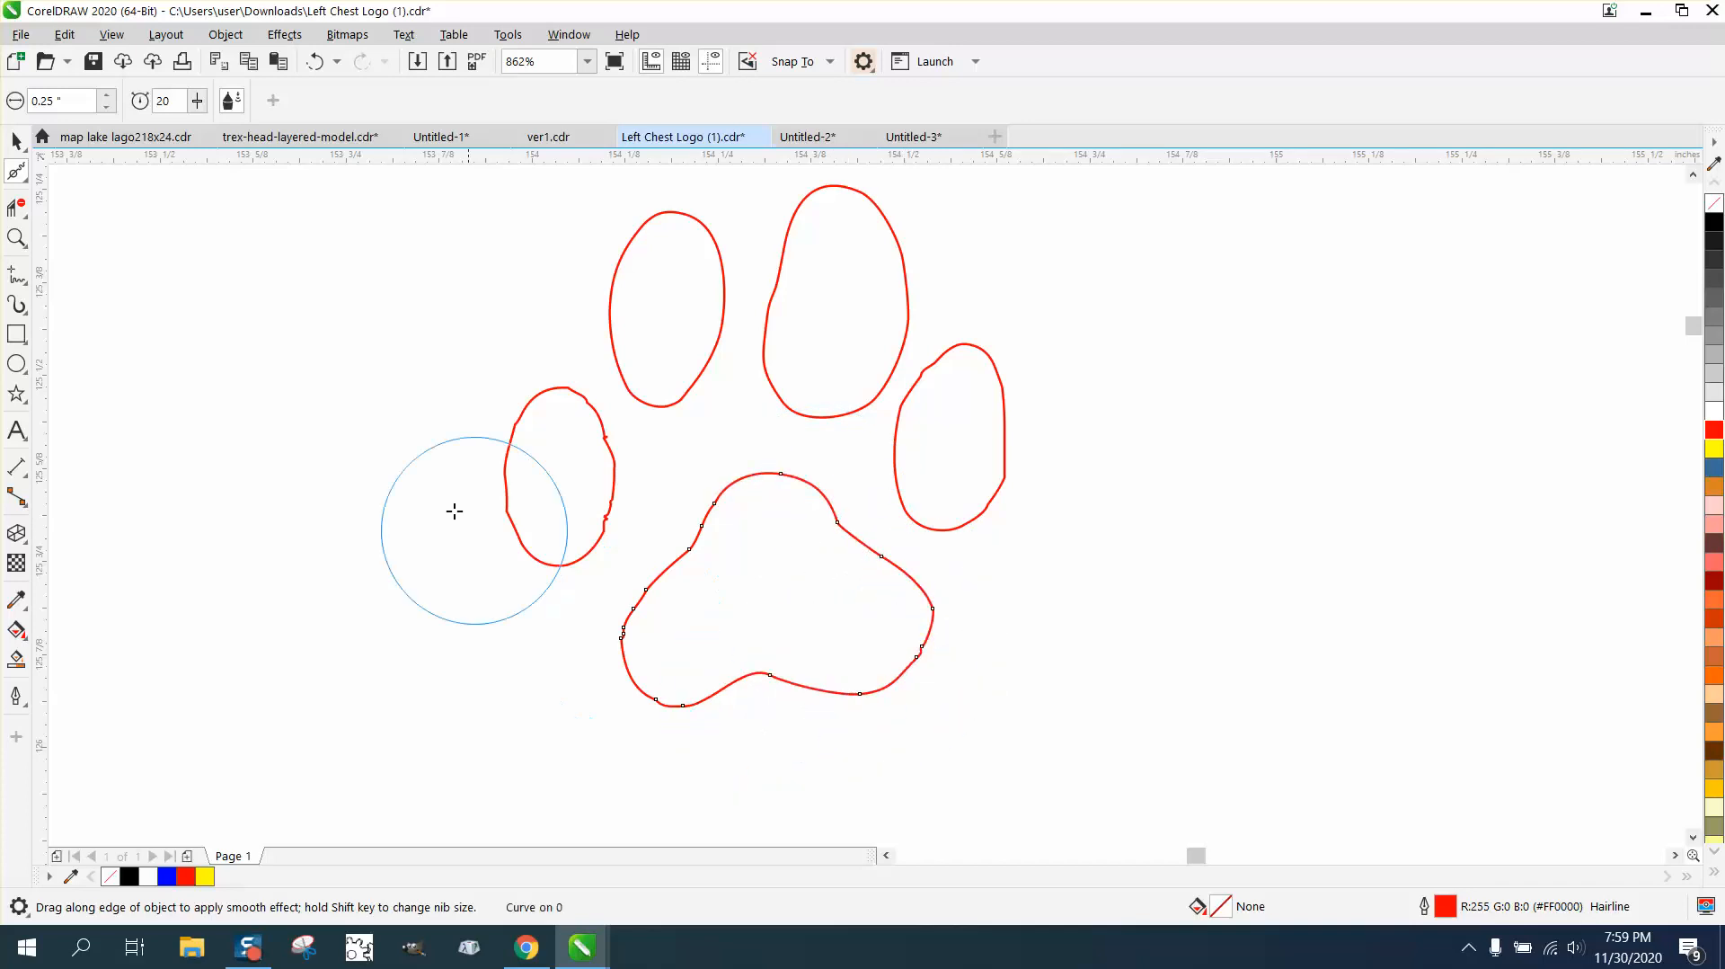
left_click(197, 99)
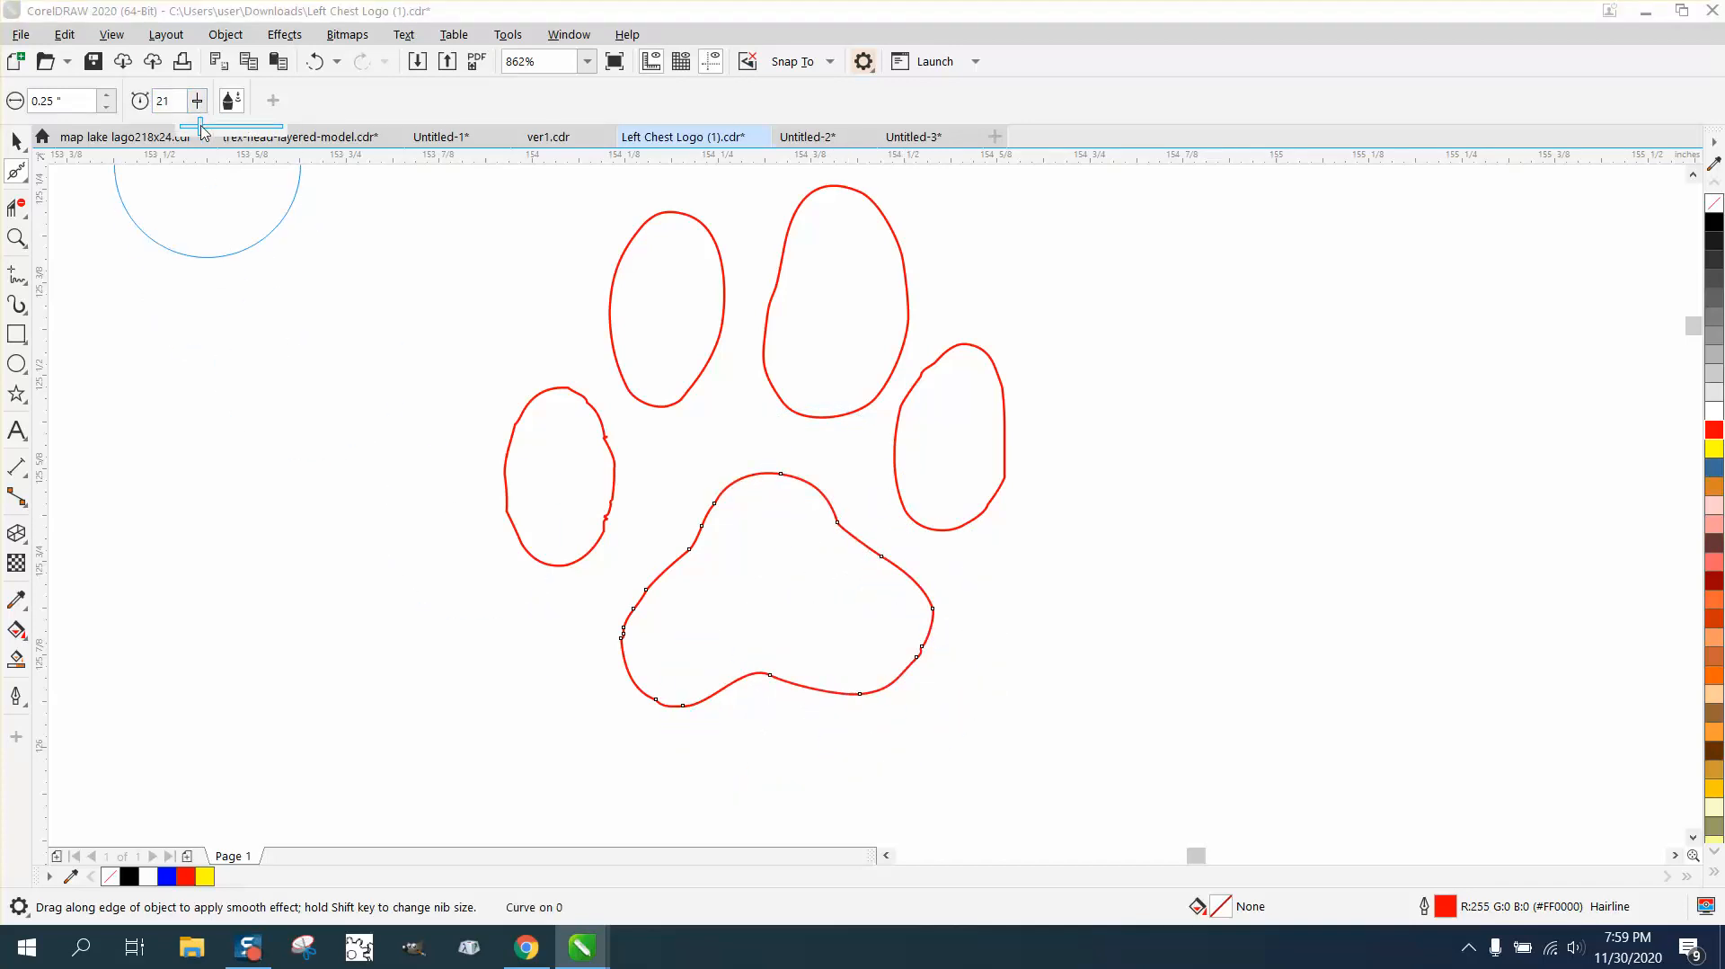
left_click_drag(202, 127, 232, 127)
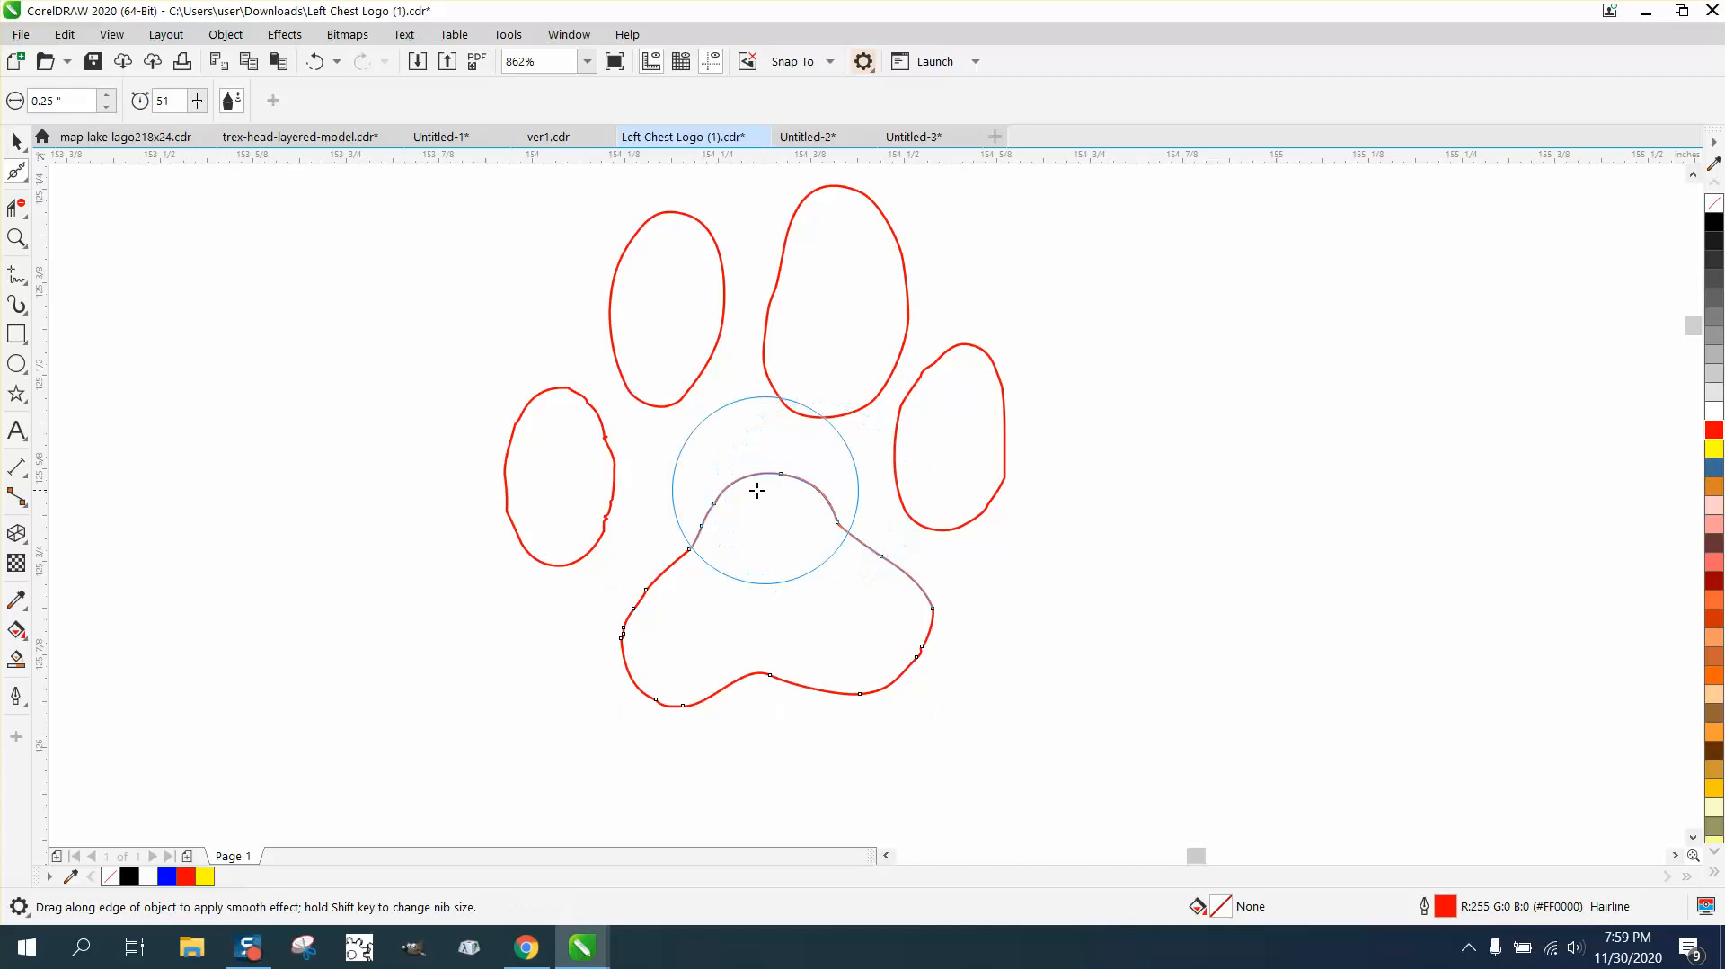
mouse_move(658, 631)
left_mouse_down()
mouse_move(736, 689)
mouse_move(723, 673)
left_mouse_up()
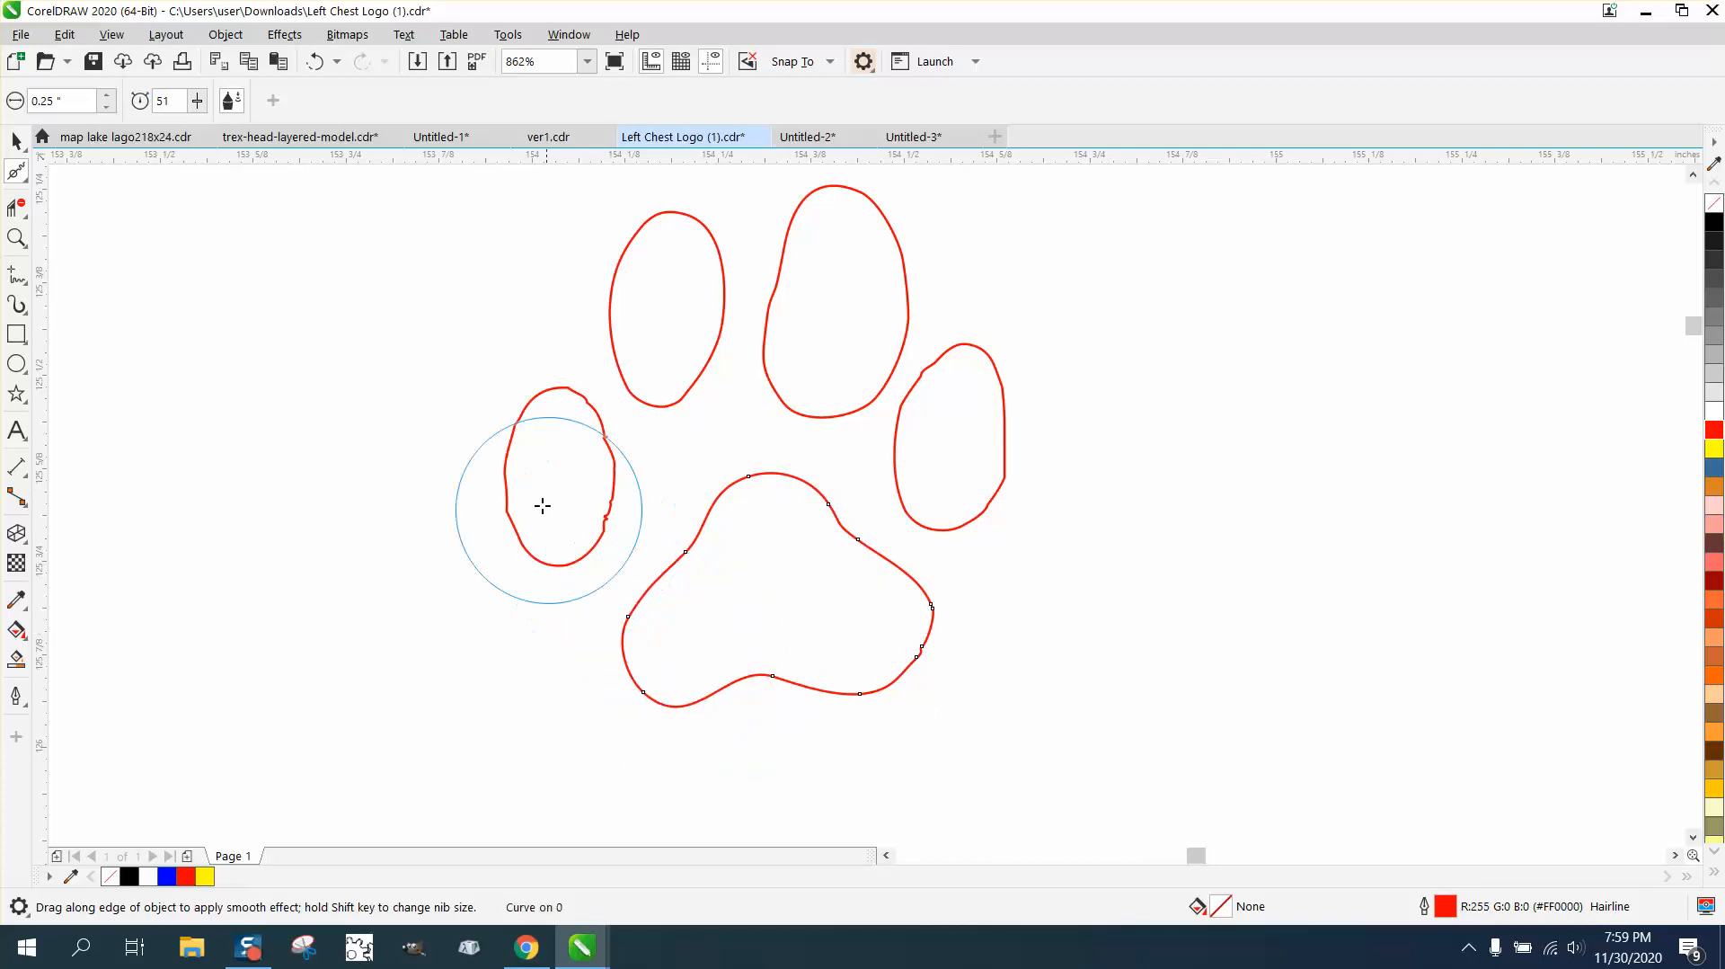
Smooth the outlines of the two outer toes of the red paw print at the same smoothing settings
left_click_drag(566, 500, 620, 490)
left_click(604, 433)
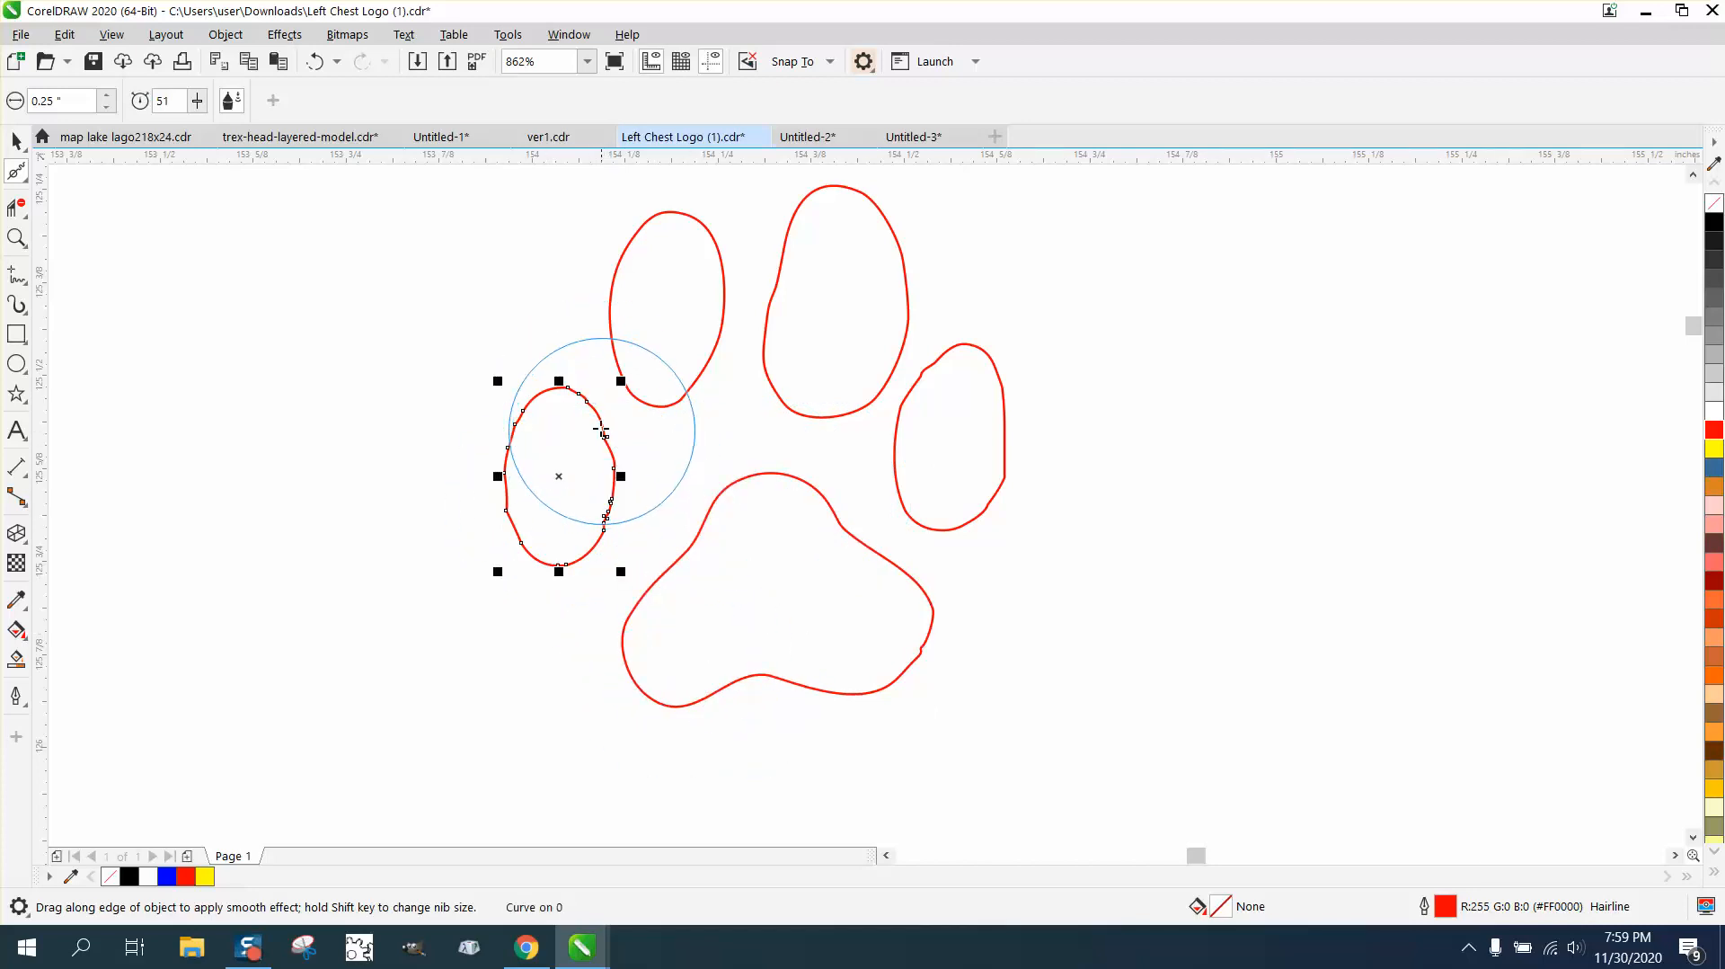
mouse_move(540, 411)
left_mouse_down()
mouse_move(520, 512)
mouse_move(566, 547)
mouse_move(619, 512)
mouse_move(827, 539)
left_mouse_up()
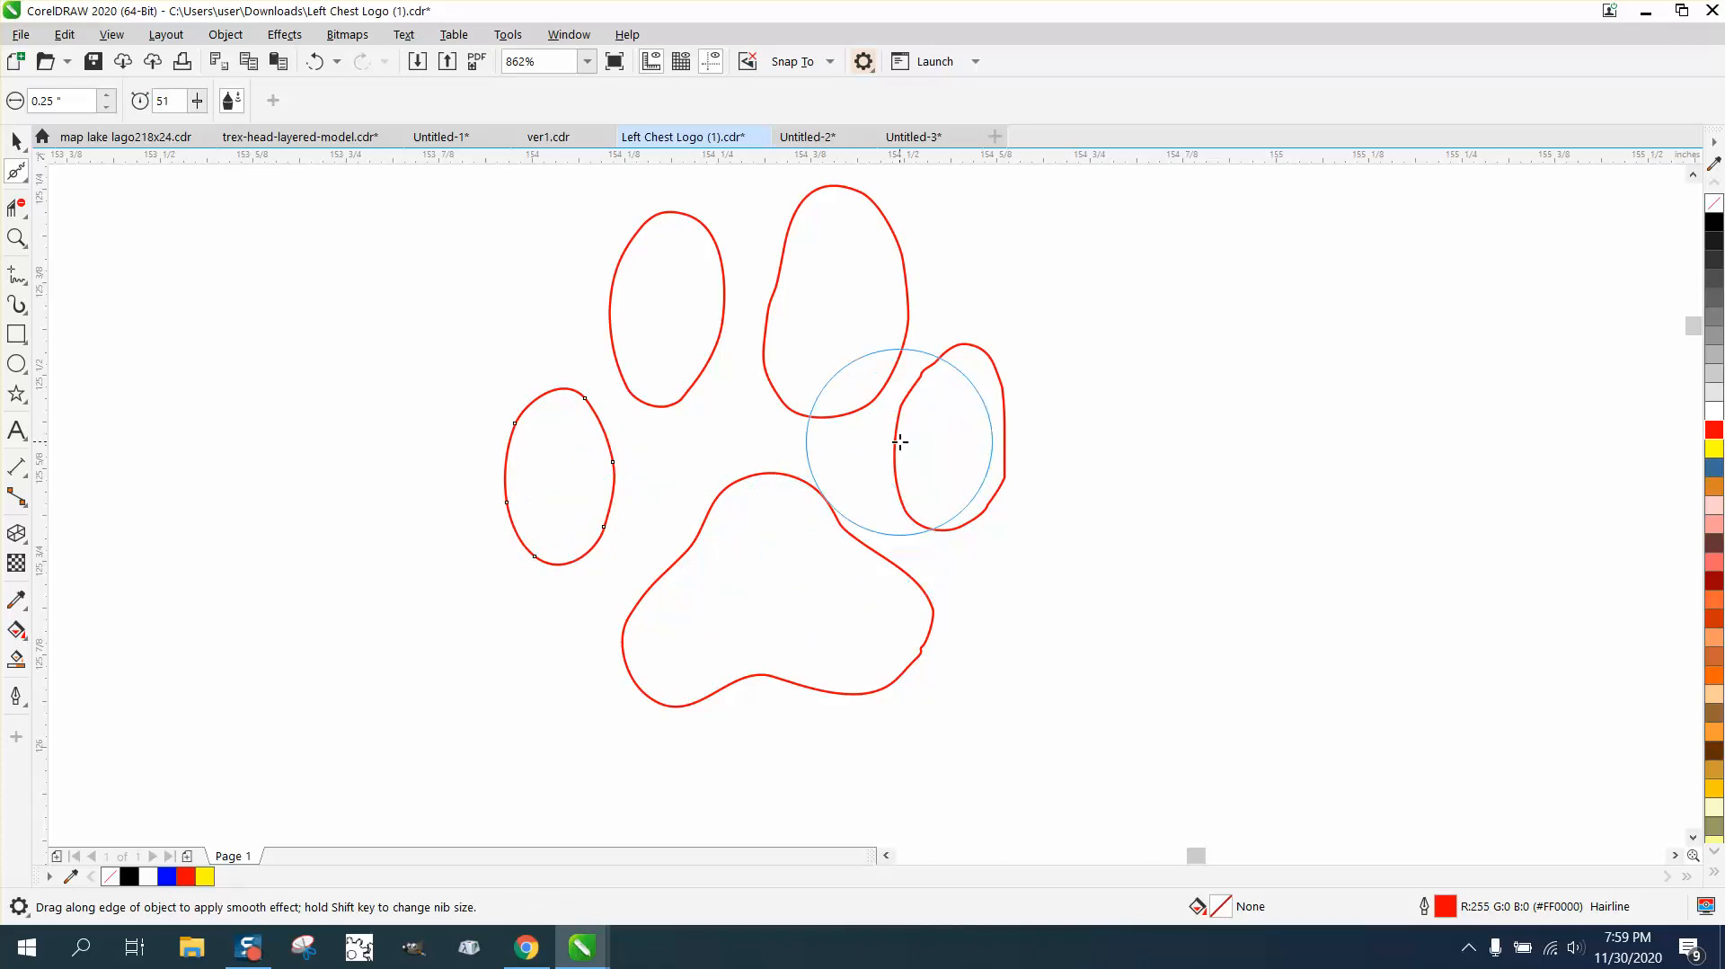
left_click(899, 441)
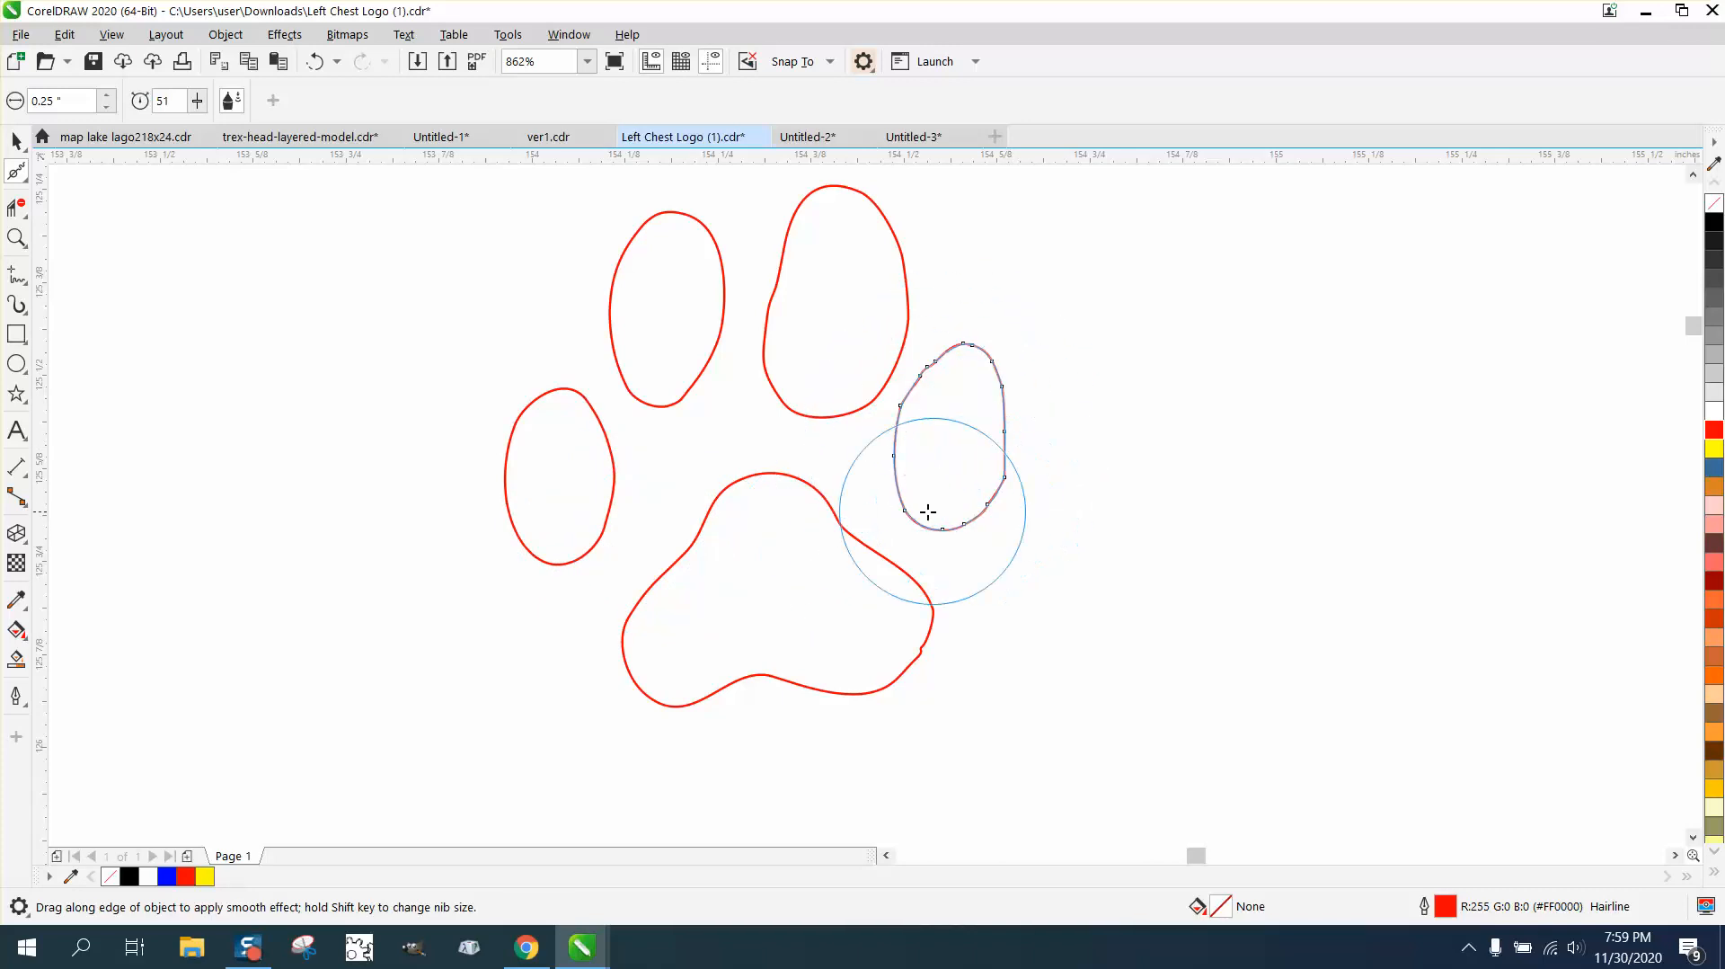
scroll(940, 362, "down", 3)
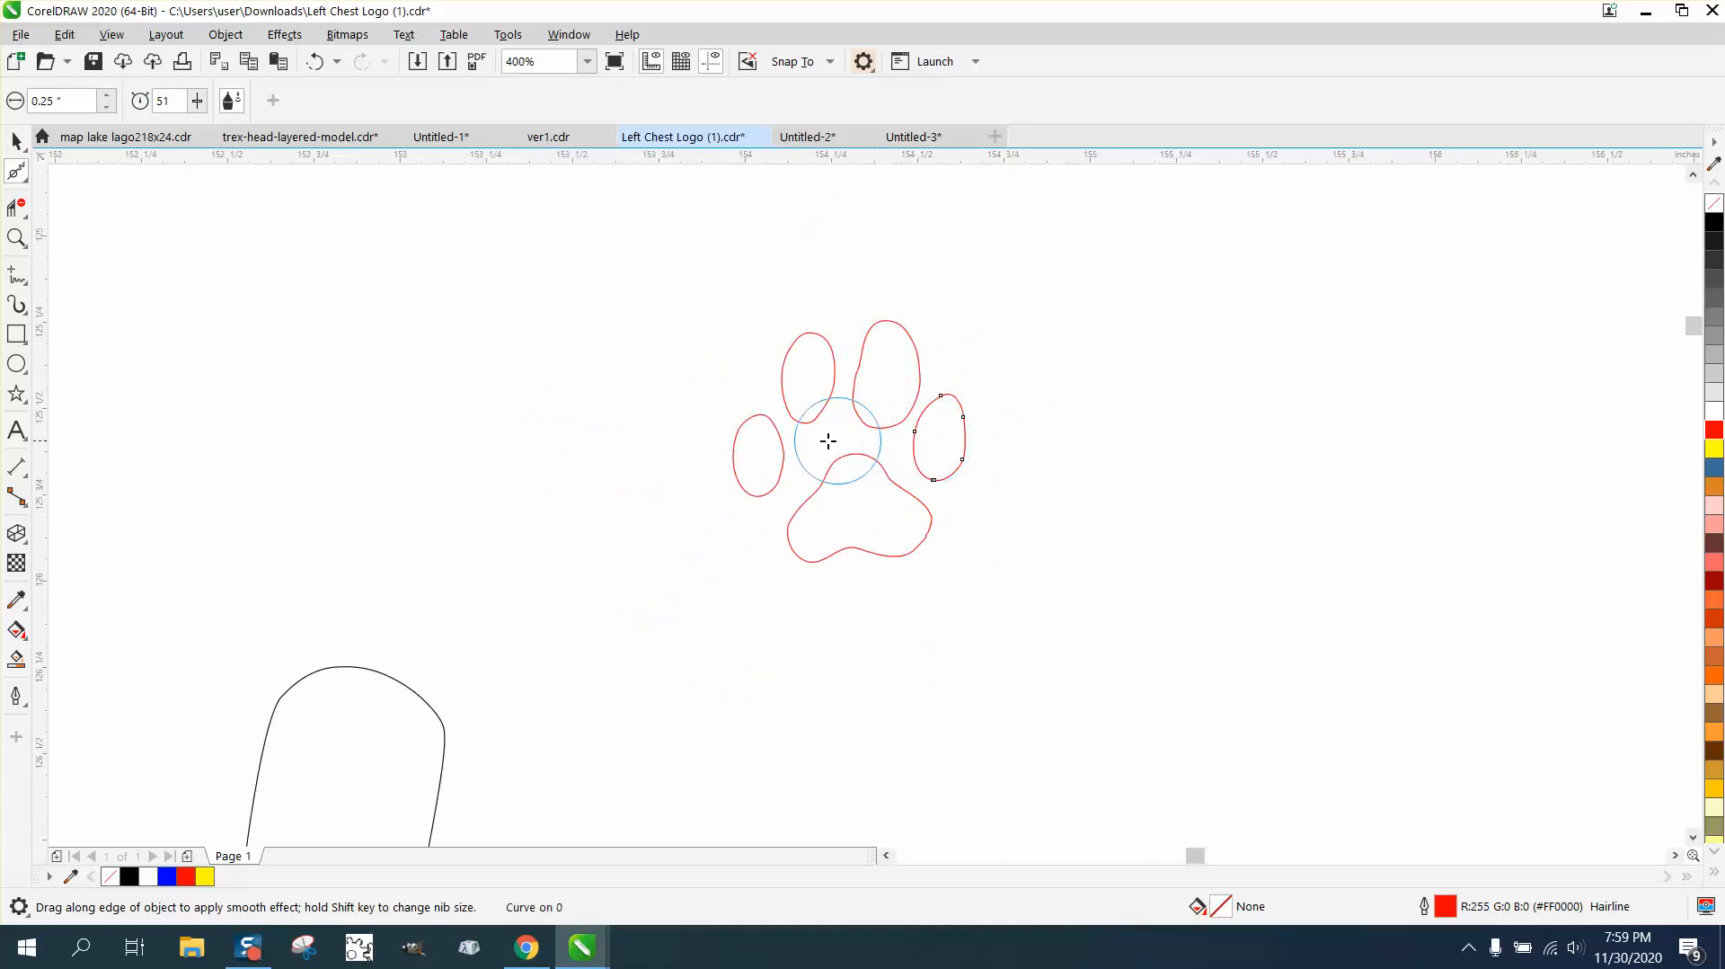
scroll(779, 434, "down", 2)
scroll(760, 454, "down", 2)
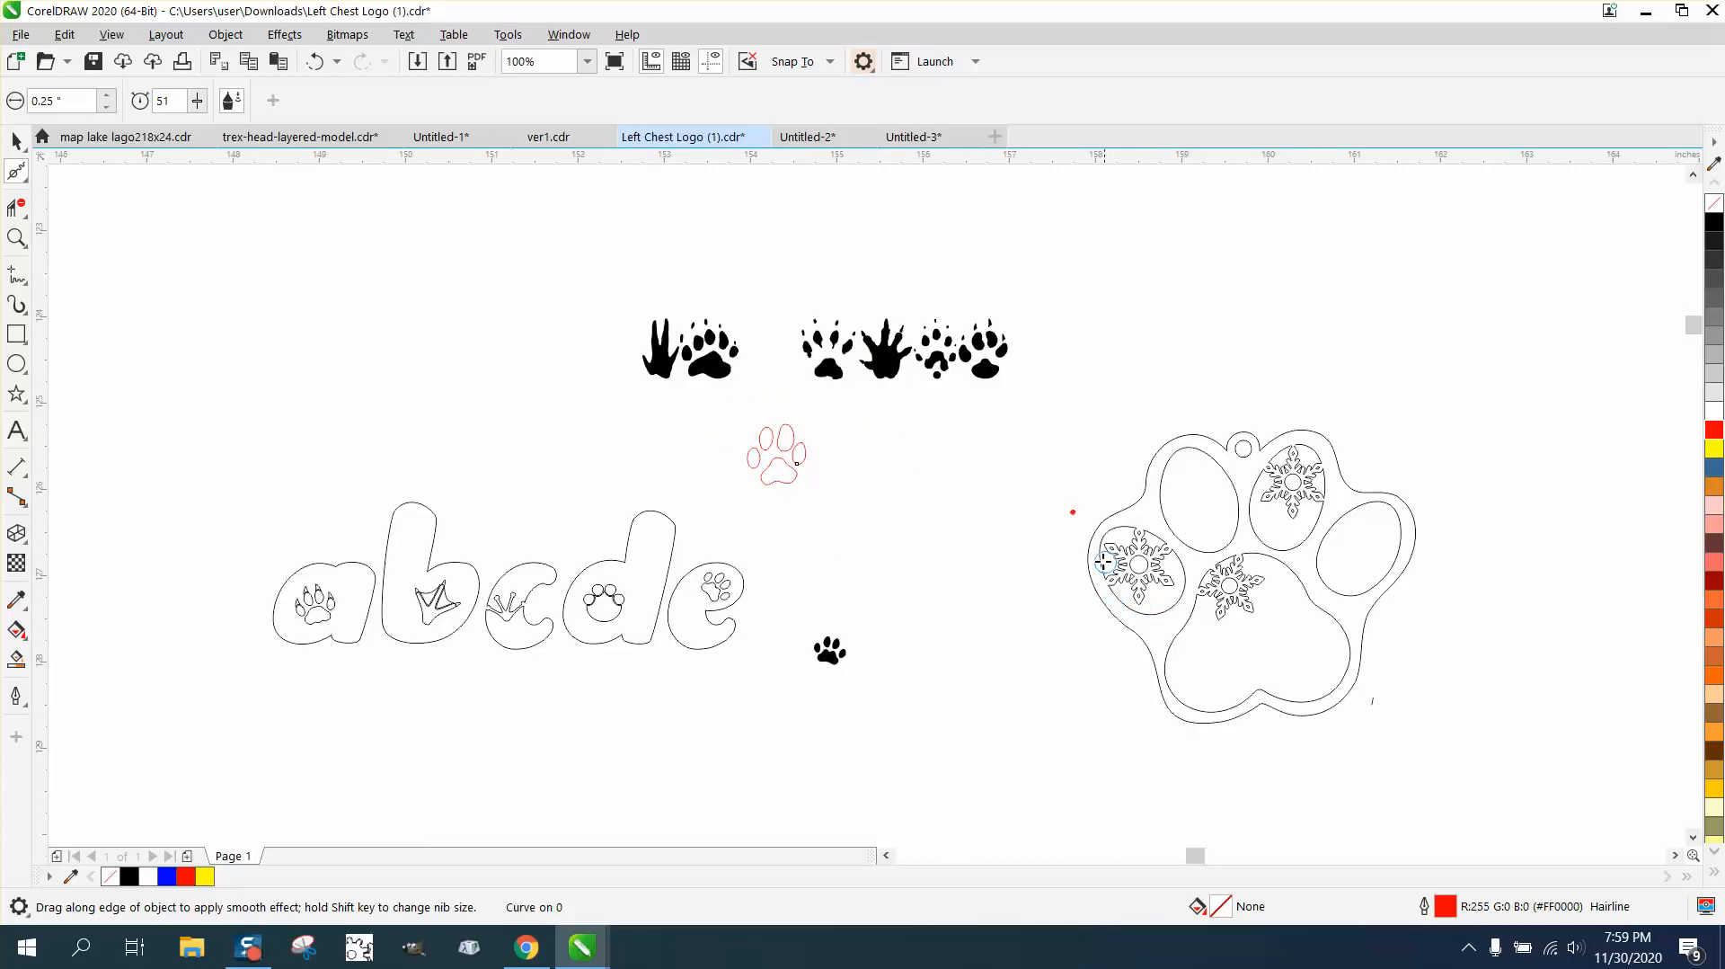
left_click(16, 141)
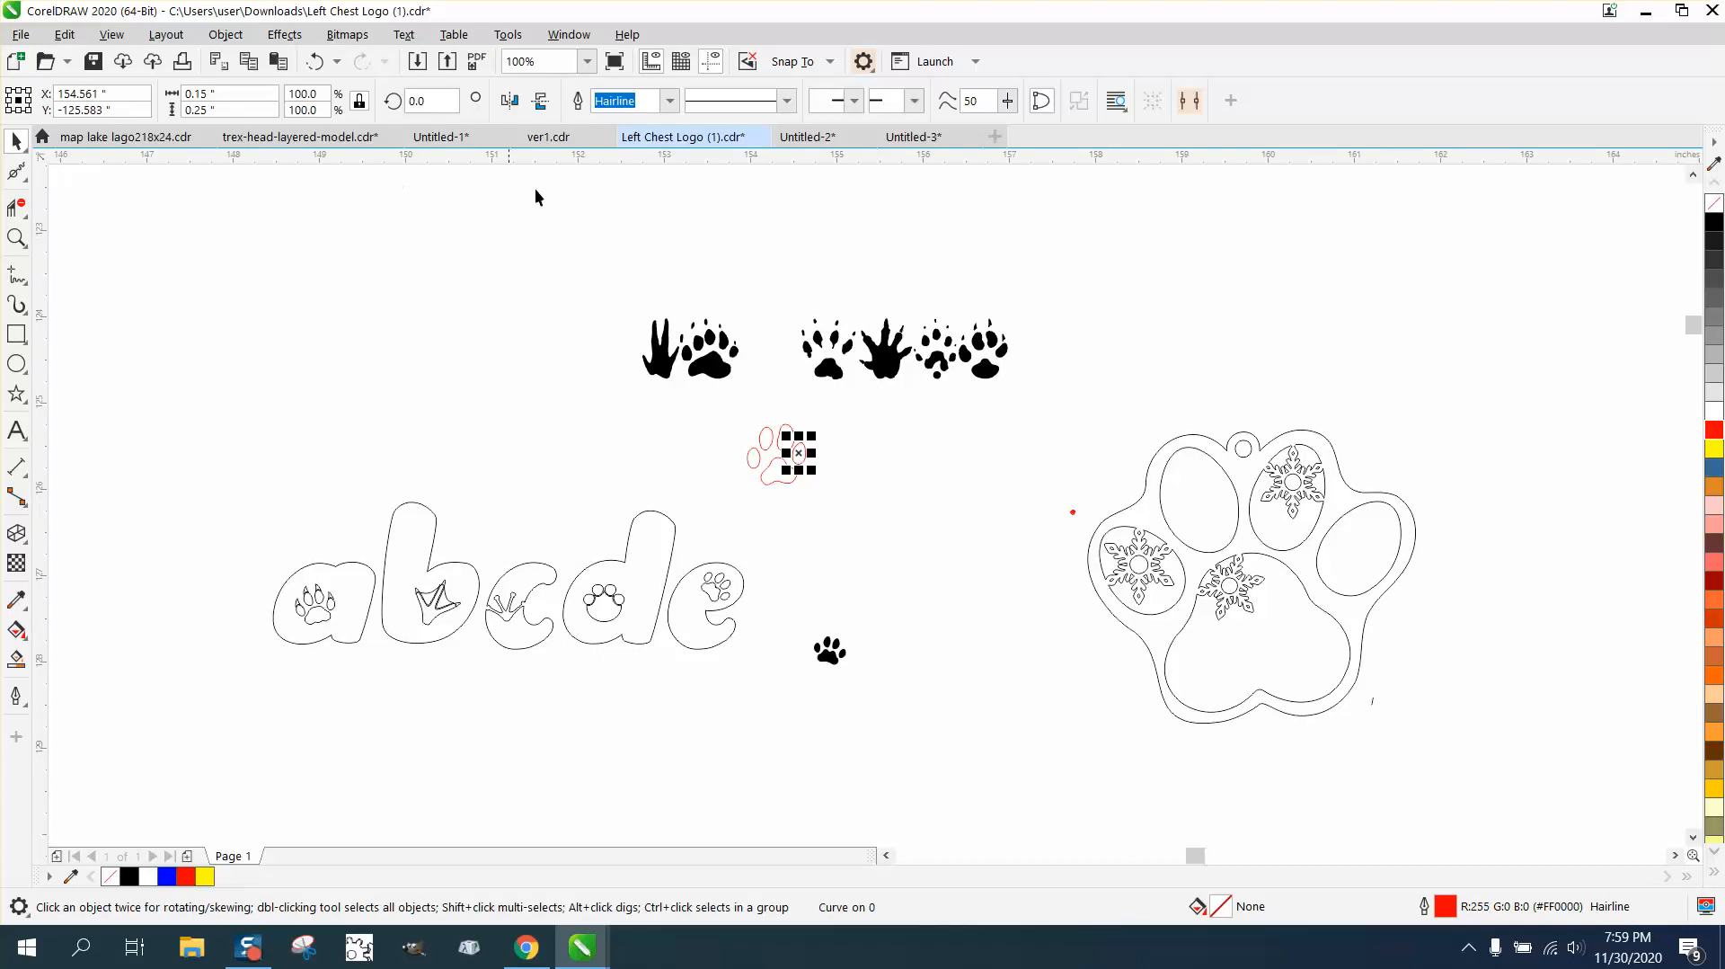
Switch to the dafont.com page in Chrome and search the site for "animal tracks"
left_click(523, 953)
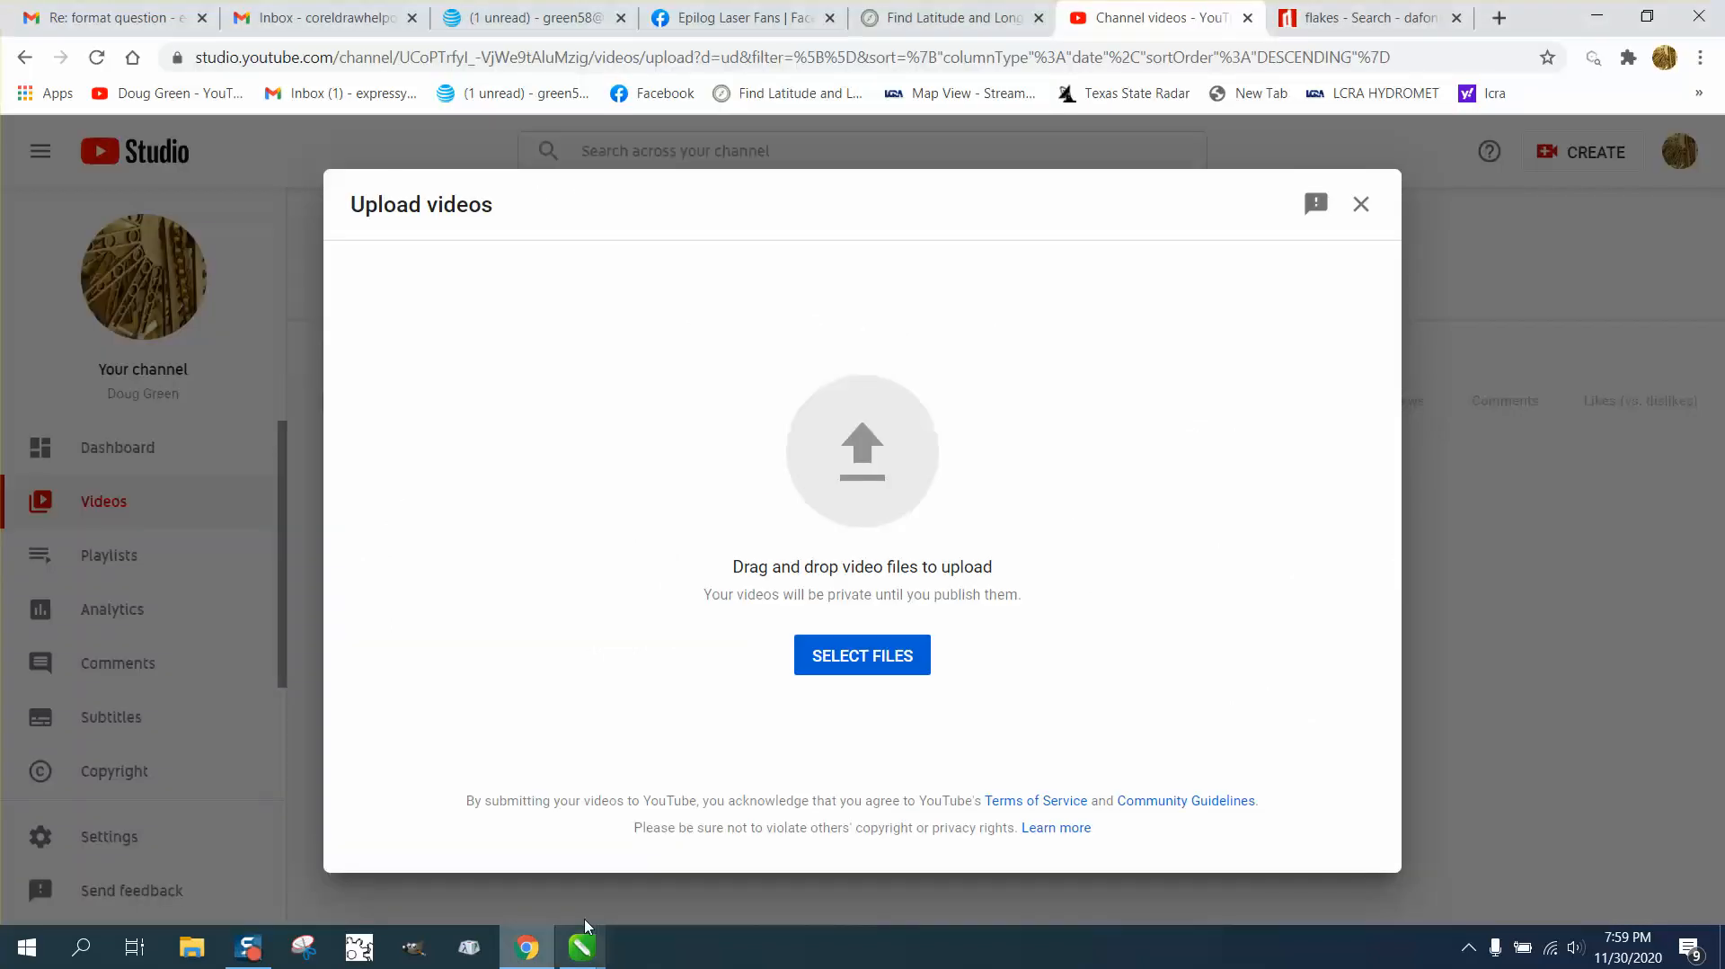
left_click(1302, 18)
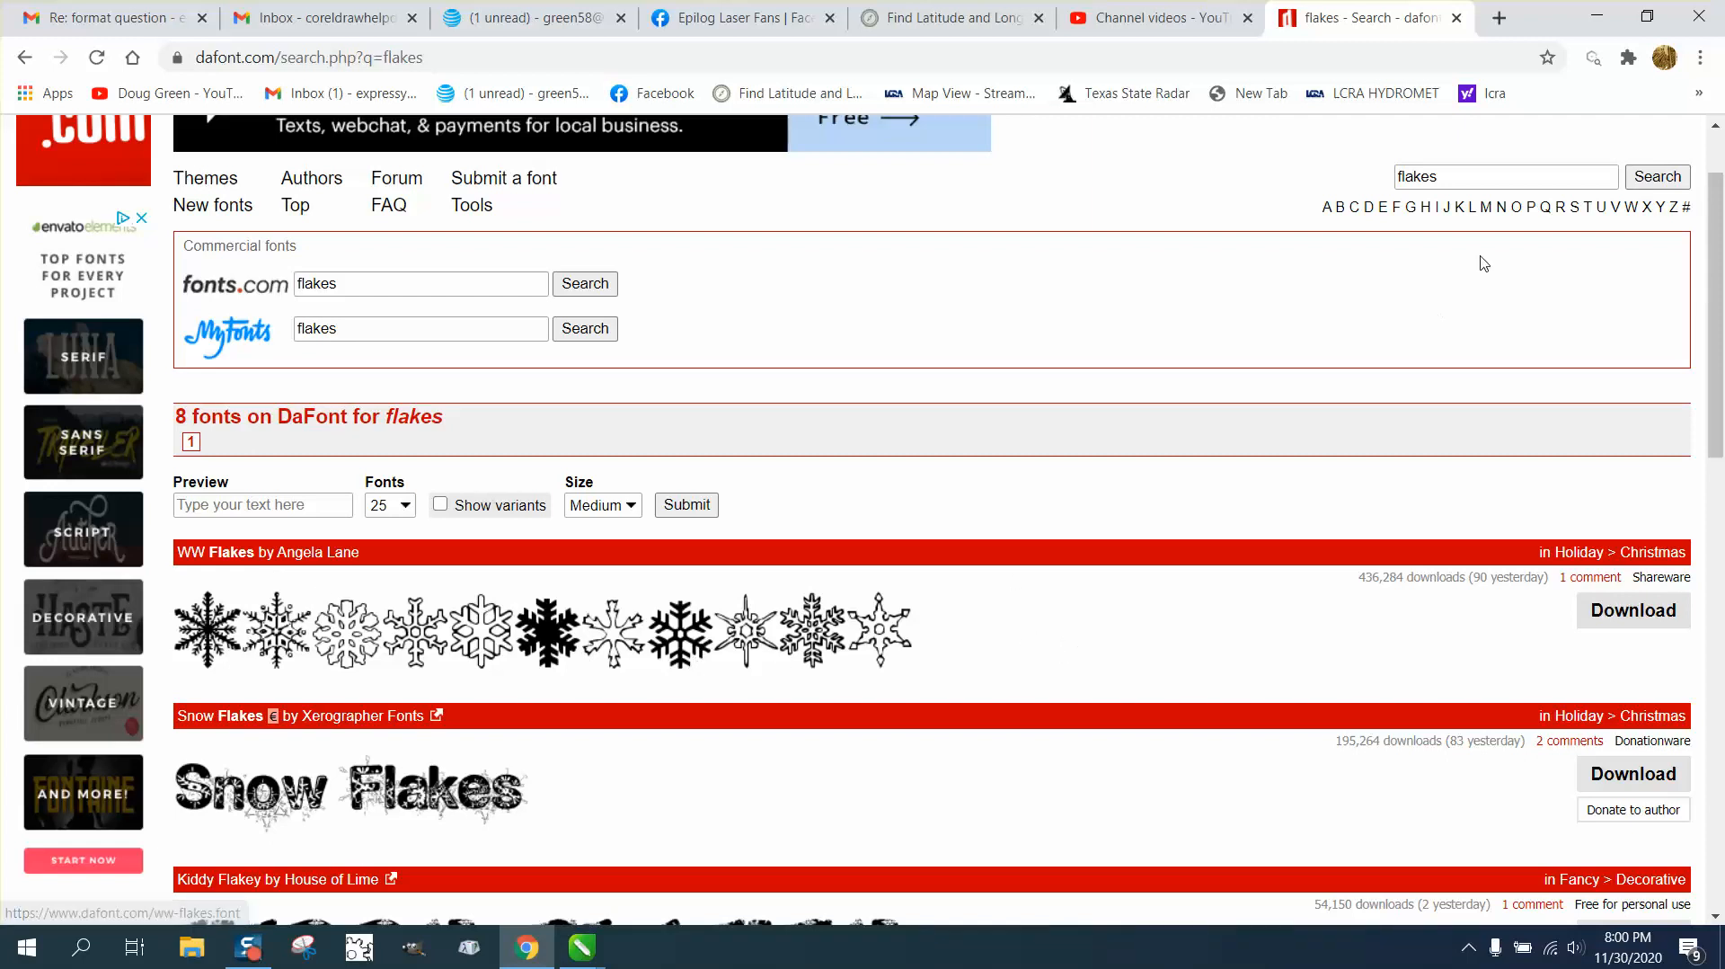
left_click_drag(1478, 179, 1363, 191)
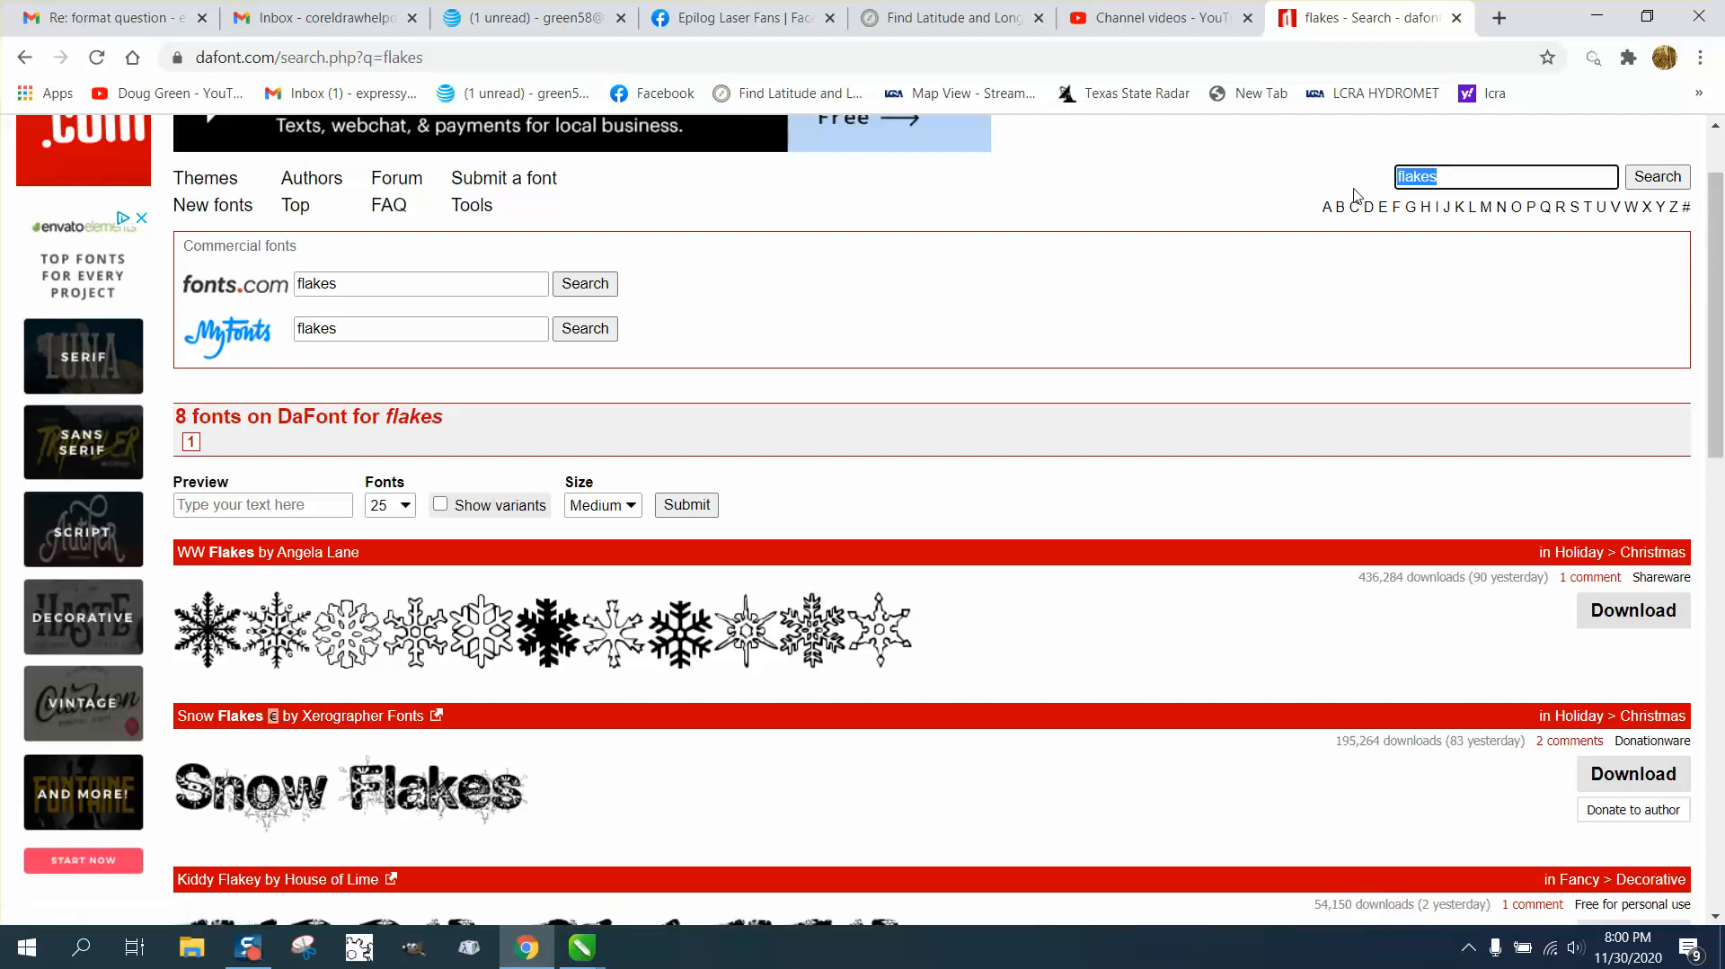
type("animal")
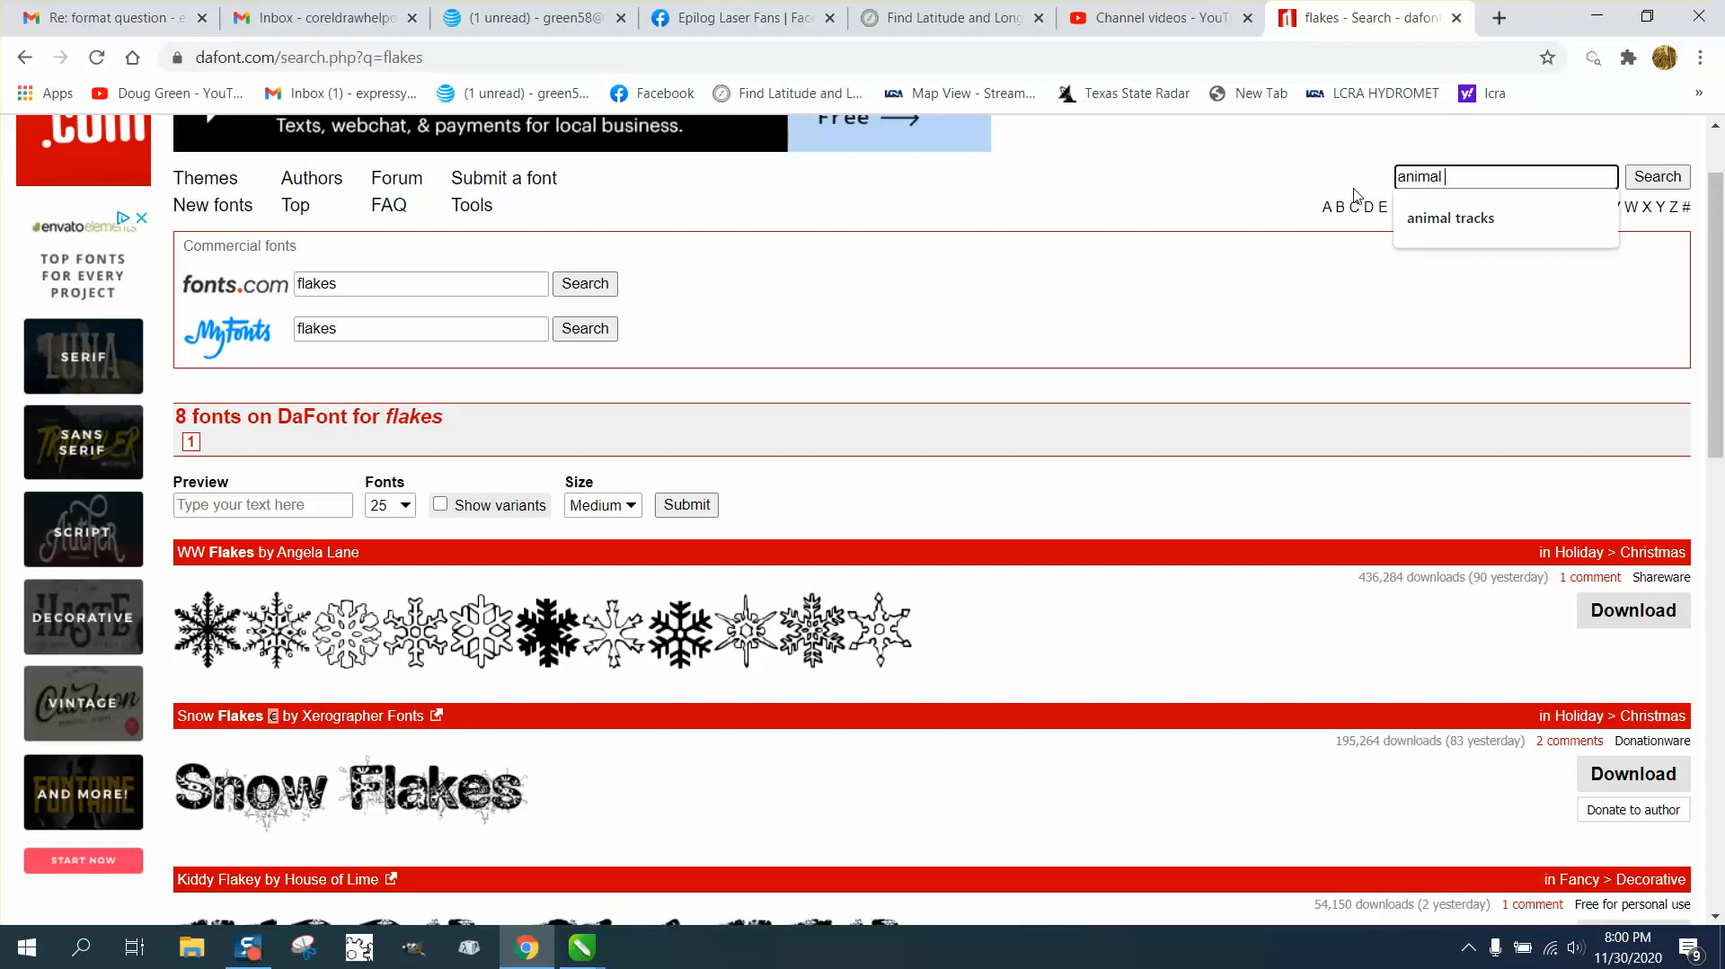
type(" tracks")
key("Return")
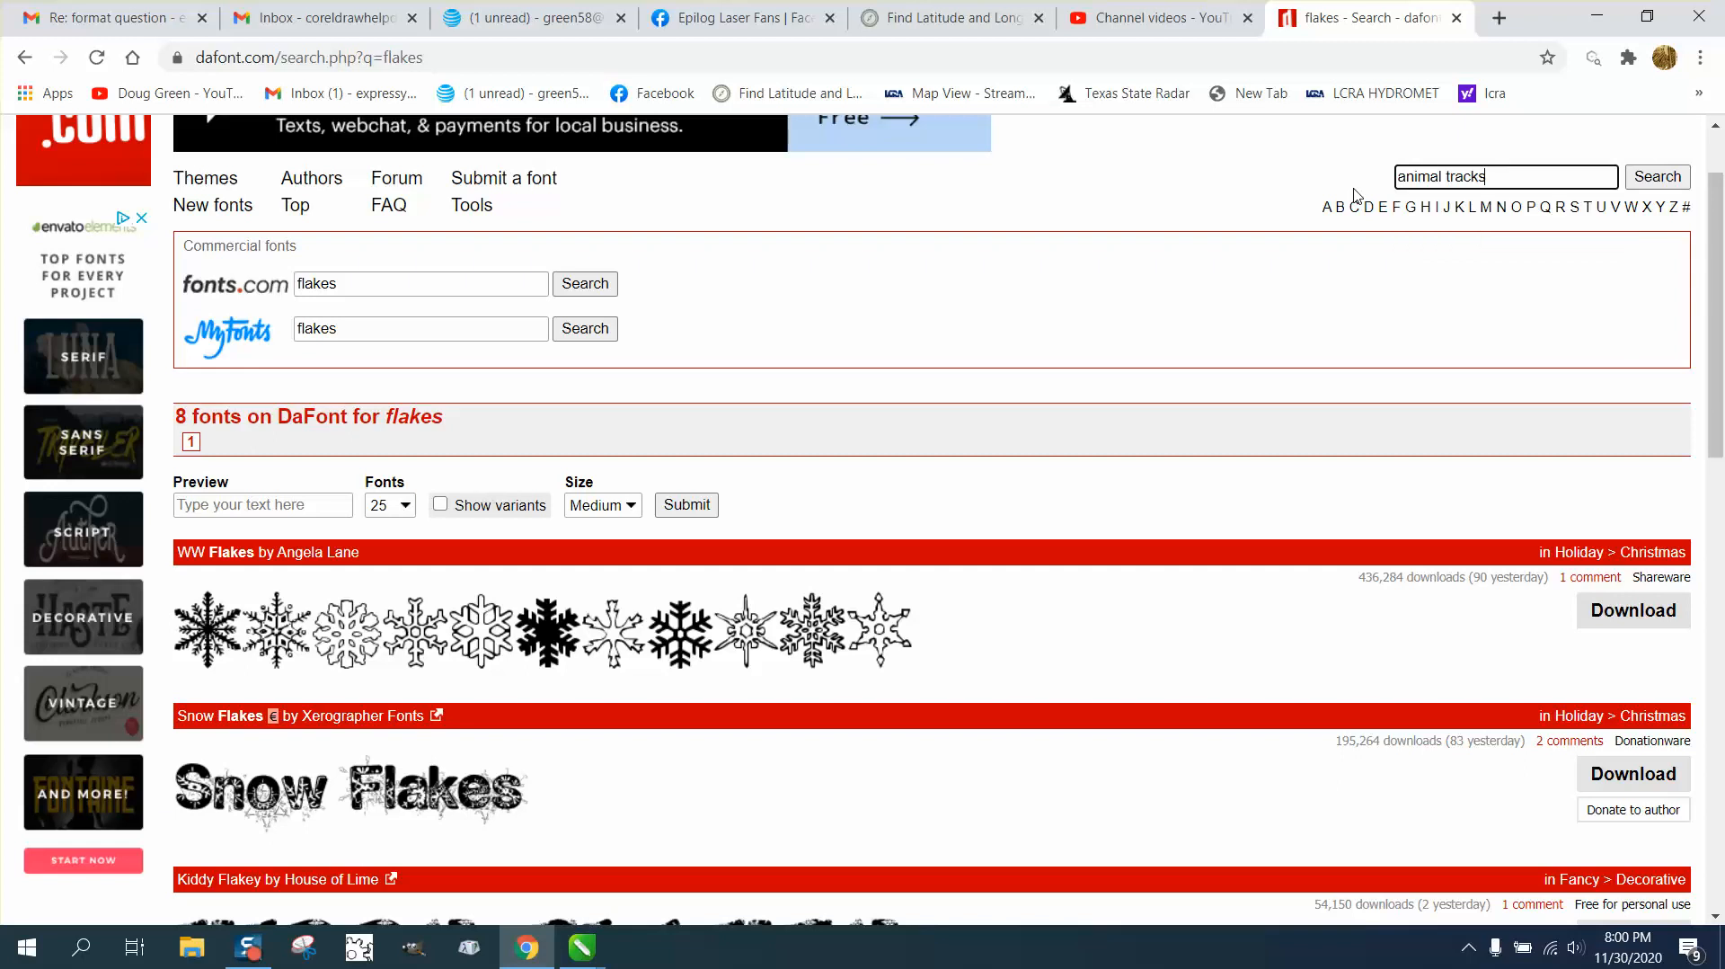
scroll(834, 704, "down", 3)
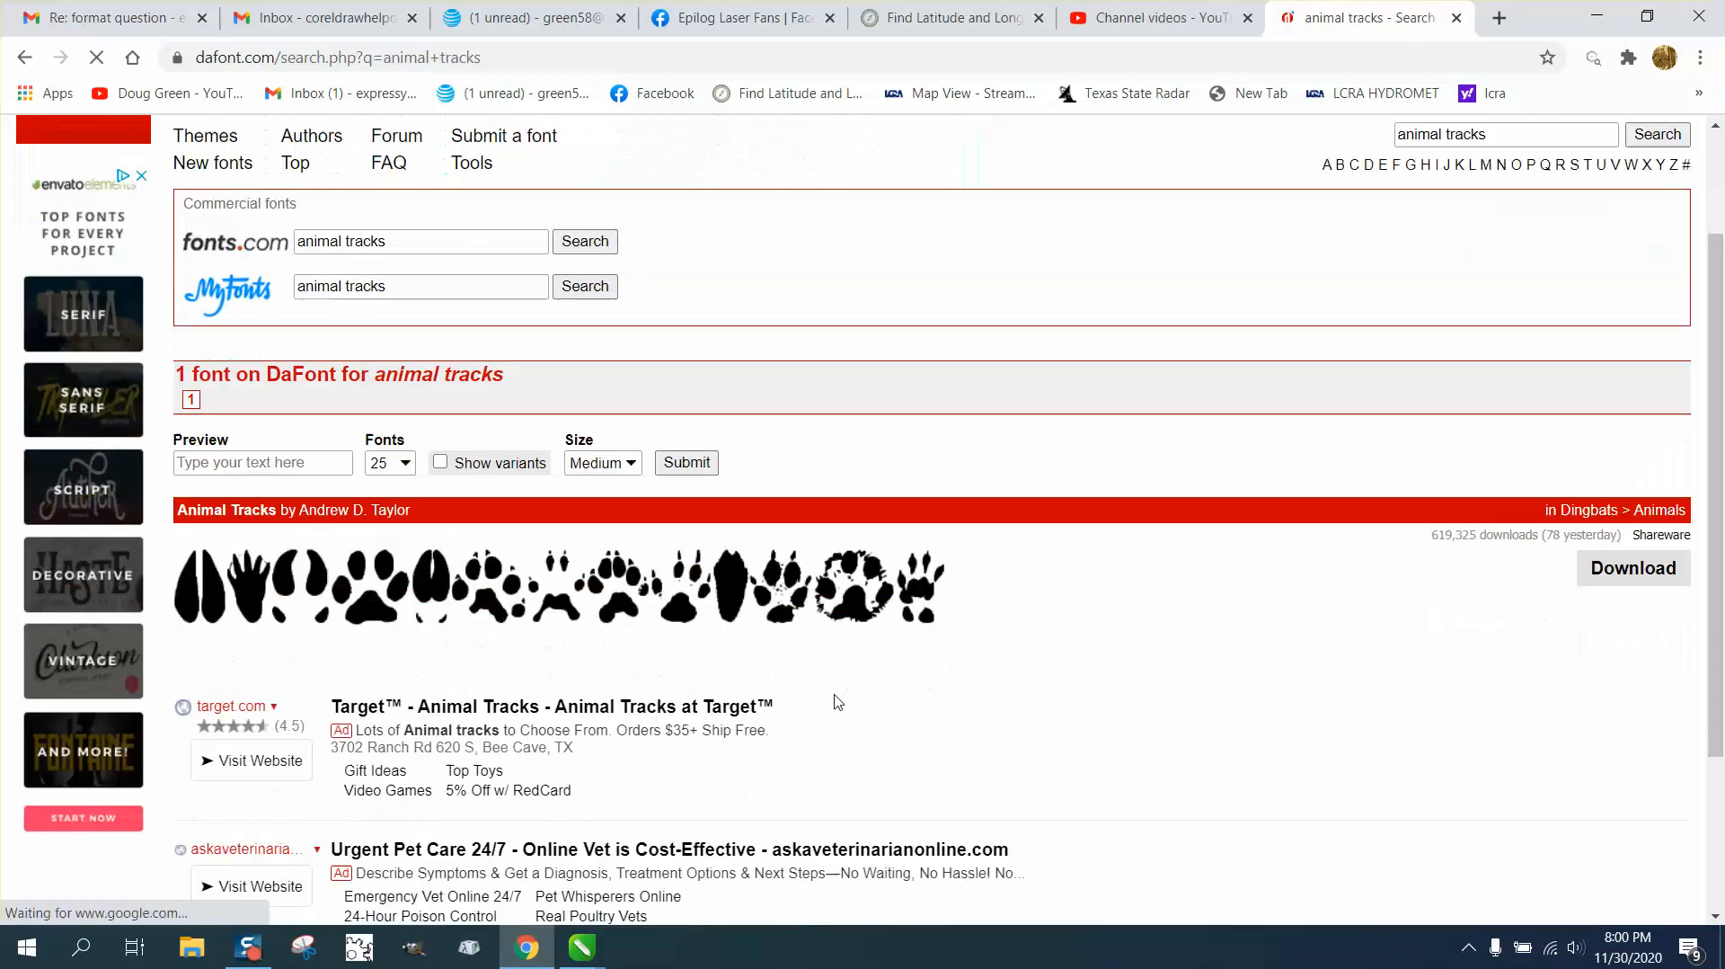
scroll(836, 705, "up", 3)
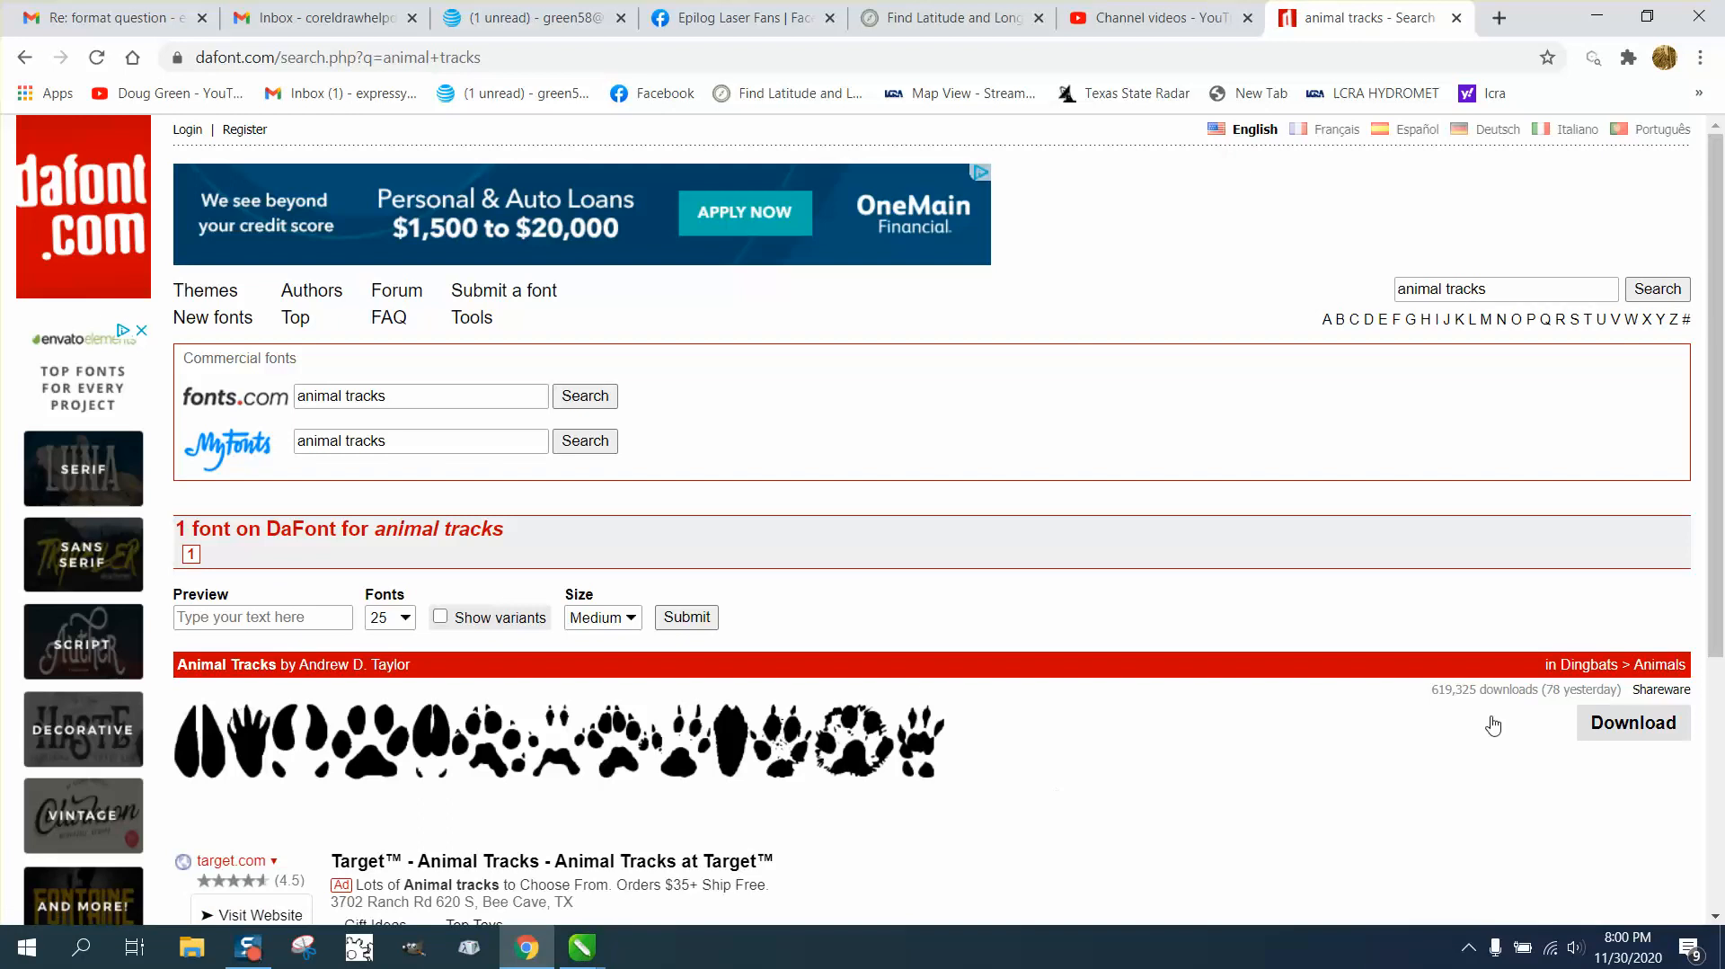
Switch back to Left Chest Logo (1).cdr in CorelDRAW and check which font the second black track uses
mouse_move(575, 958)
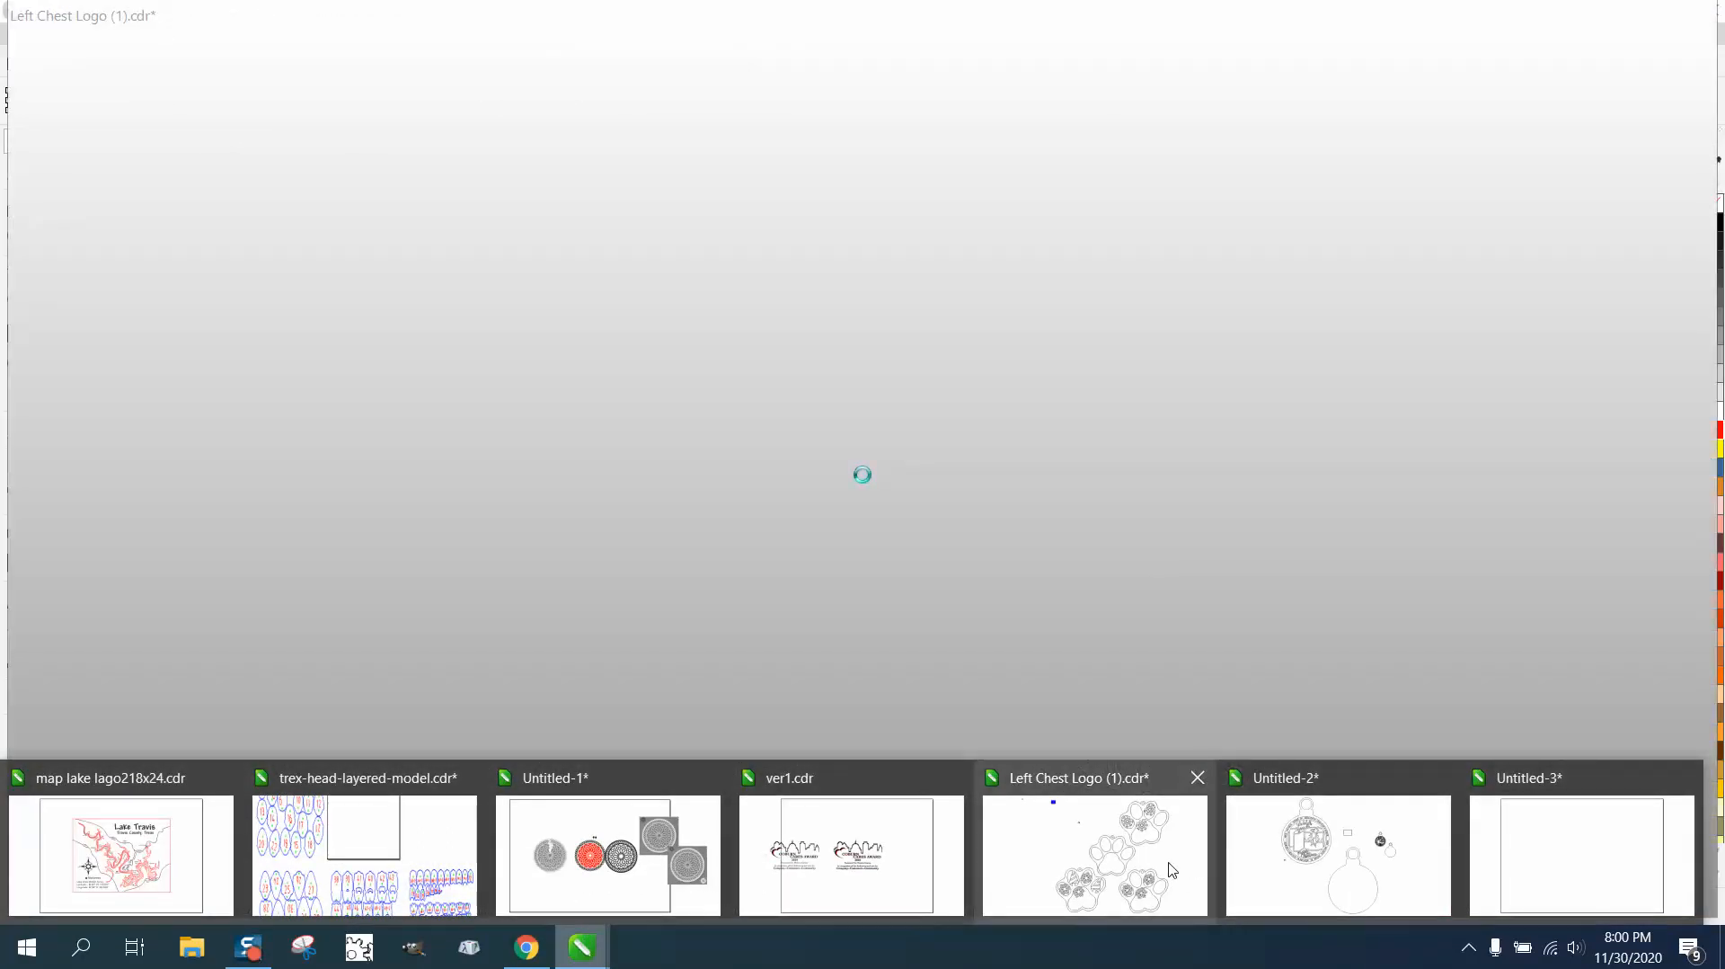
left_click(1171, 872)
left_click(820, 516)
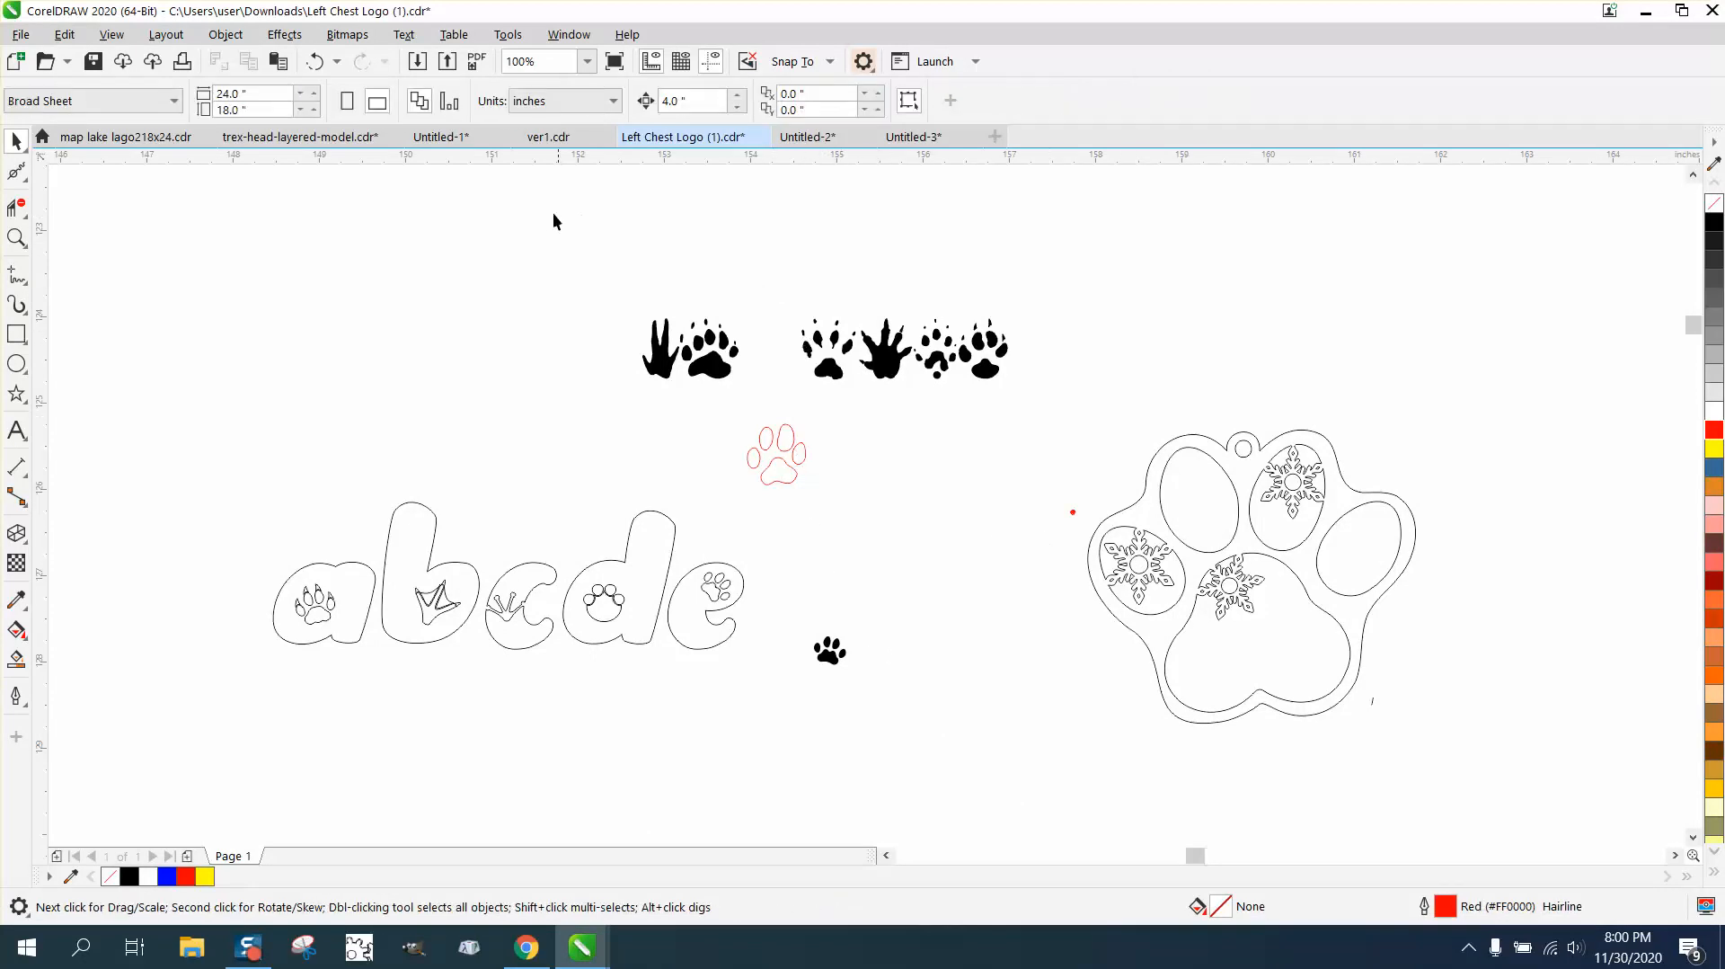
left_click(716, 376)
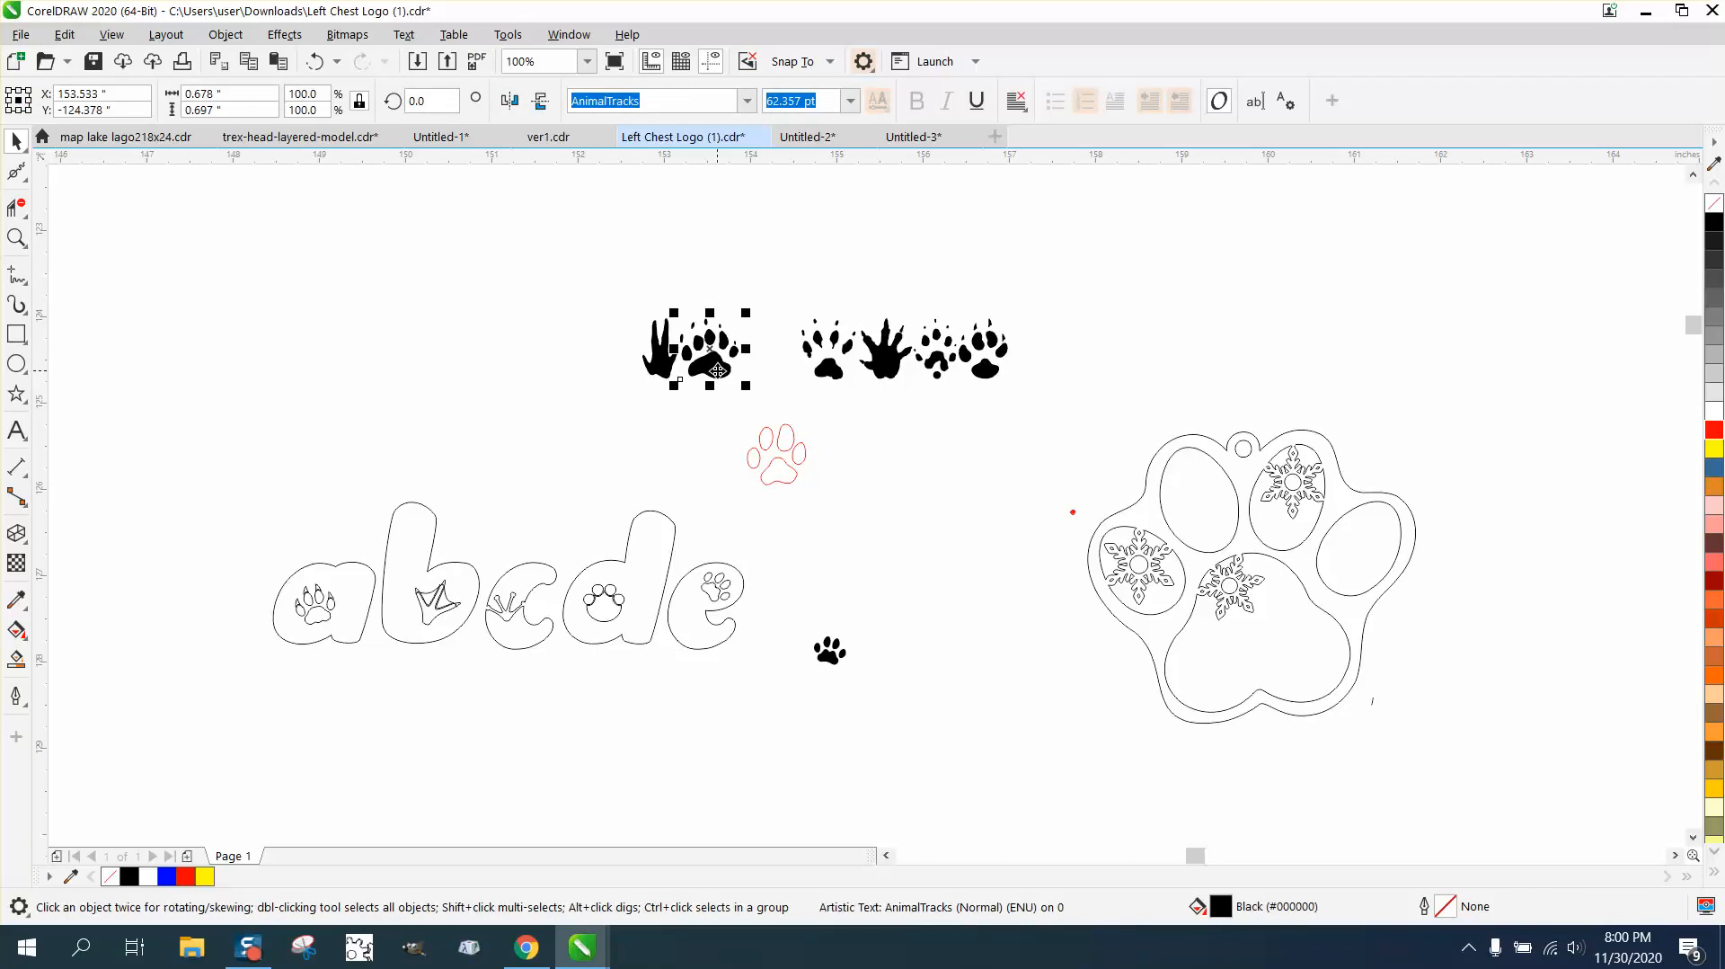
Add the artistic text "abcdefg" in Times New Roman above the track row and enlarge it to about 62 pt
left_click(16, 430)
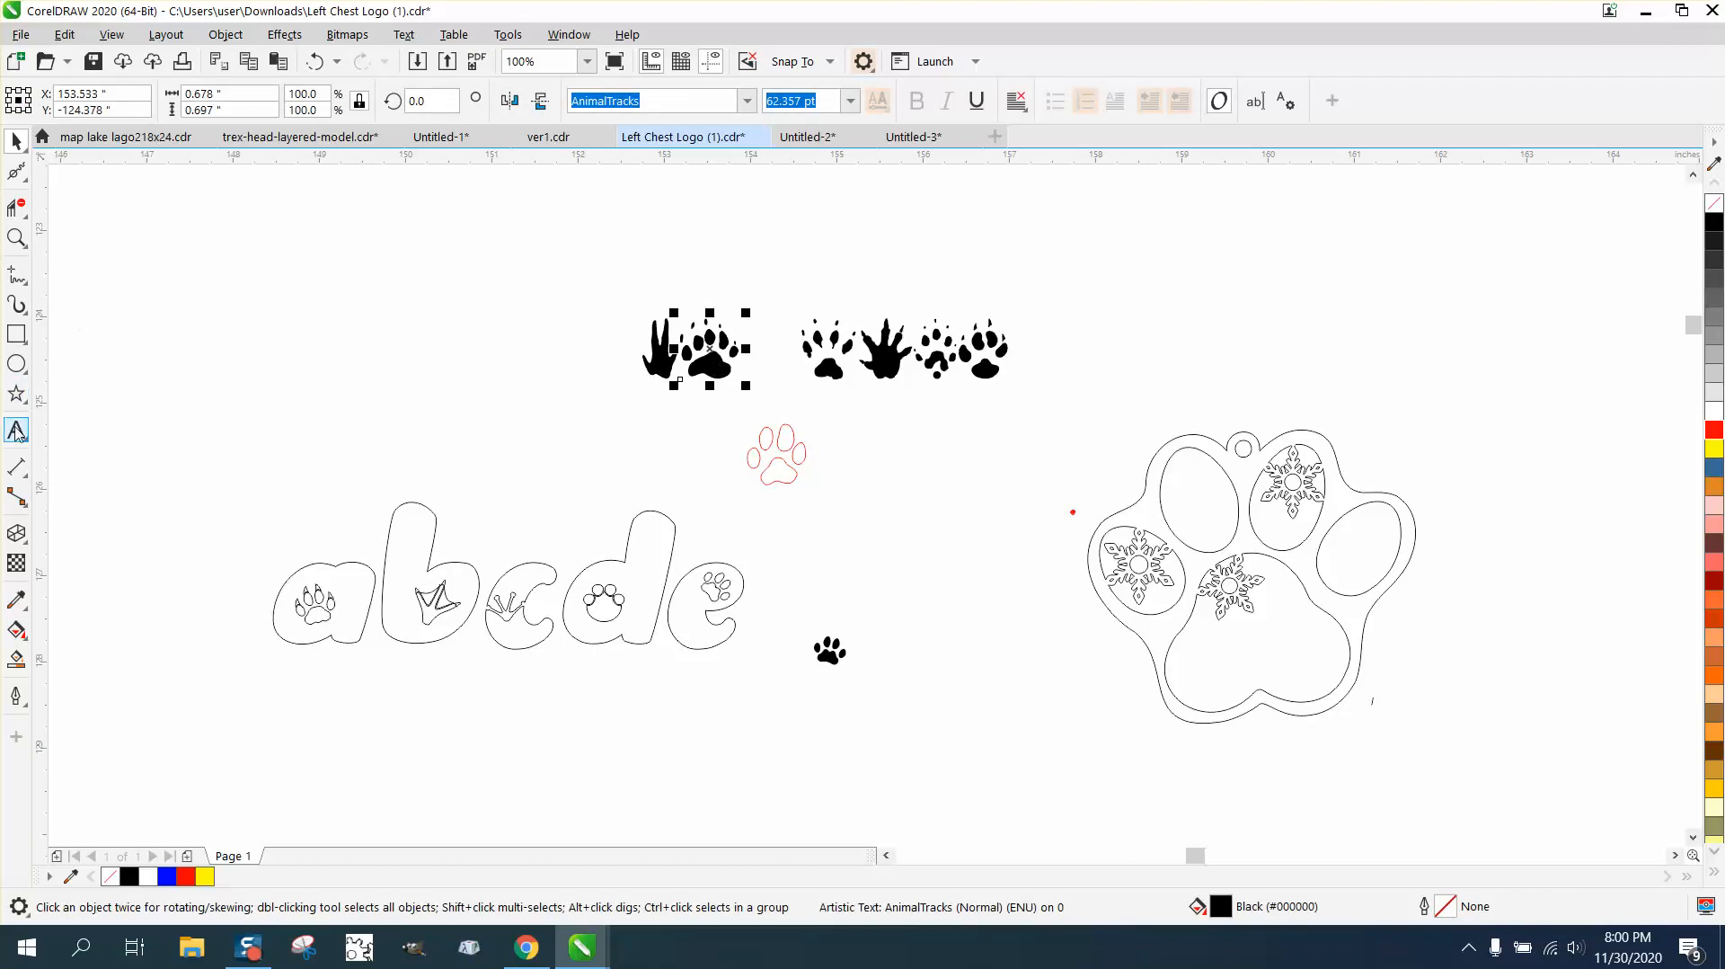
left_click(407, 247)
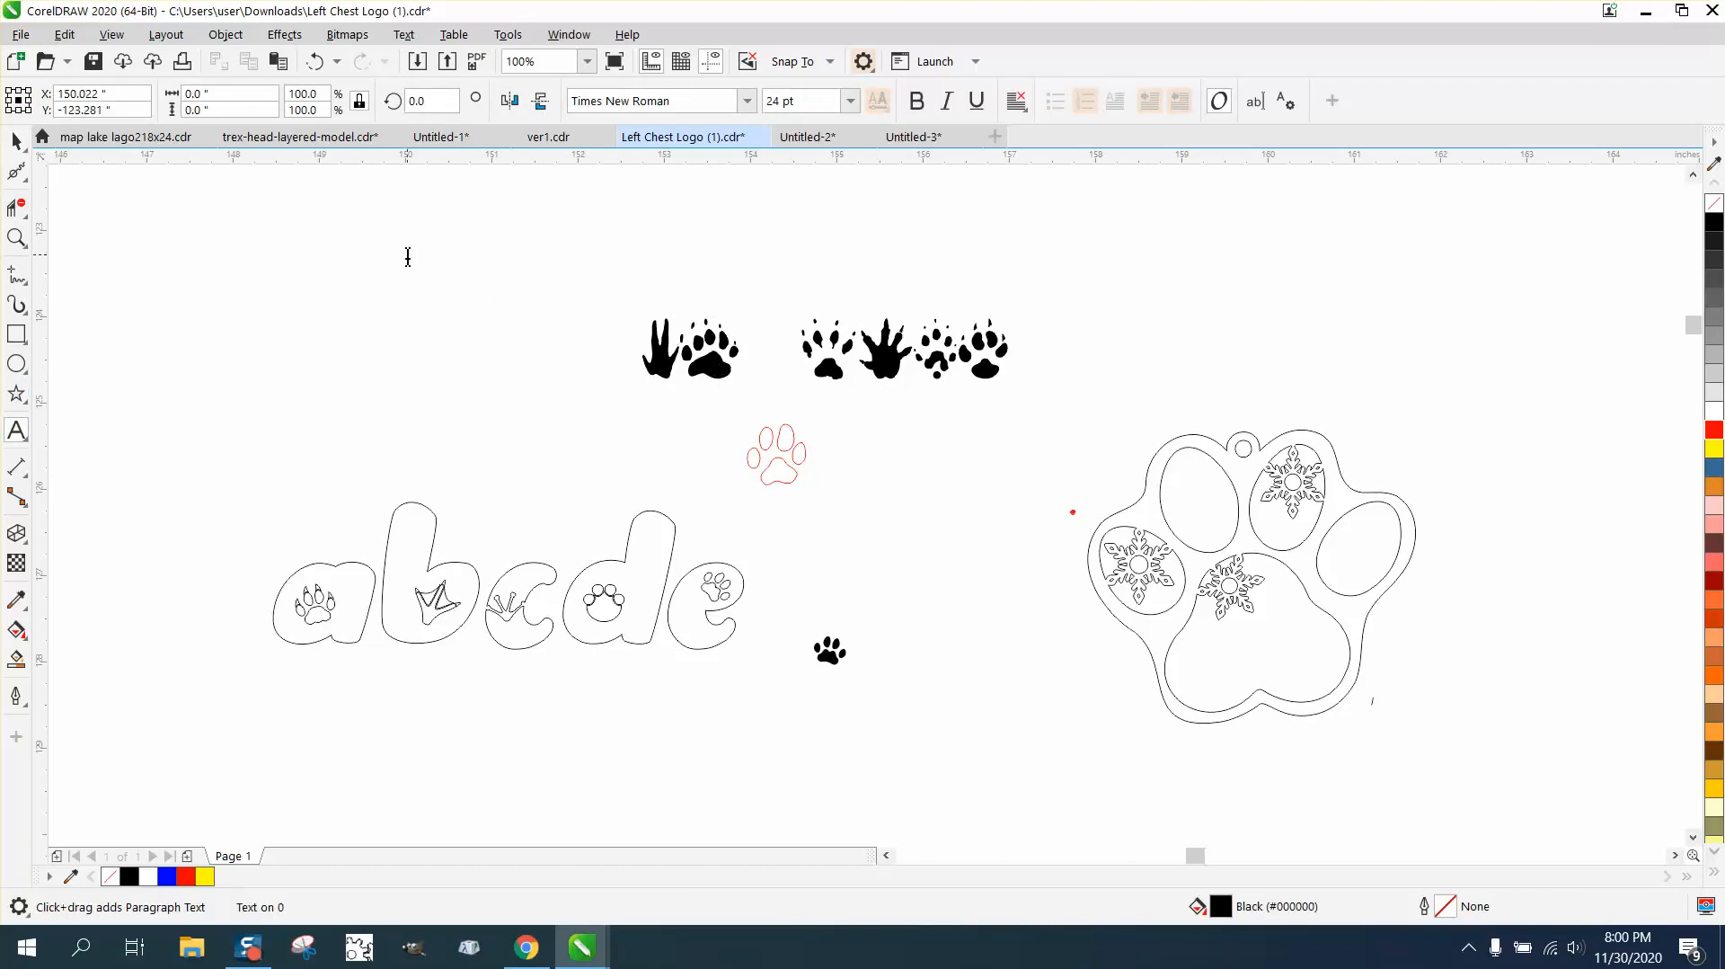
type("abcdefg")
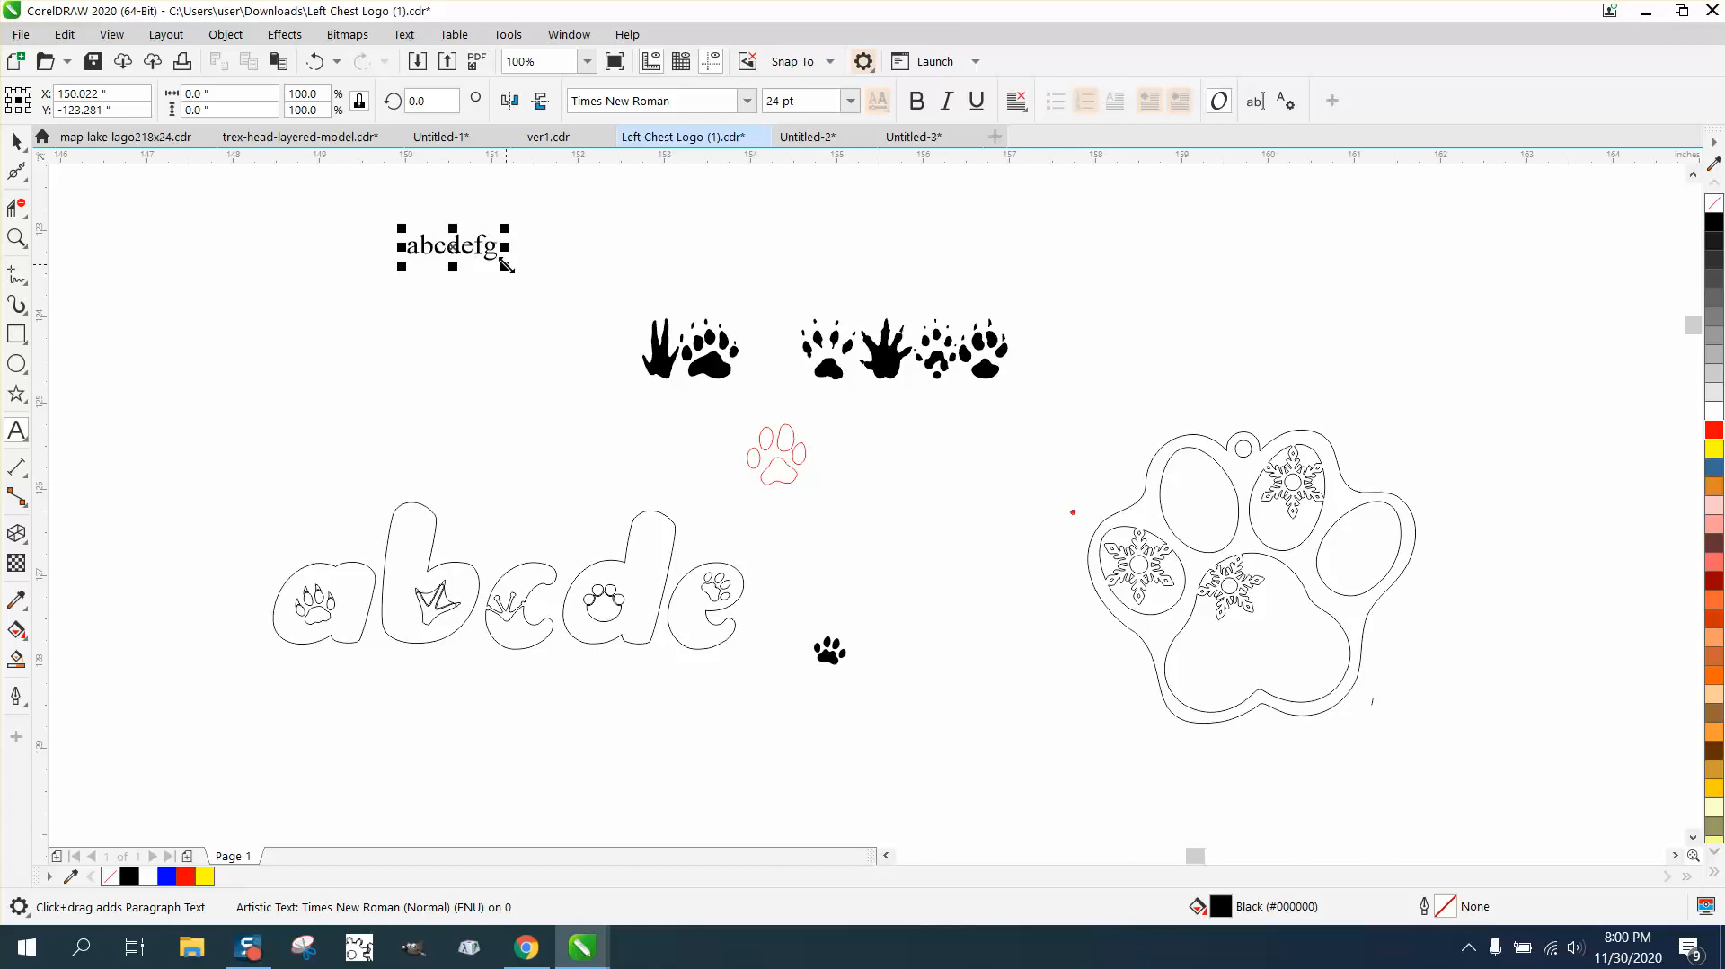
left_click_drag(501, 268, 672, 308)
left_click(17, 140)
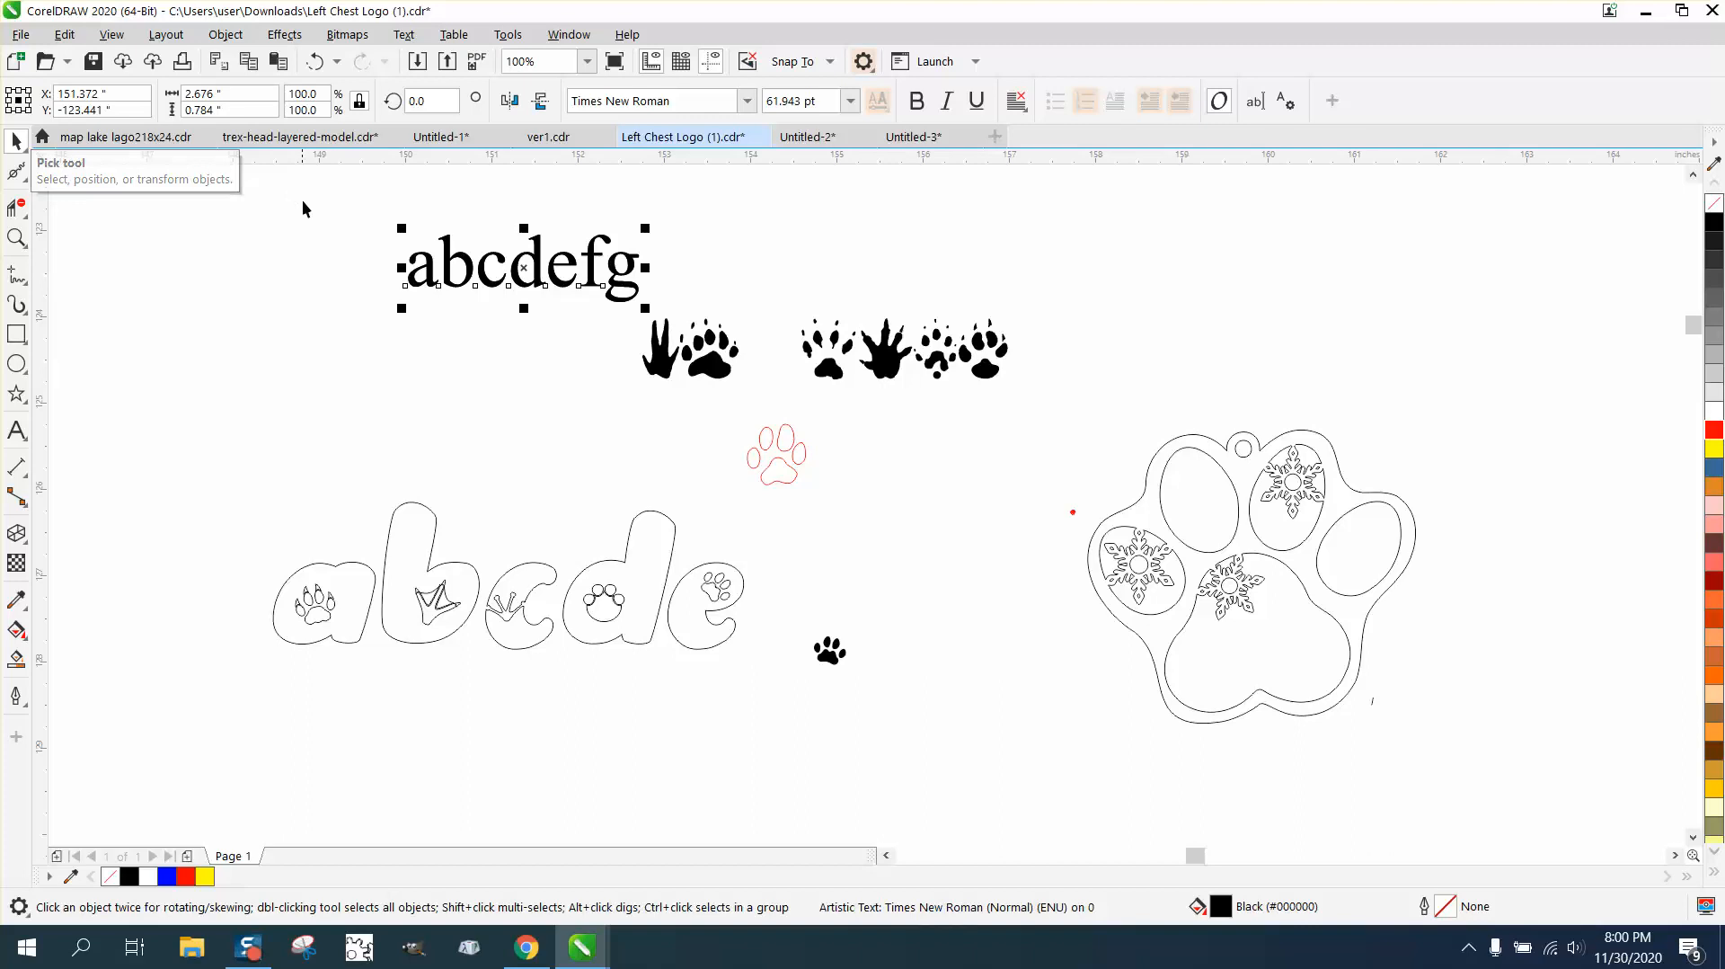
Place an UPPERCASE copy of the abcdefg text below the original, shifted left clear of the black paw prints
left_click_drag(524, 267, 528, 350)
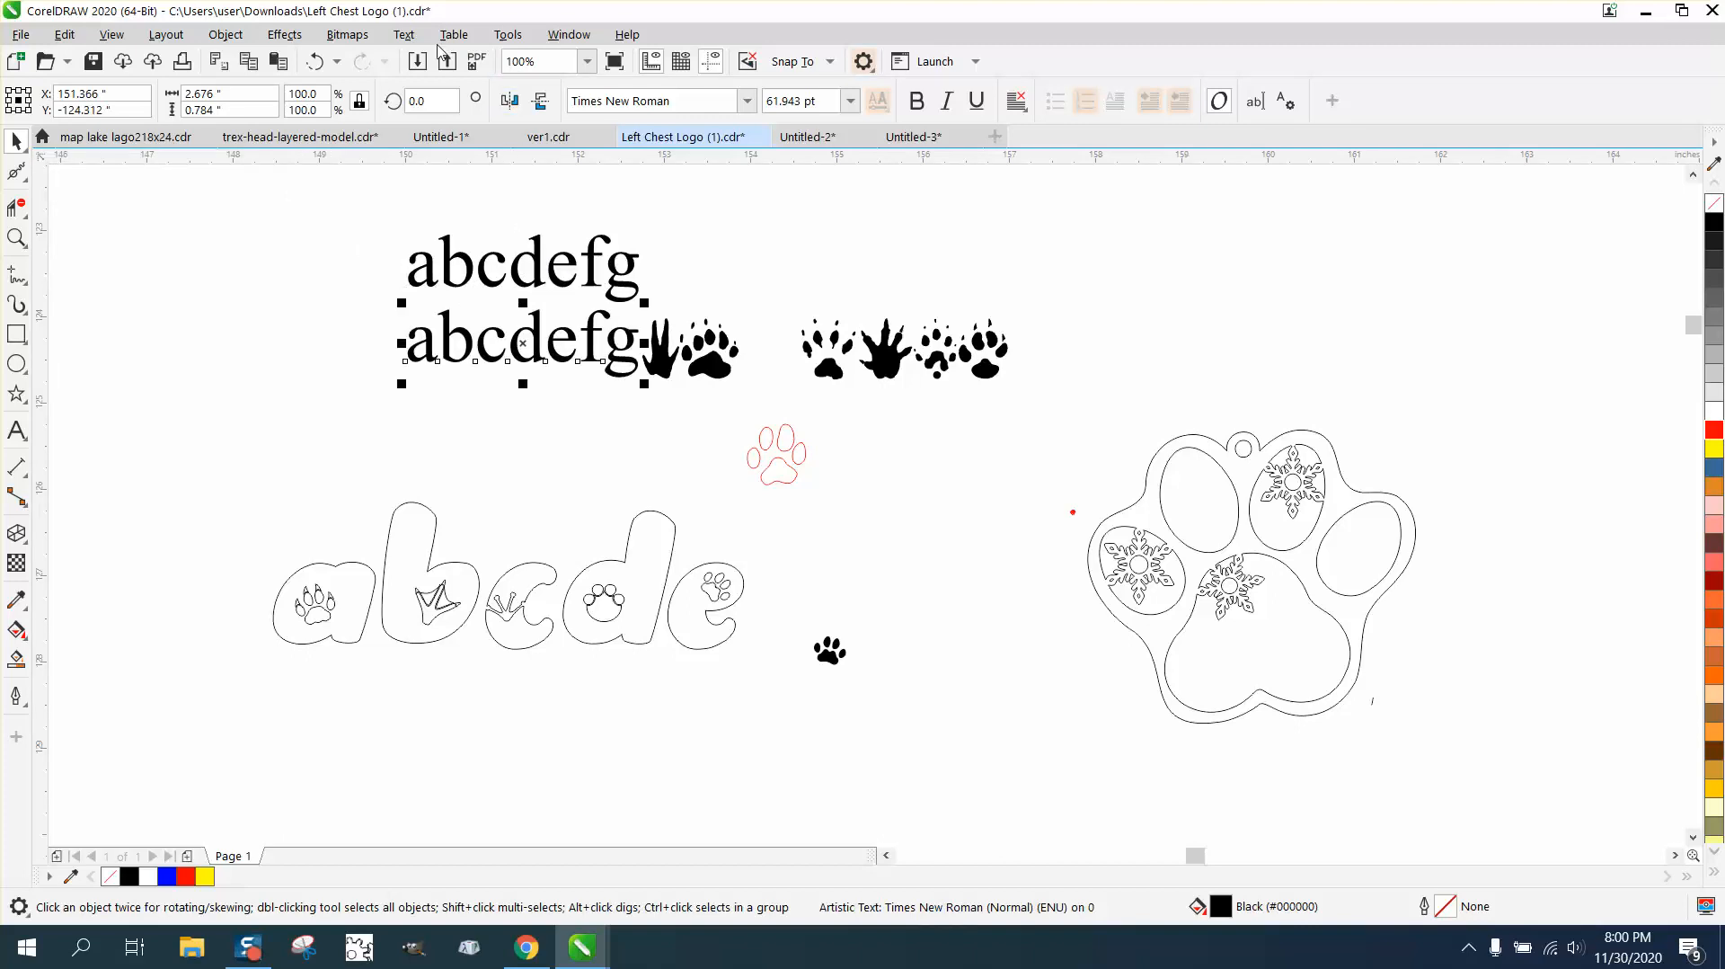
left_click(403, 34)
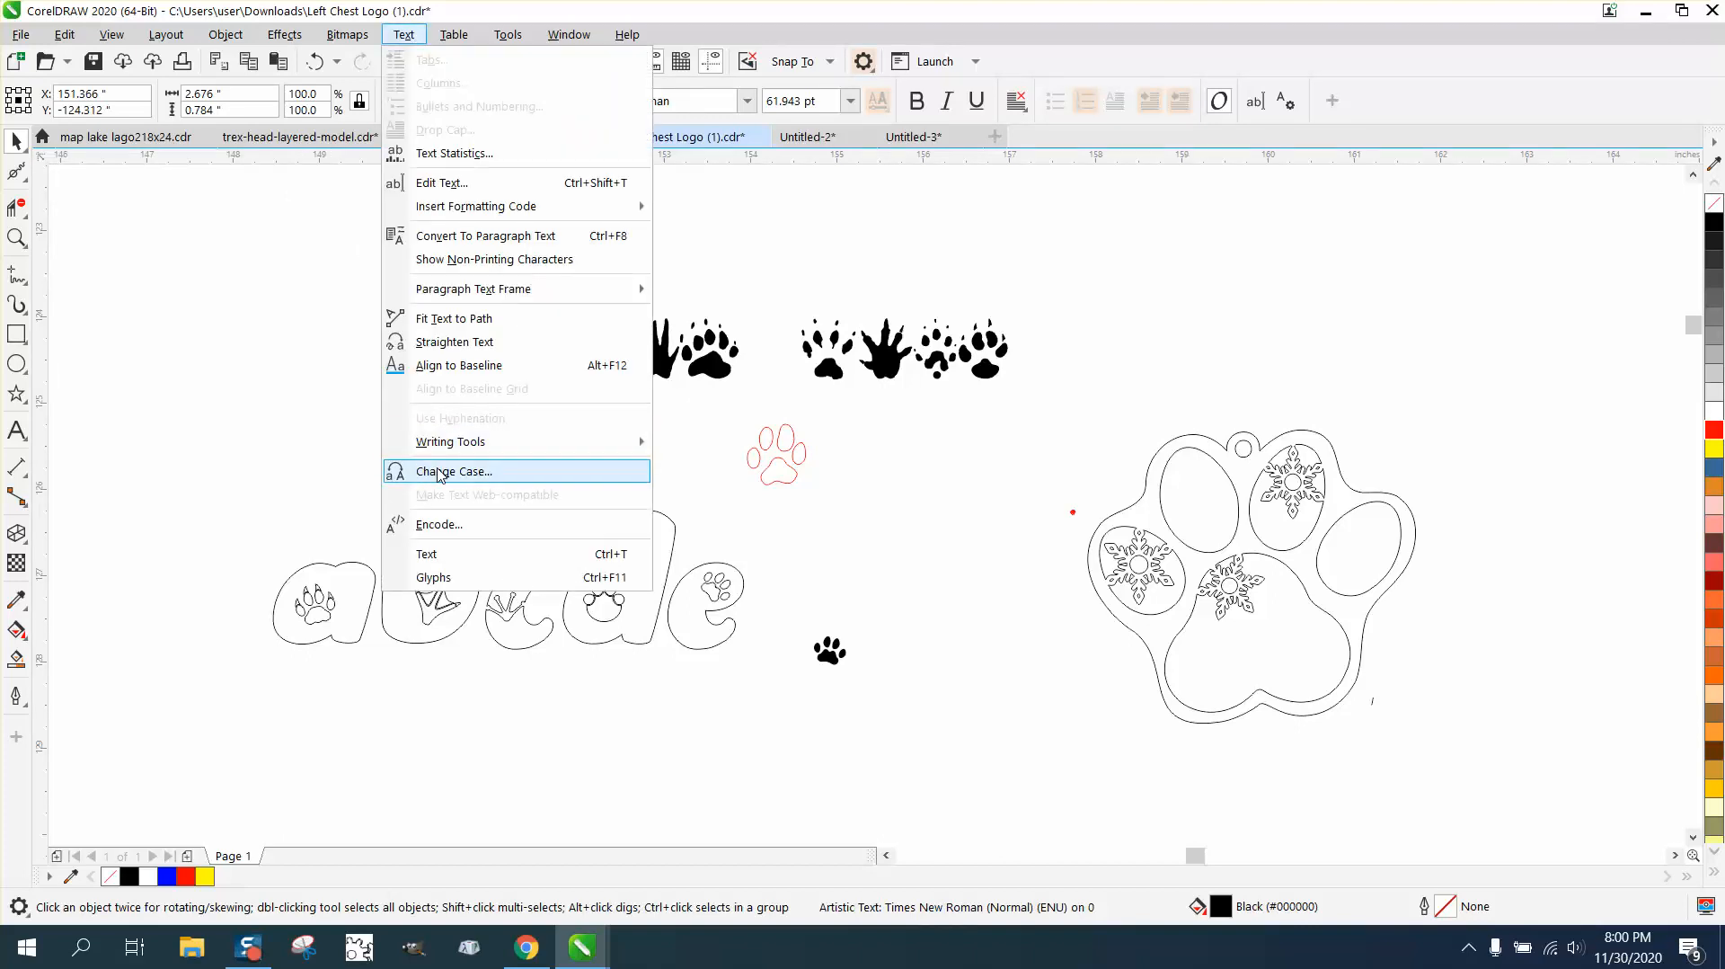
left_click(468, 472)
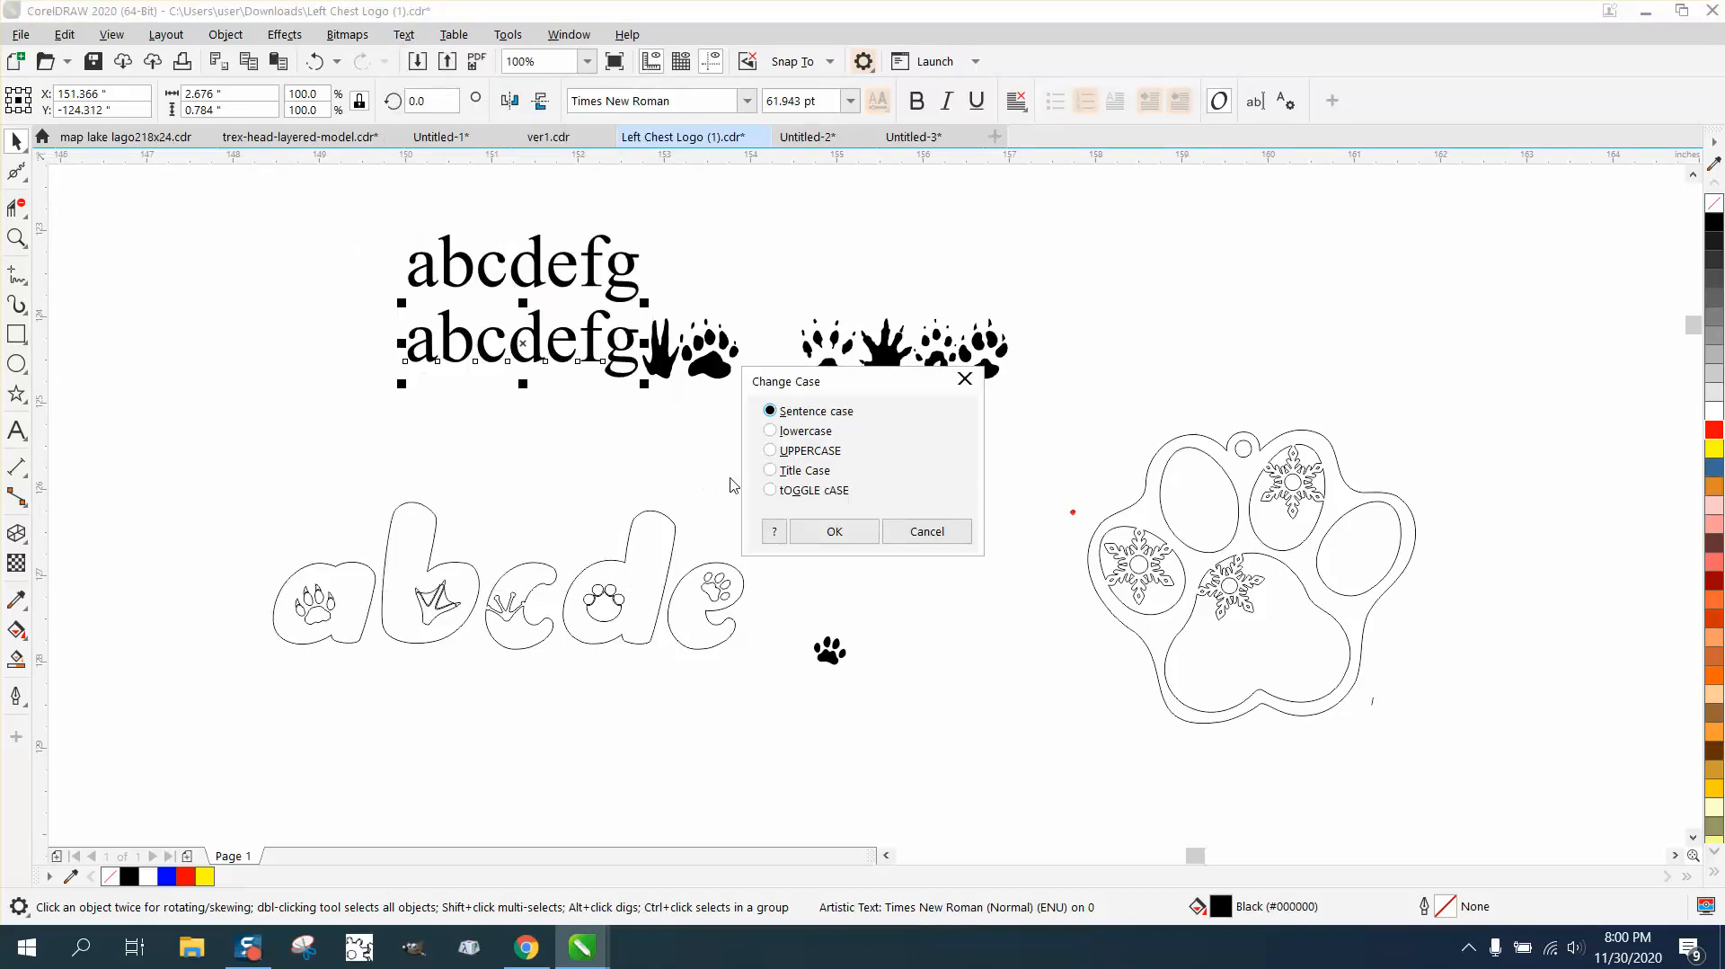
left_click(770, 450)
left_click(835, 531)
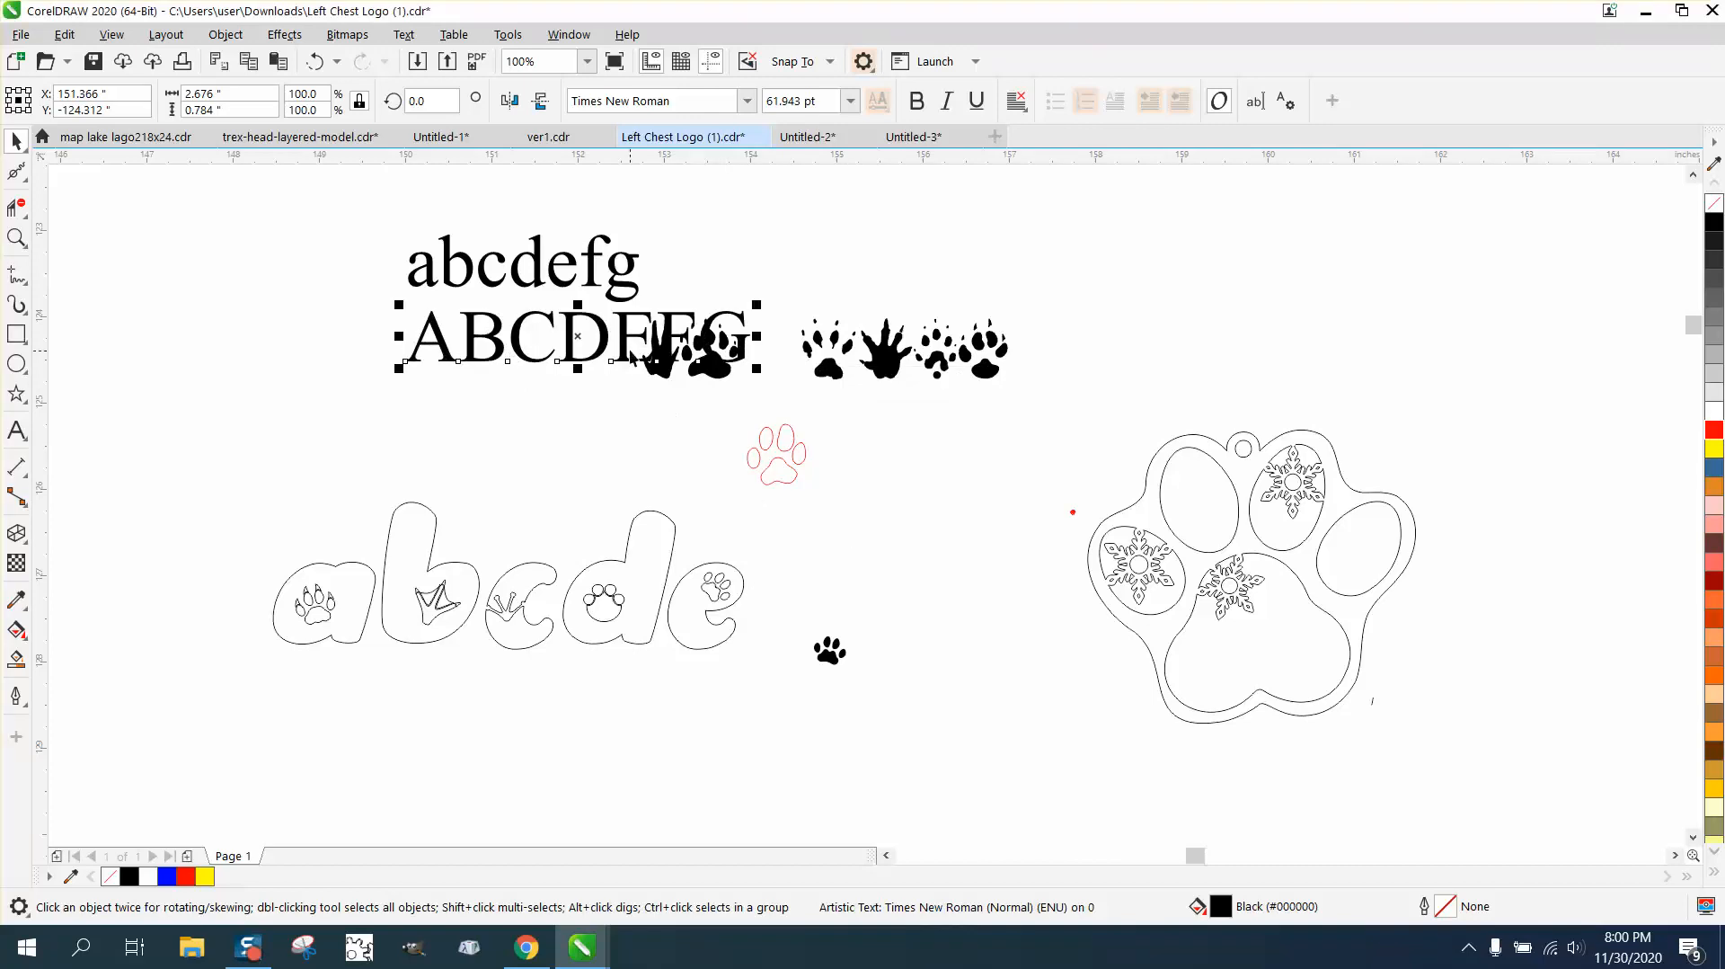
left_click_drag(579, 337, 375, 336)
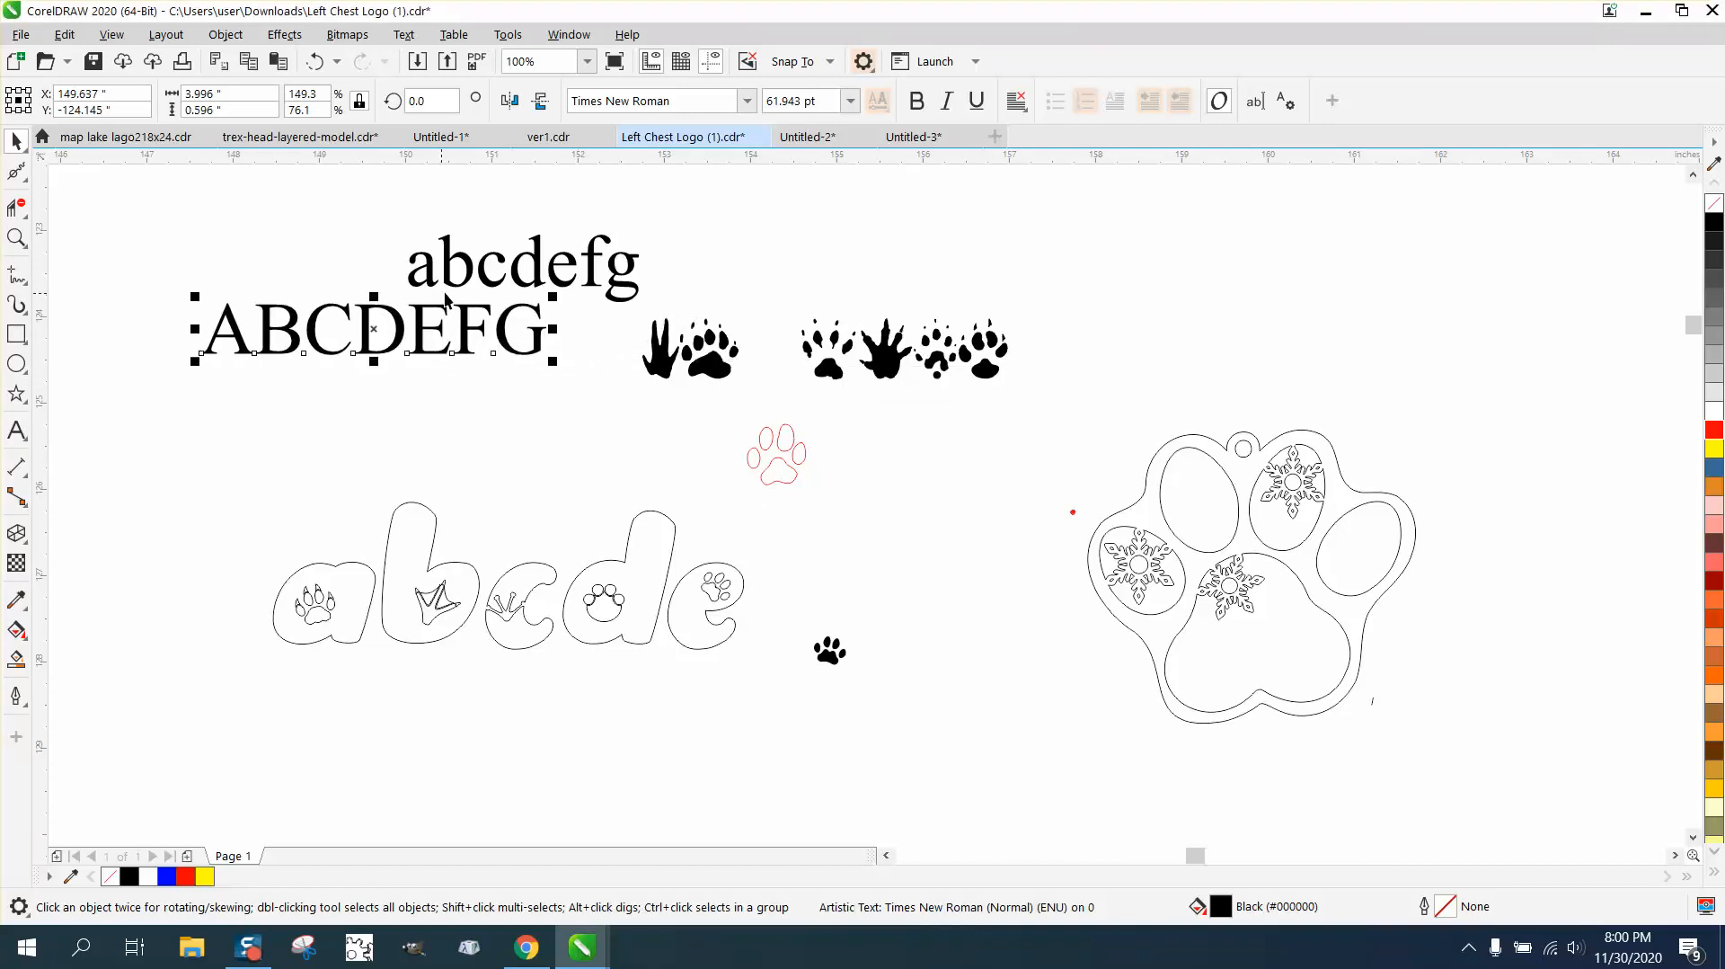
Move the lowercase abcdefg text left above the uppercase row and set its font to WWFlakes
left_click_drag(493, 287, 378, 273)
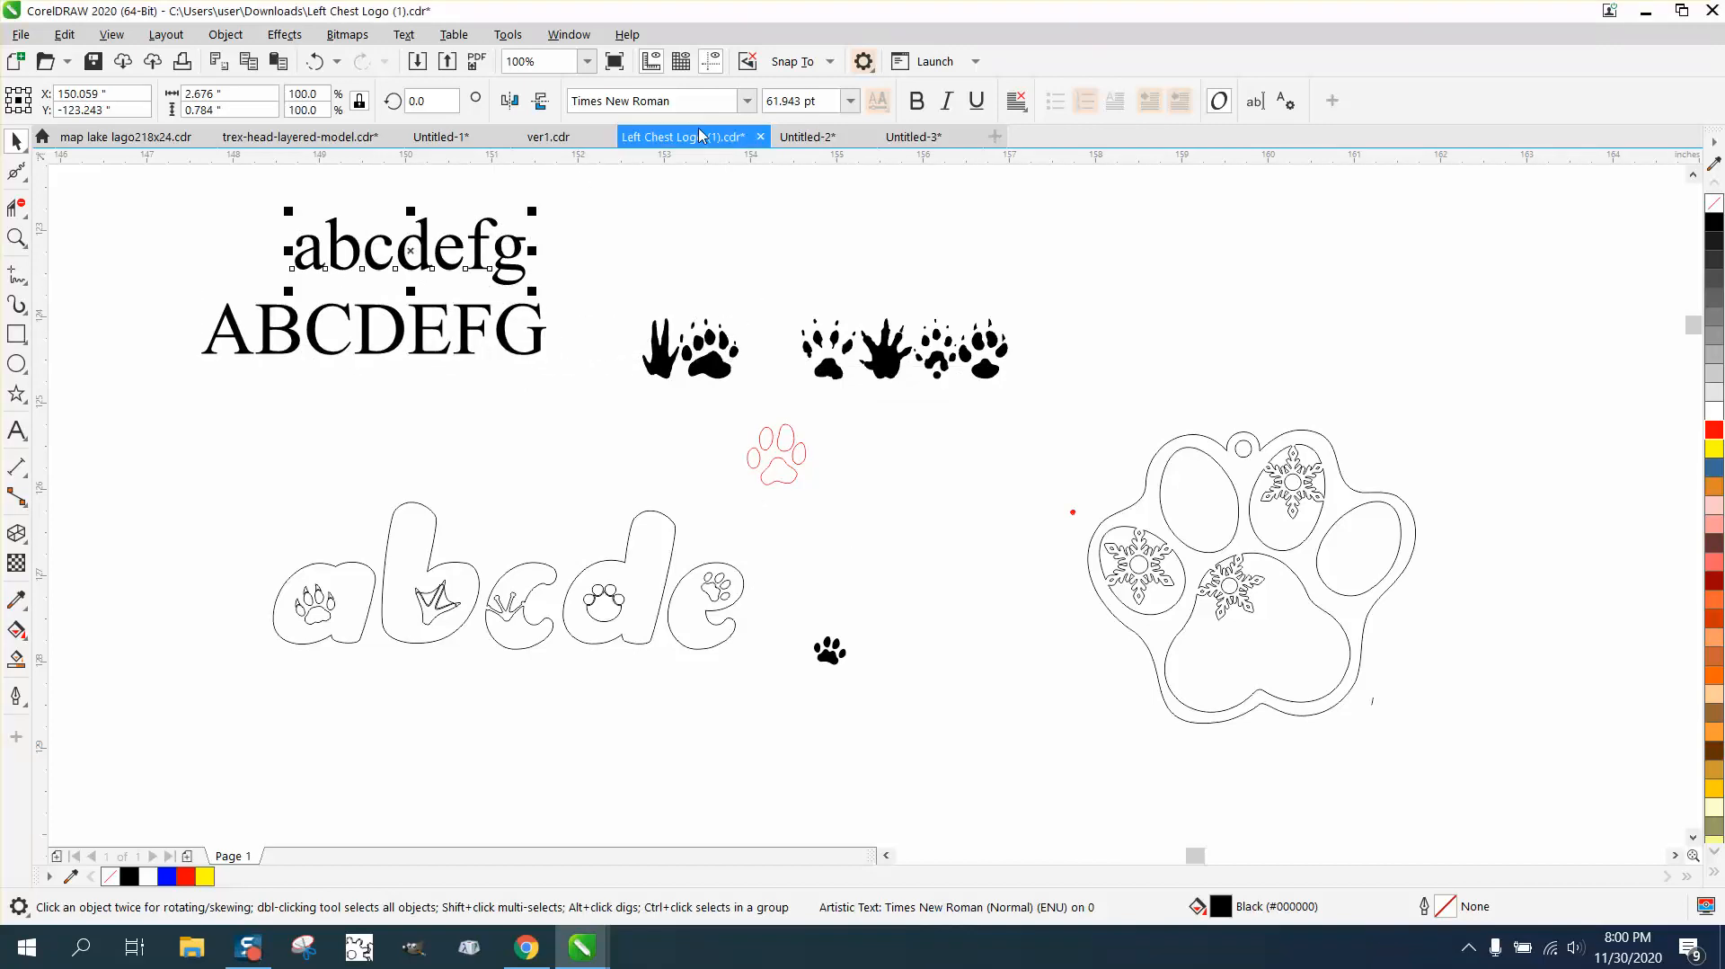
left_click(746, 101)
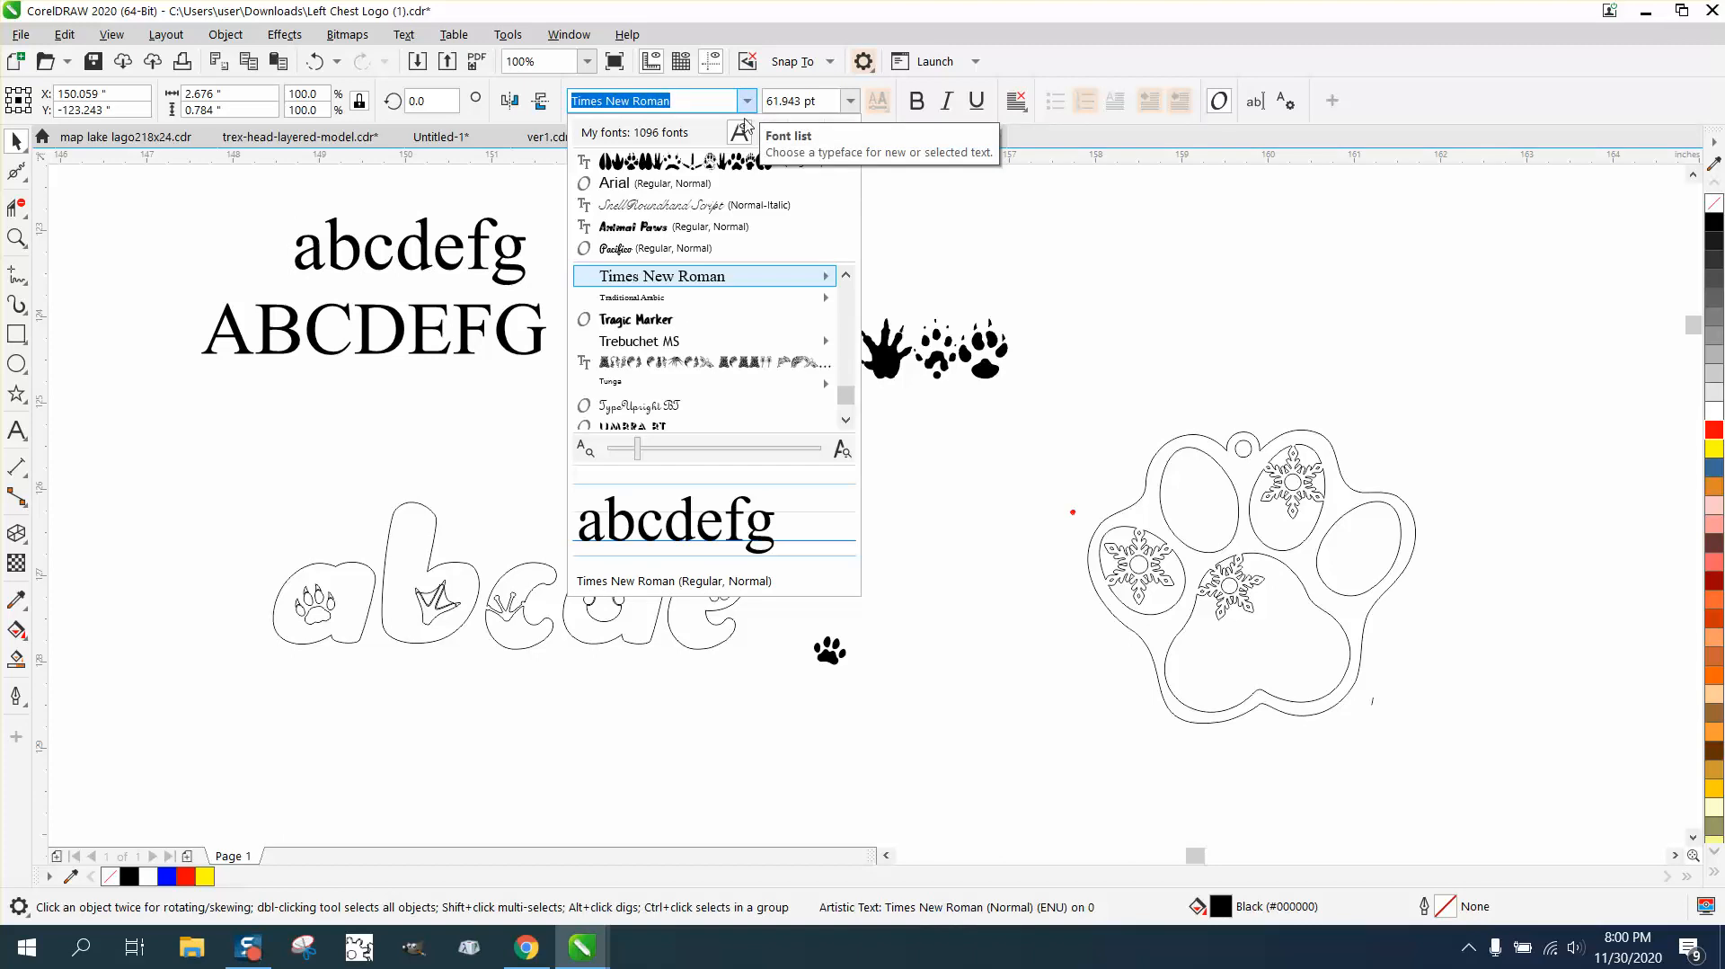
type("w")
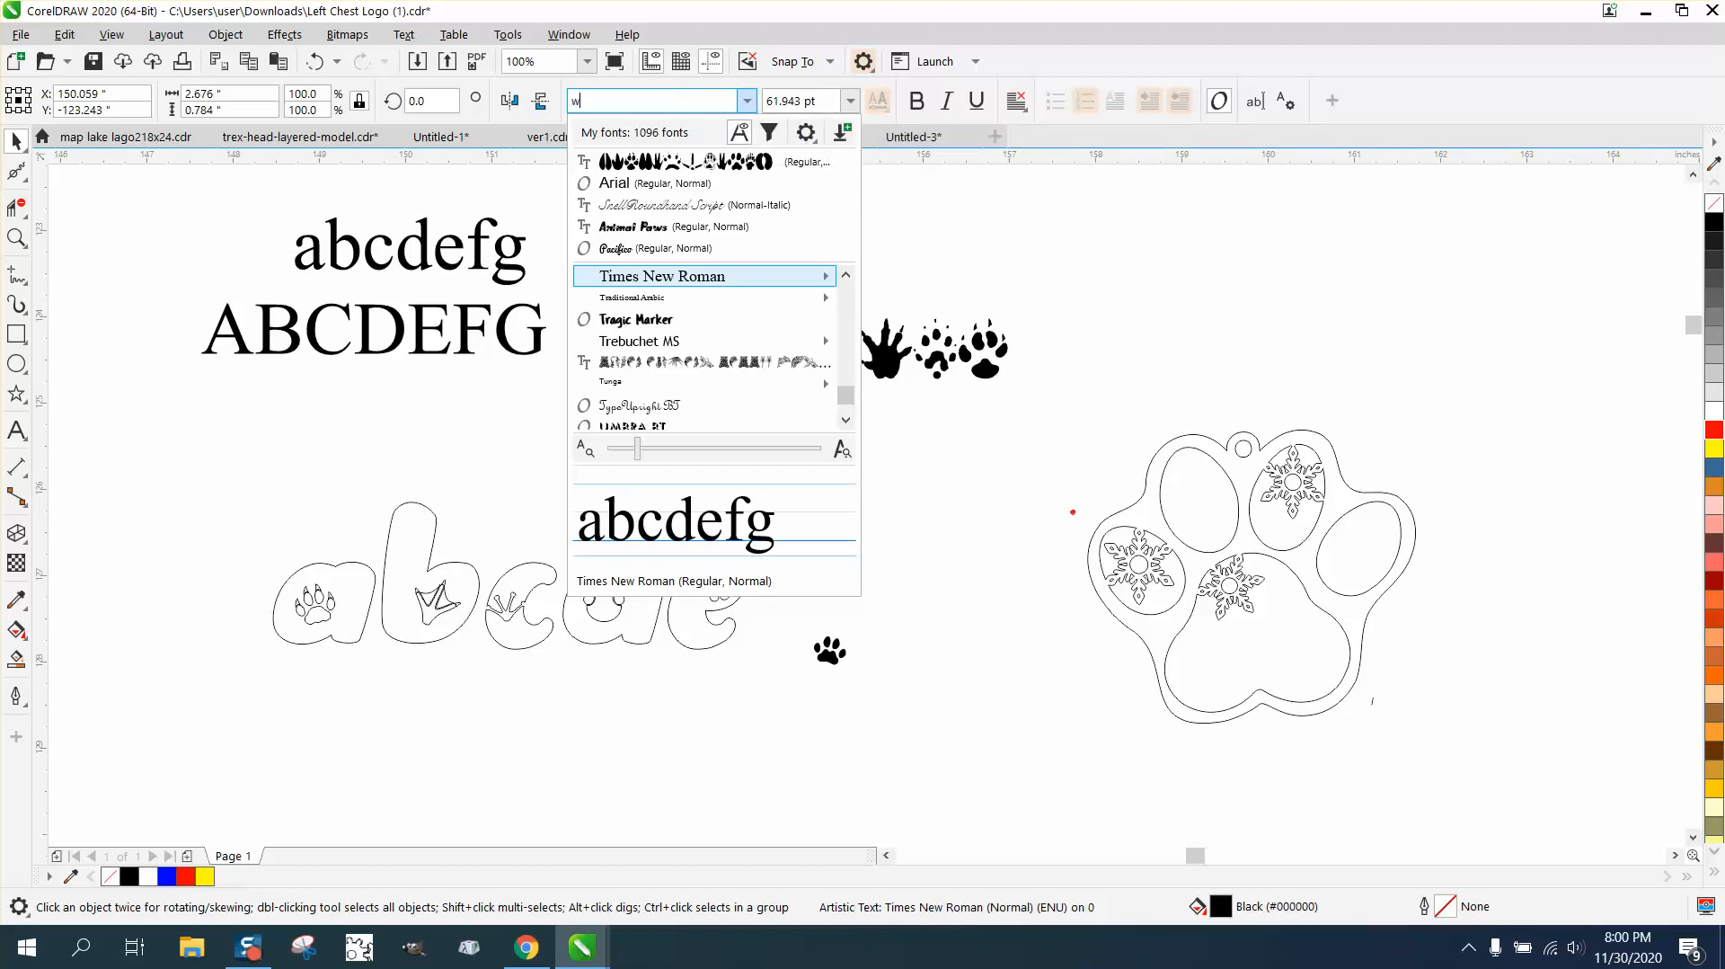
type("w")
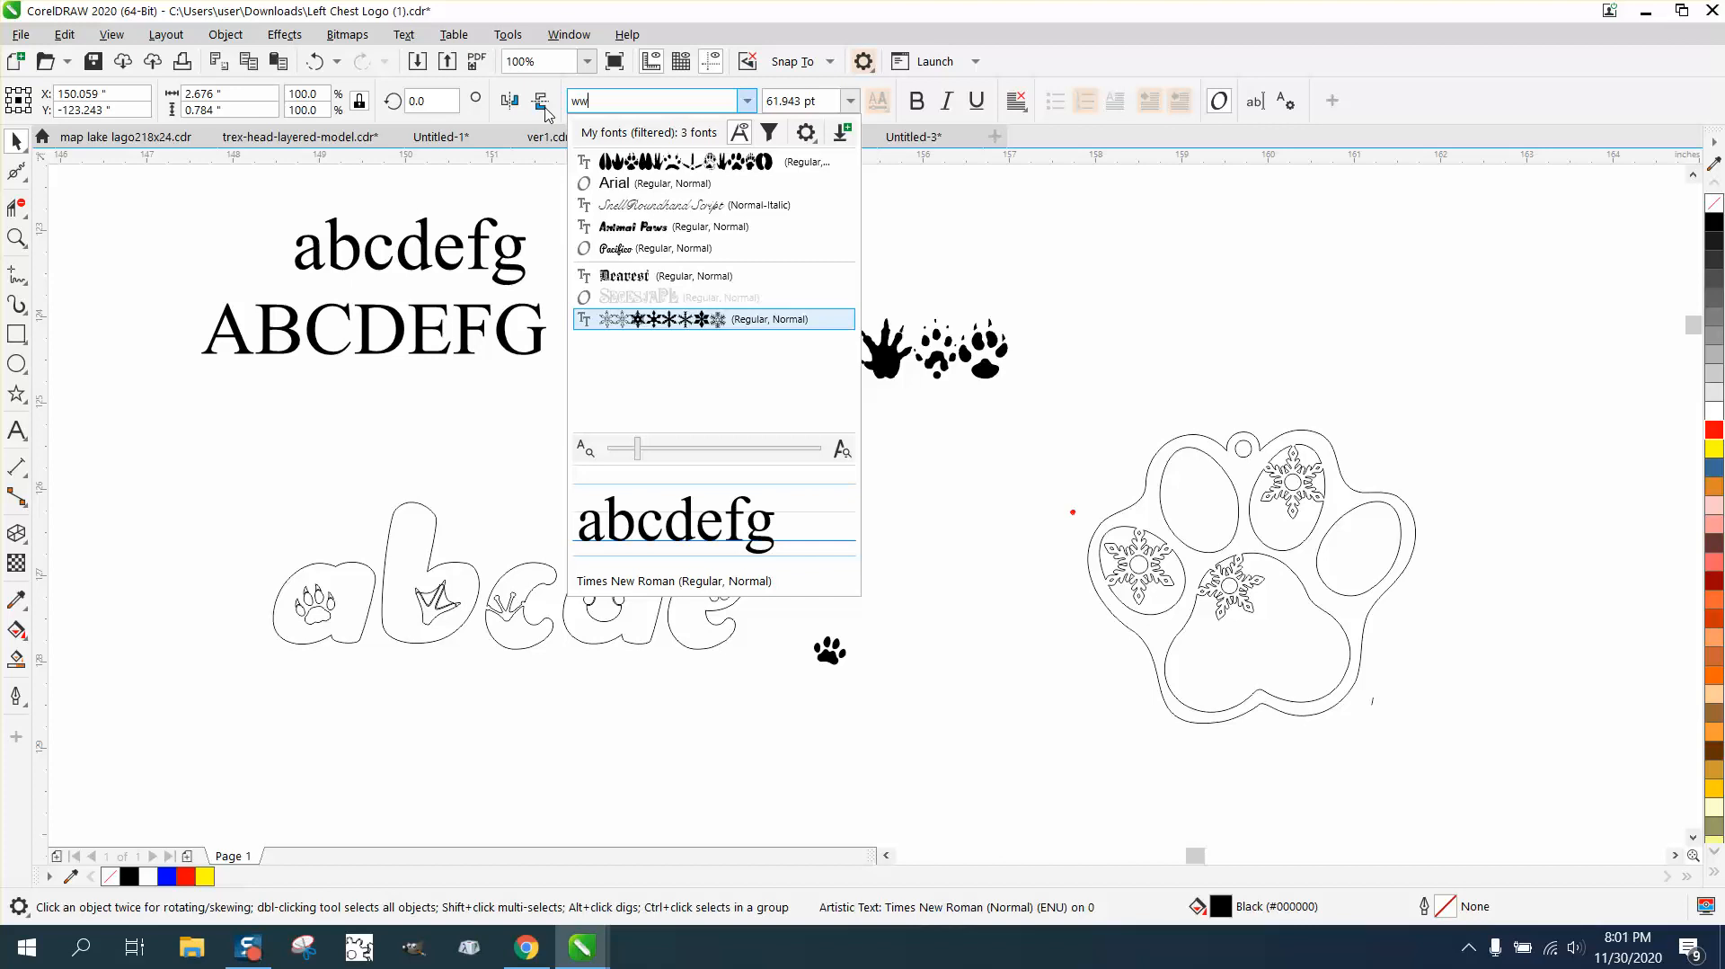
left_click(683, 318)
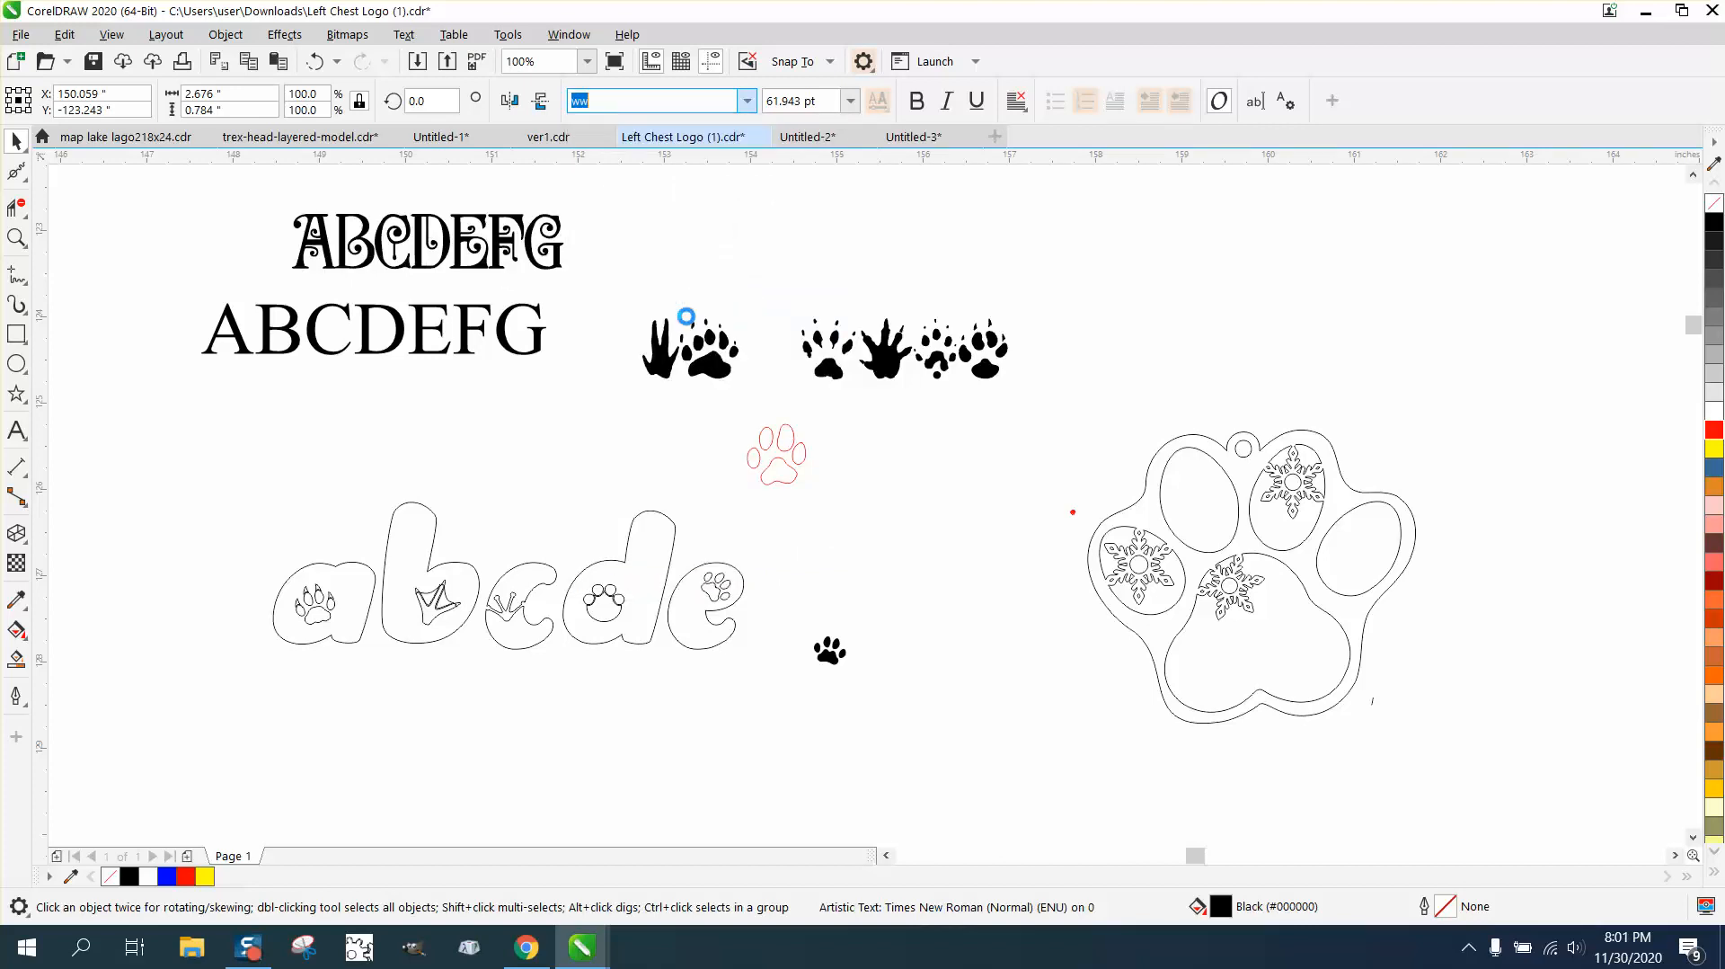
Set the uppercase ABCDEFG text to the WWFlakes font and shift that row left, clear of the black paw prints
left_click(542, 320)
left_click(747, 100)
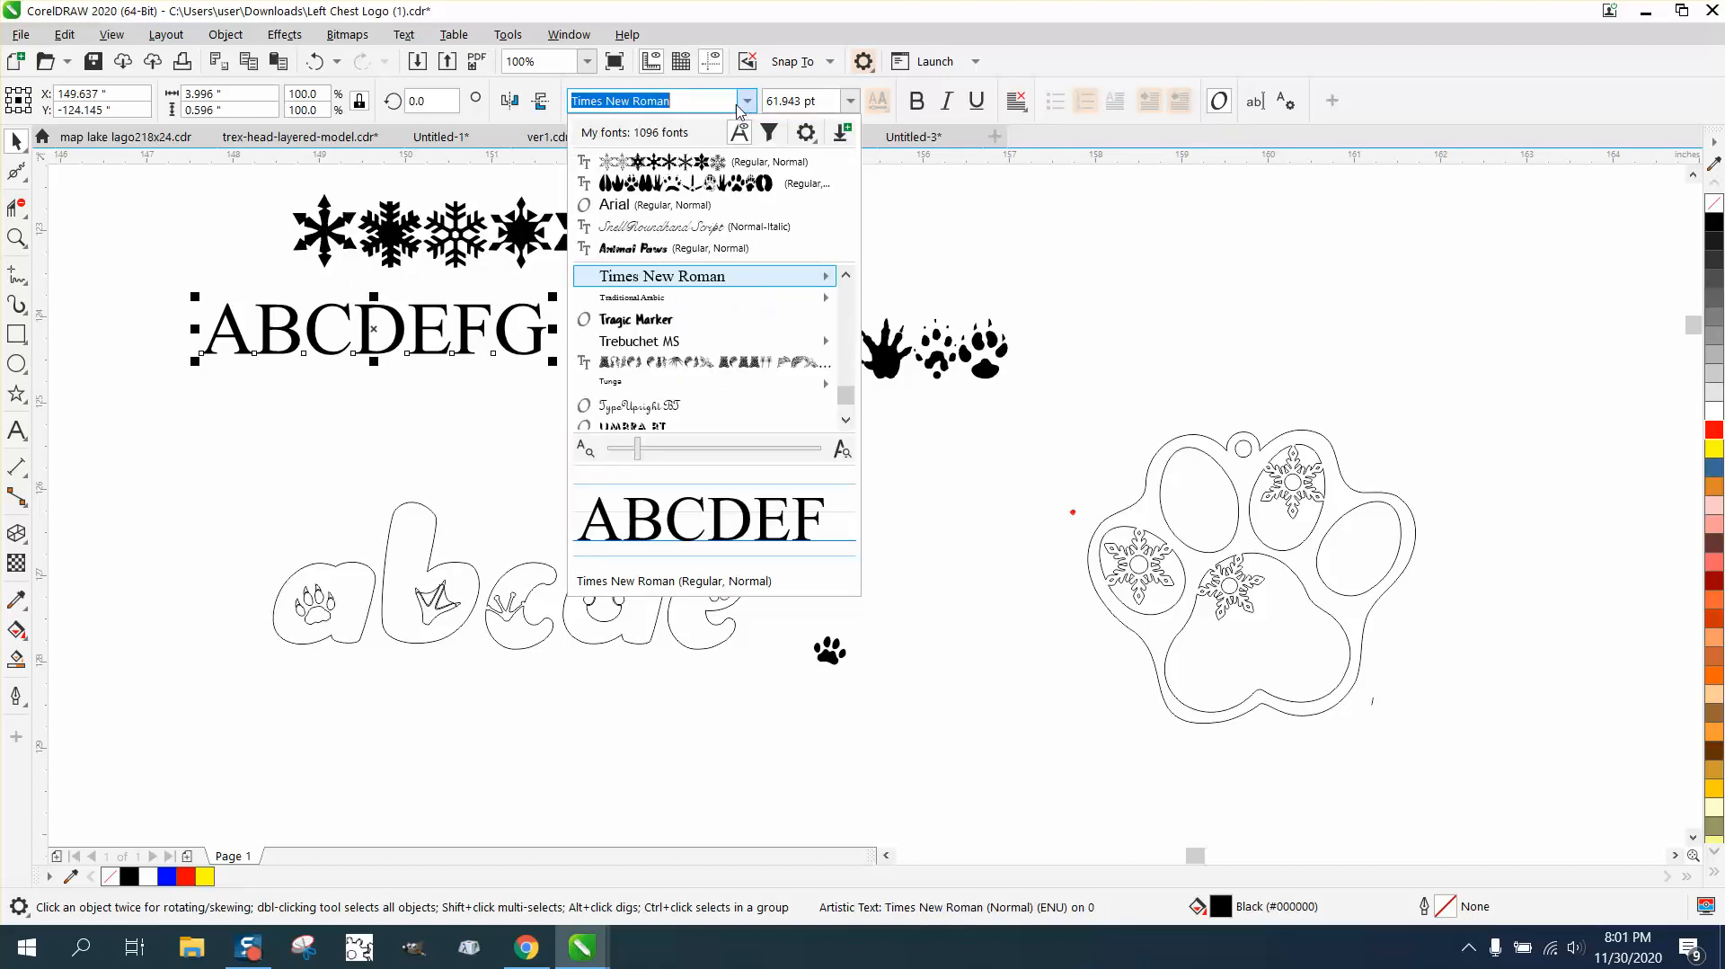
left_click(663, 164)
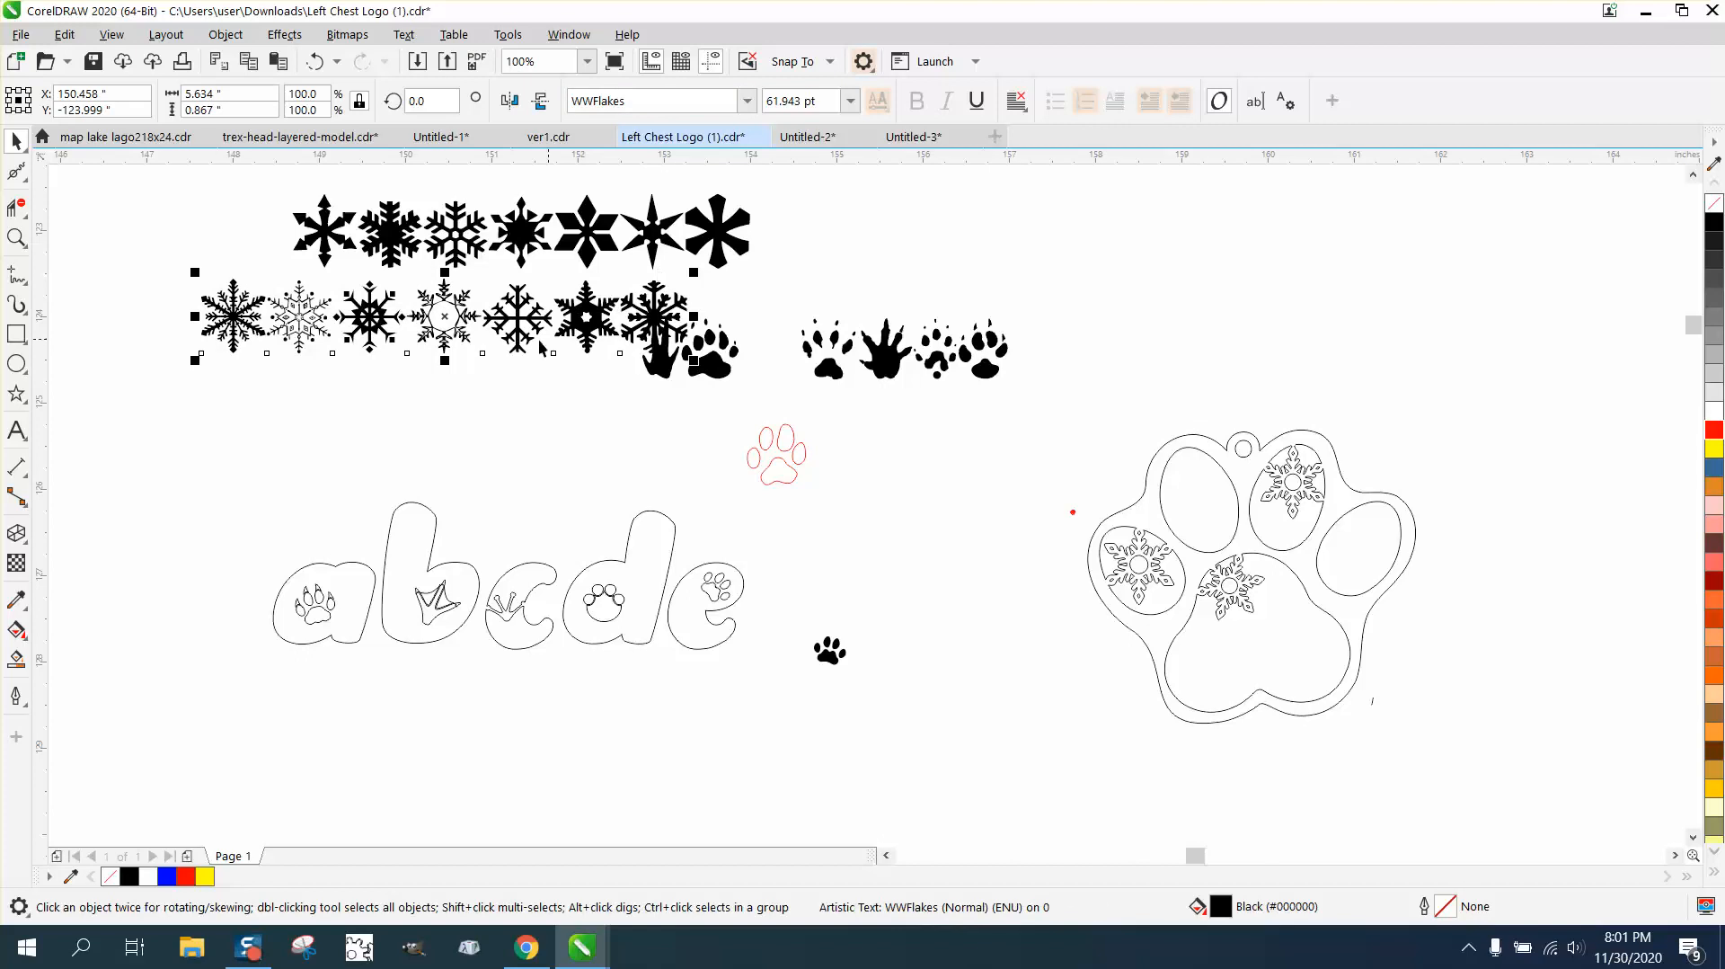
left_click_drag(494, 333, 410, 321)
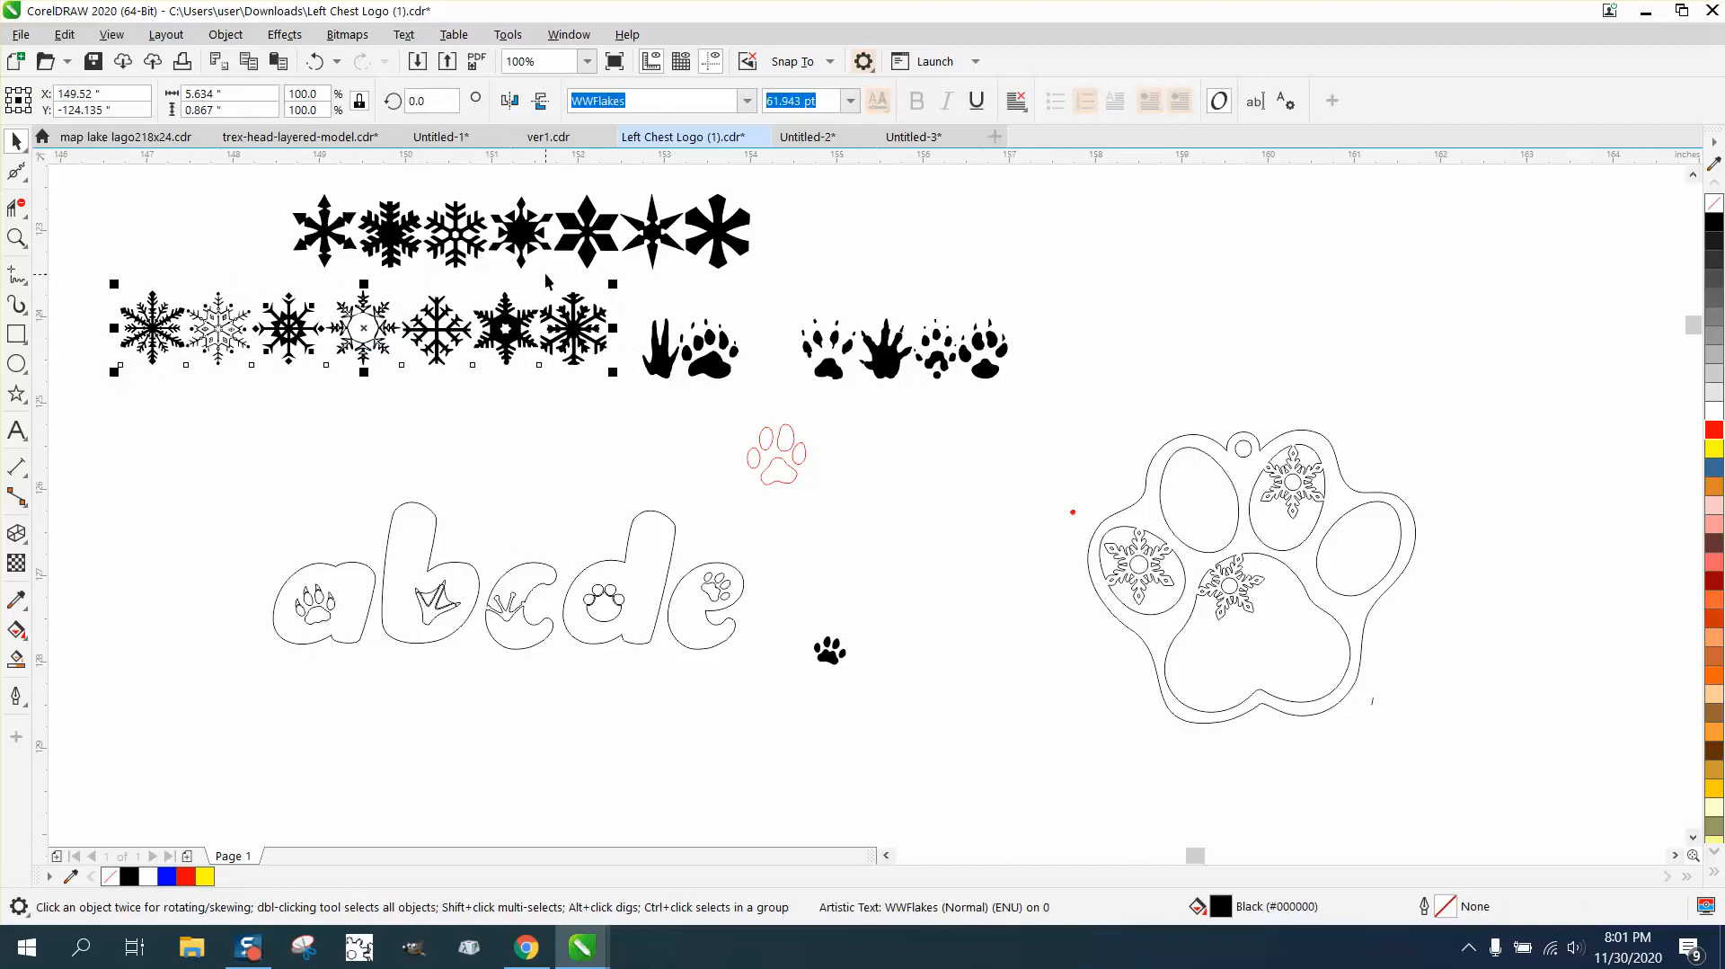
Break apart the upper snowflake row and move its third snowflake to the empty area beside the large paw ornament
left_click(464, 229)
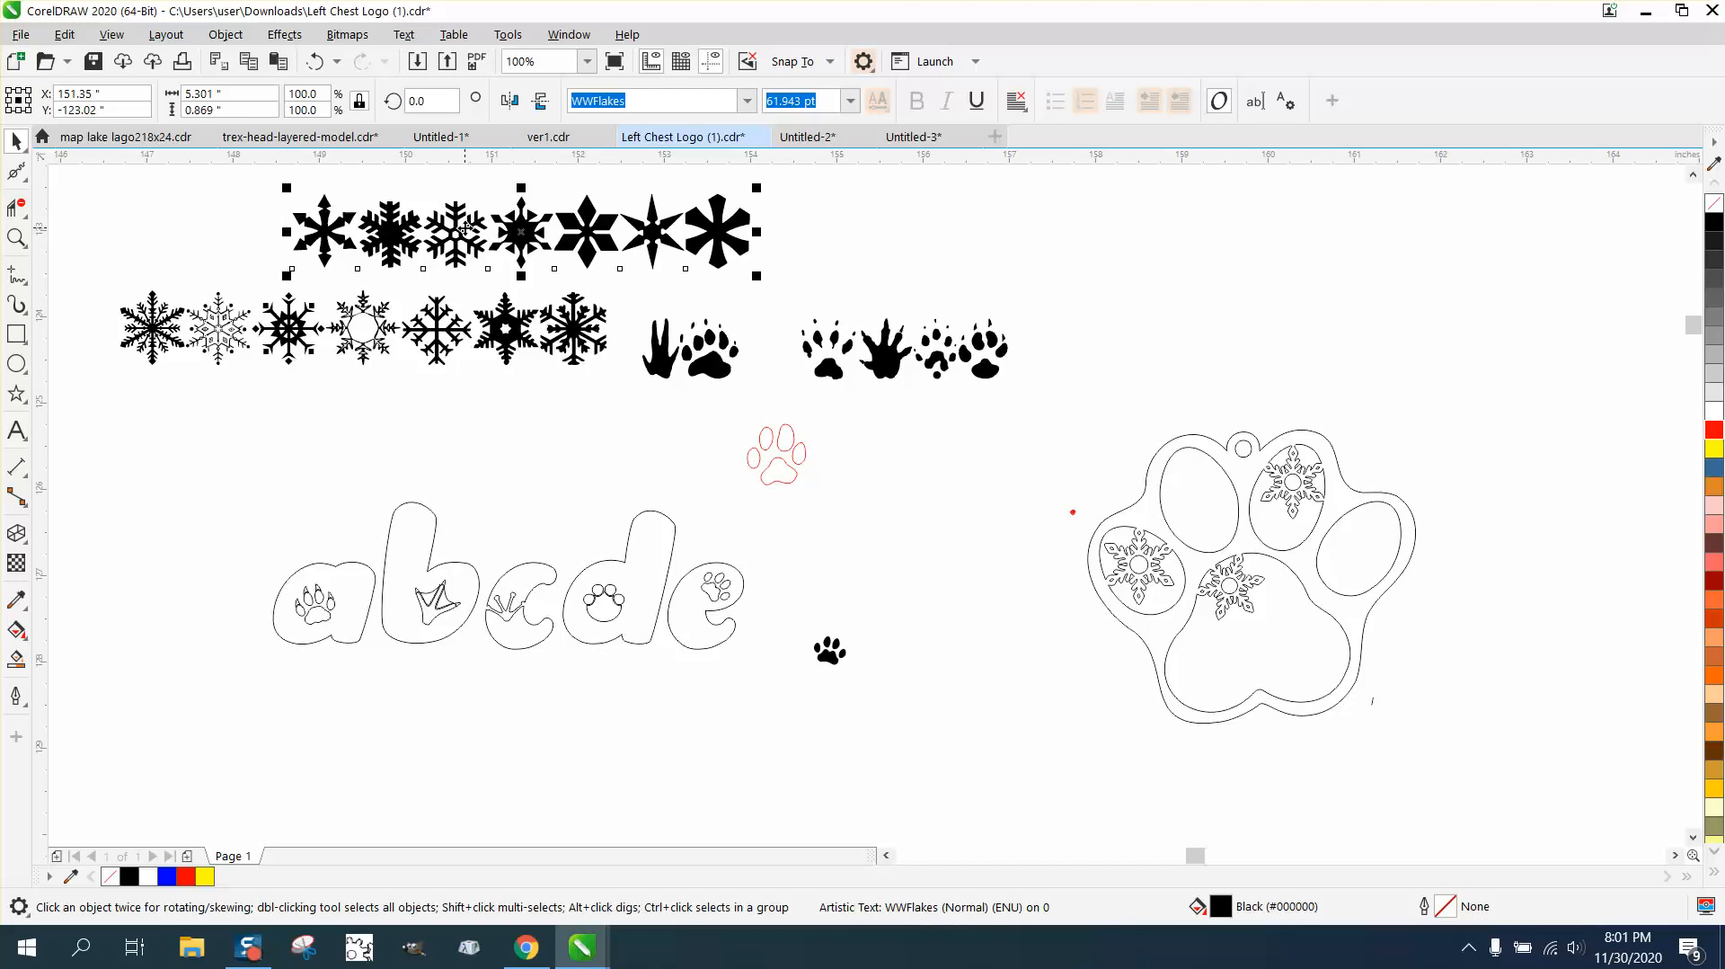
key("ctrl+k")
left_click(473, 231)
left_click_drag(473, 231, 977, 516)
Move all five pieces of the red-outlined paw print to the empty space above the large paw ornament
left_click_drag(802, 618, 880, 683)
left_click_drag(726, 413, 749, 461)
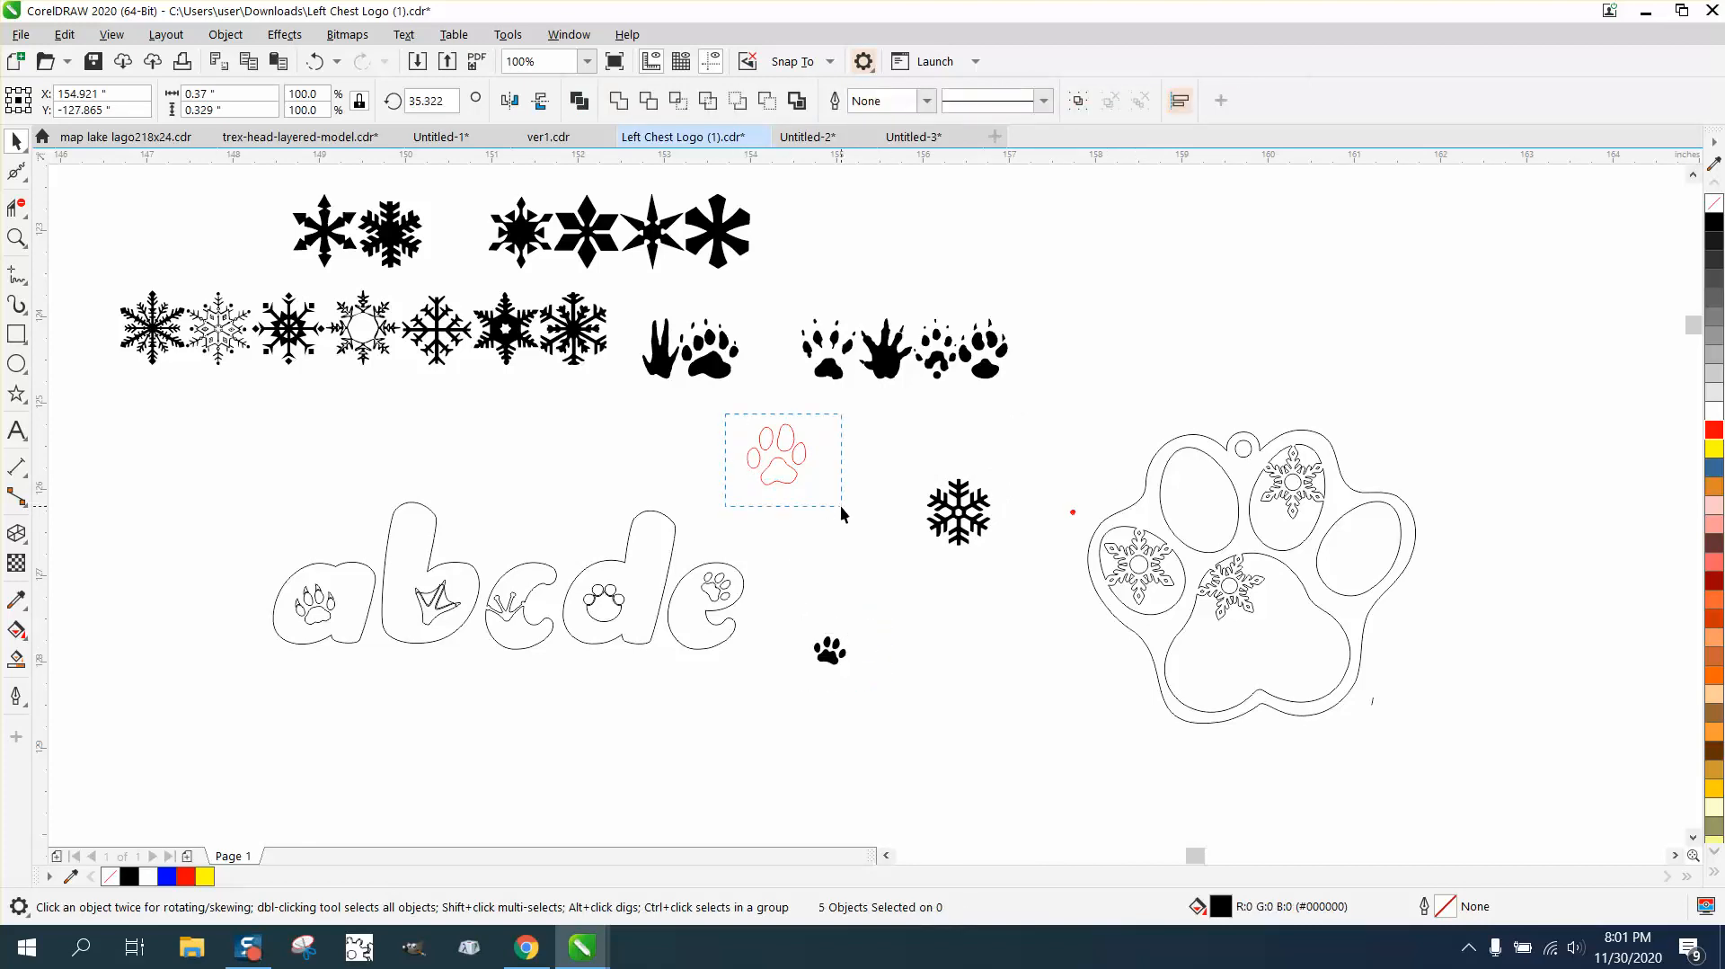
left_click_drag(839, 505, 841, 506)
left_click_drag(778, 454, 1262, 315)
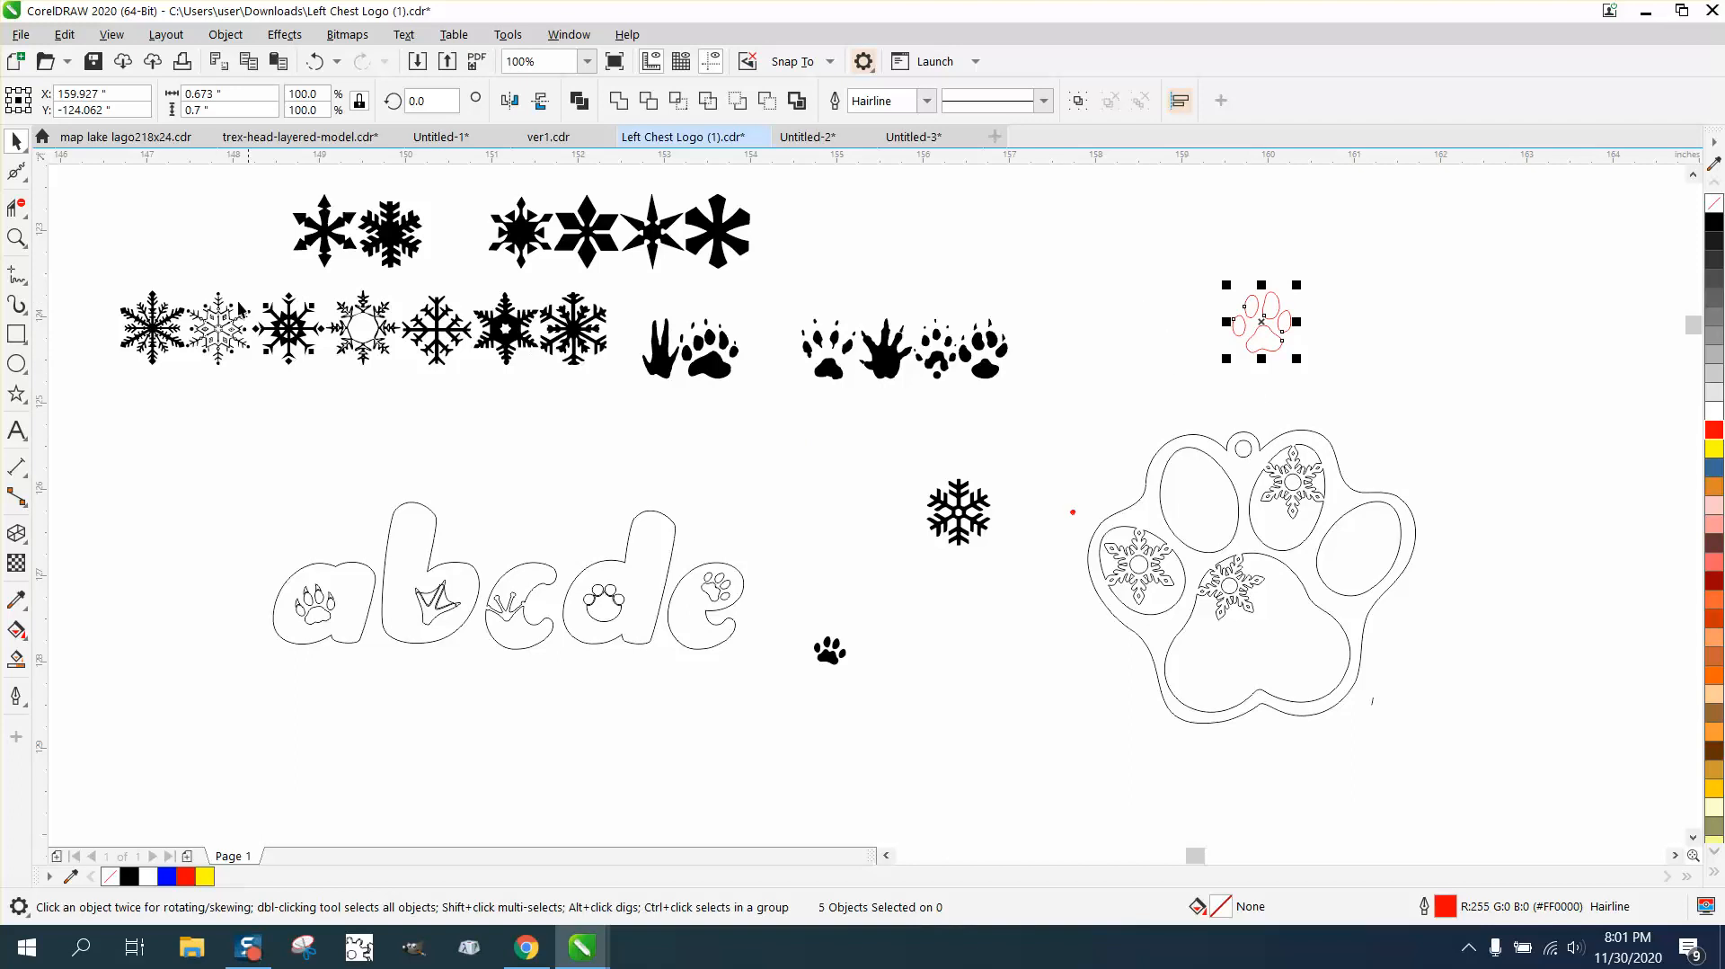
Create a boundary curve around all parts of the red paw print and nudge it 4 inches to the right
left_click(17, 238)
left_click_drag(1129, 262, 1448, 421)
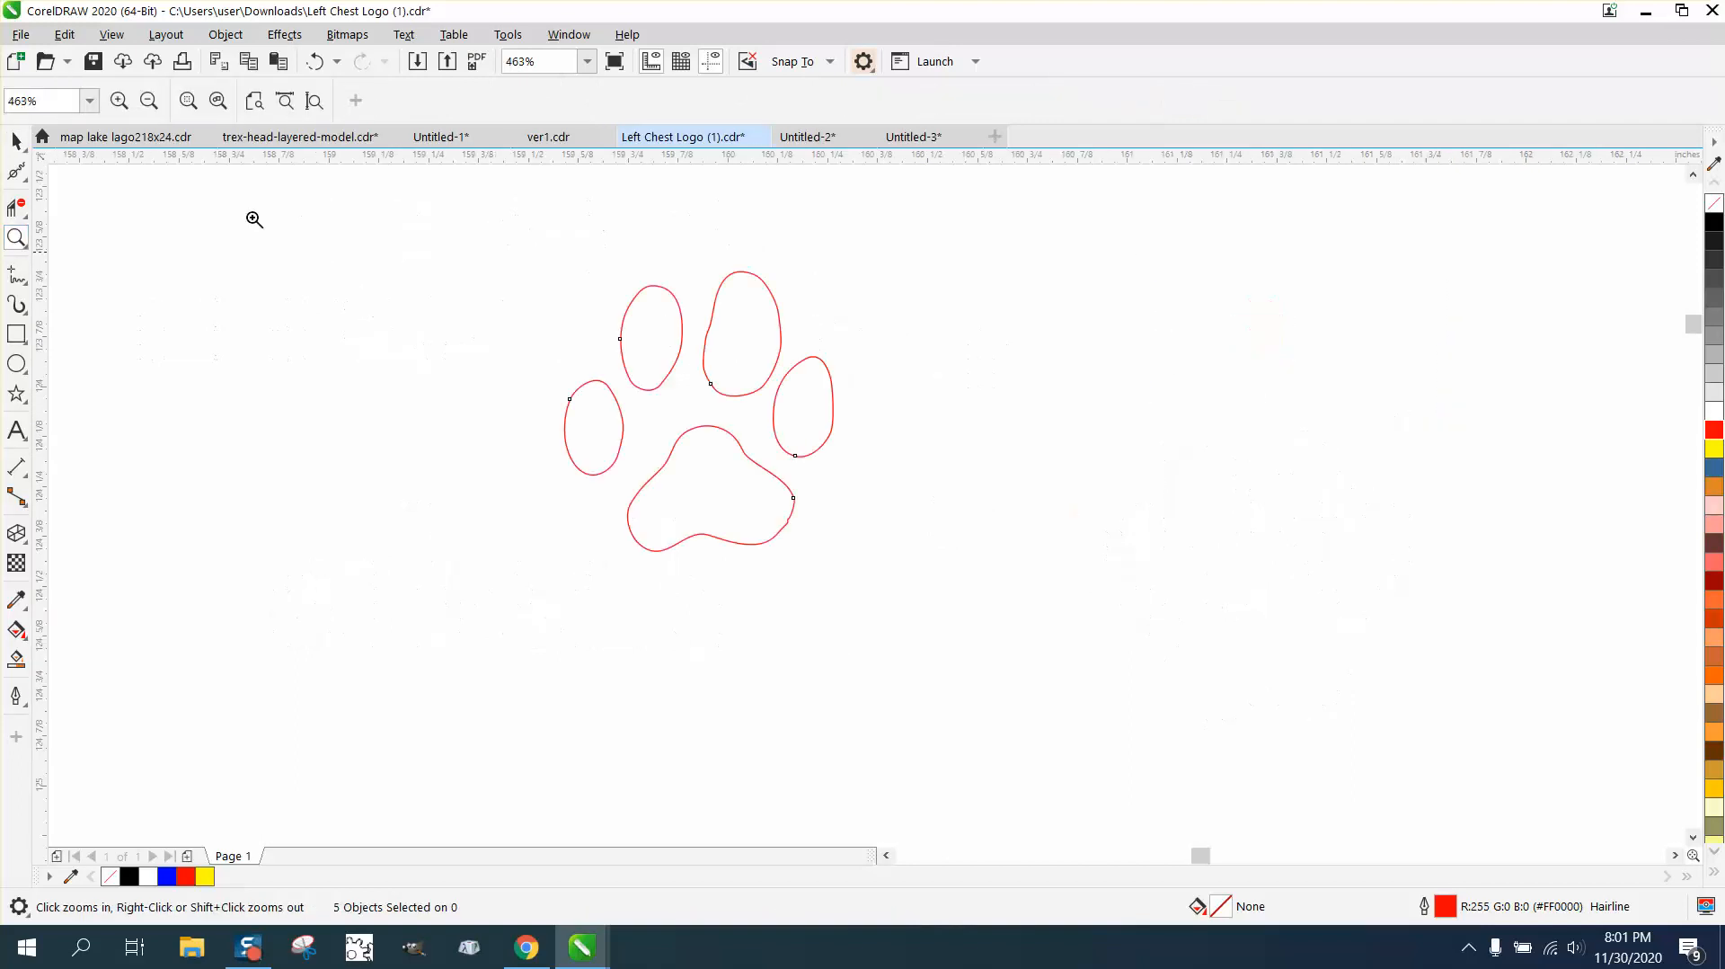
left_click(17, 141)
left_click_drag(516, 250, 978, 571)
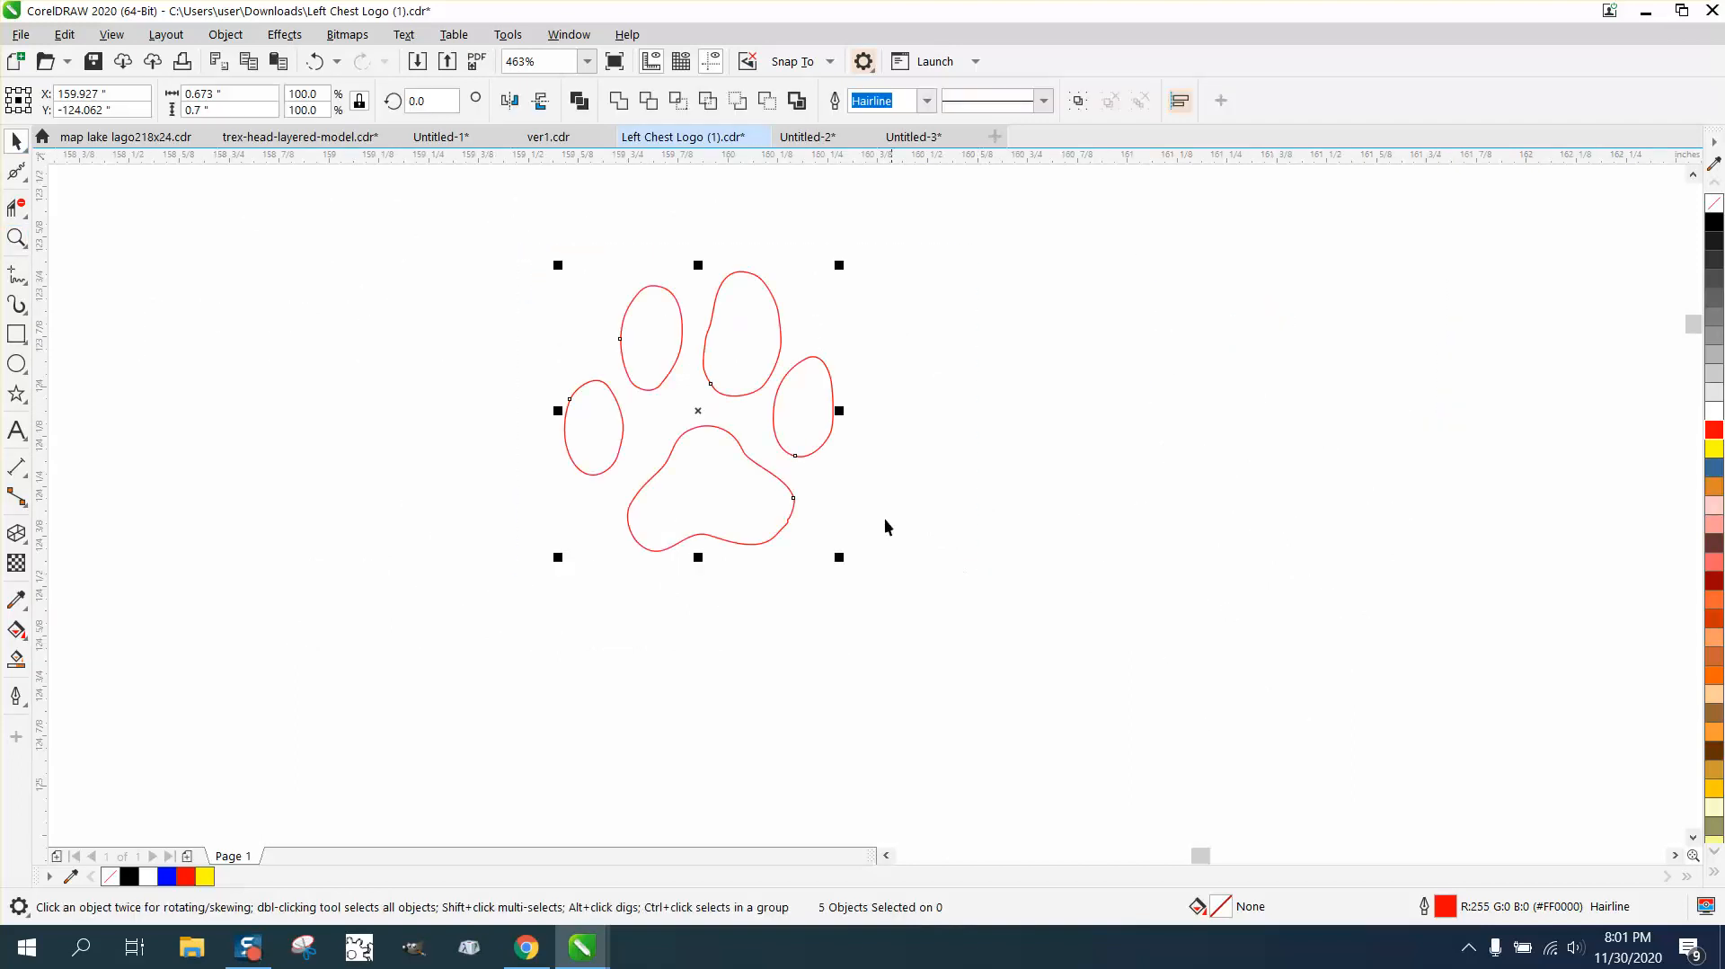
left_click(797, 101)
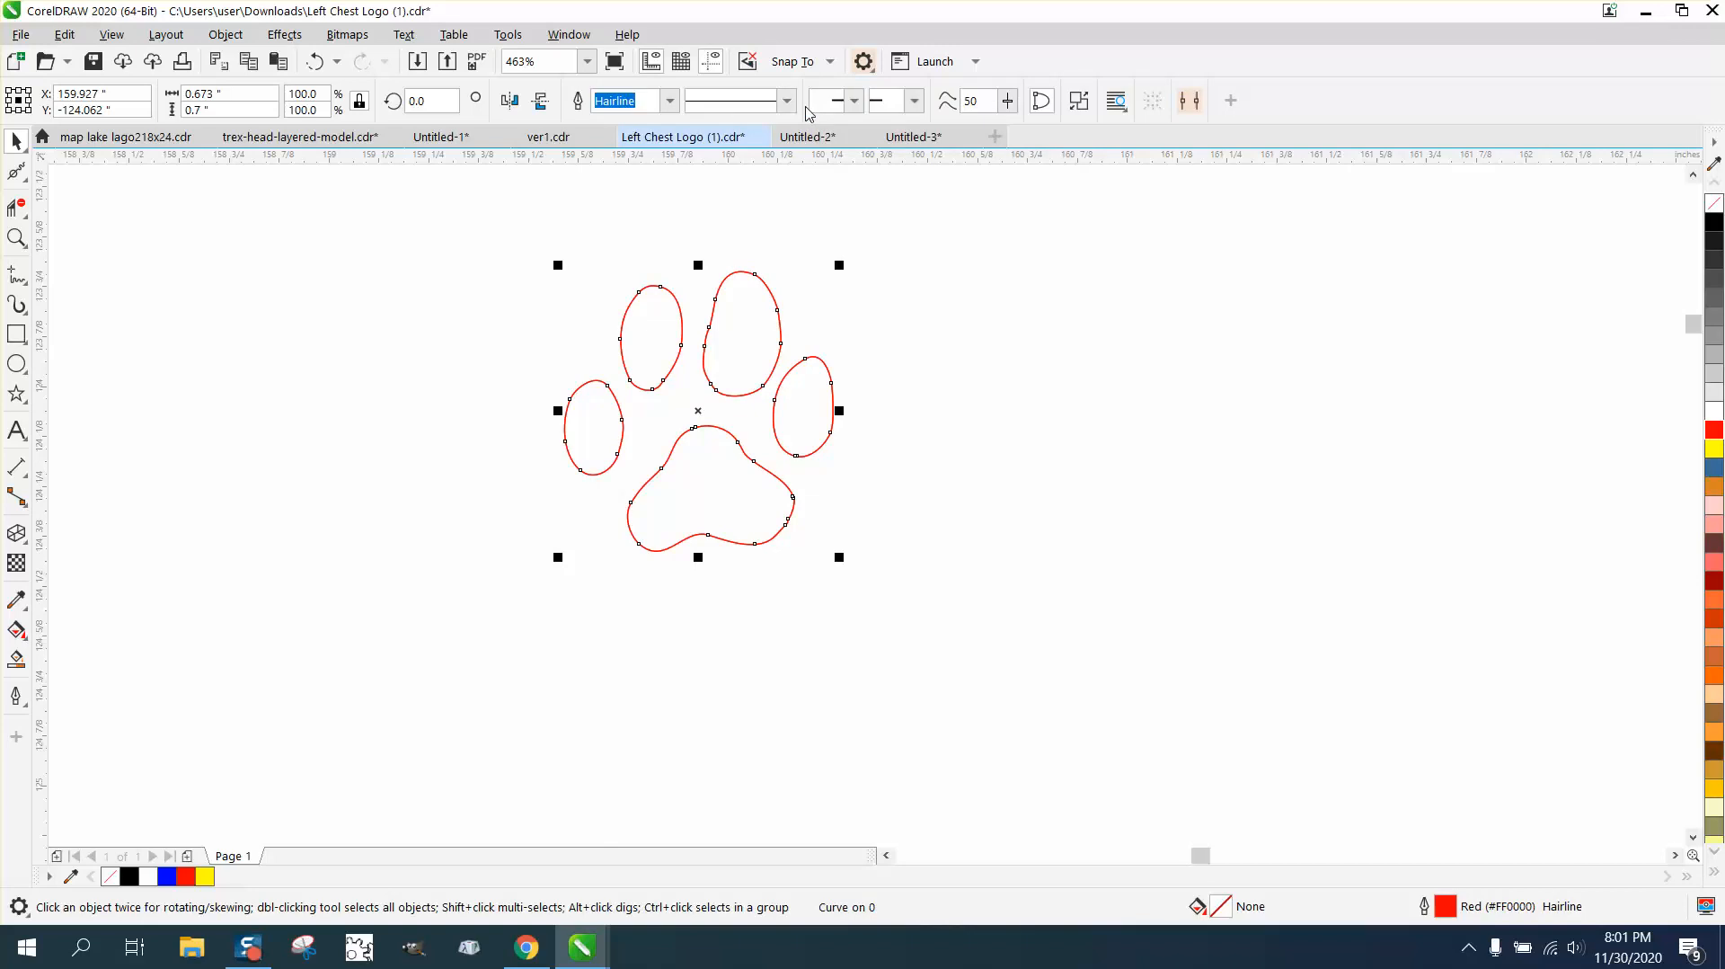
key("Right")
key("F3")
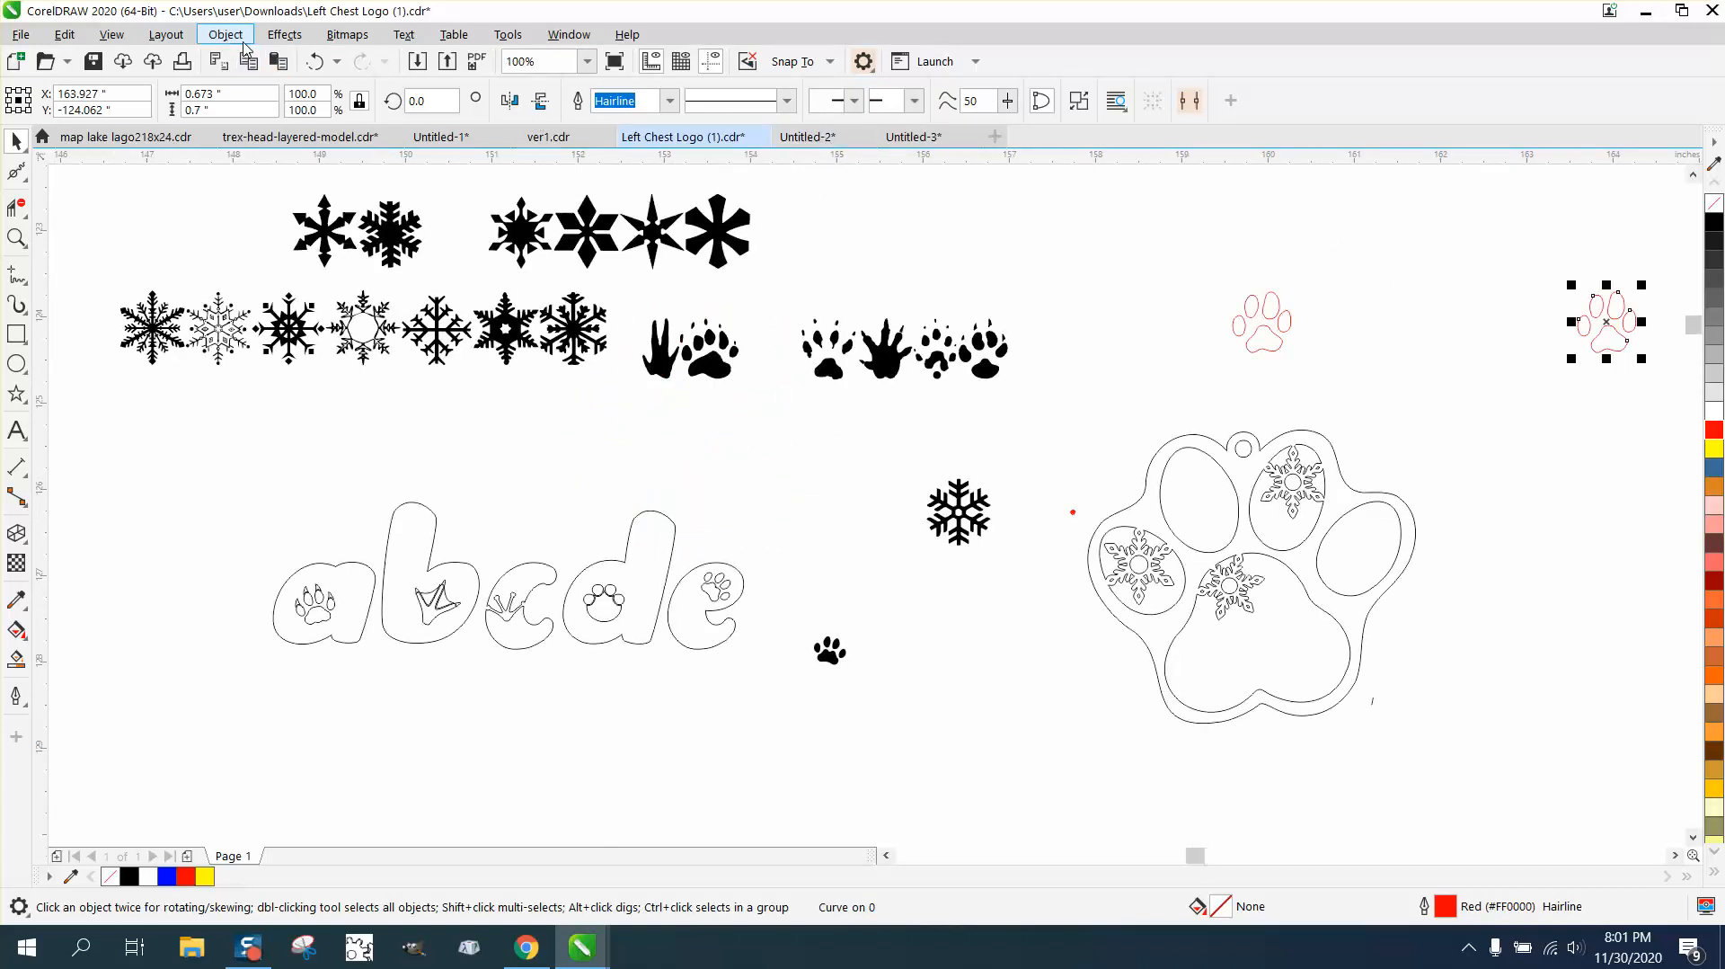
Open the Contour settings for the paw's boundary curve and set 1 step with an outside contour
left_click(284, 34)
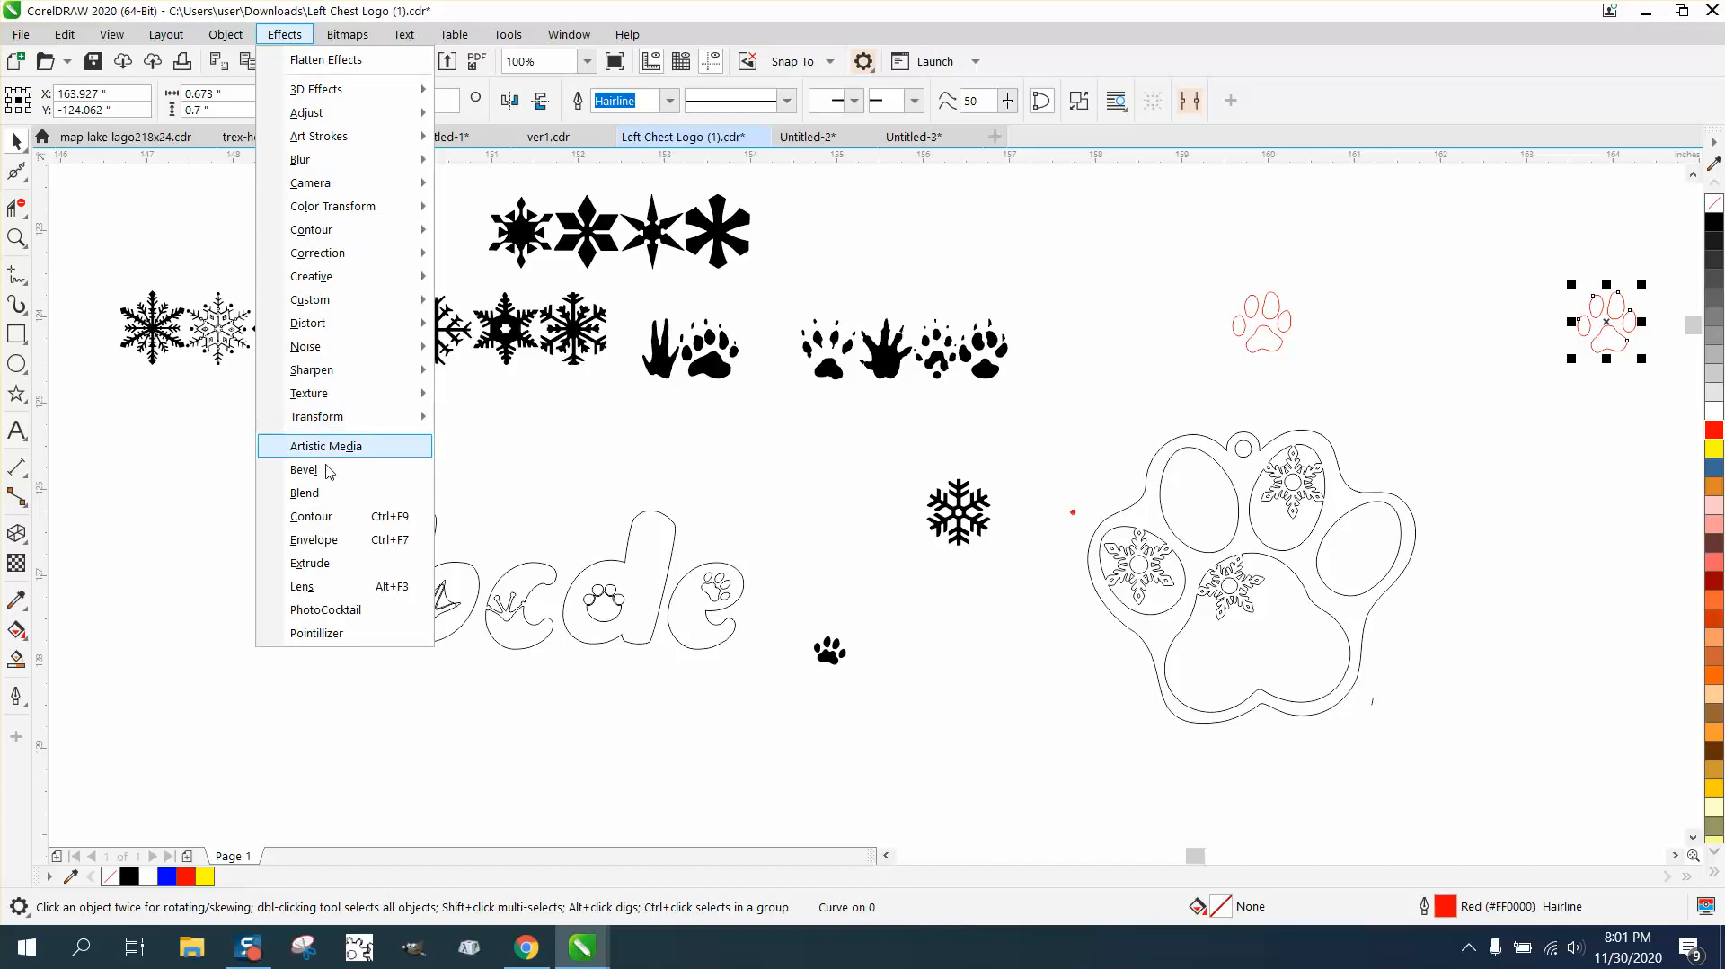
left_click(329, 517)
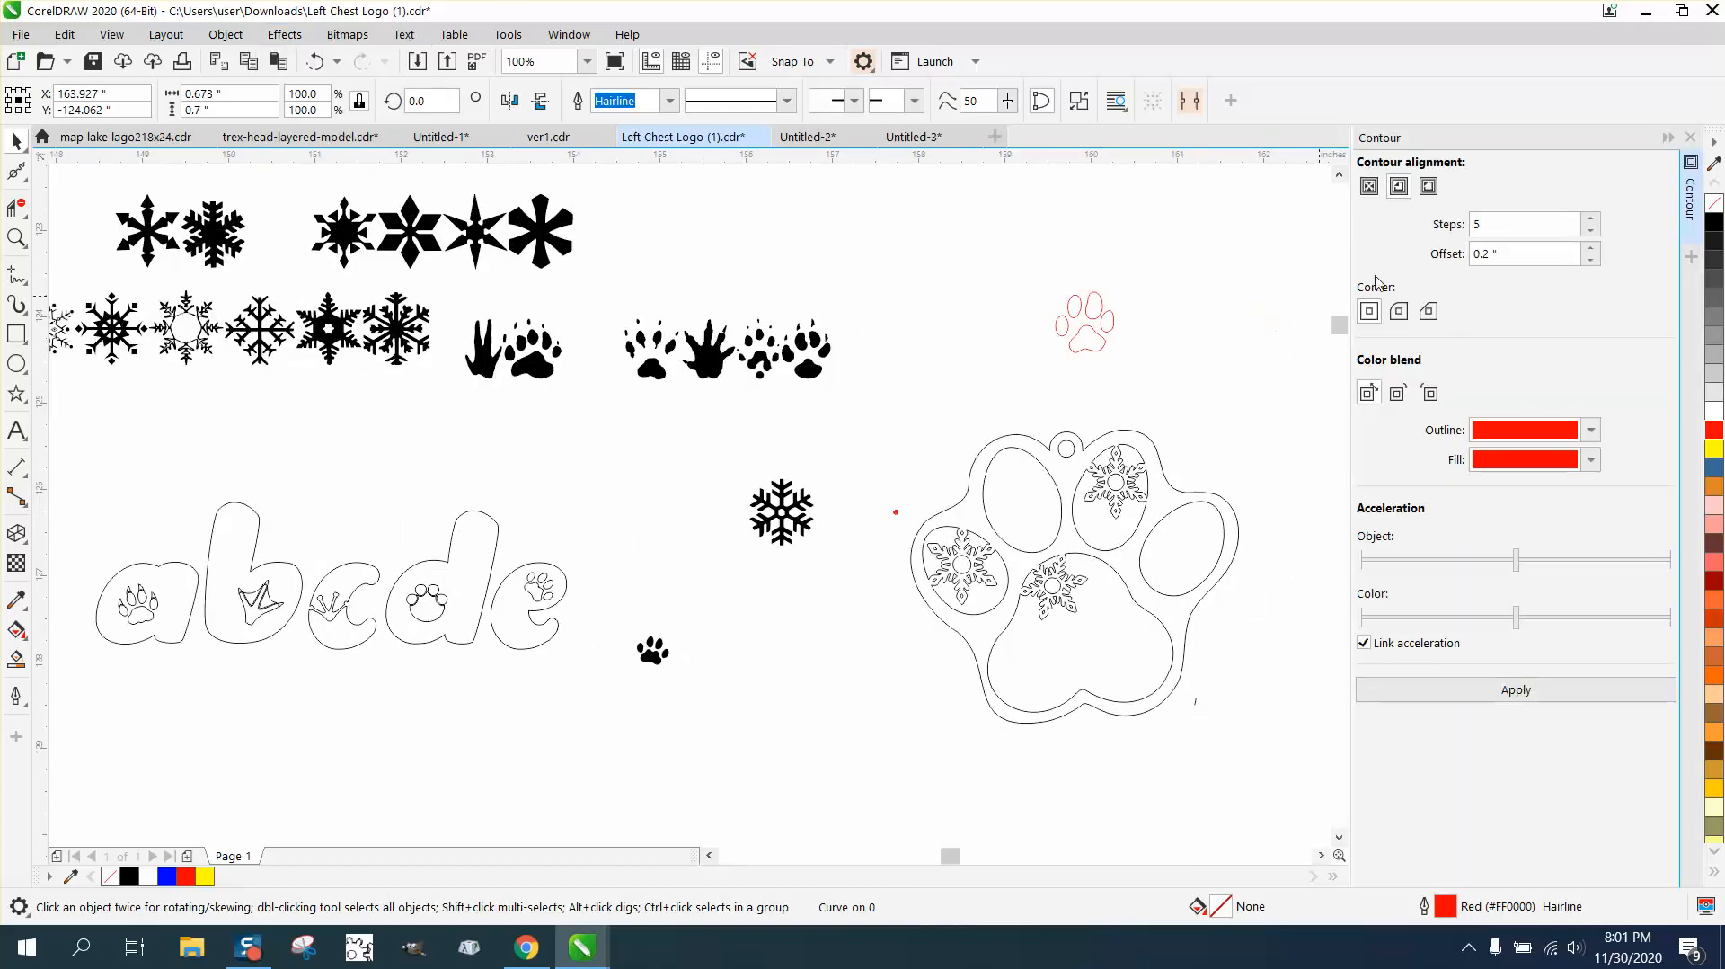
left_click(1591, 232)
left_click(1592, 232)
left_click(1591, 231)
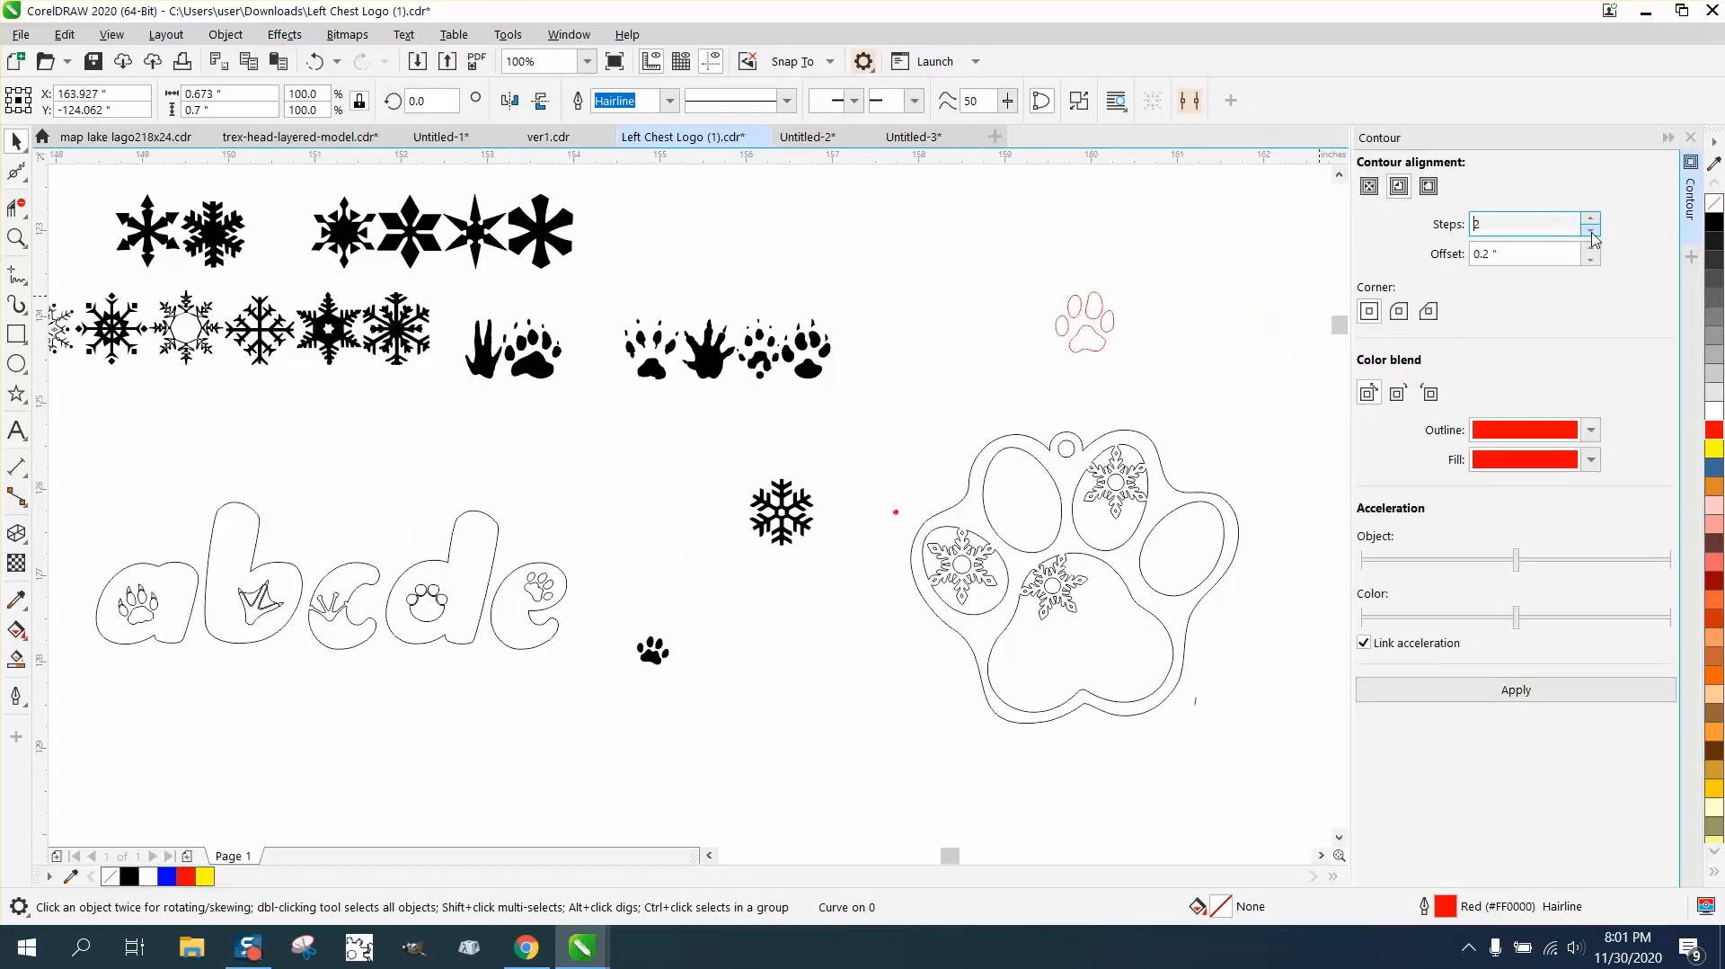
left_click(1428, 189)
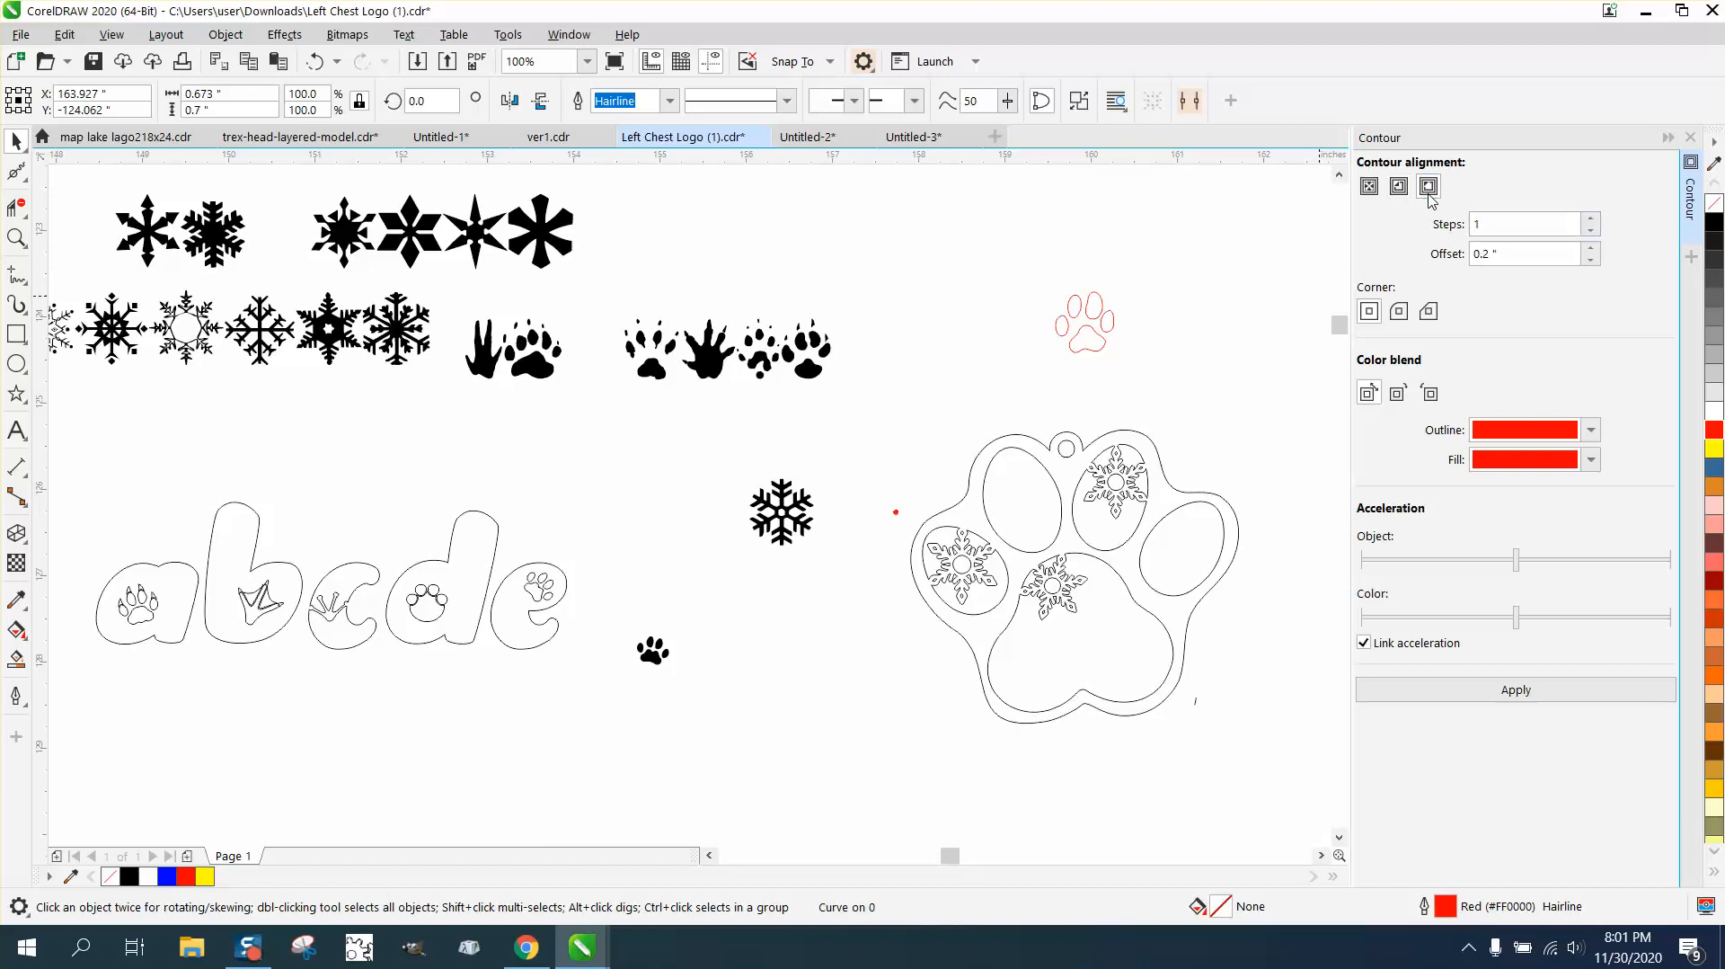
Try a 0.2" outside contour on the paw's boundary curve and undo it
left_click(1524, 692)
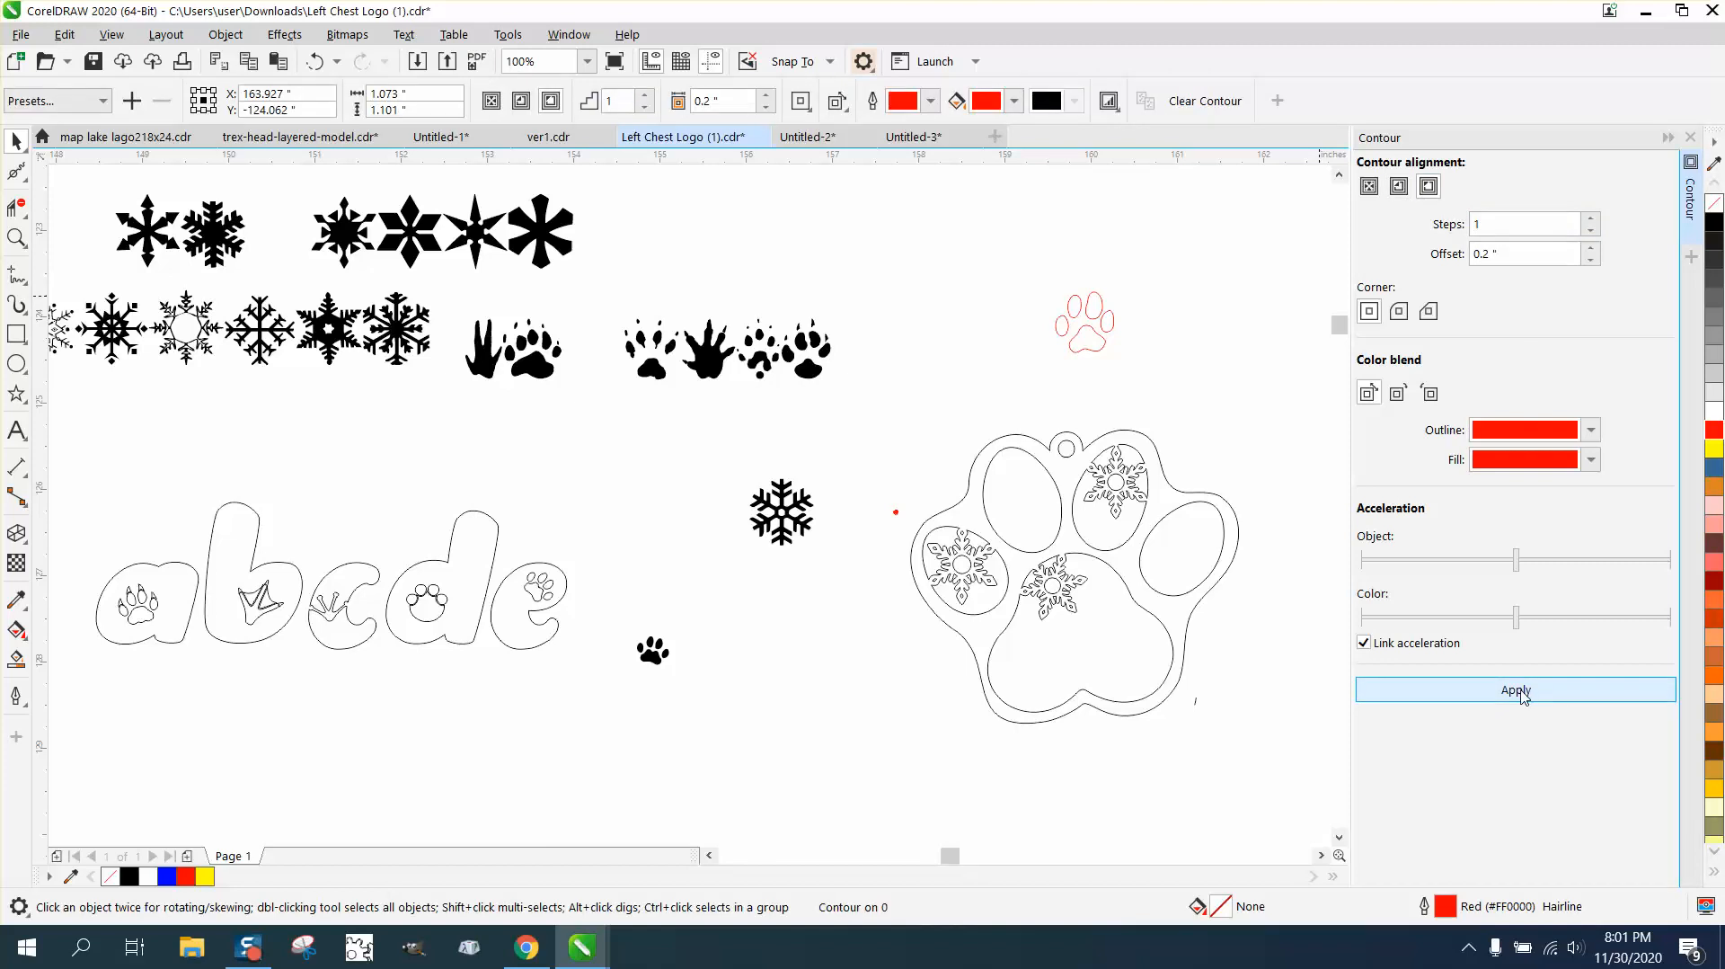
left_click(1096, 348)
left_click_drag(1040, 278, 1151, 365)
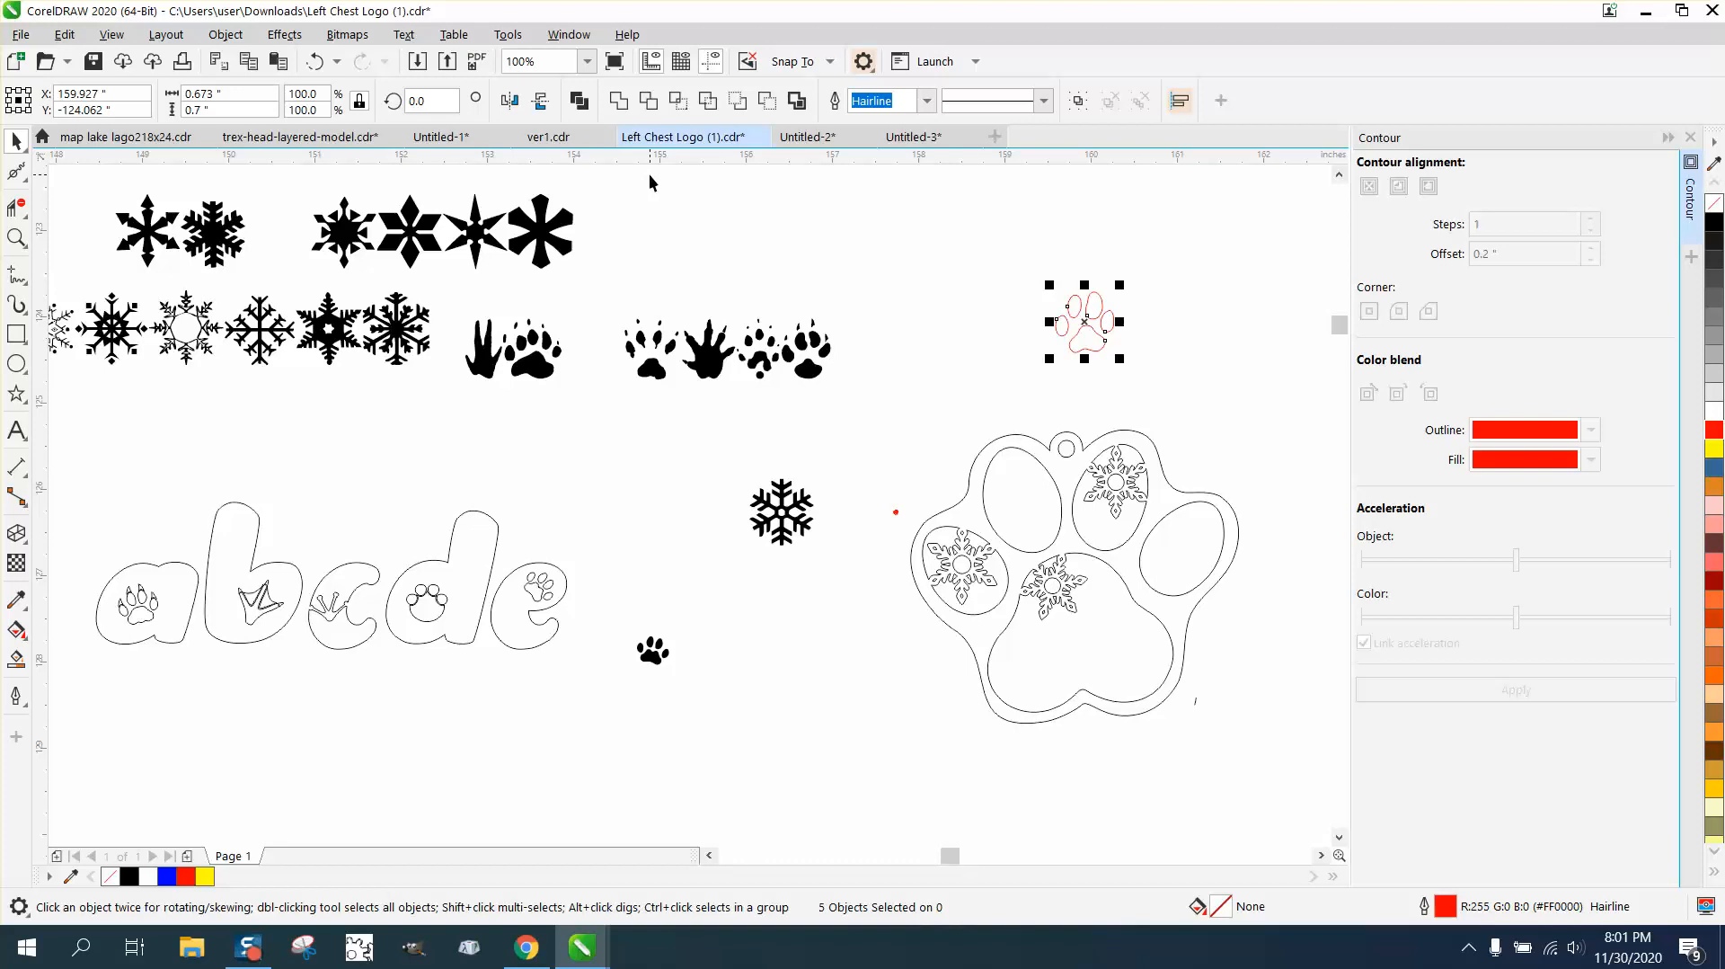
scroll(648, 175, "down", 2)
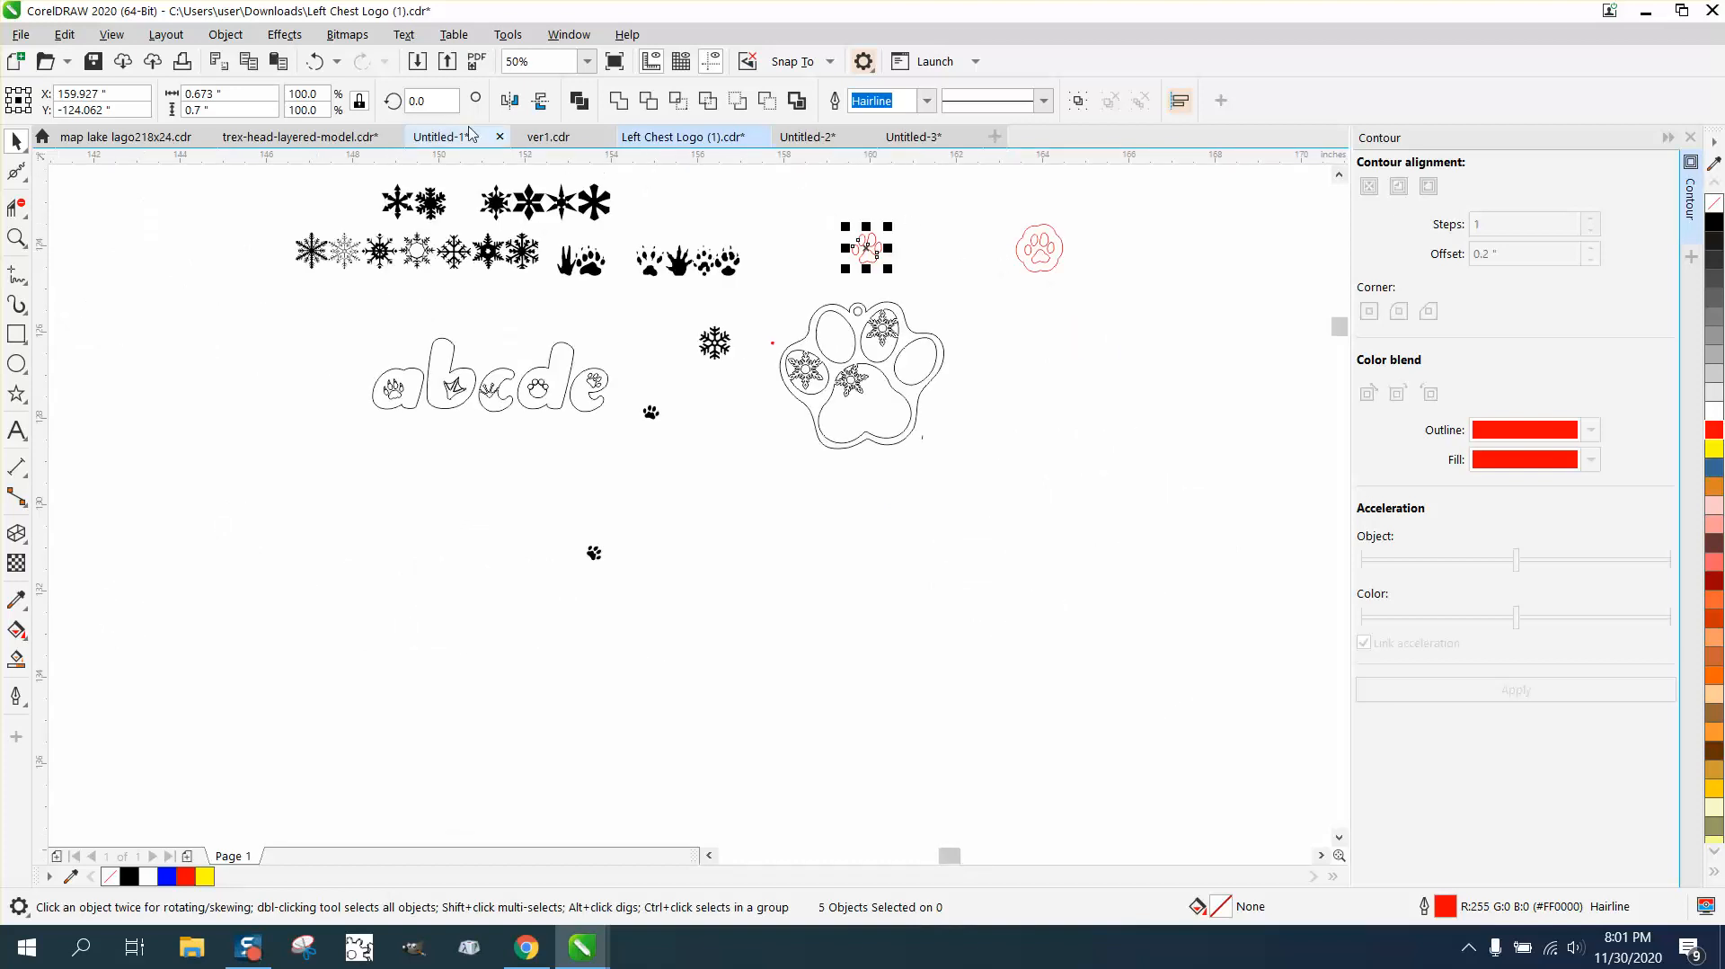
left_click(320, 65)
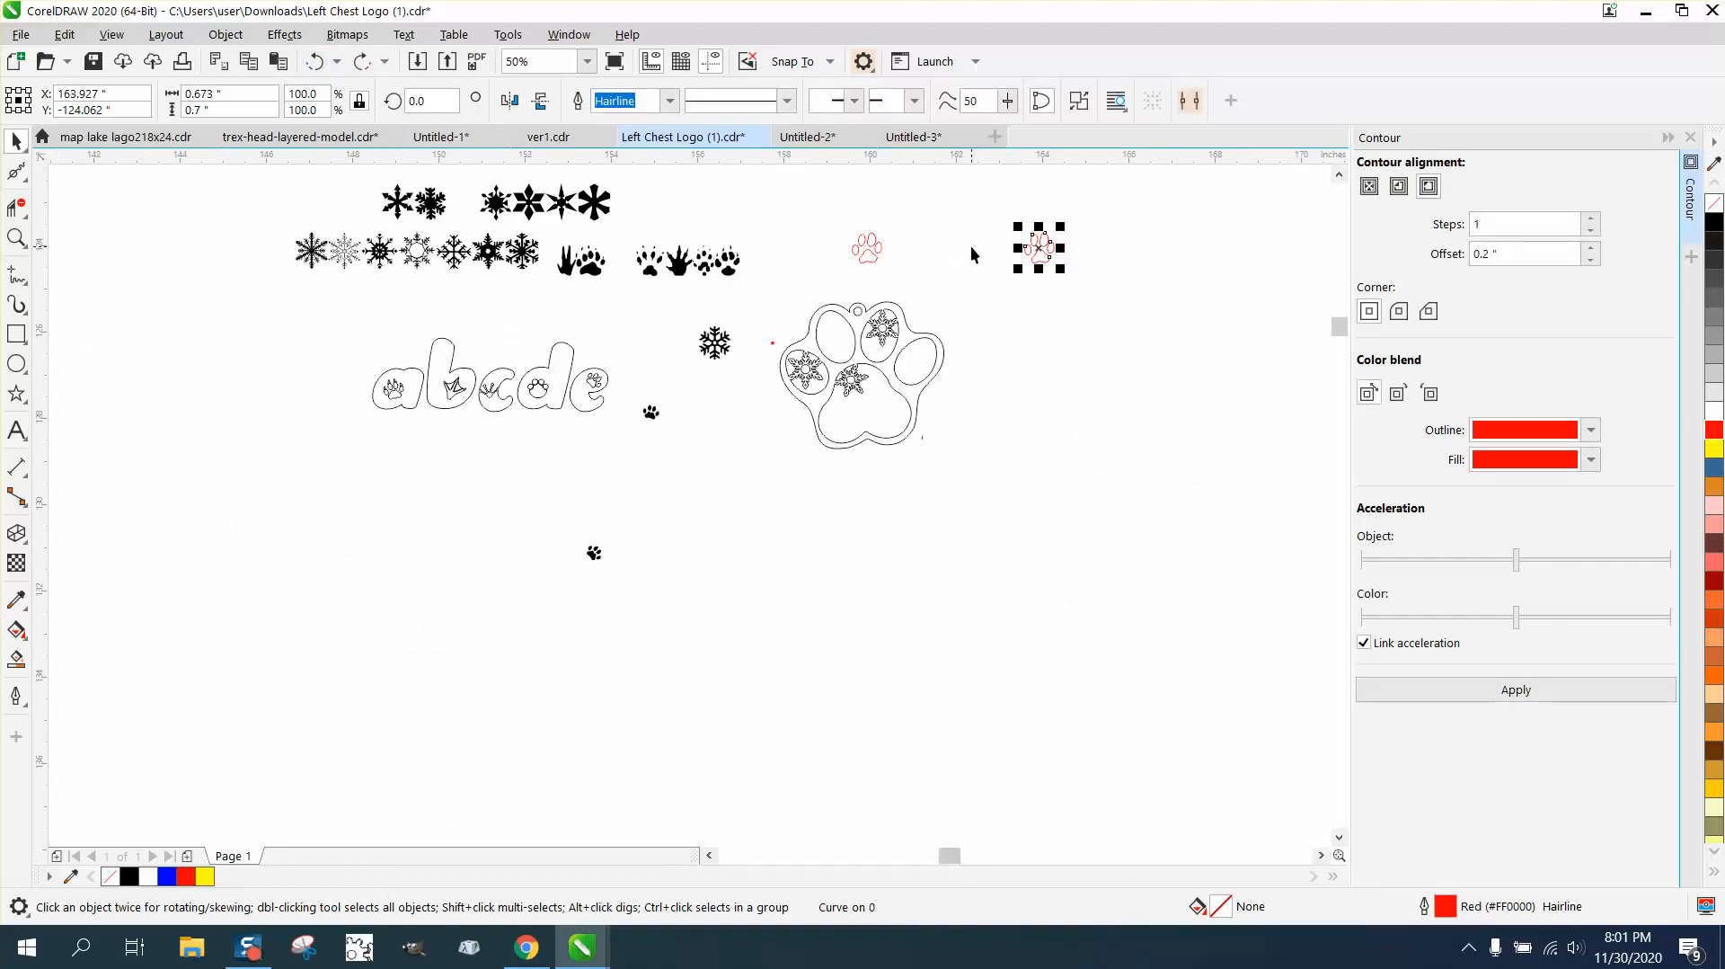
Apply a one-step outside contour with a 0.05" offset to the paw's boundary curve
left_click(18, 238)
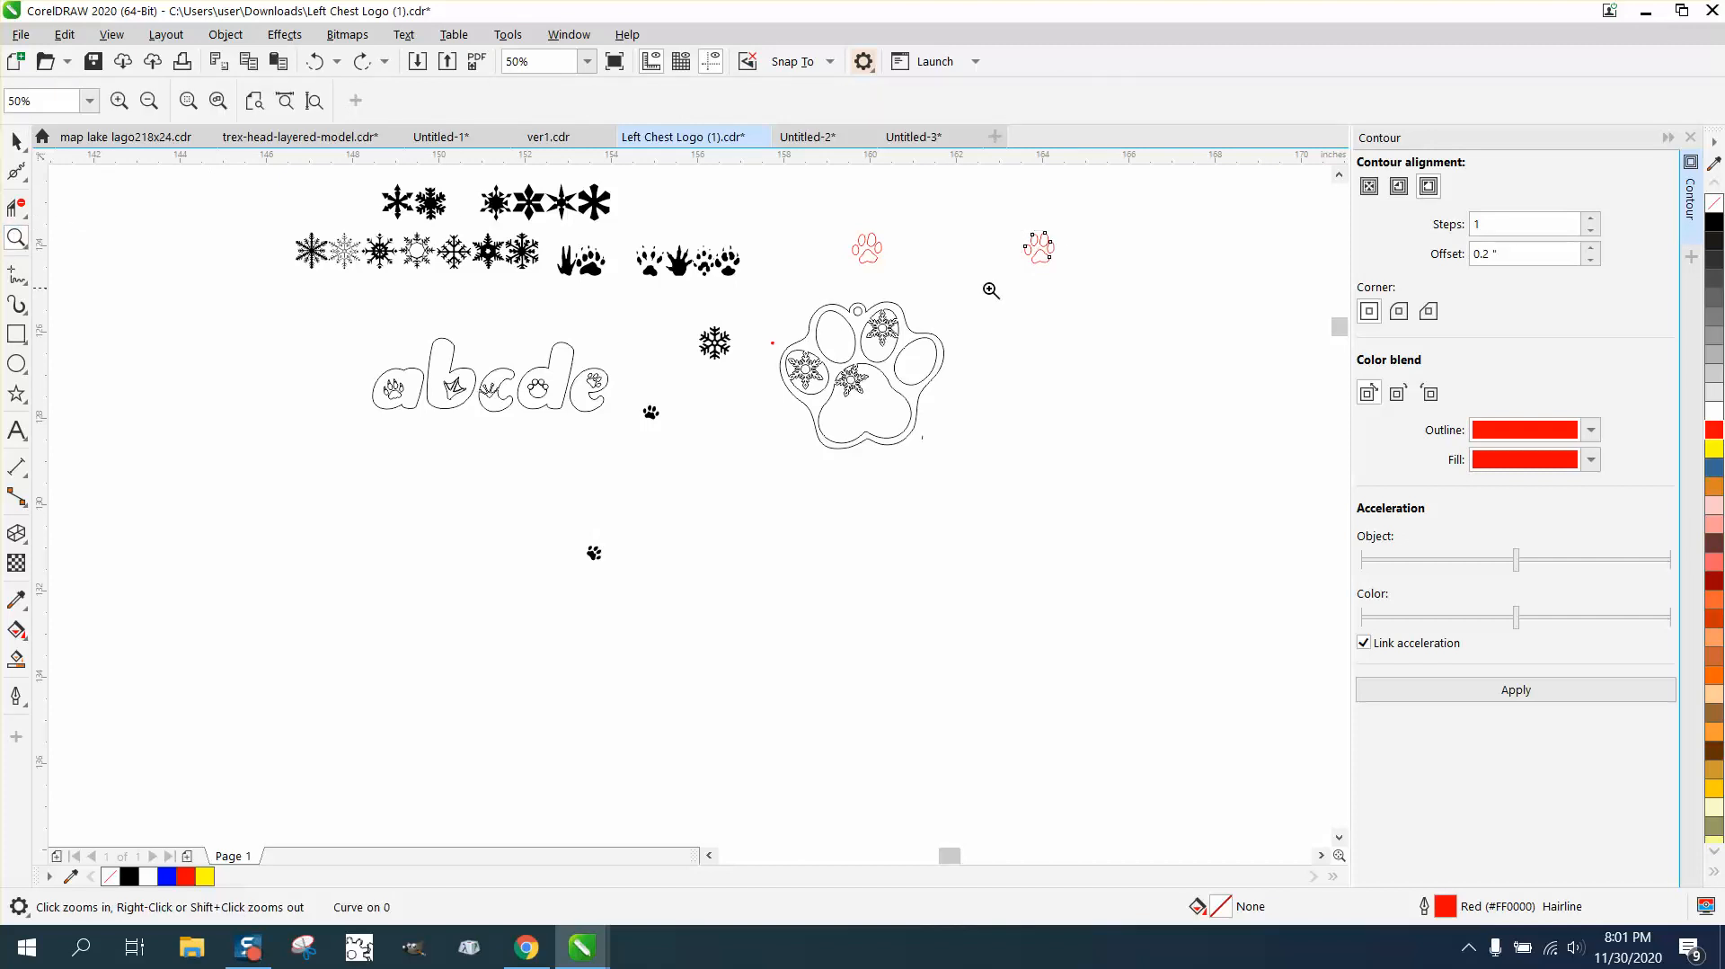
left_click_drag(1009, 231, 1115, 289)
left_click(16, 141)
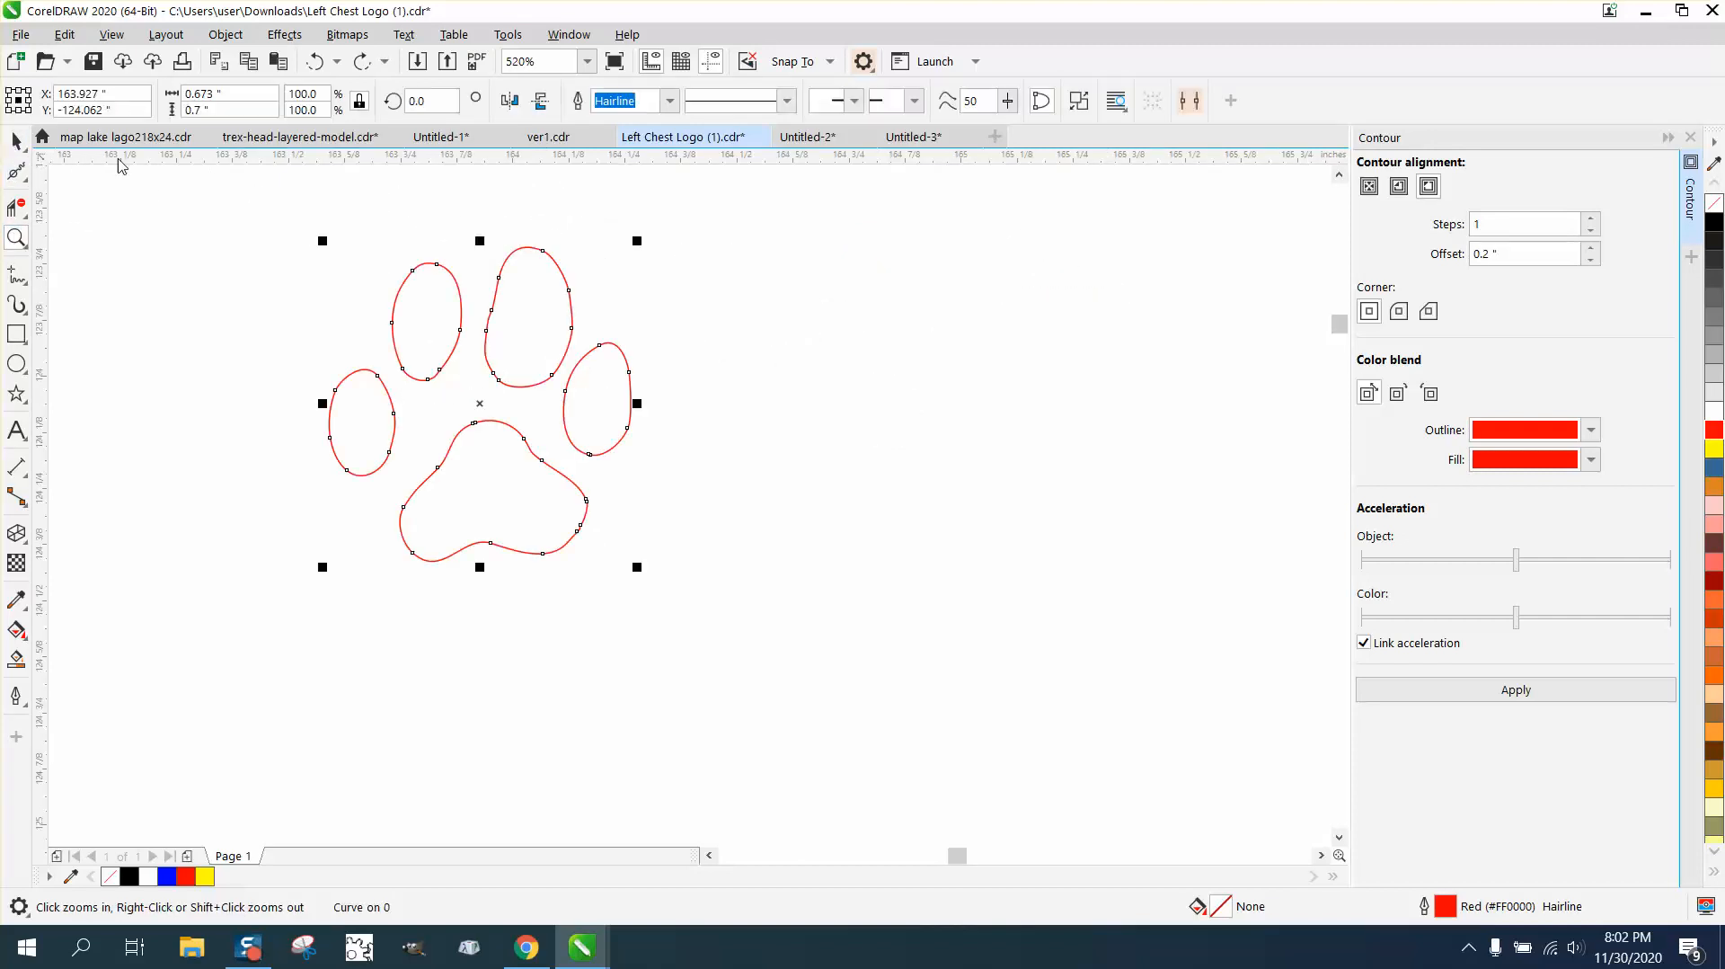
left_click_drag(1507, 259, 1444, 259)
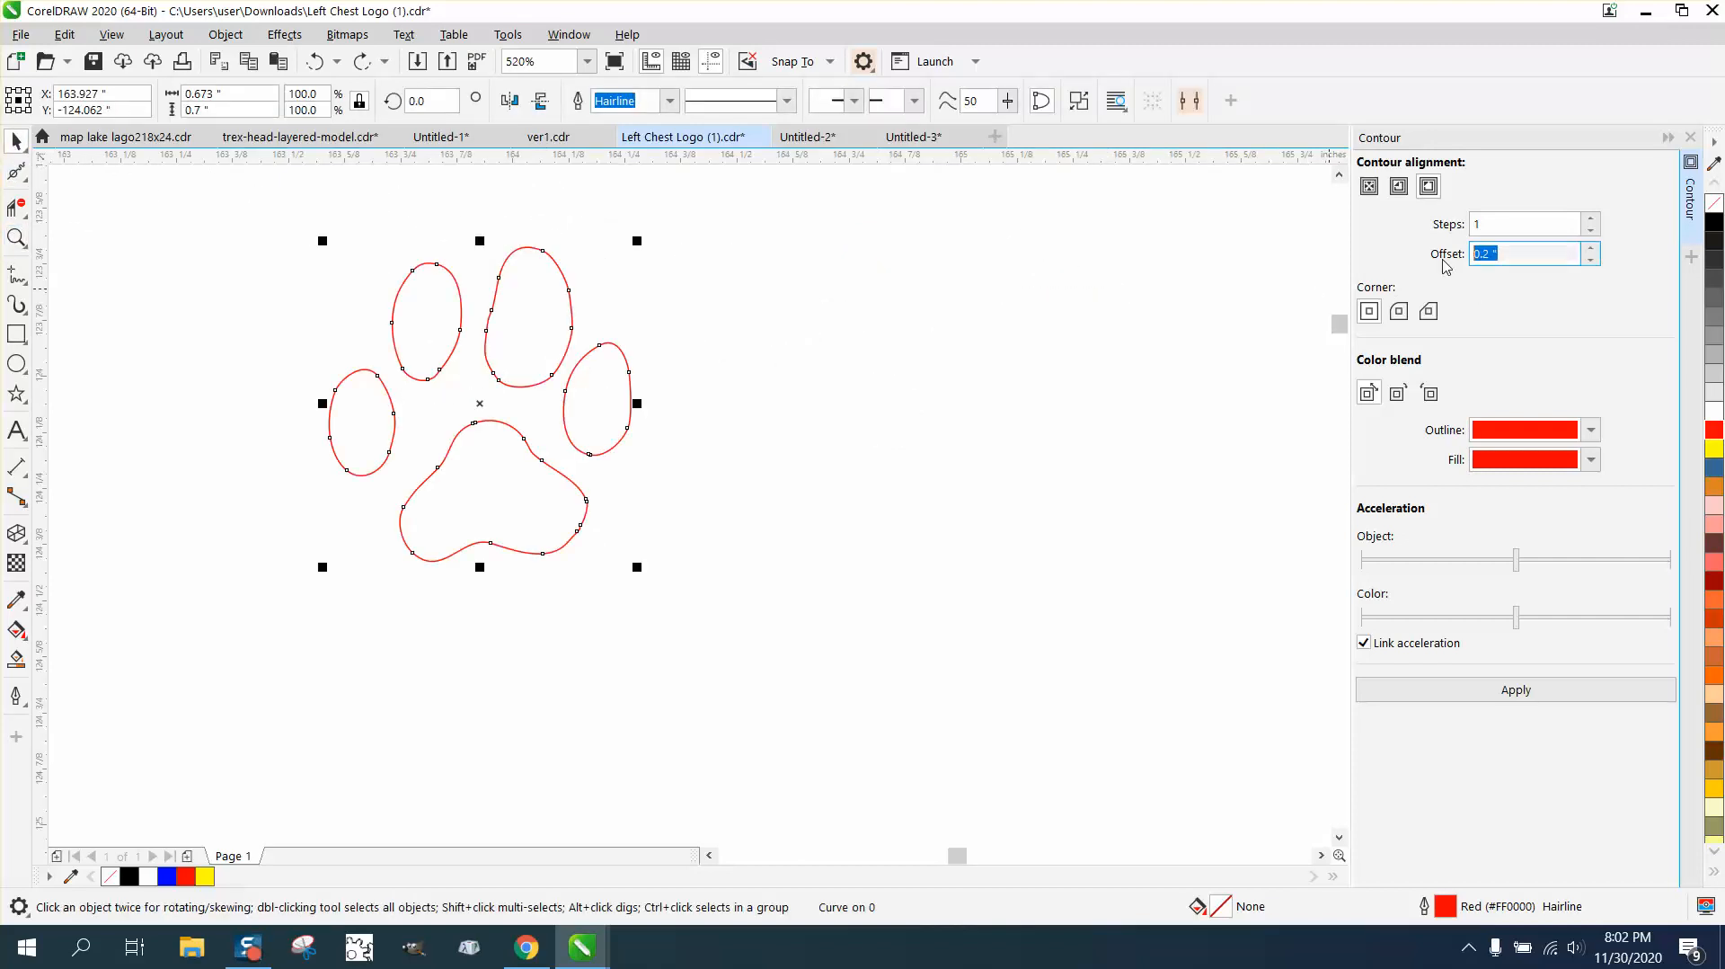
type(".05")
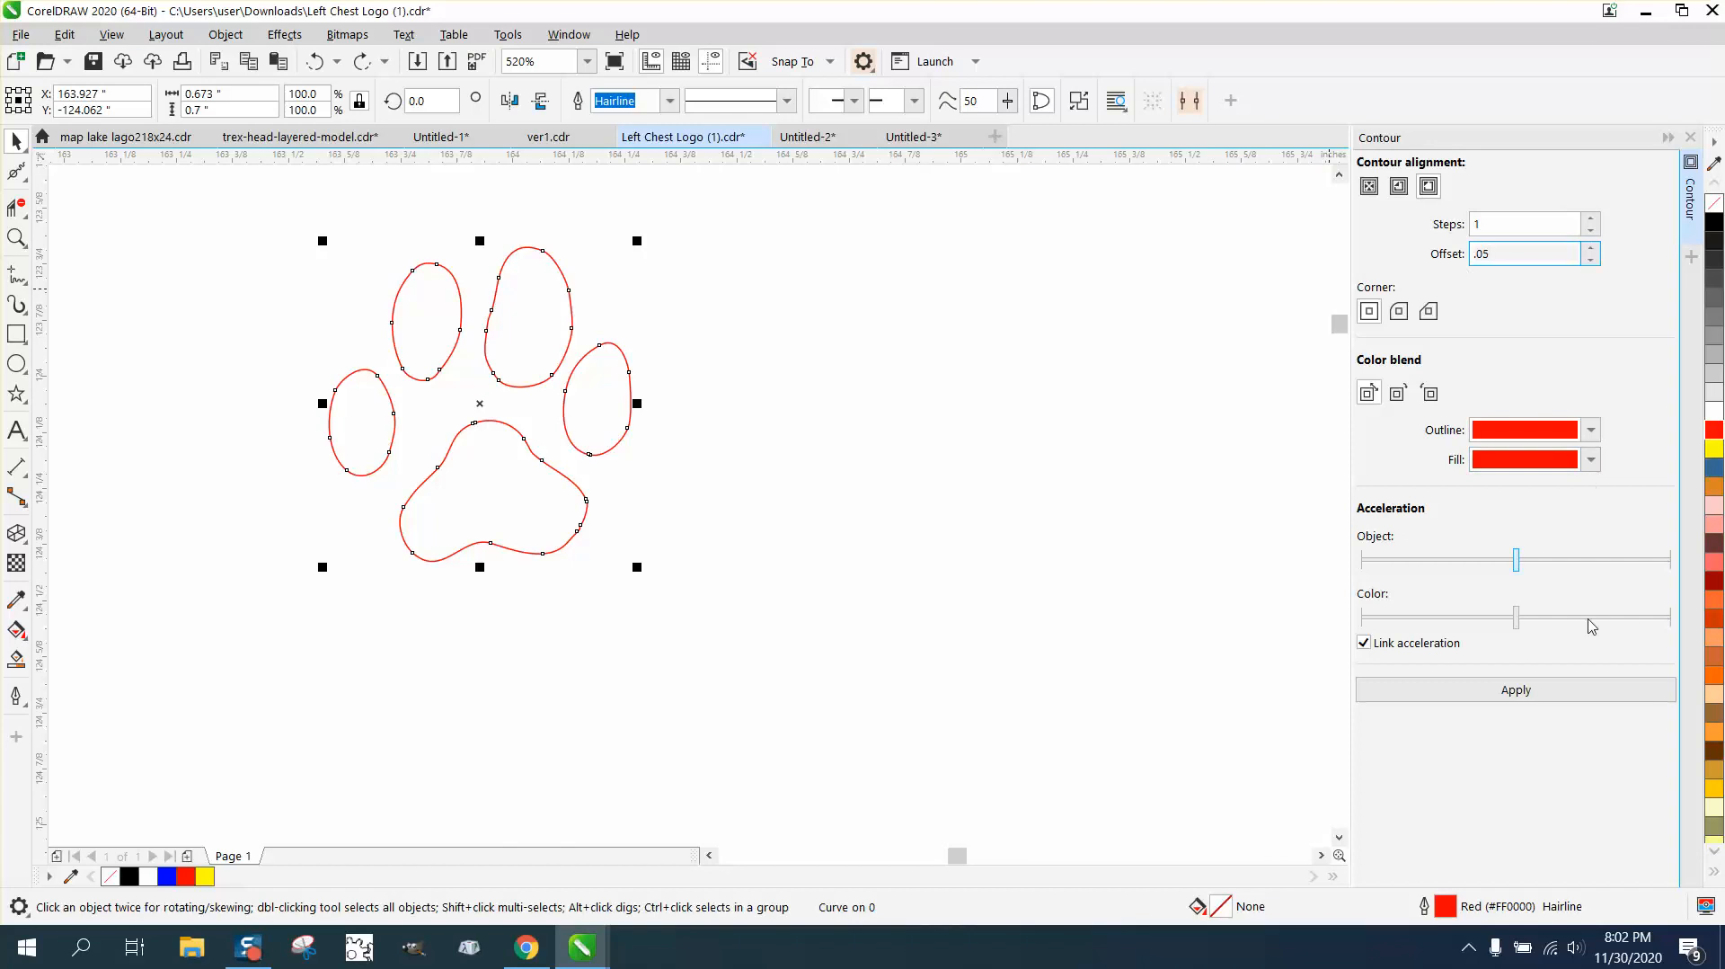
left_click(1545, 690)
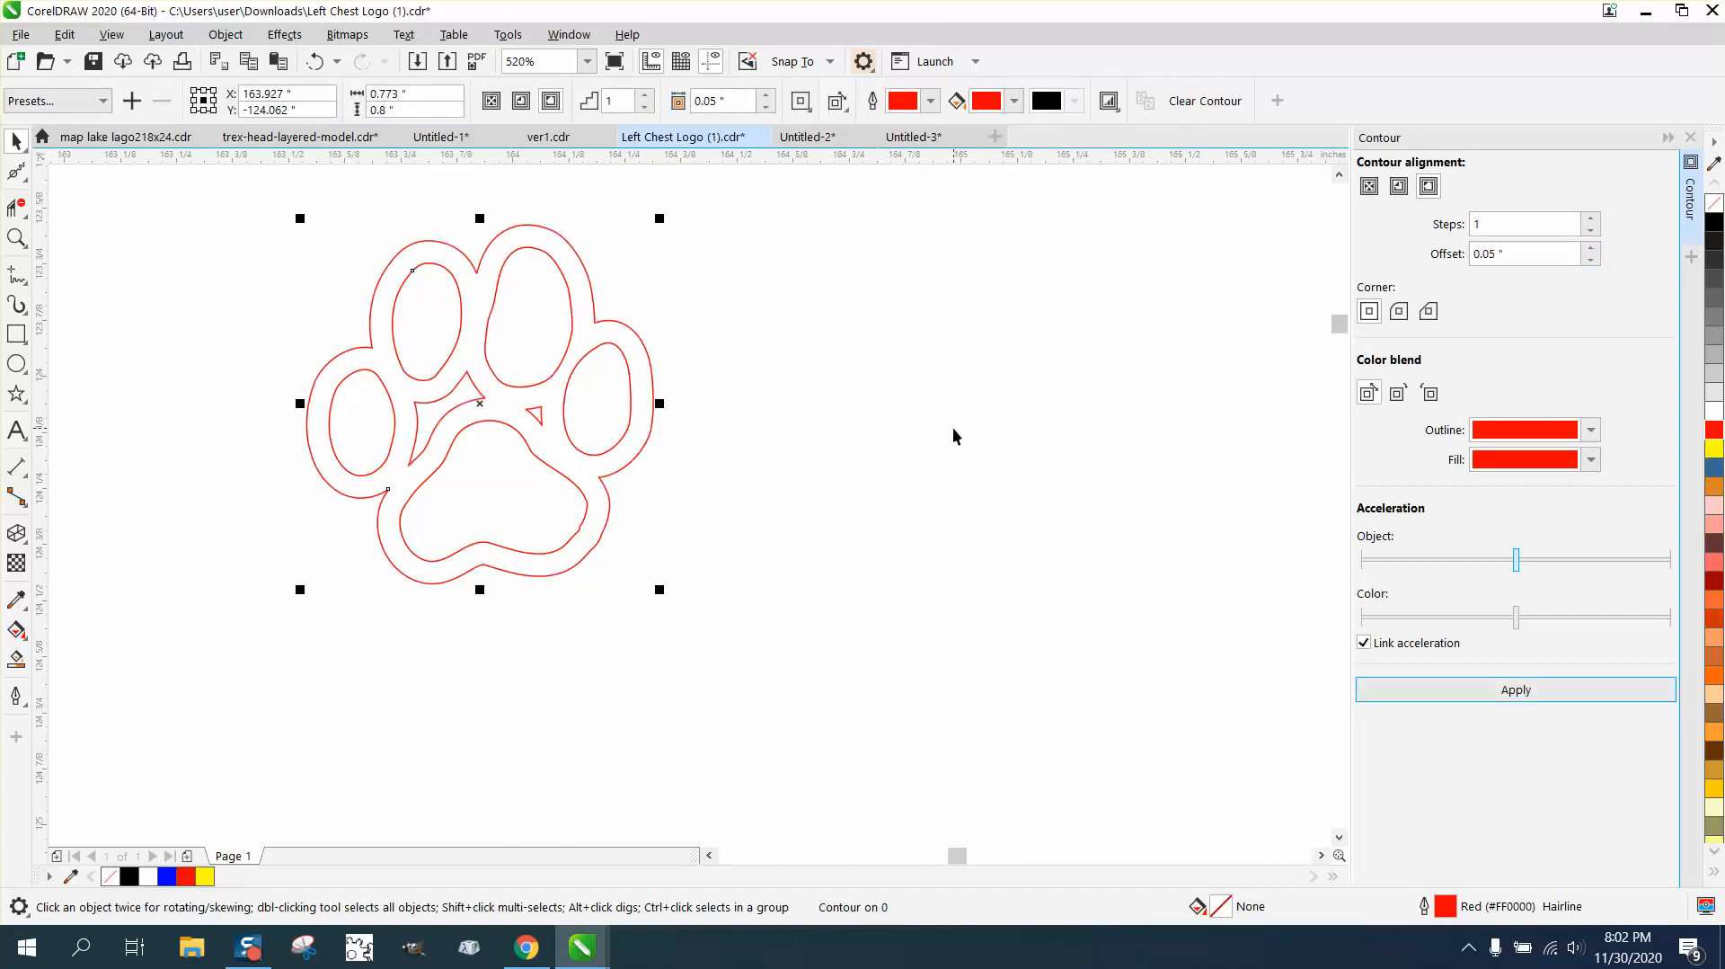
Break the contour apart from the paw, and break the resulting contour curve into separate pieces
left_click(225, 34)
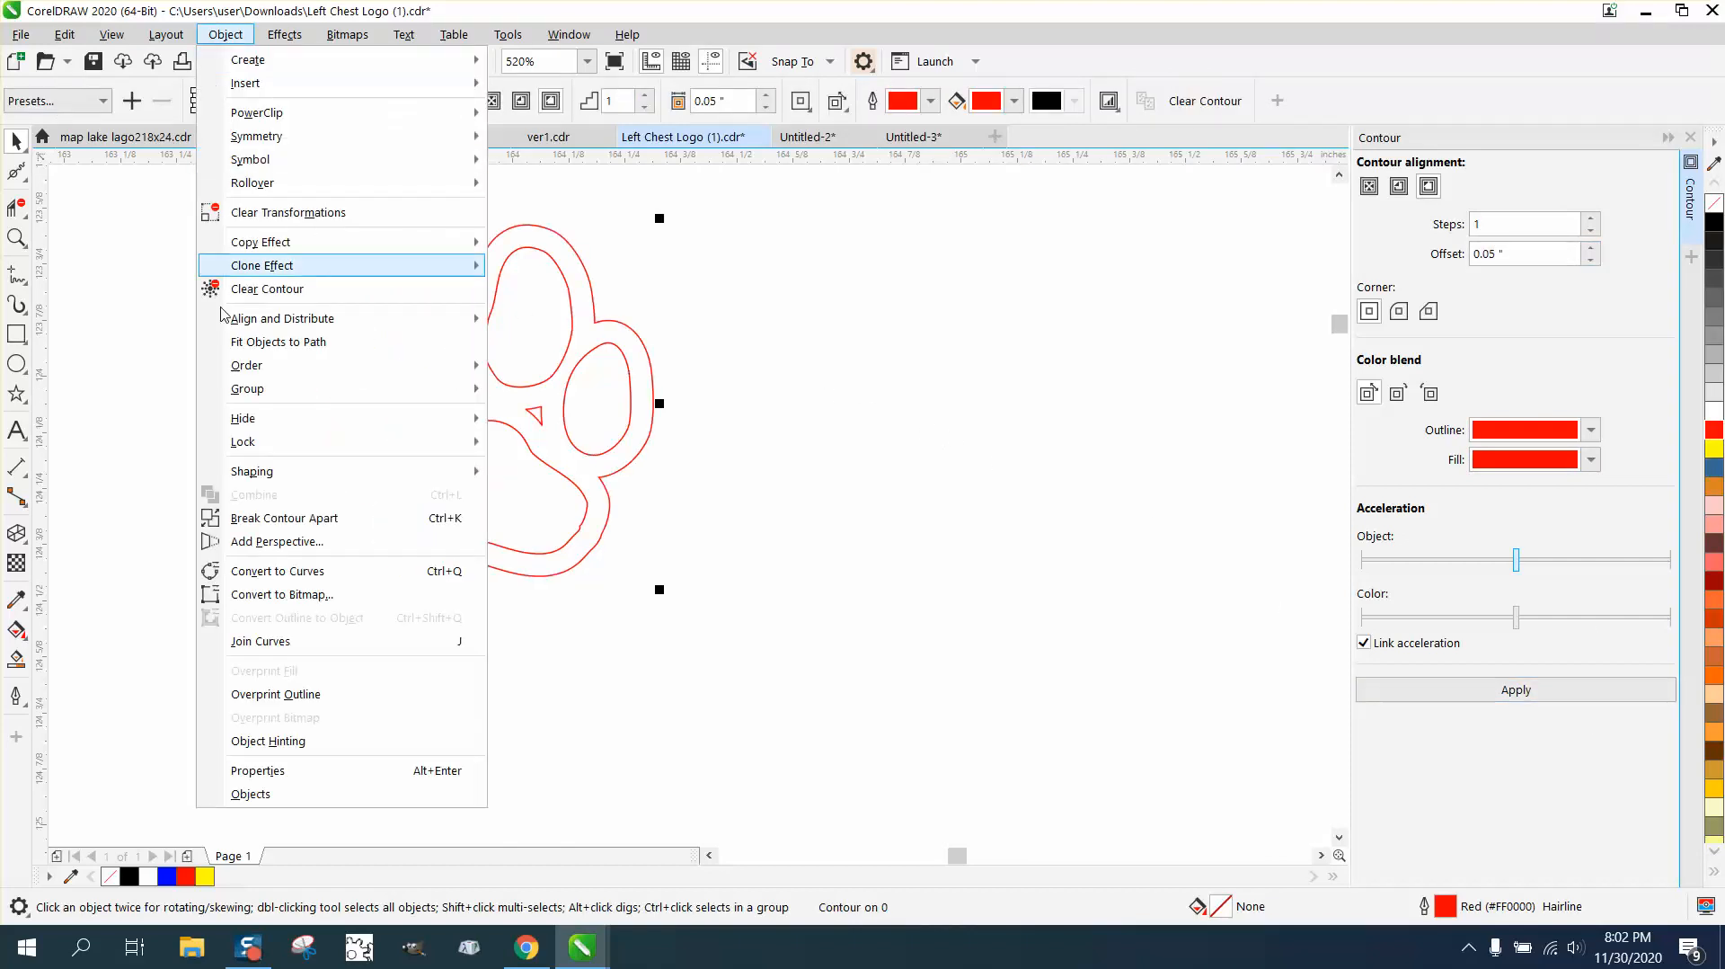
left_click(254, 514)
left_click(254, 512)
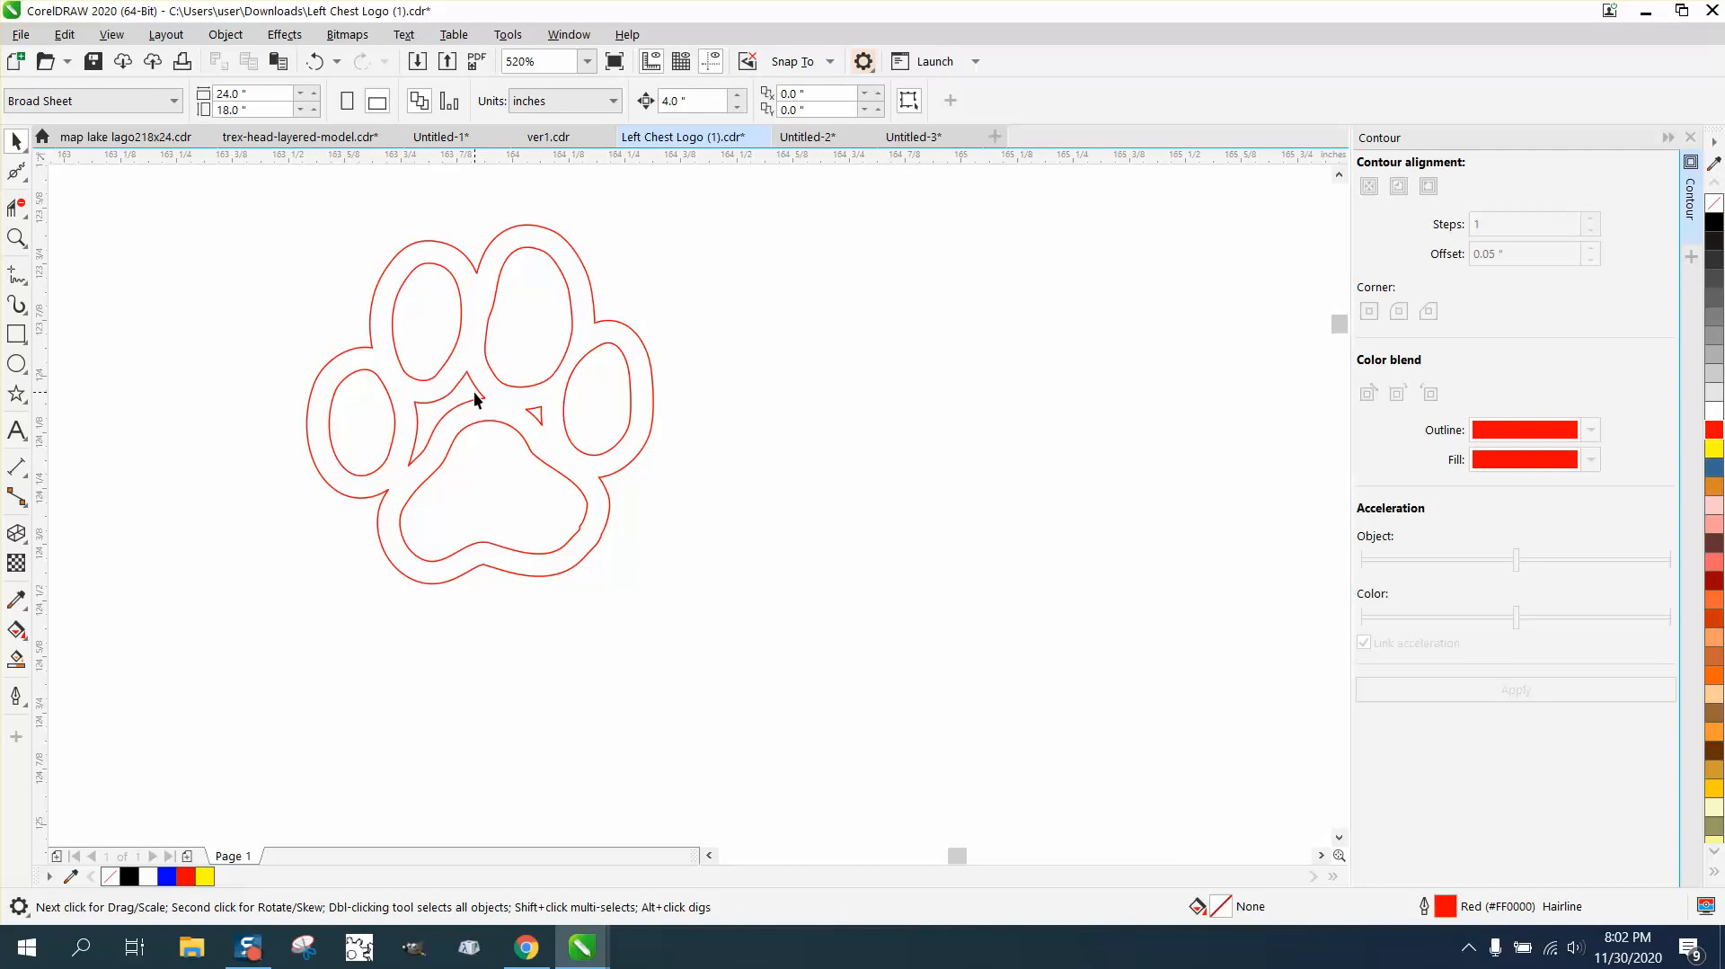
left_click(477, 395)
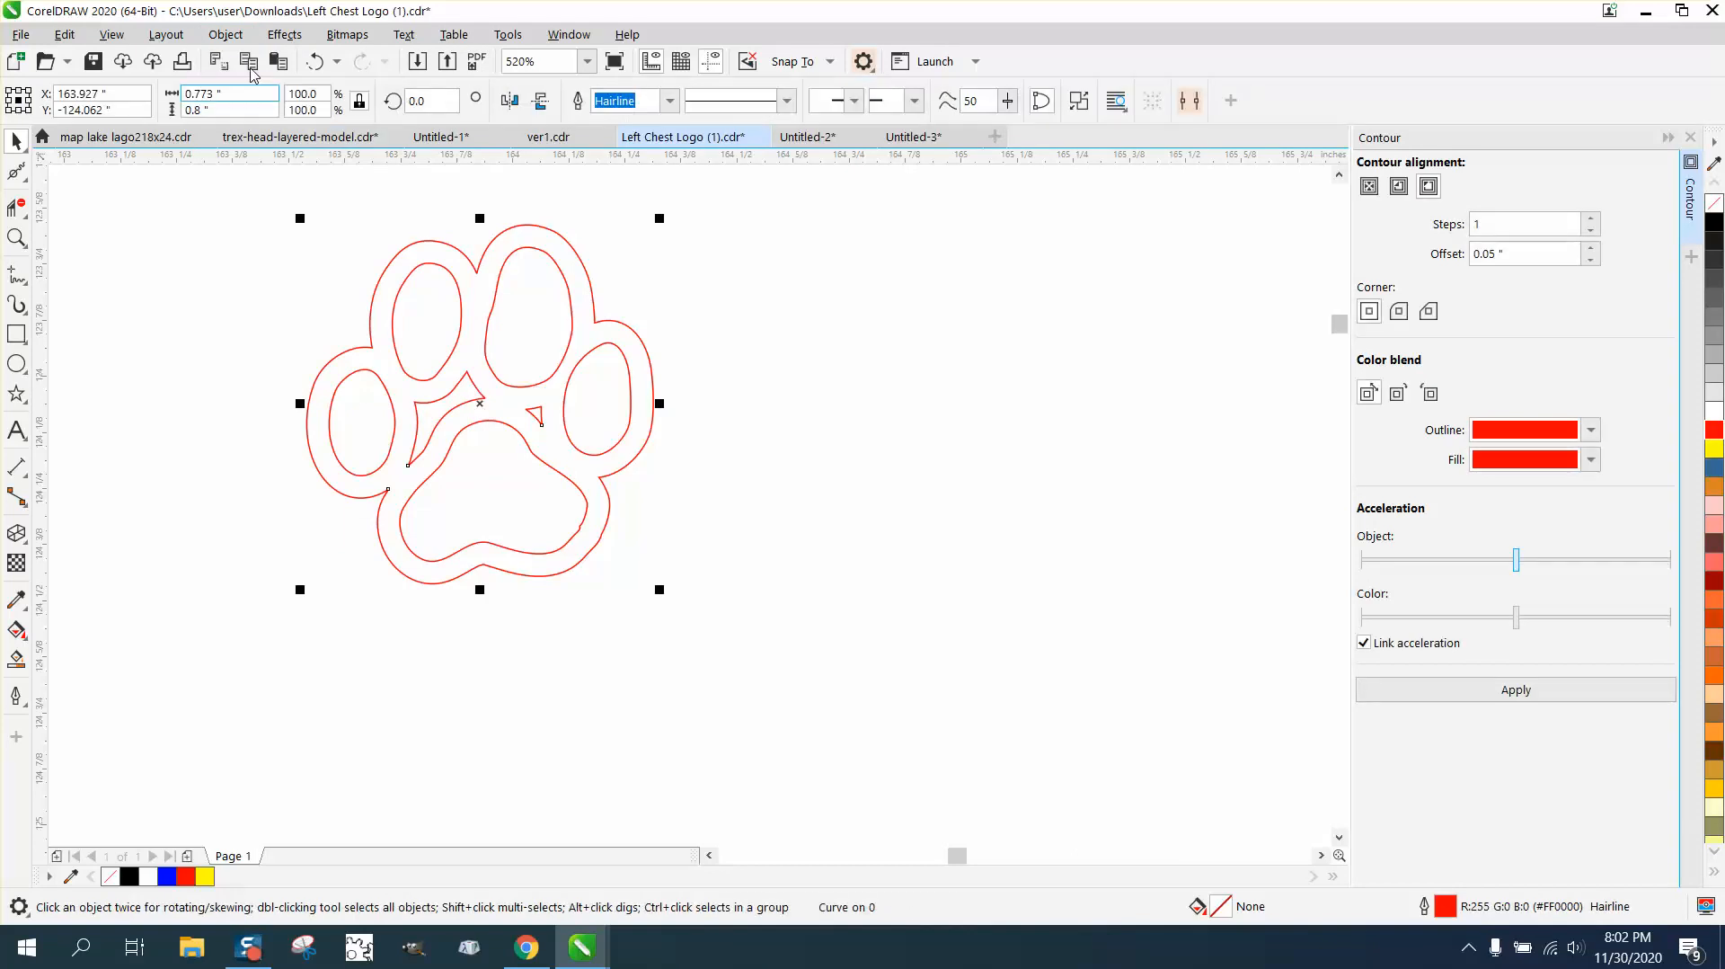
left_click(225, 35)
left_click(255, 512)
left_click(249, 484)
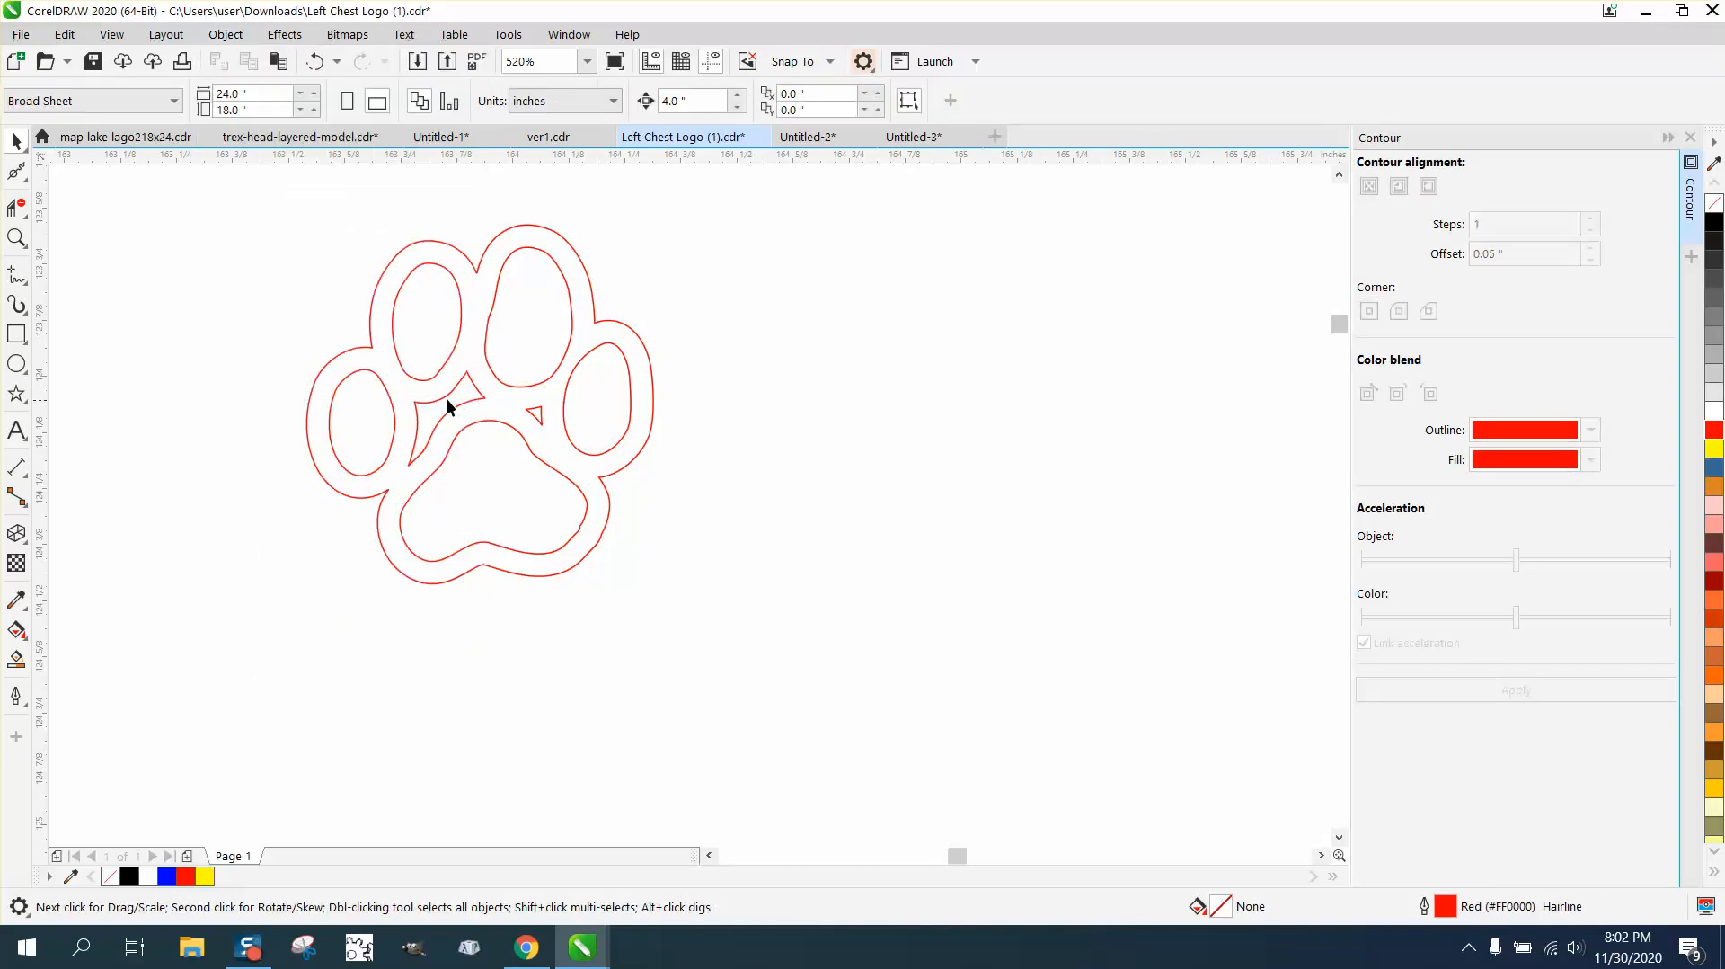
Delete the irregular leftover contour piece between the left toes and the main pad
left_click(450, 396)
left_click(471, 390)
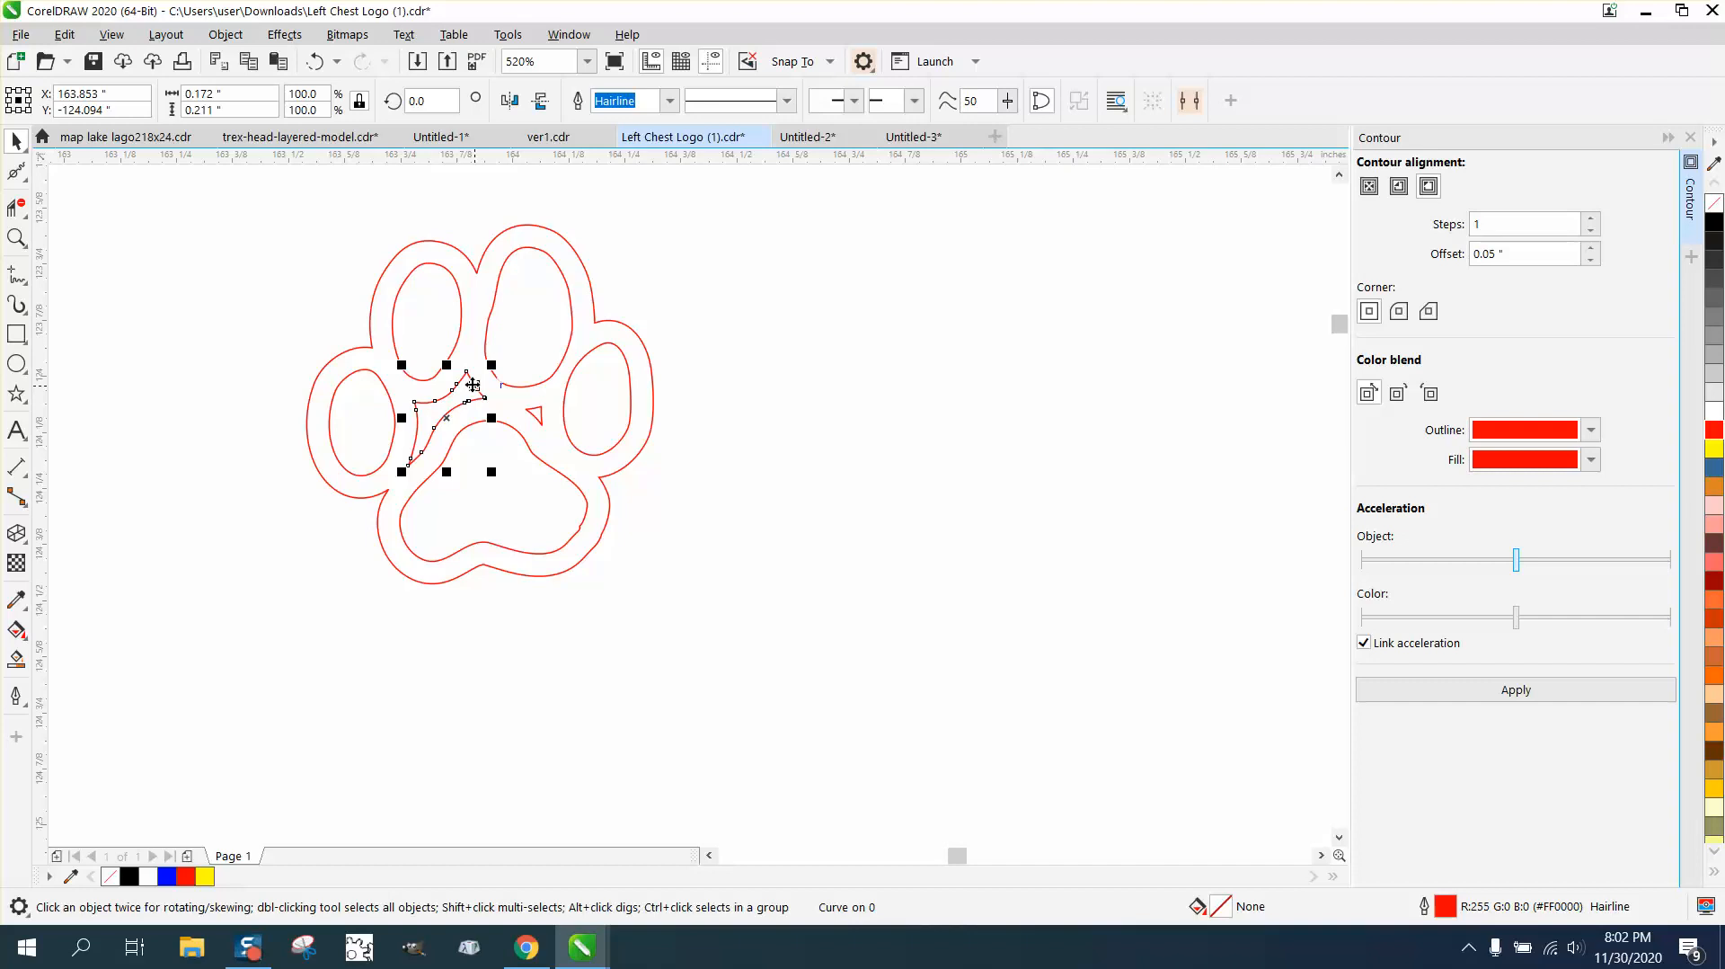
key("Delete")
Try to delete the small leftover triangle between the right toes and the main pad, and undo the deletion
left_click(540, 411)
key("Delete")
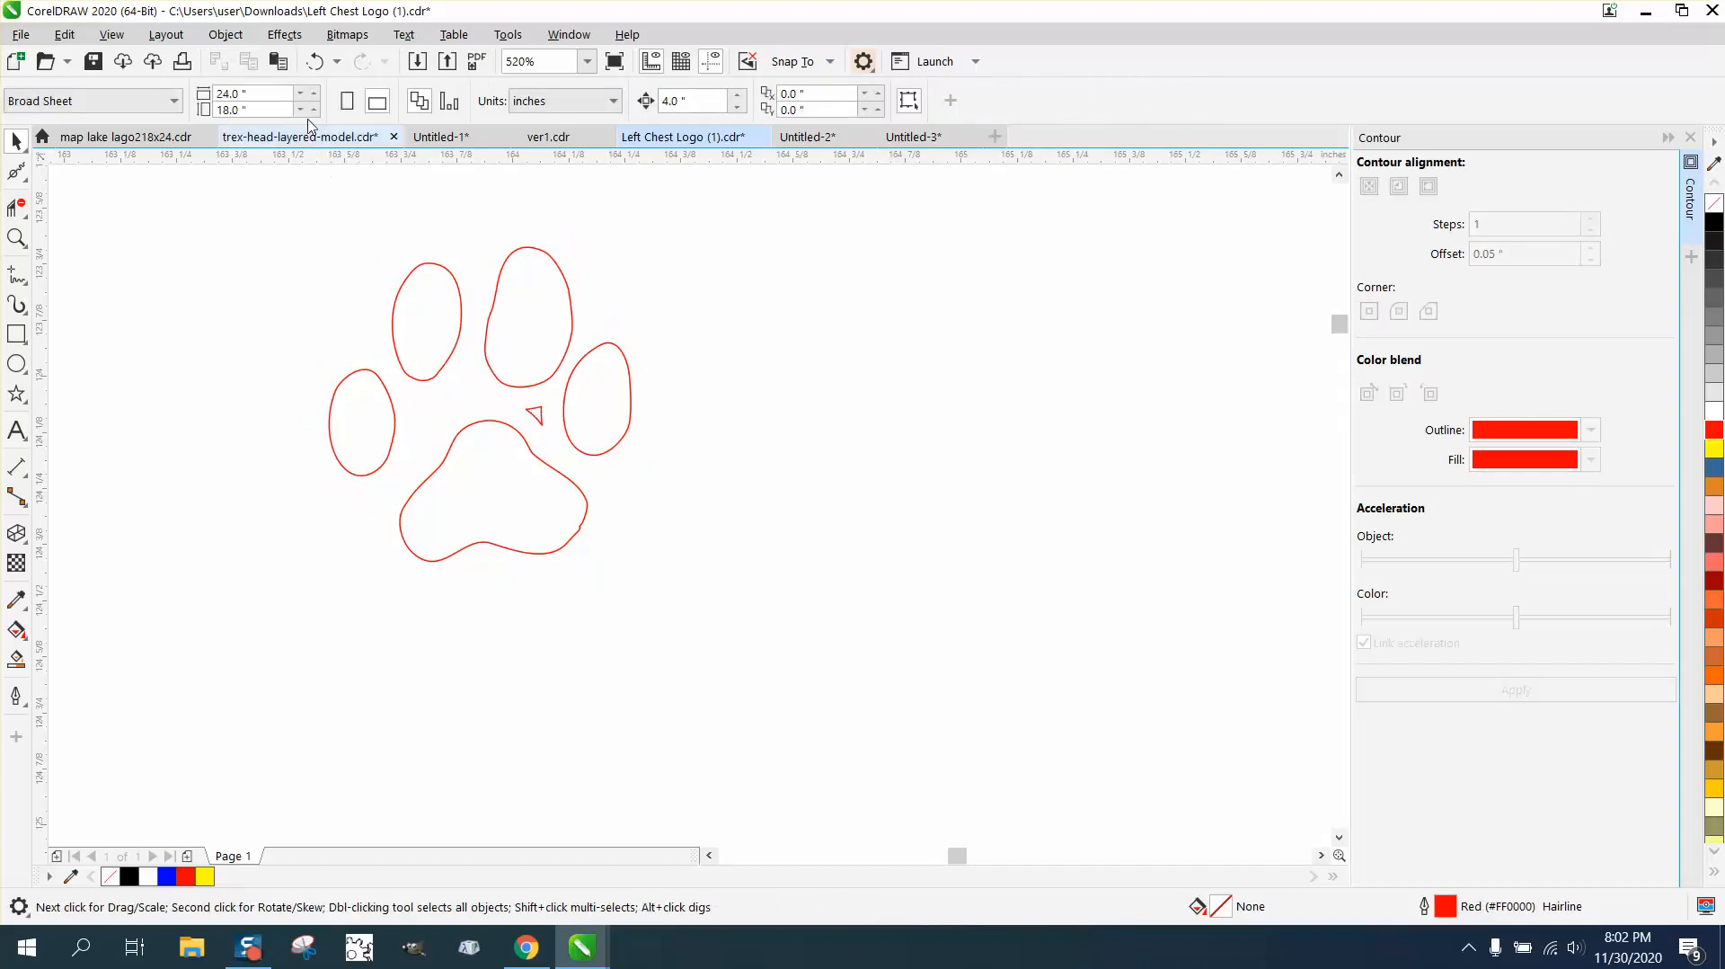
key("ctrl+z")
left_click(779, 323)
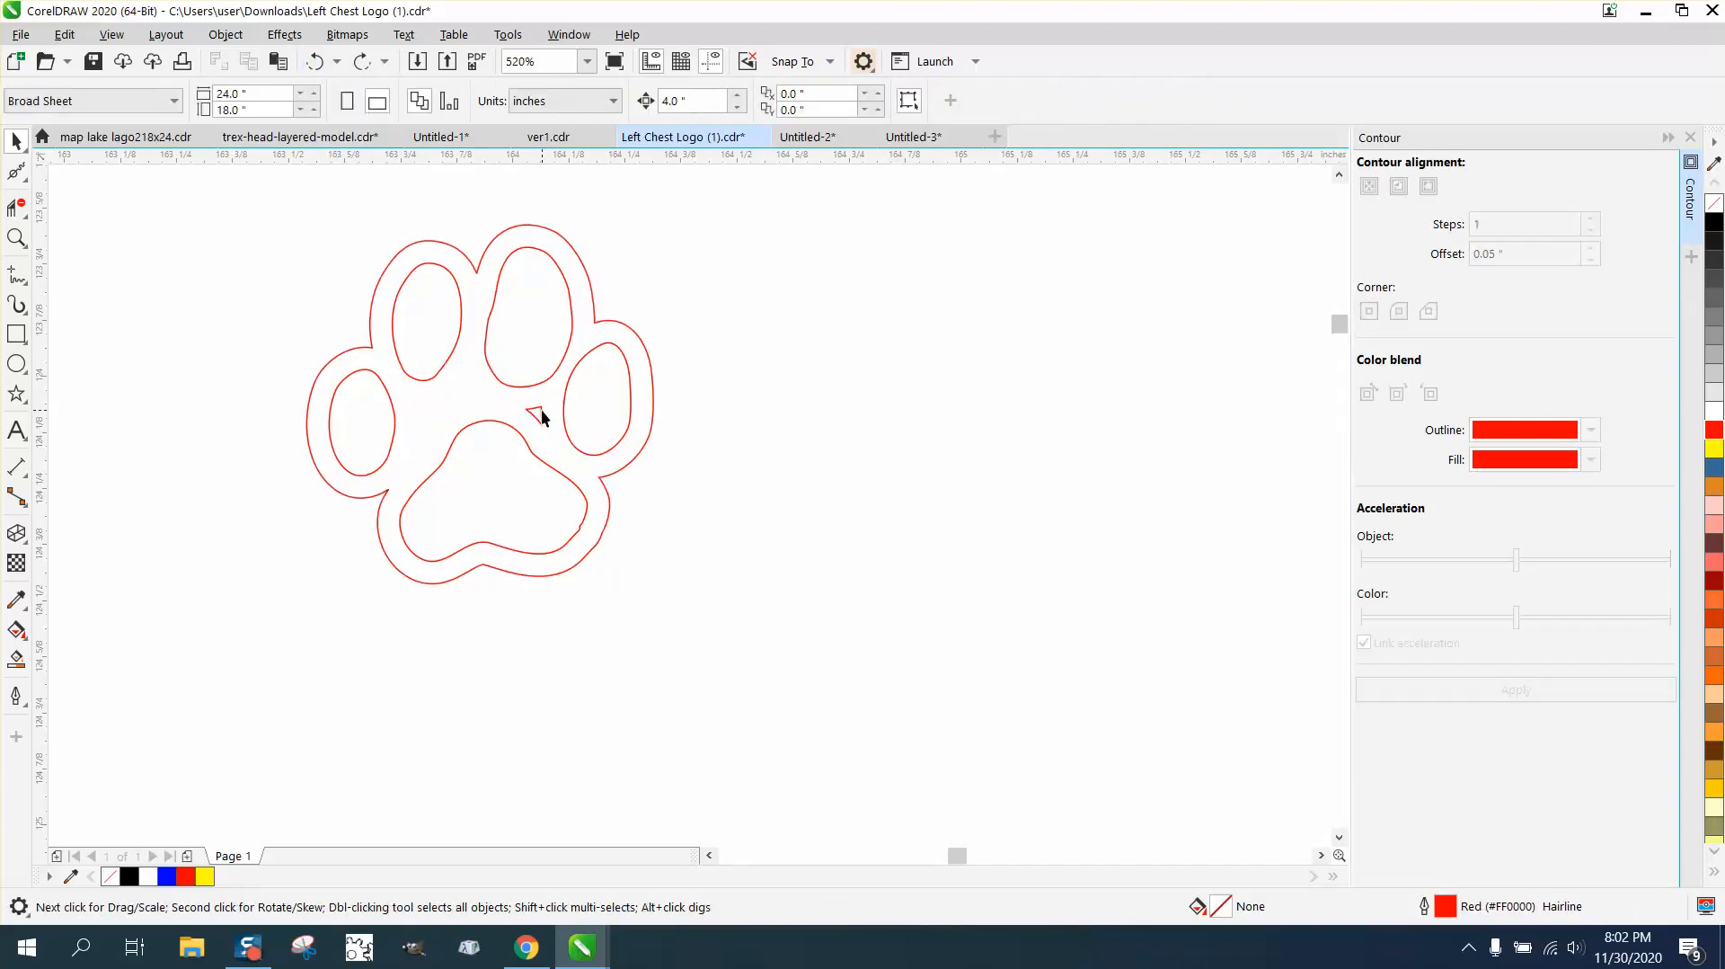
Delete the small leftover triangle between the right toes and the main pad
left_click(535, 415)
key("Delete")
scroll(730, 411, "down", 2)
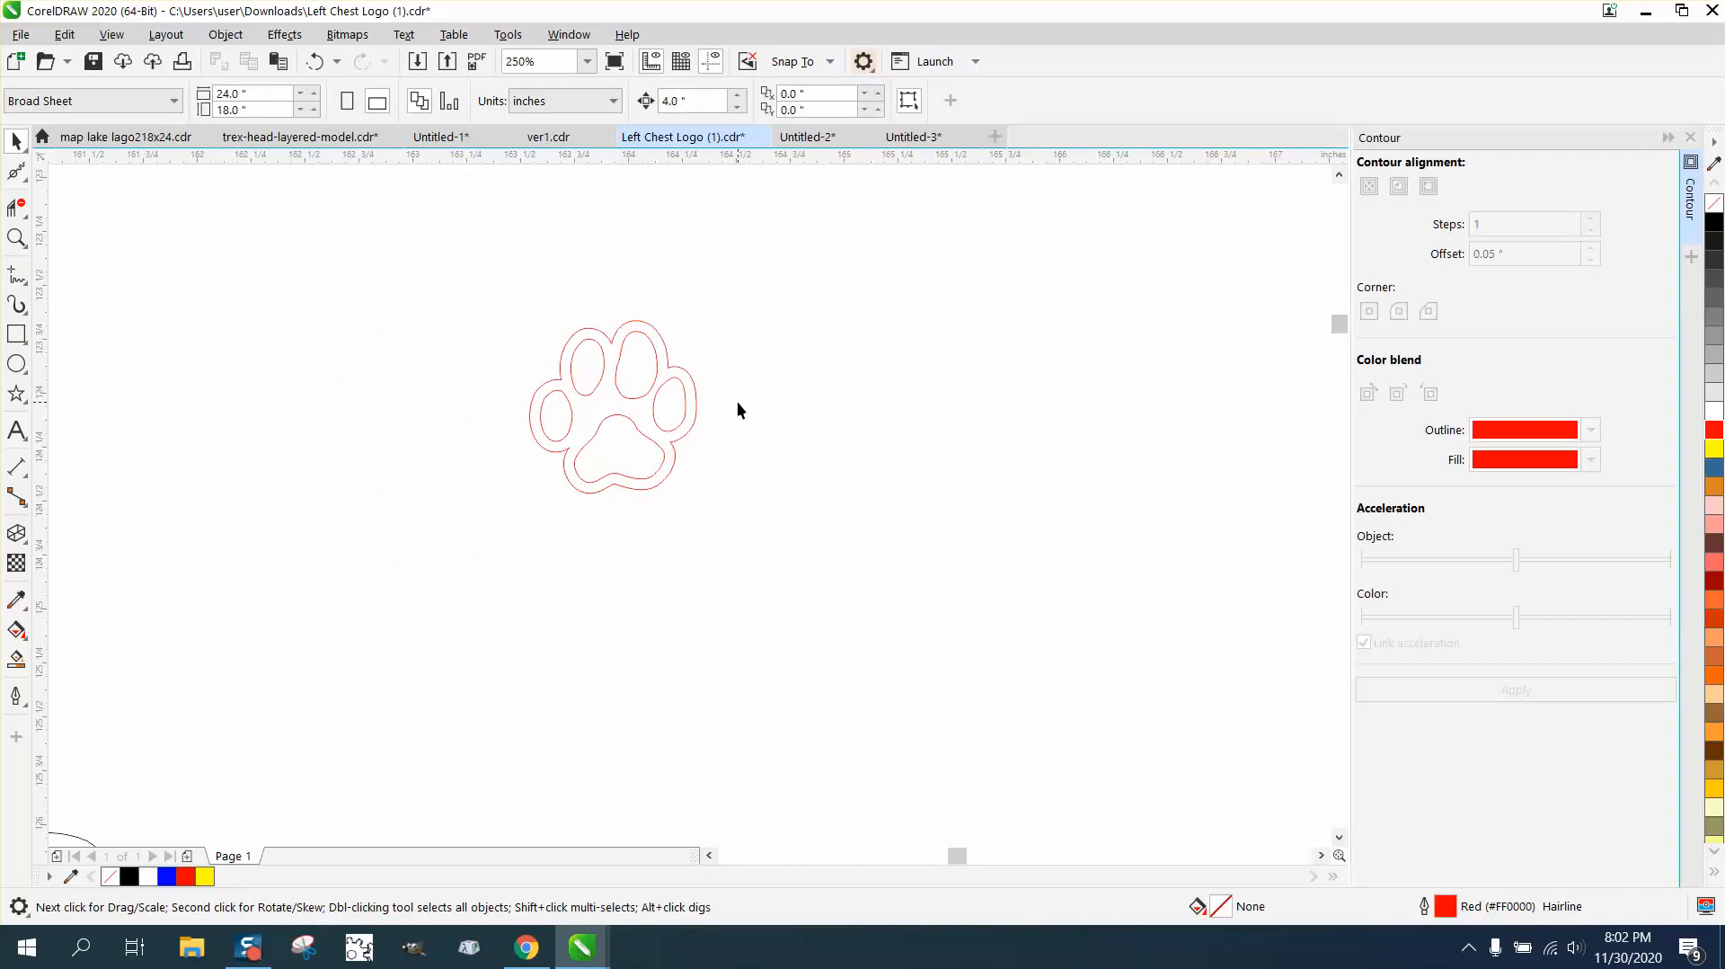
Move the black snowflake from beside the black paw ornament to the right of the contoured red paw
scroll(737, 401, "down", 2)
scroll(386, 505, "down", 1)
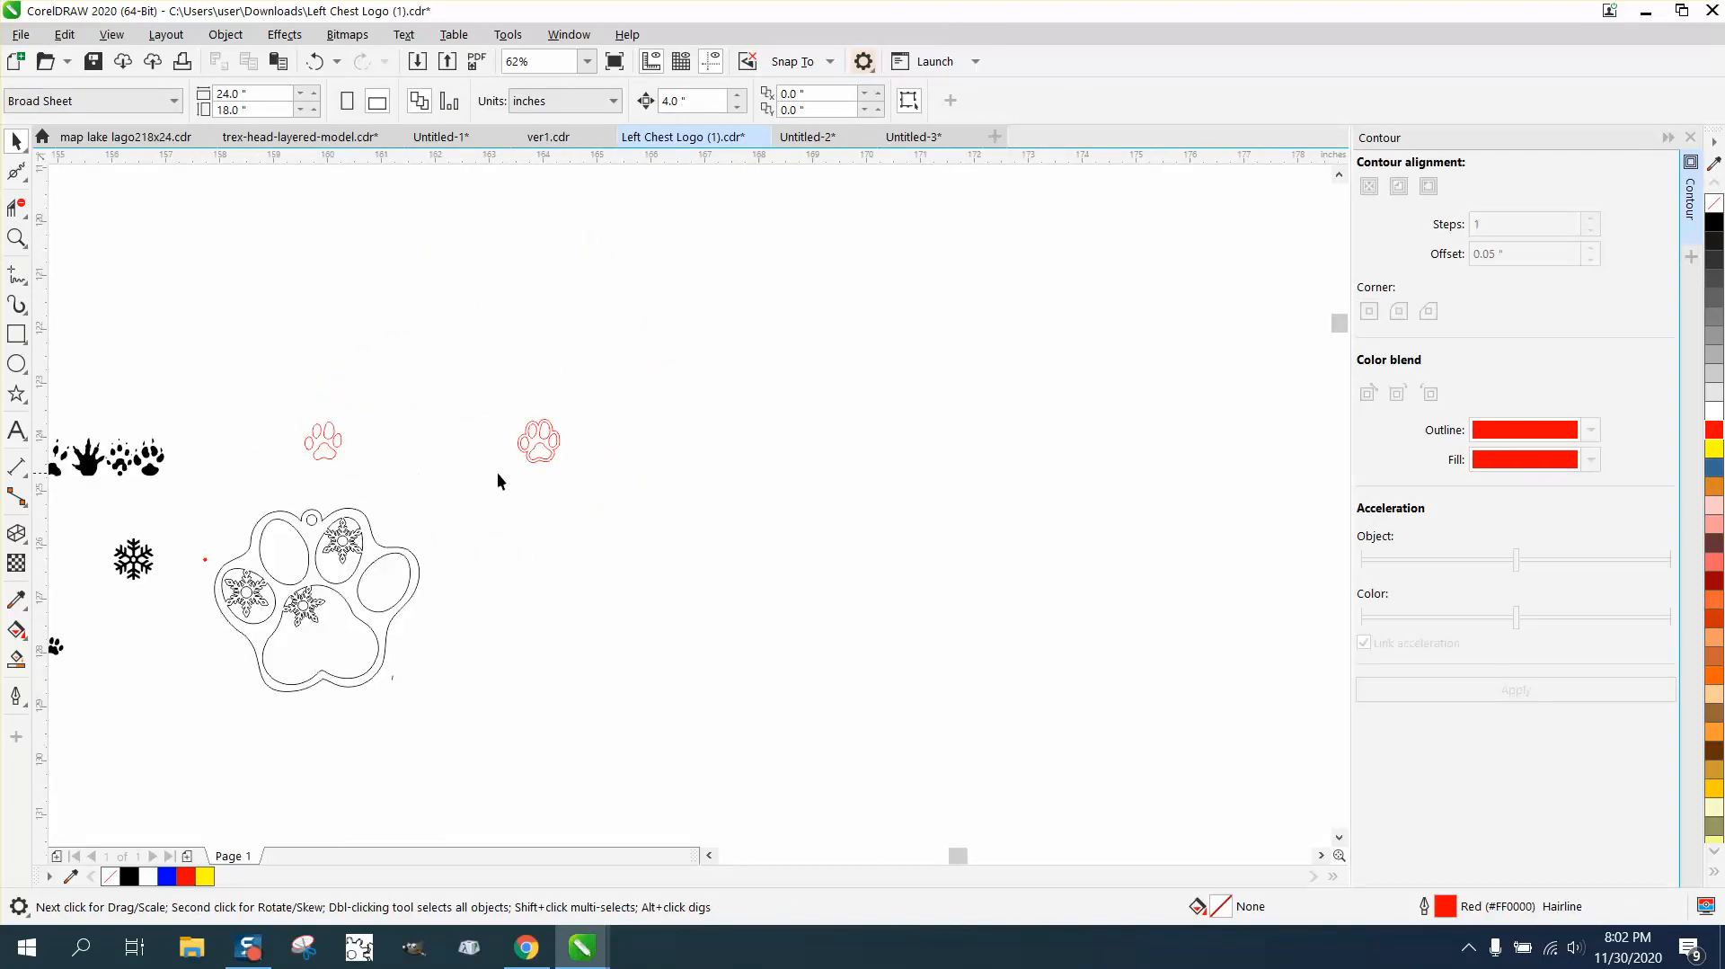
left_click_drag(133, 559, 677, 446)
key("z")
left_click_drag(465, 370, 815, 513)
left_click(17, 142)
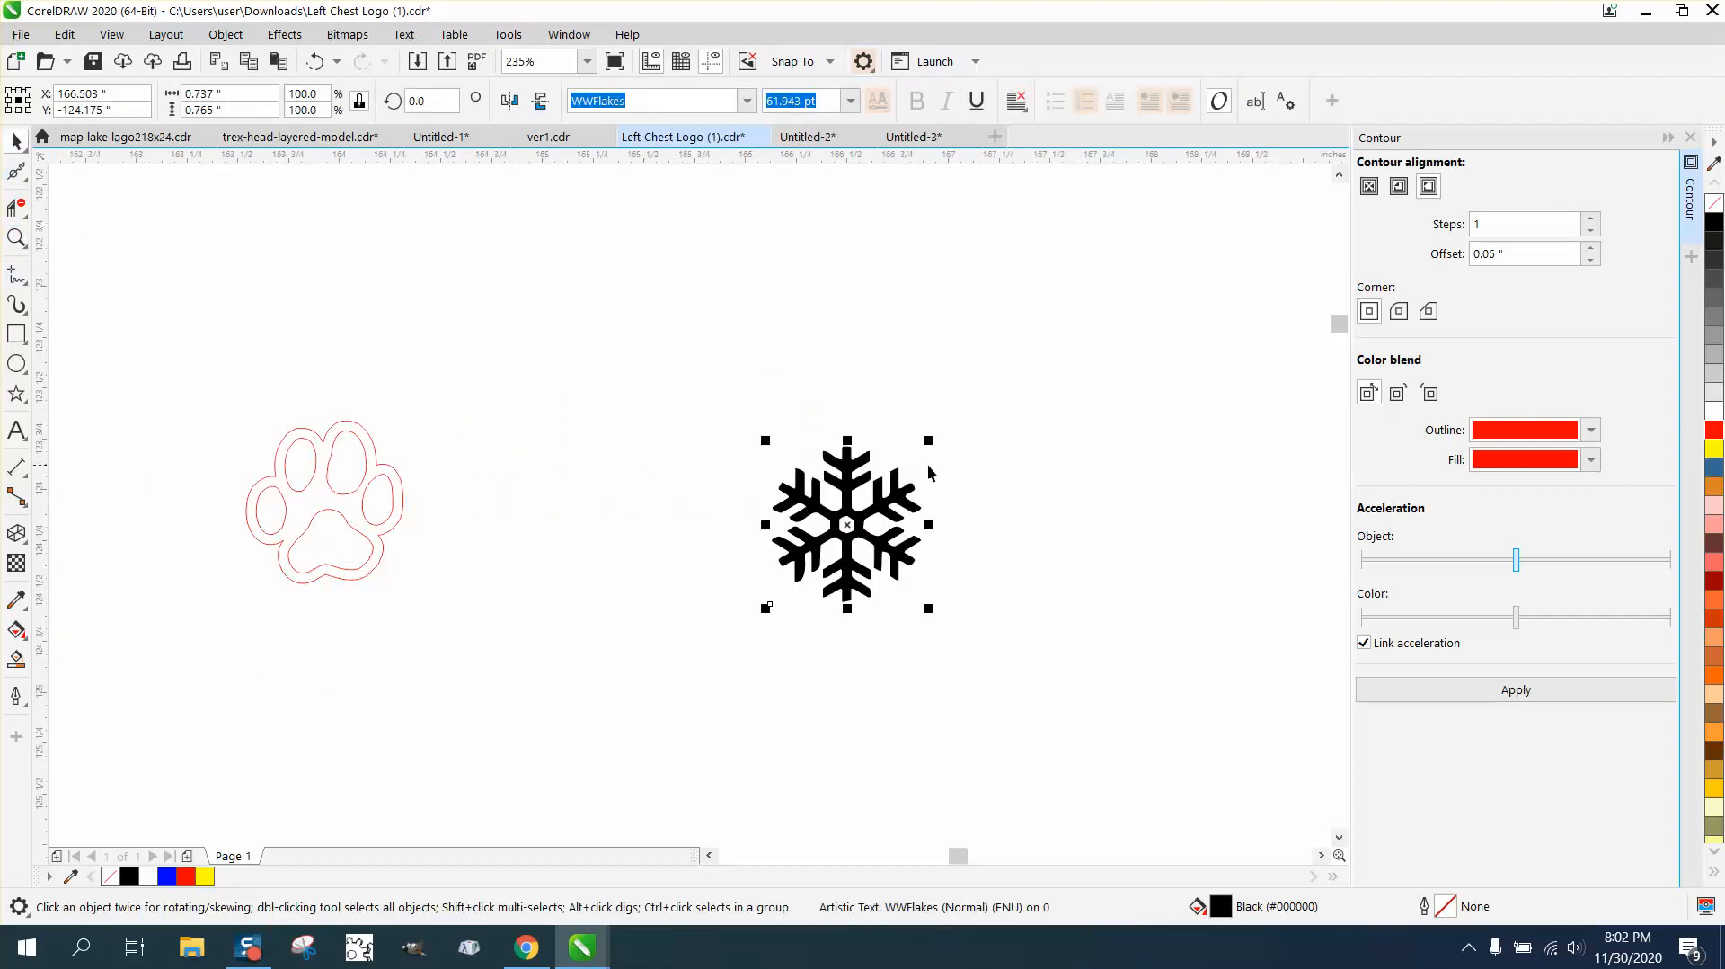
Scale the snowflake down to about 0.184" by 0.191" and place it just right of the red paw
left_click_drag(934, 444, 856, 505)
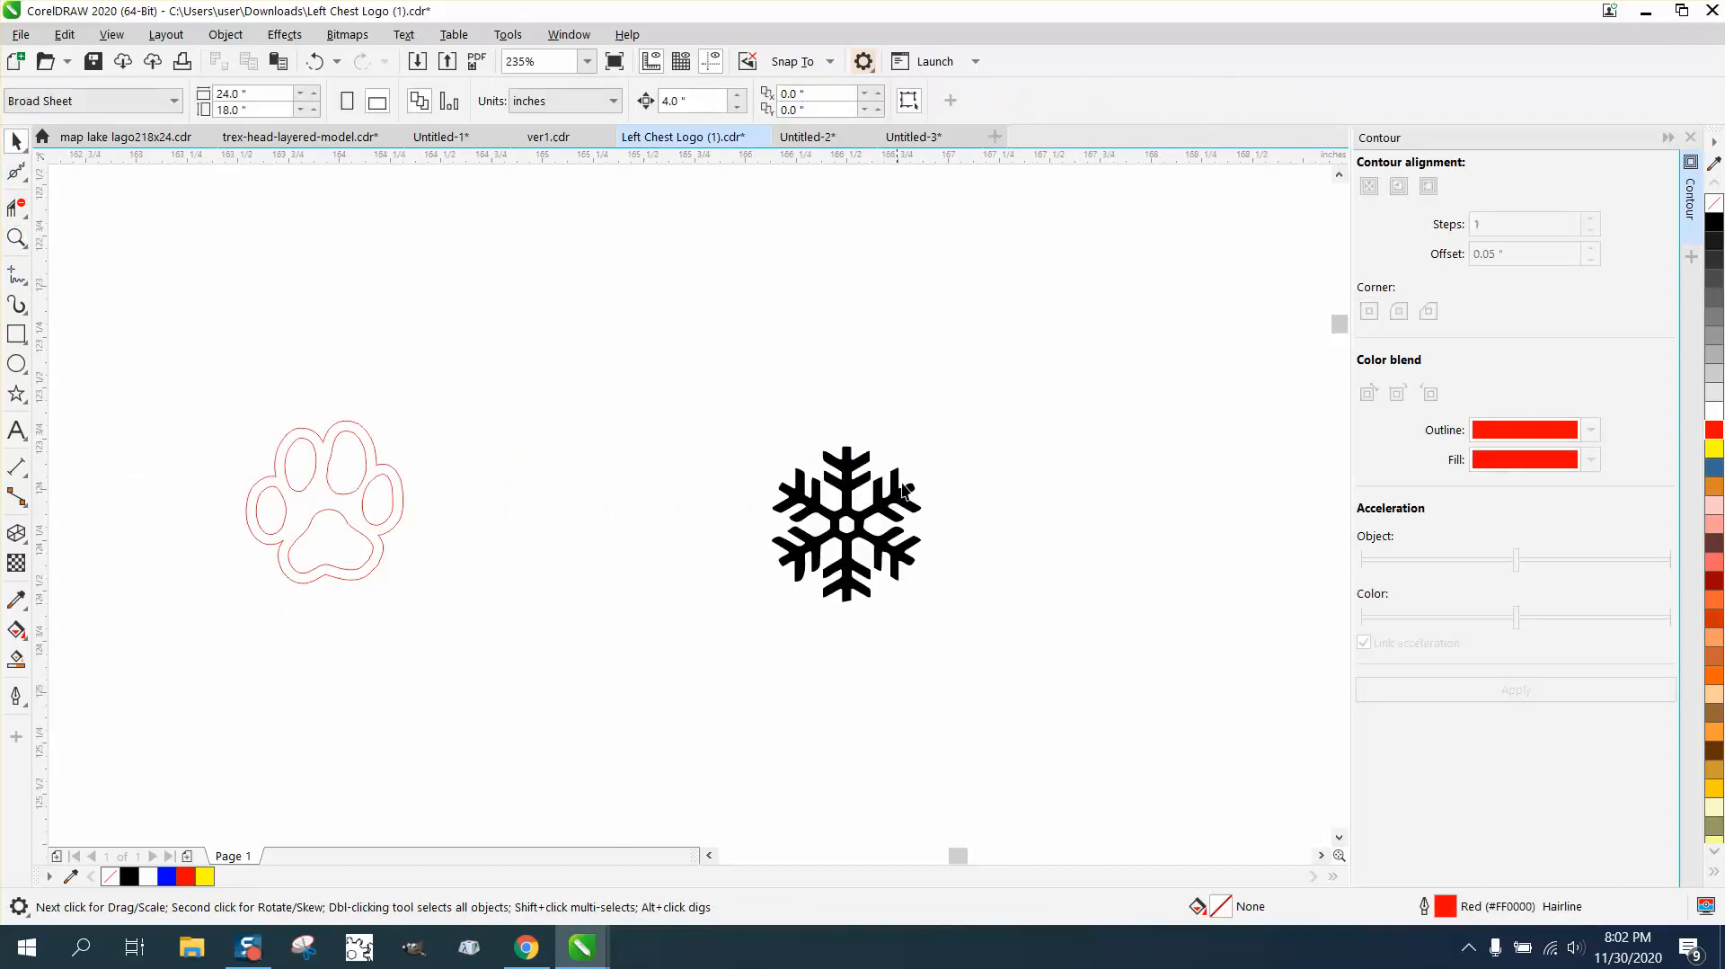
left_click(874, 518)
left_click_drag(925, 438, 458, 472)
Remove the snowflake's fill, give it a red outline, and close the Contour settings
left_click(1714, 203)
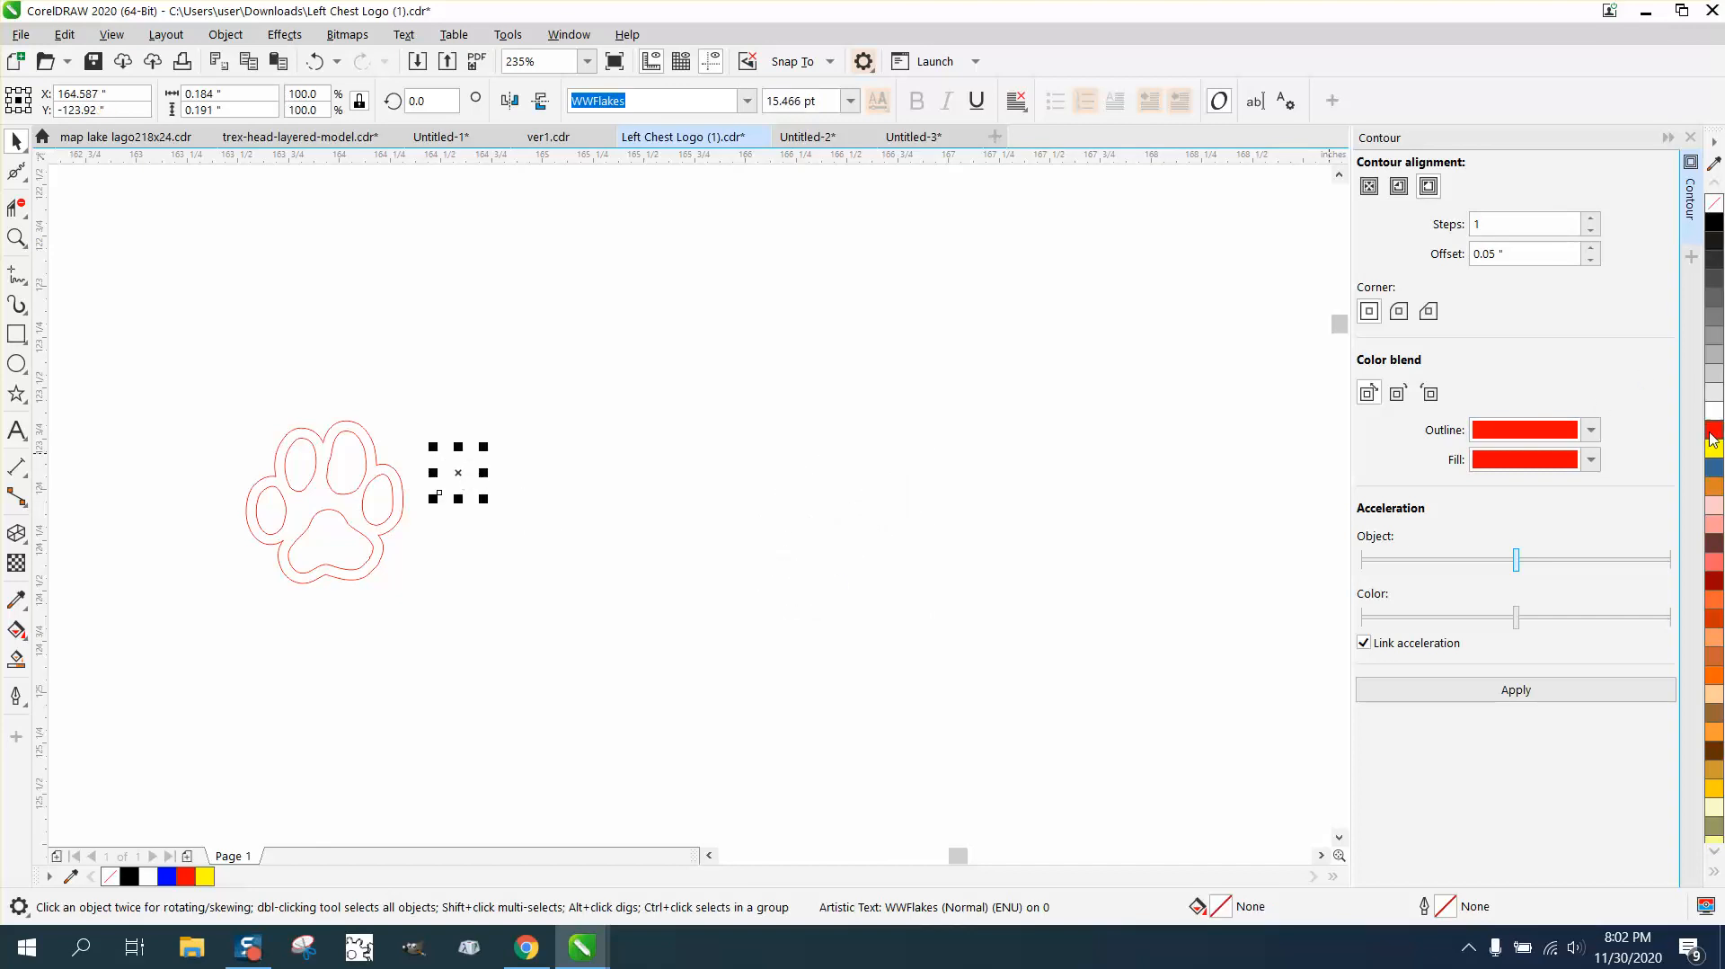
right_click(1714, 429)
left_click(1687, 164)
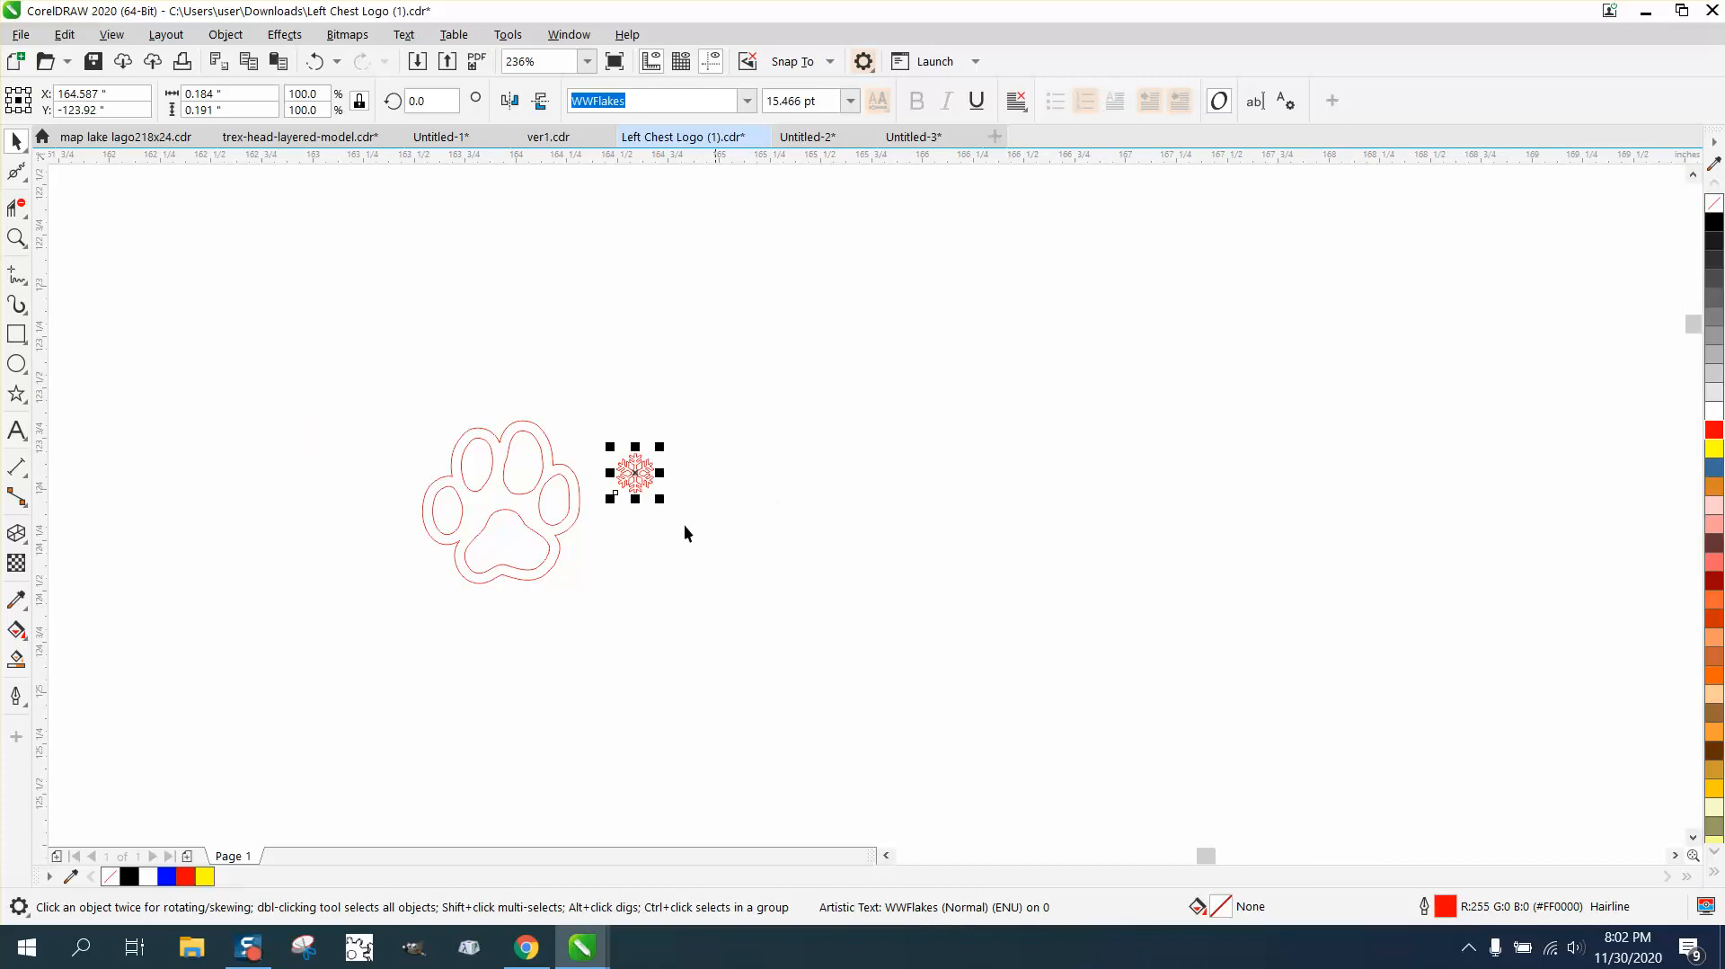
Move the red snowflake onto the paw's upper-right toe so that it overlaps the toe's right edge
left_click(16, 237)
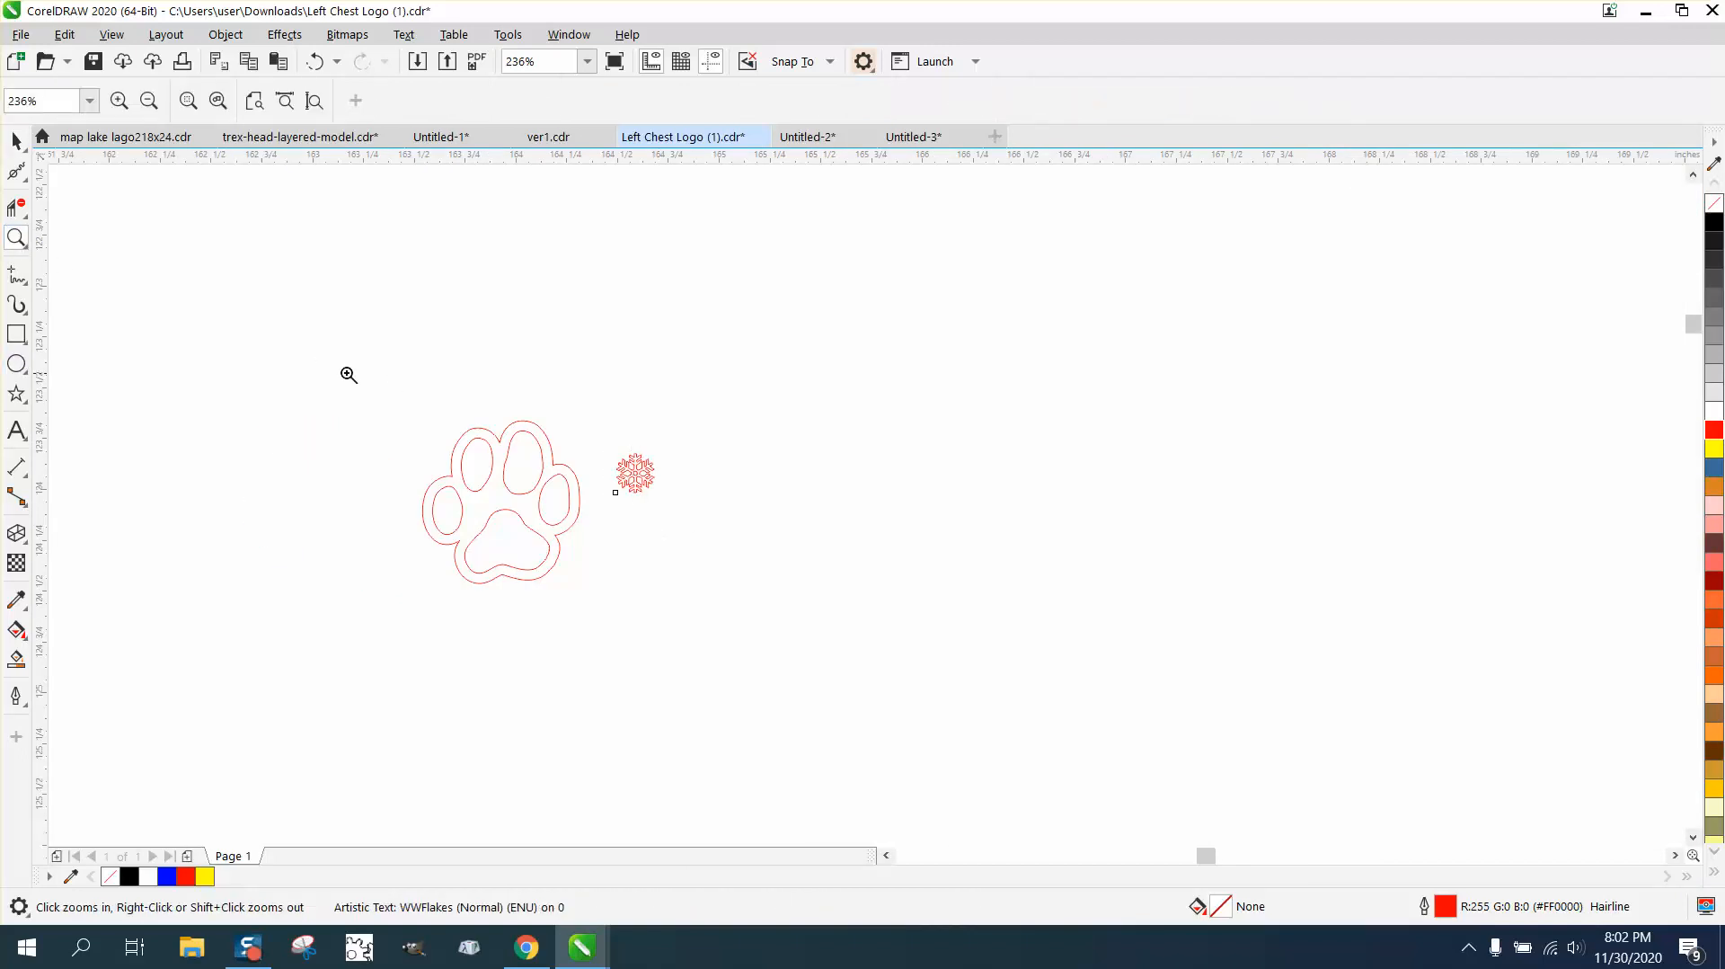
left_click_drag(347, 374, 812, 574)
left_click(16, 141)
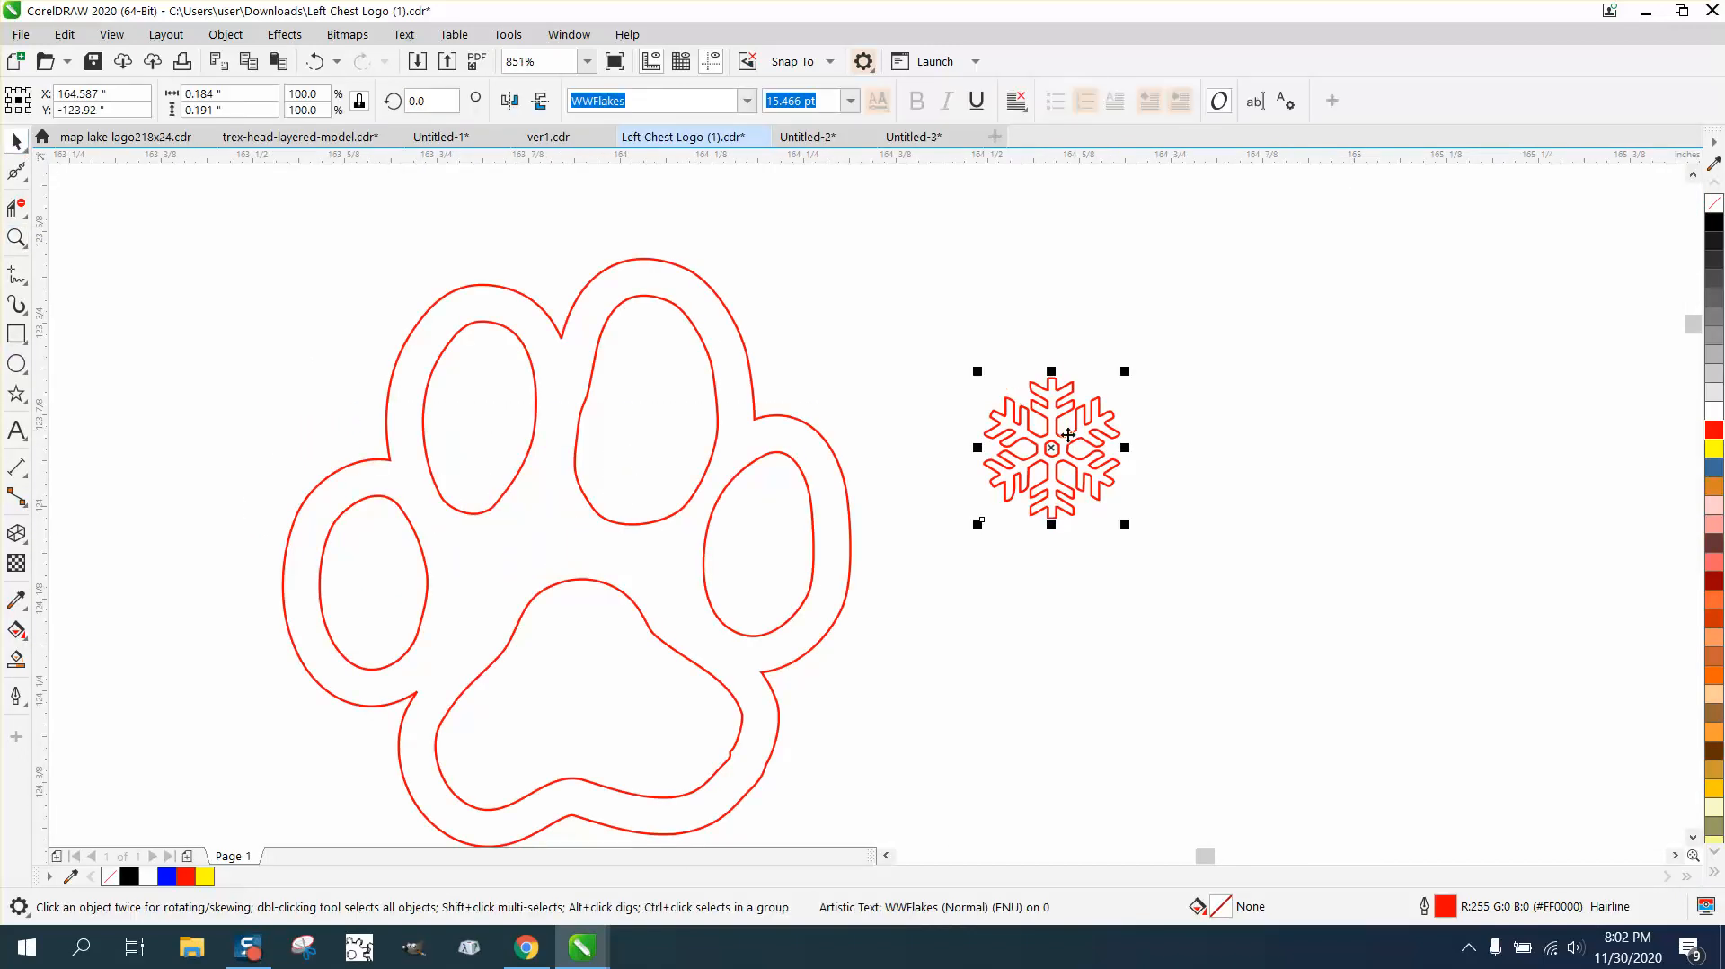
left_click_drag(1053, 446, 663, 417)
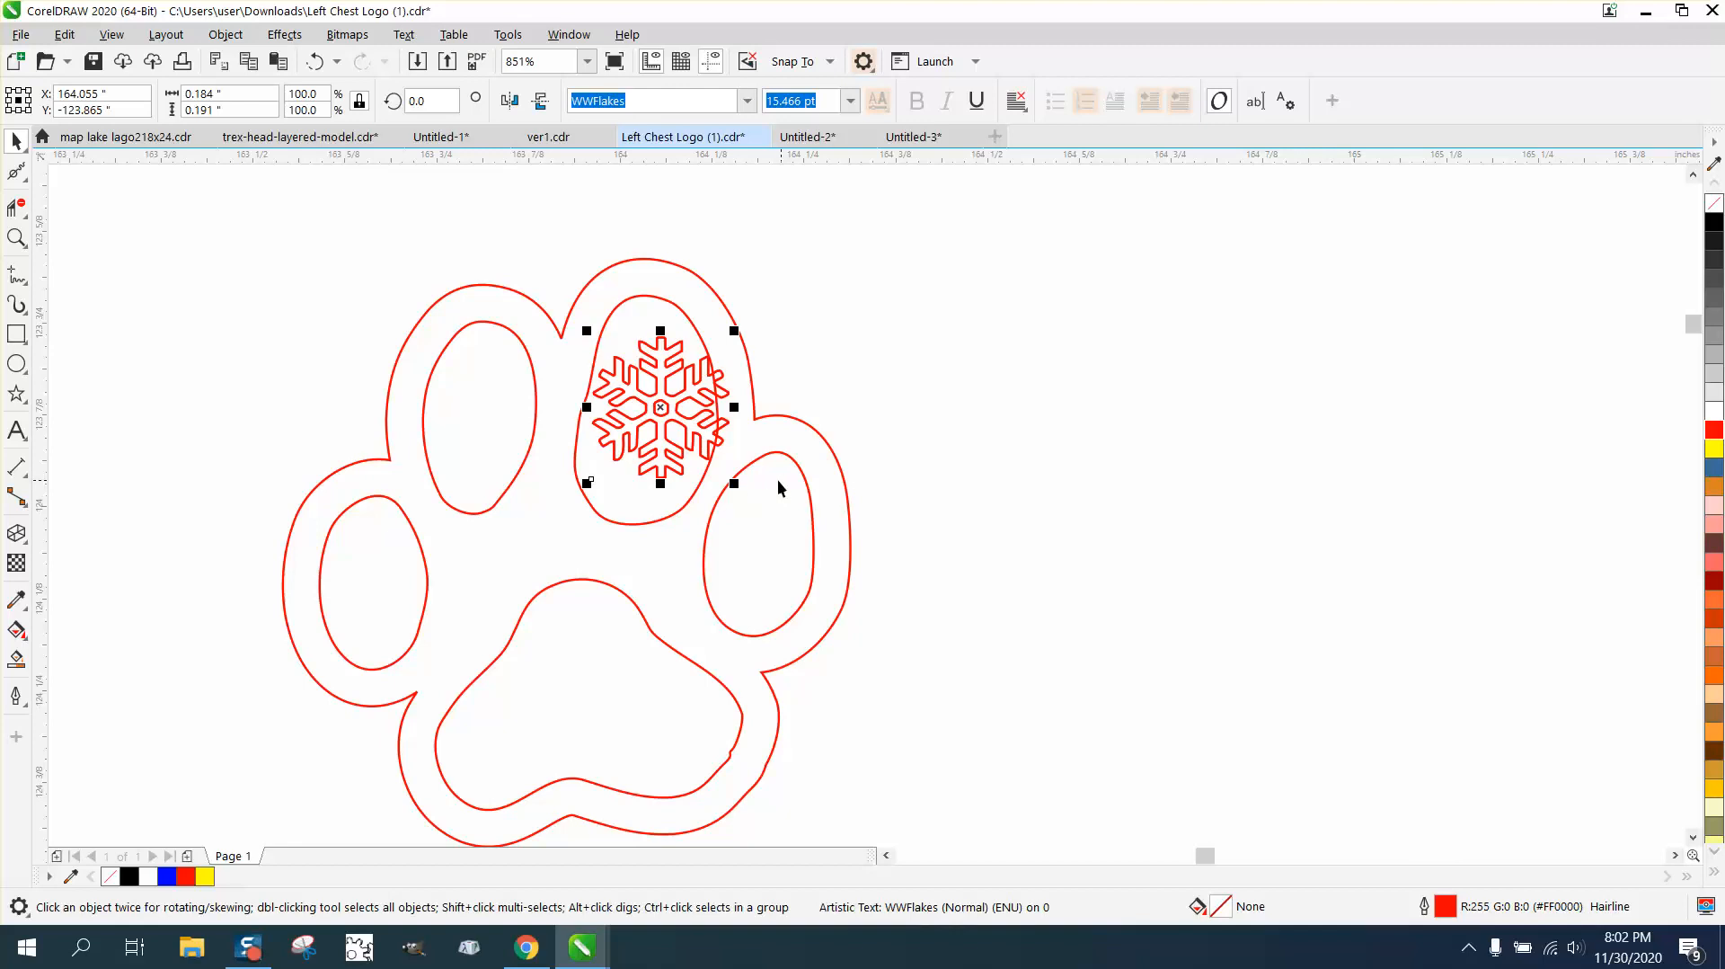
Place a copy of the snowflake on the lower-left part of the main pad, overlapping the pad's edge
left_click(653, 398)
left_click(661, 407)
left_click_drag(661, 407, 526, 725)
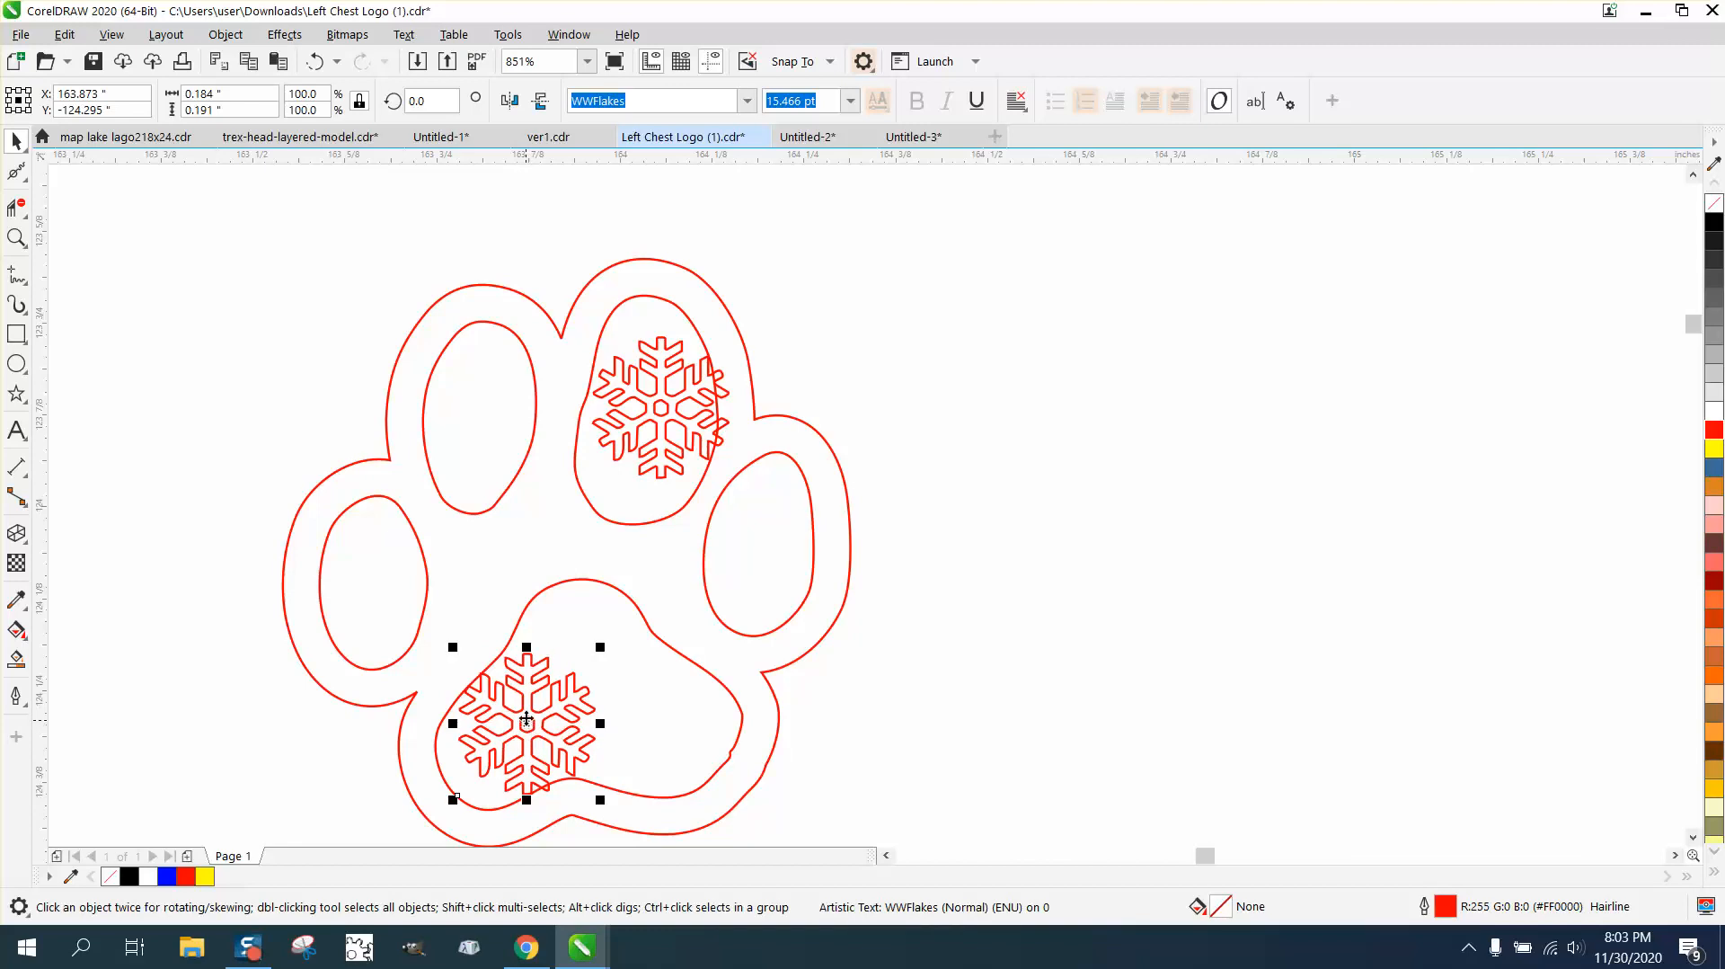
Move the paw's outer contour 4" to the right, away from the toes and pad
scroll(678, 401, "down", 2)
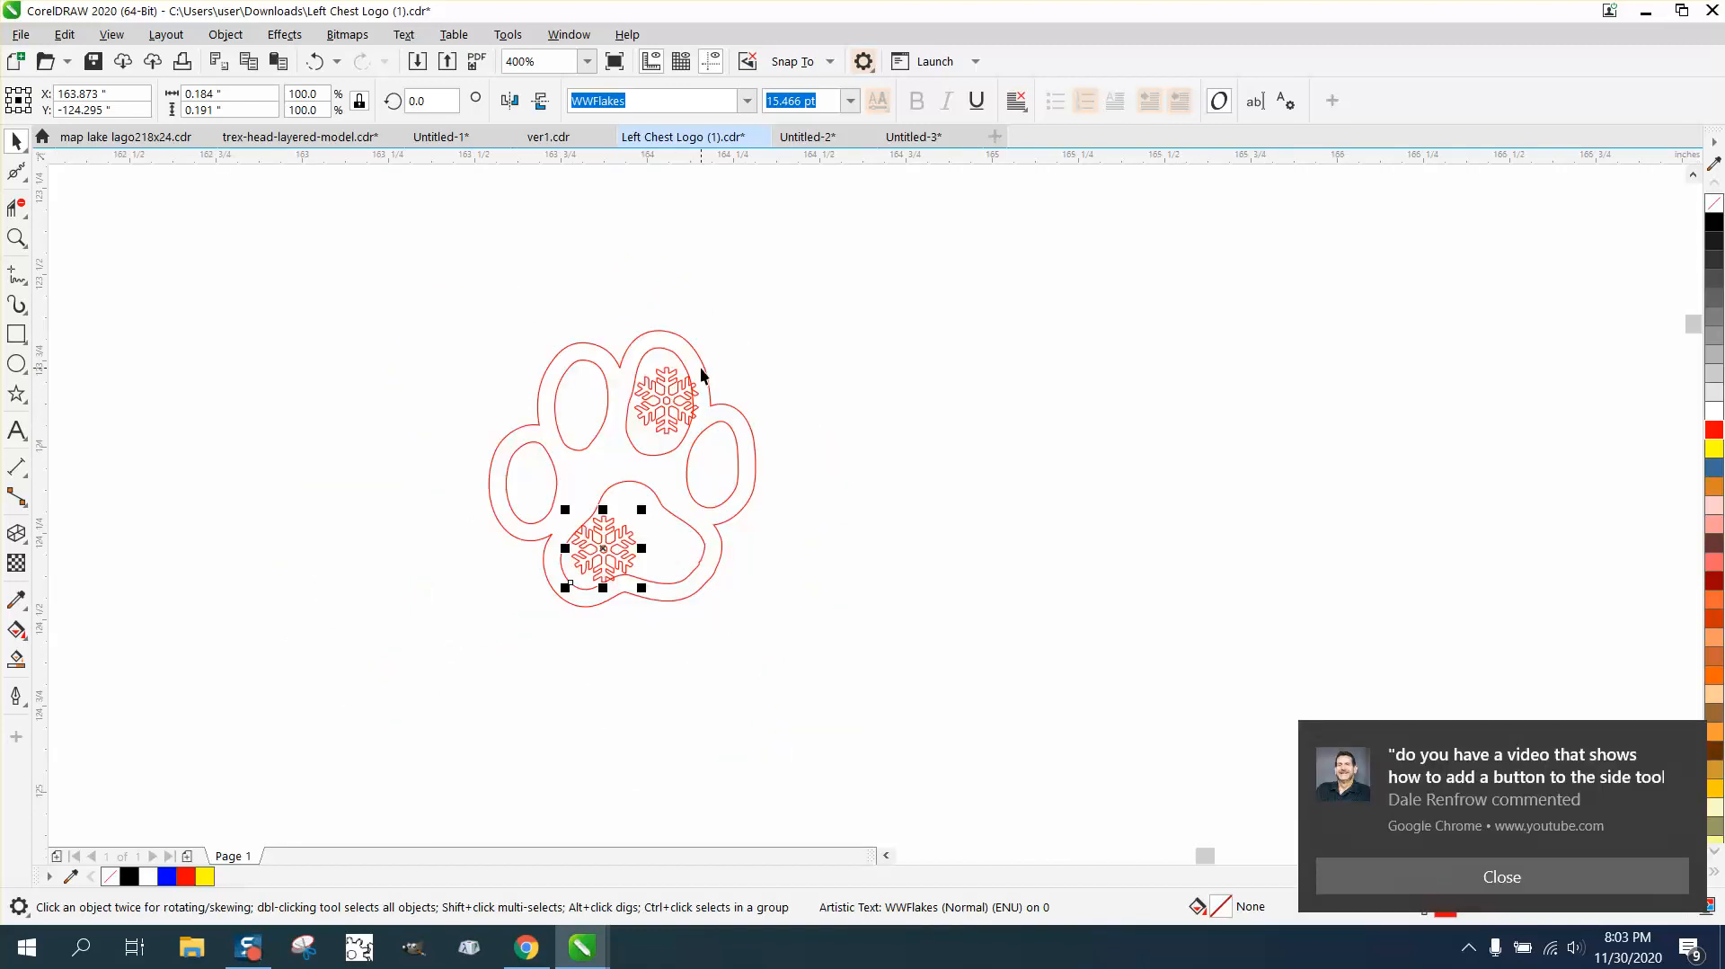
left_click(704, 366)
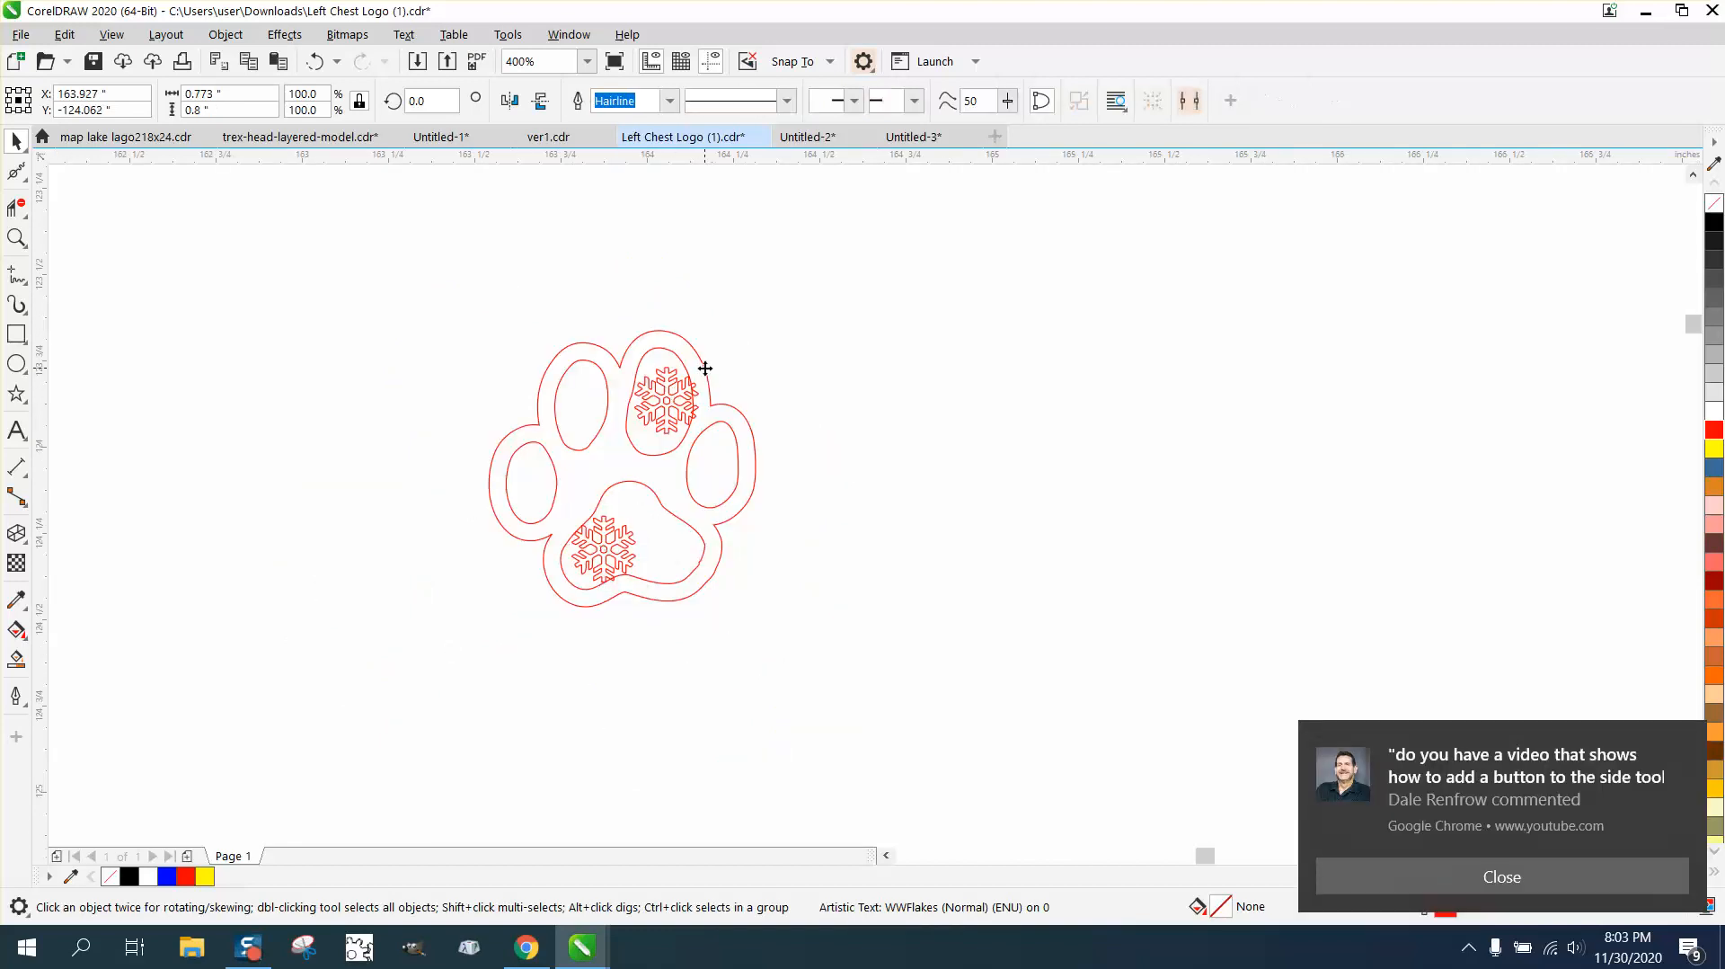
key("Delete")
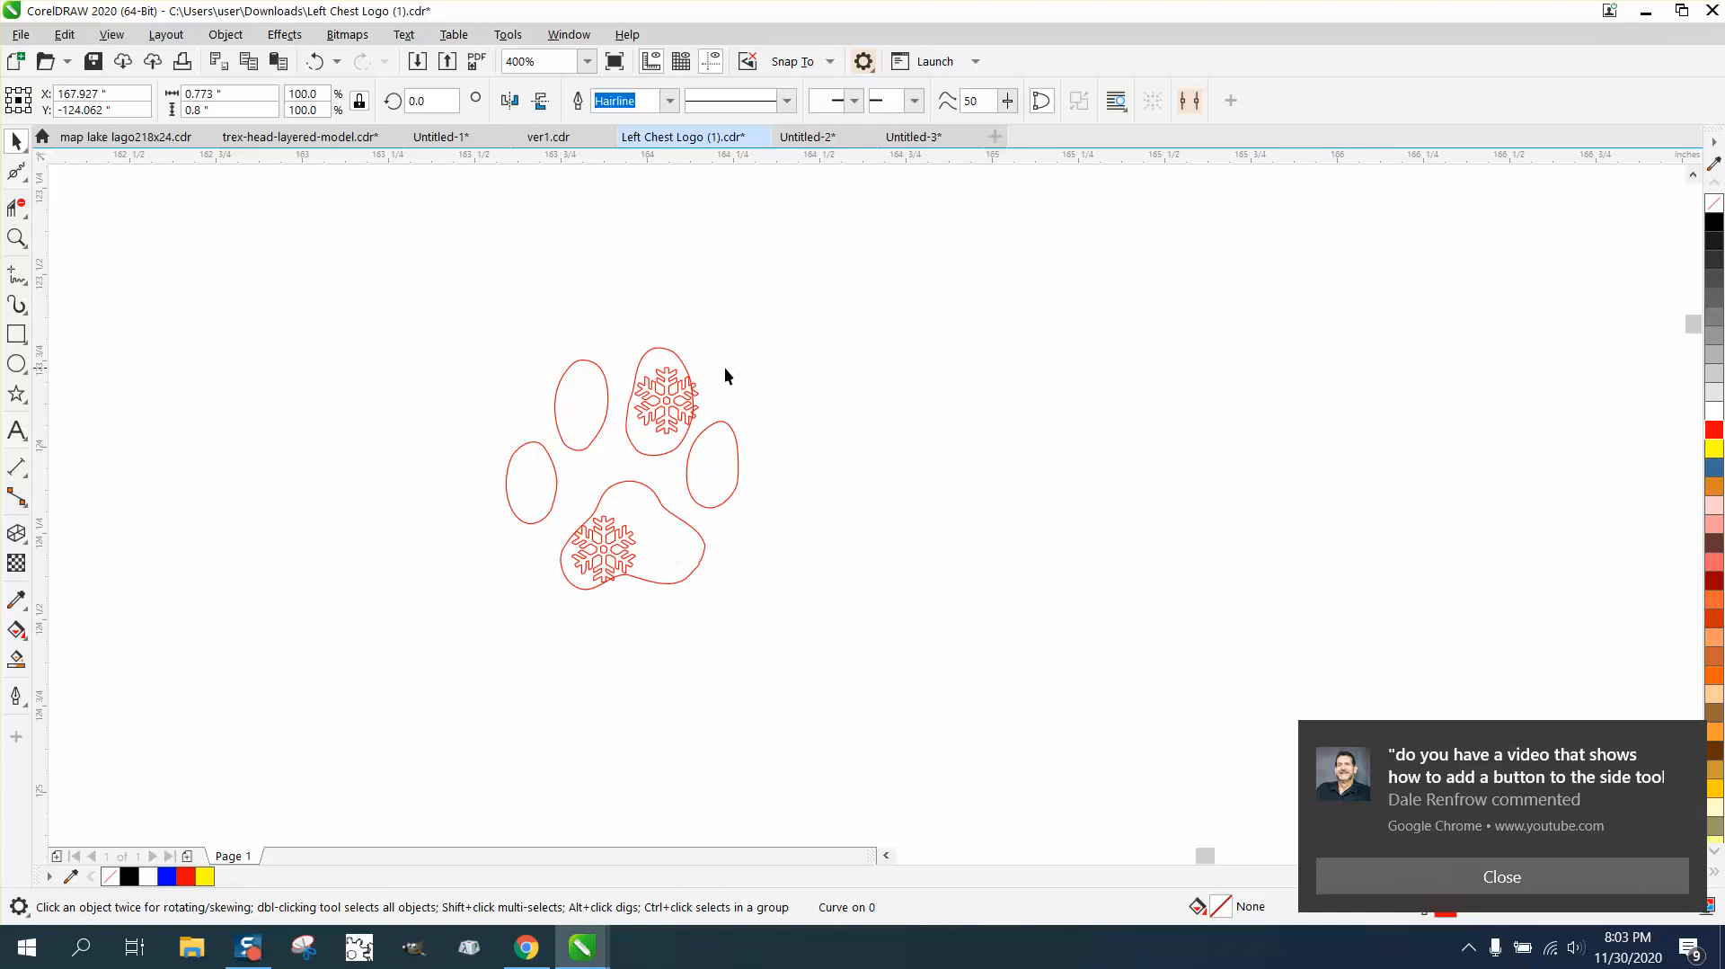
Convert the snowflake text on the upper-right toe to curves
left_click_drag(676, 454, 708, 463)
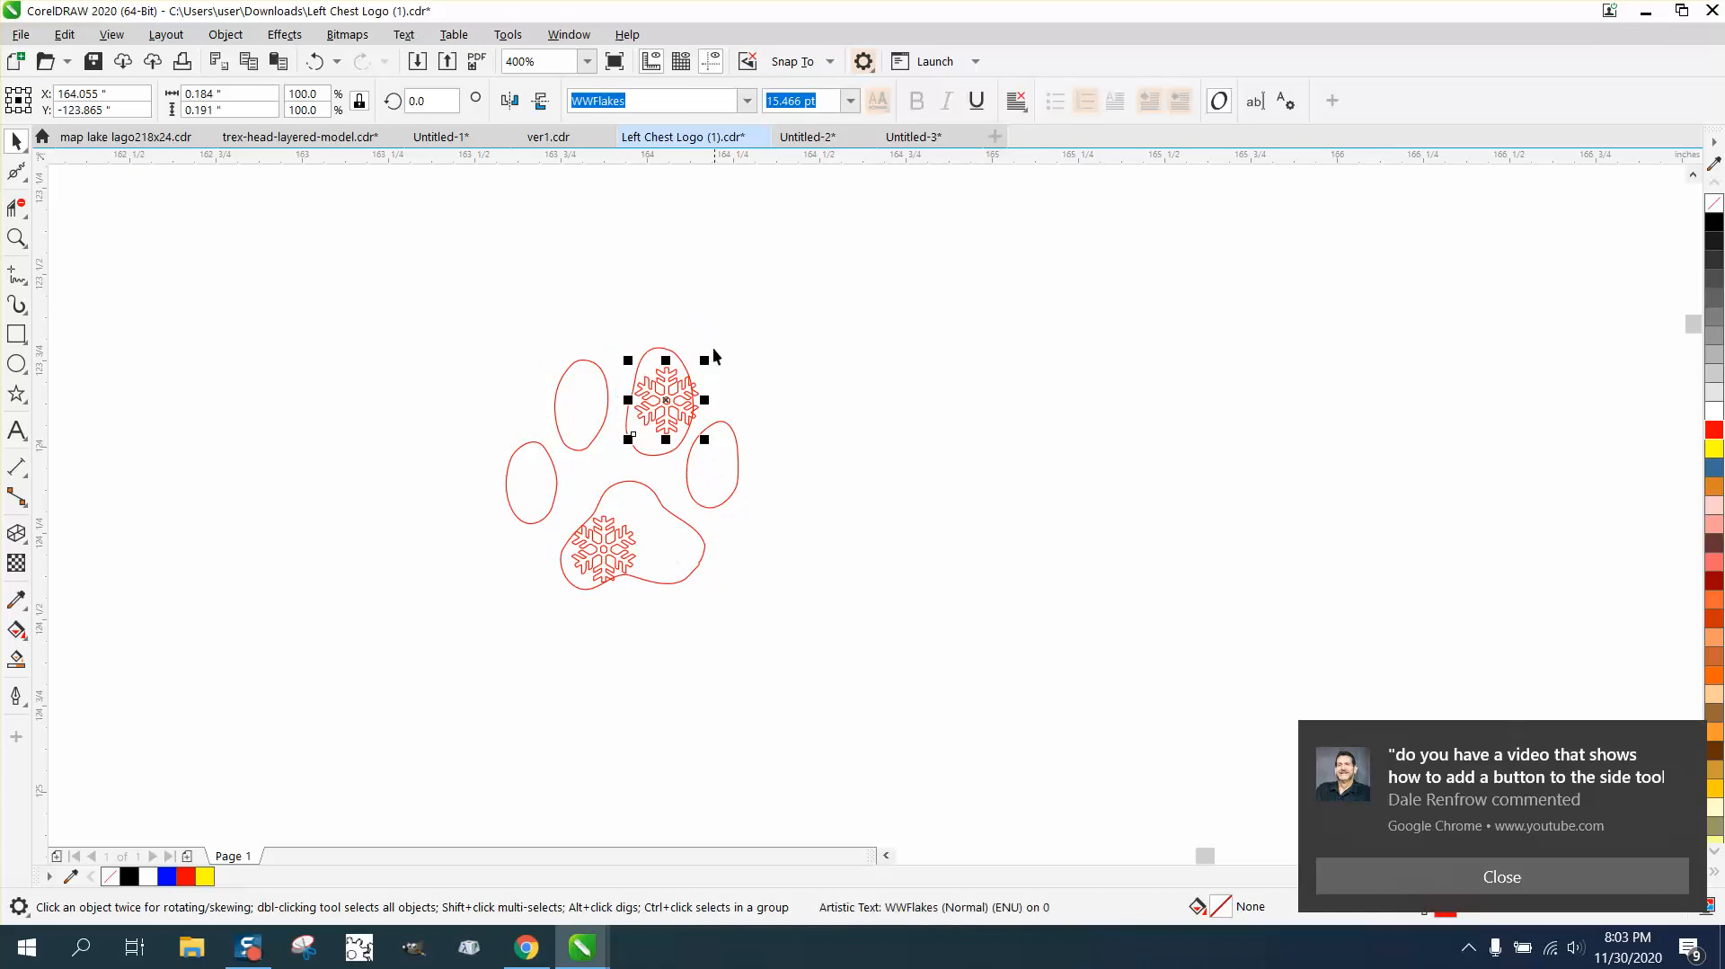
left_click(226, 35)
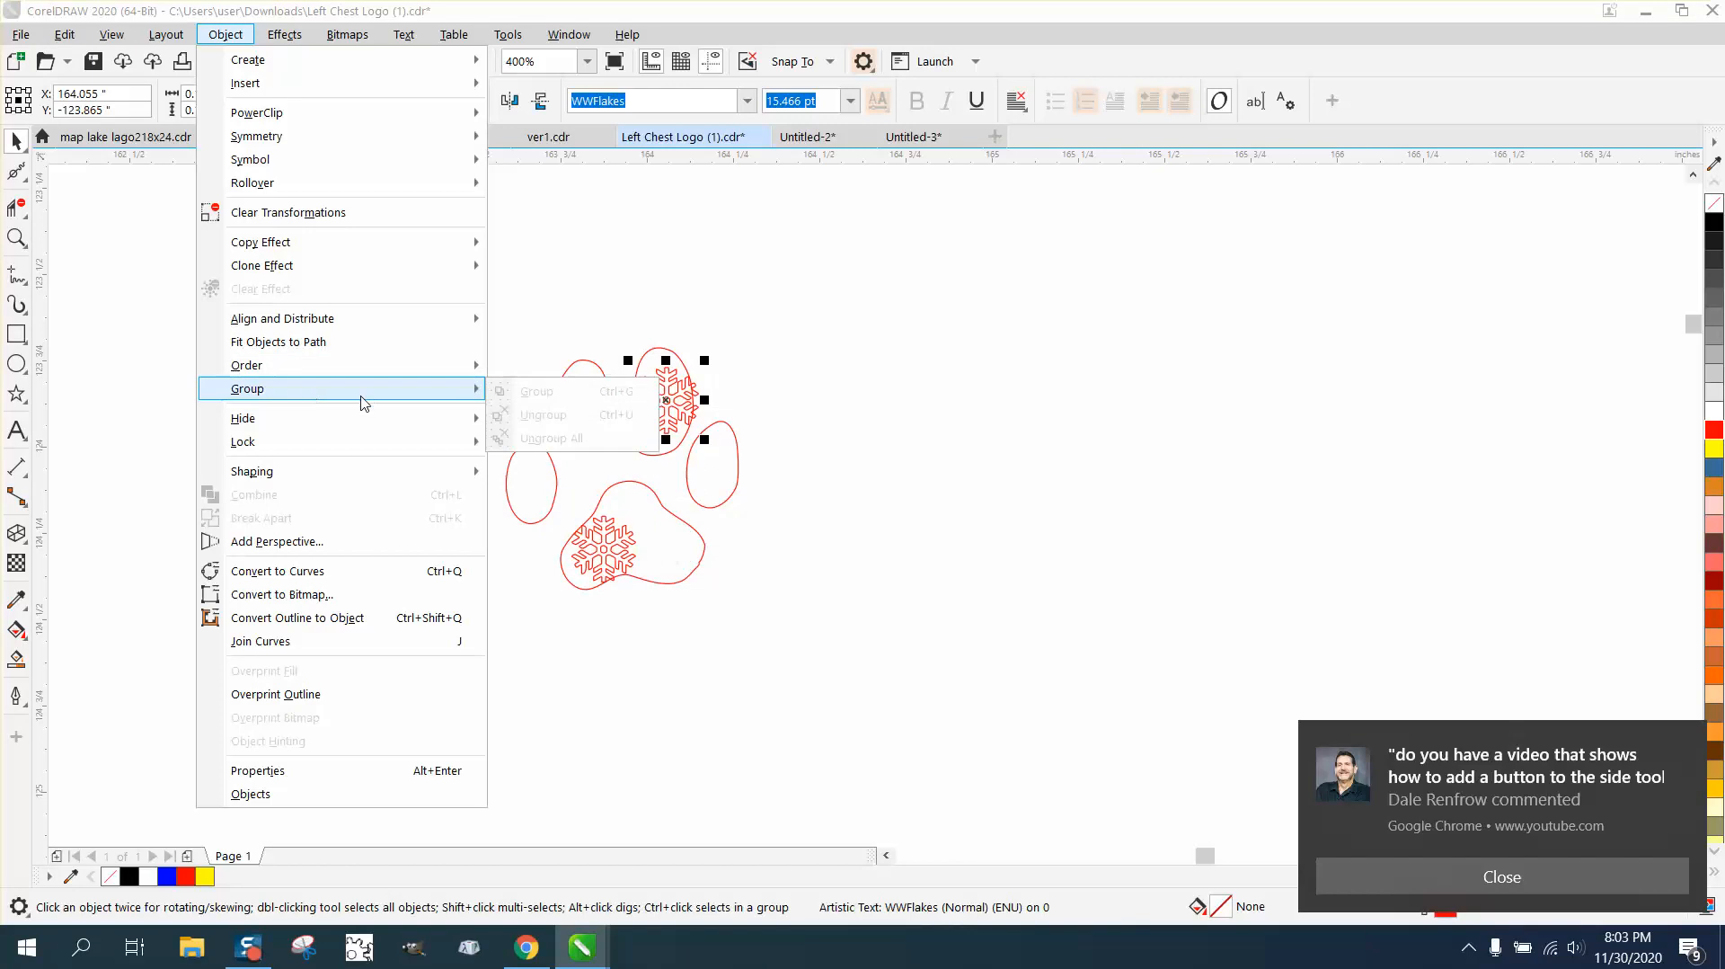
left_click(339, 570)
Break the paw curve apart so that each toe and the main pad are separate shapes
left_click_drag(608, 323, 716, 467)
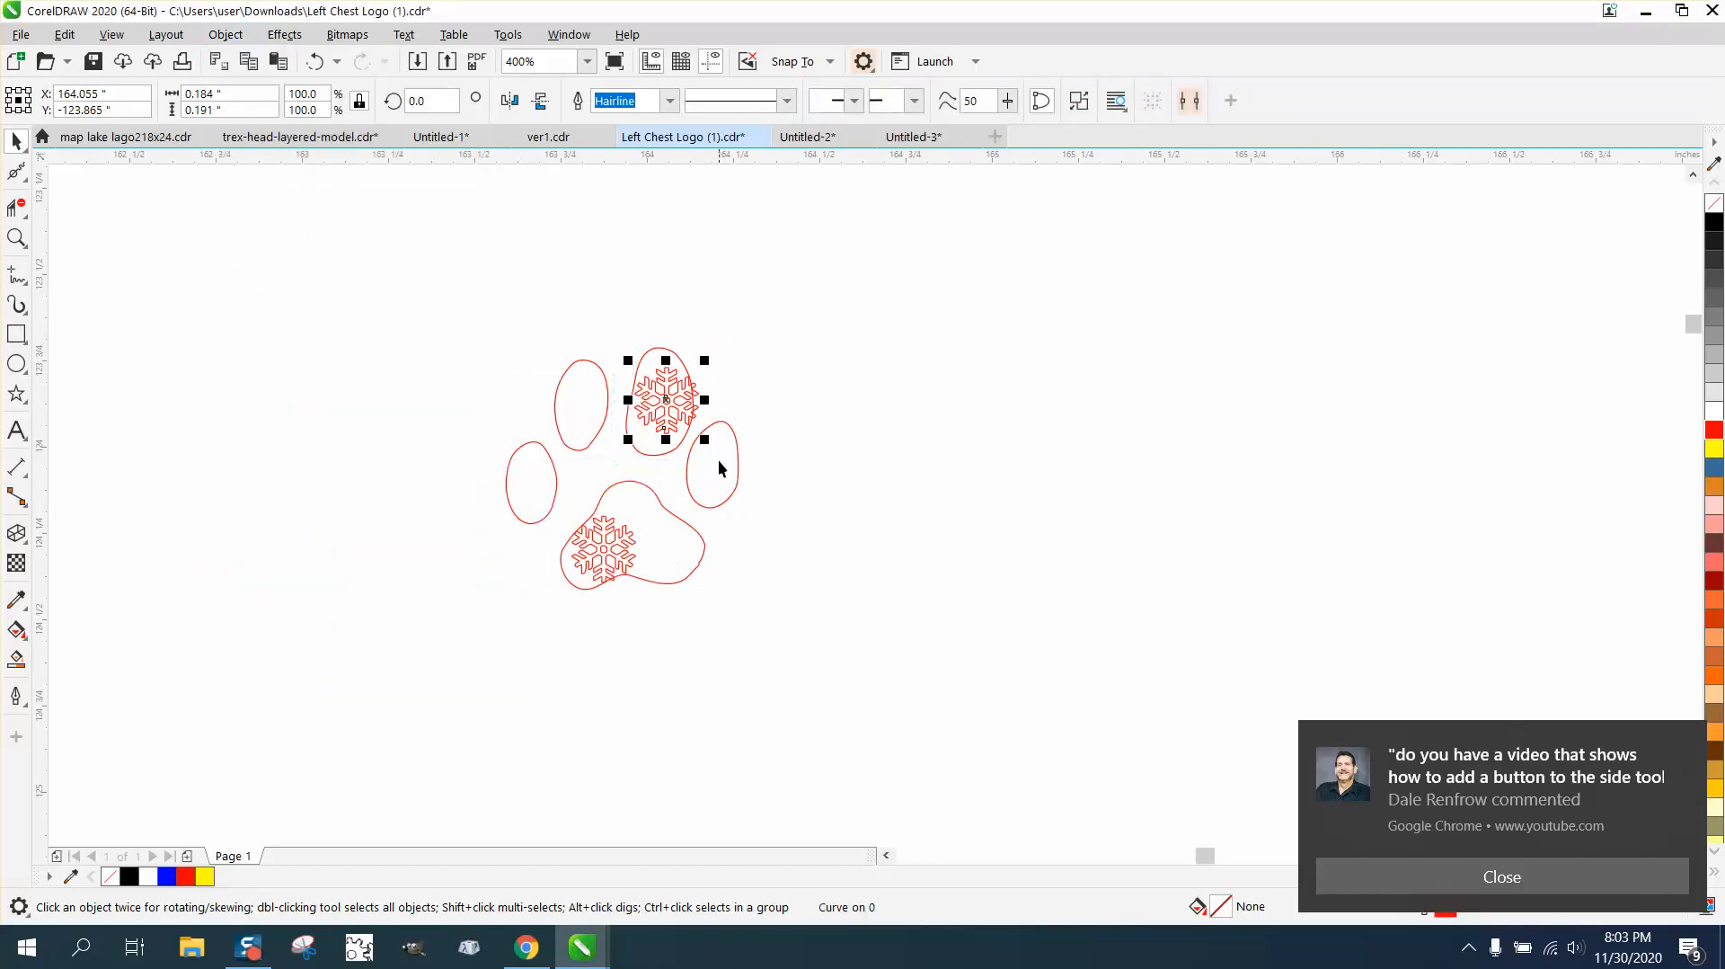
left_click(668, 282)
left_click(675, 373)
left_click(676, 359)
left_click(676, 354)
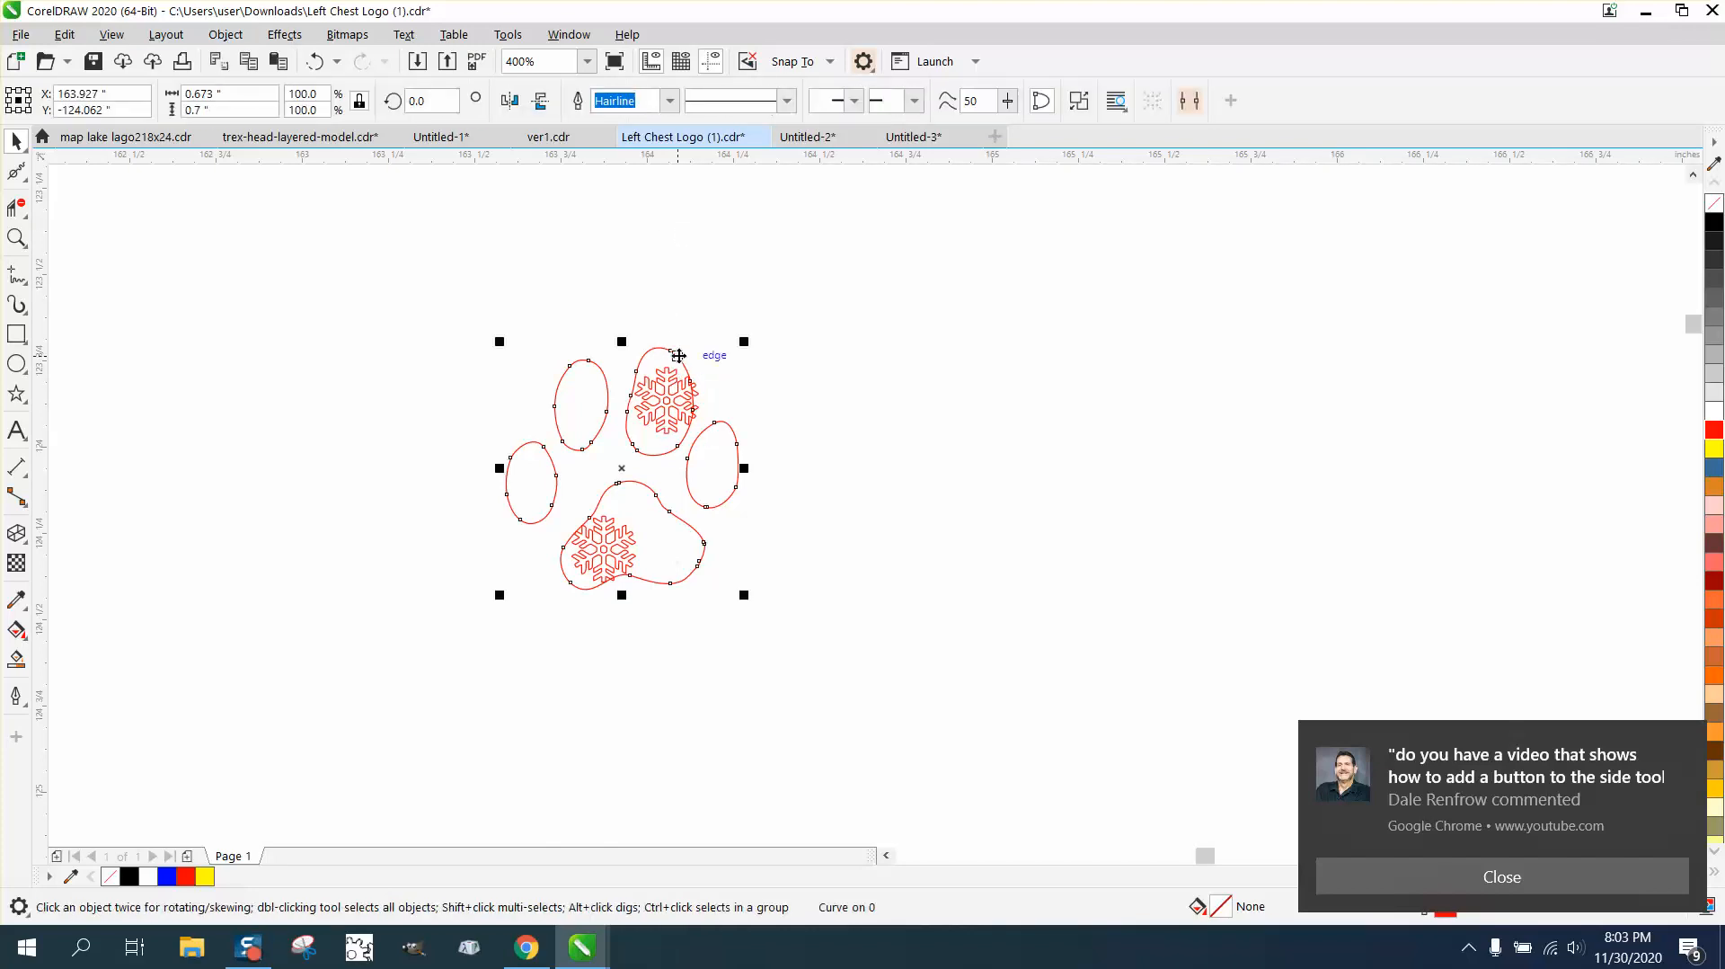
left_click(225, 36)
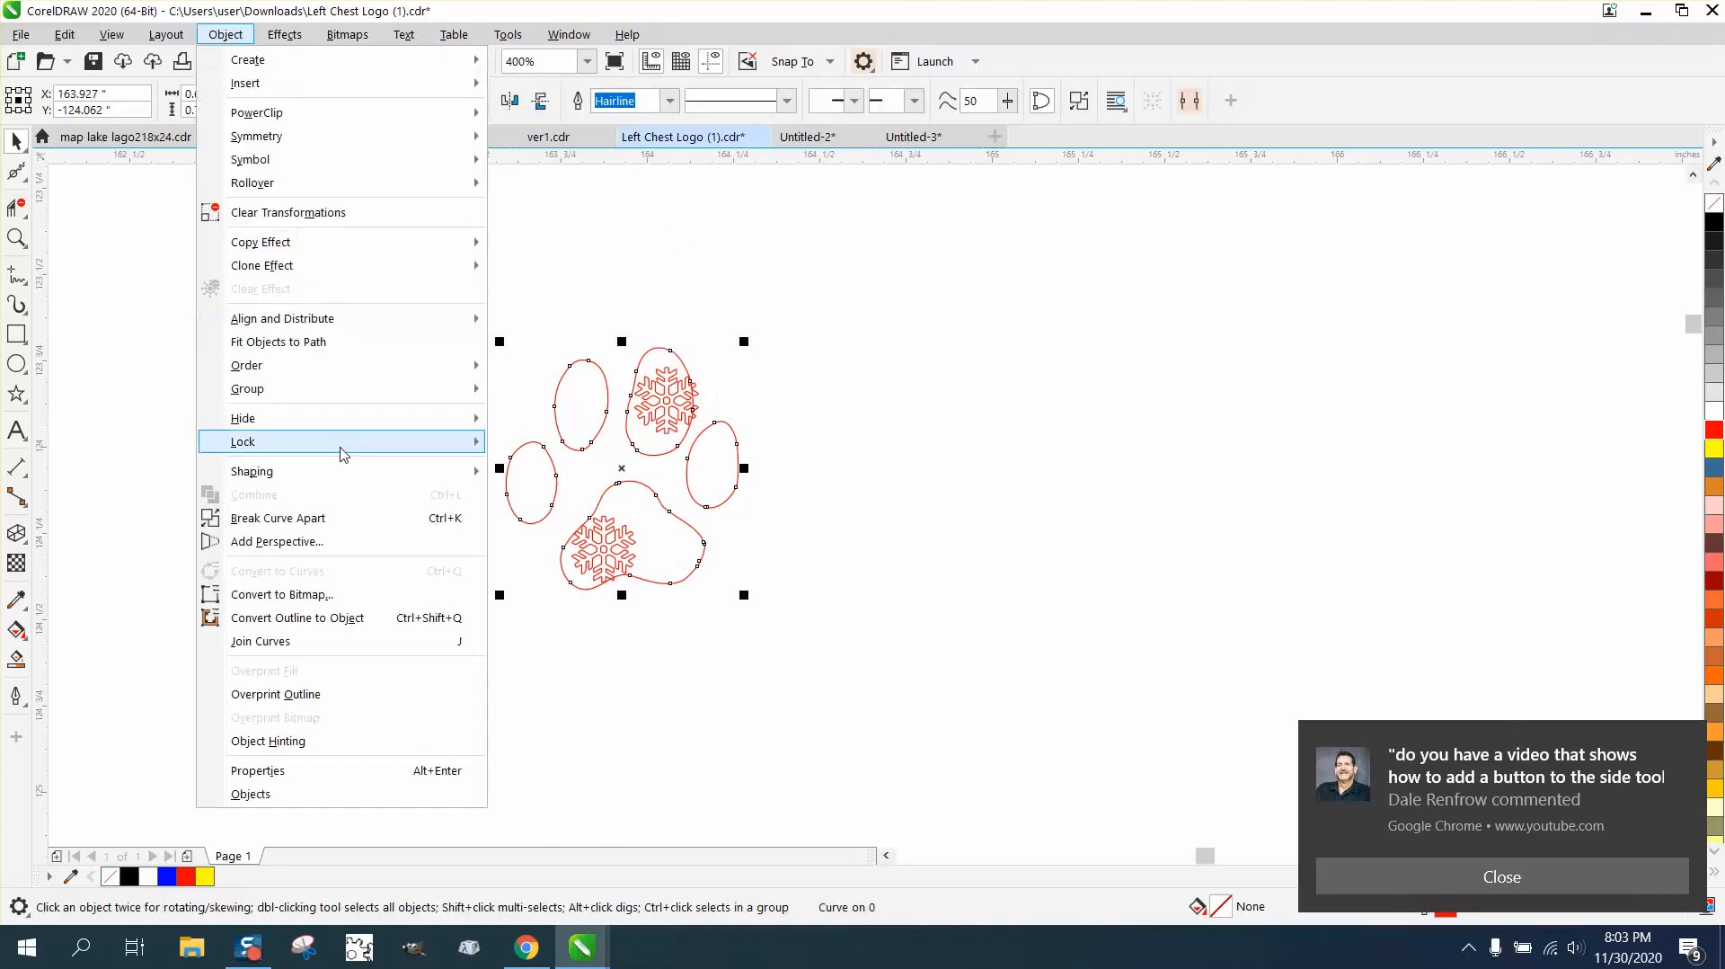
left_click(324, 518)
left_click(337, 472)
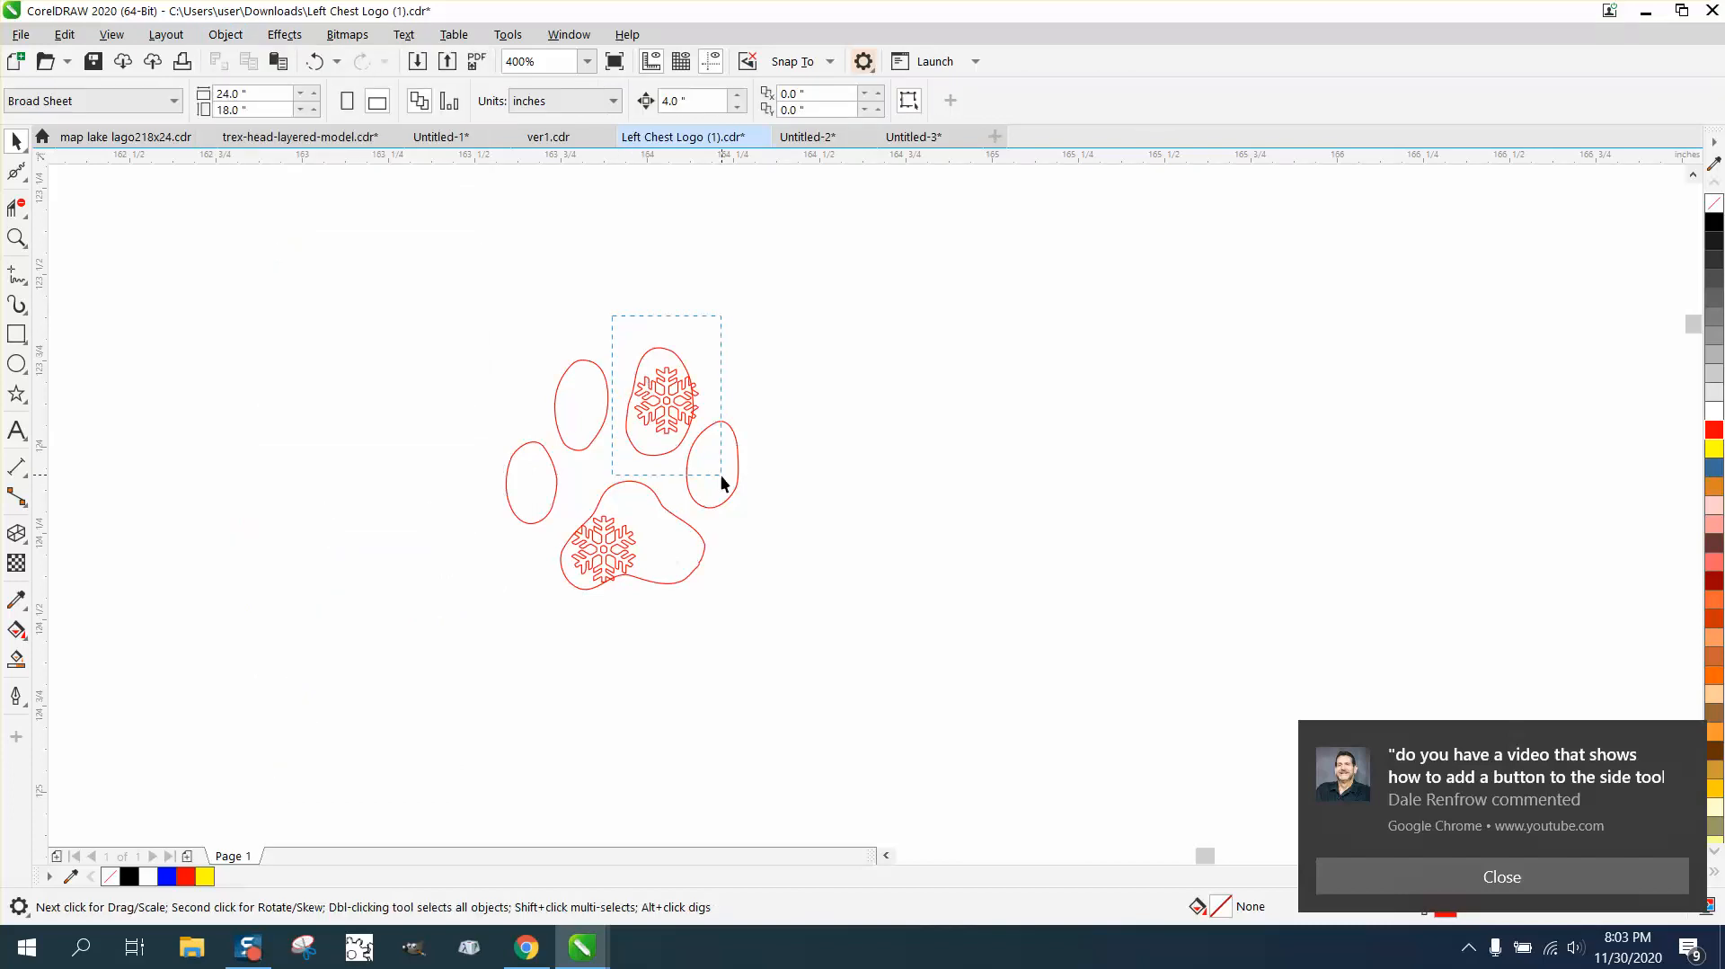
Try to weld the upper-right toe with its snowflake, and undo the weld
left_click_drag(721, 478, 724, 472)
left_click(620, 100)
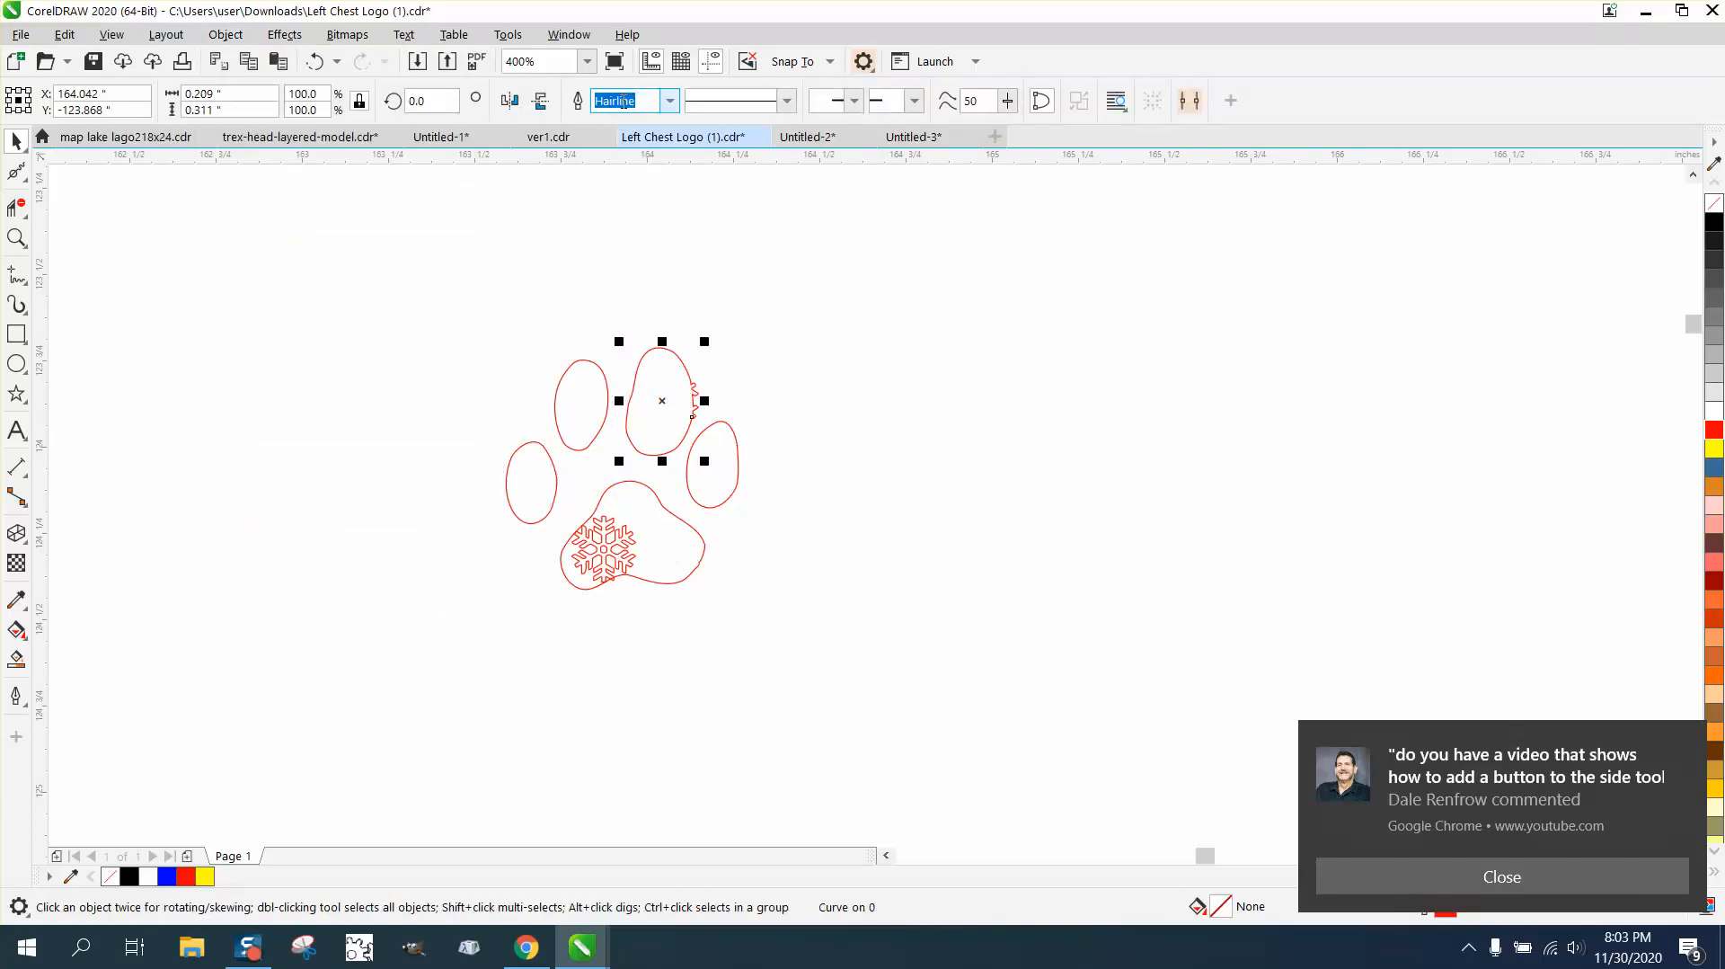
left_click(314, 63)
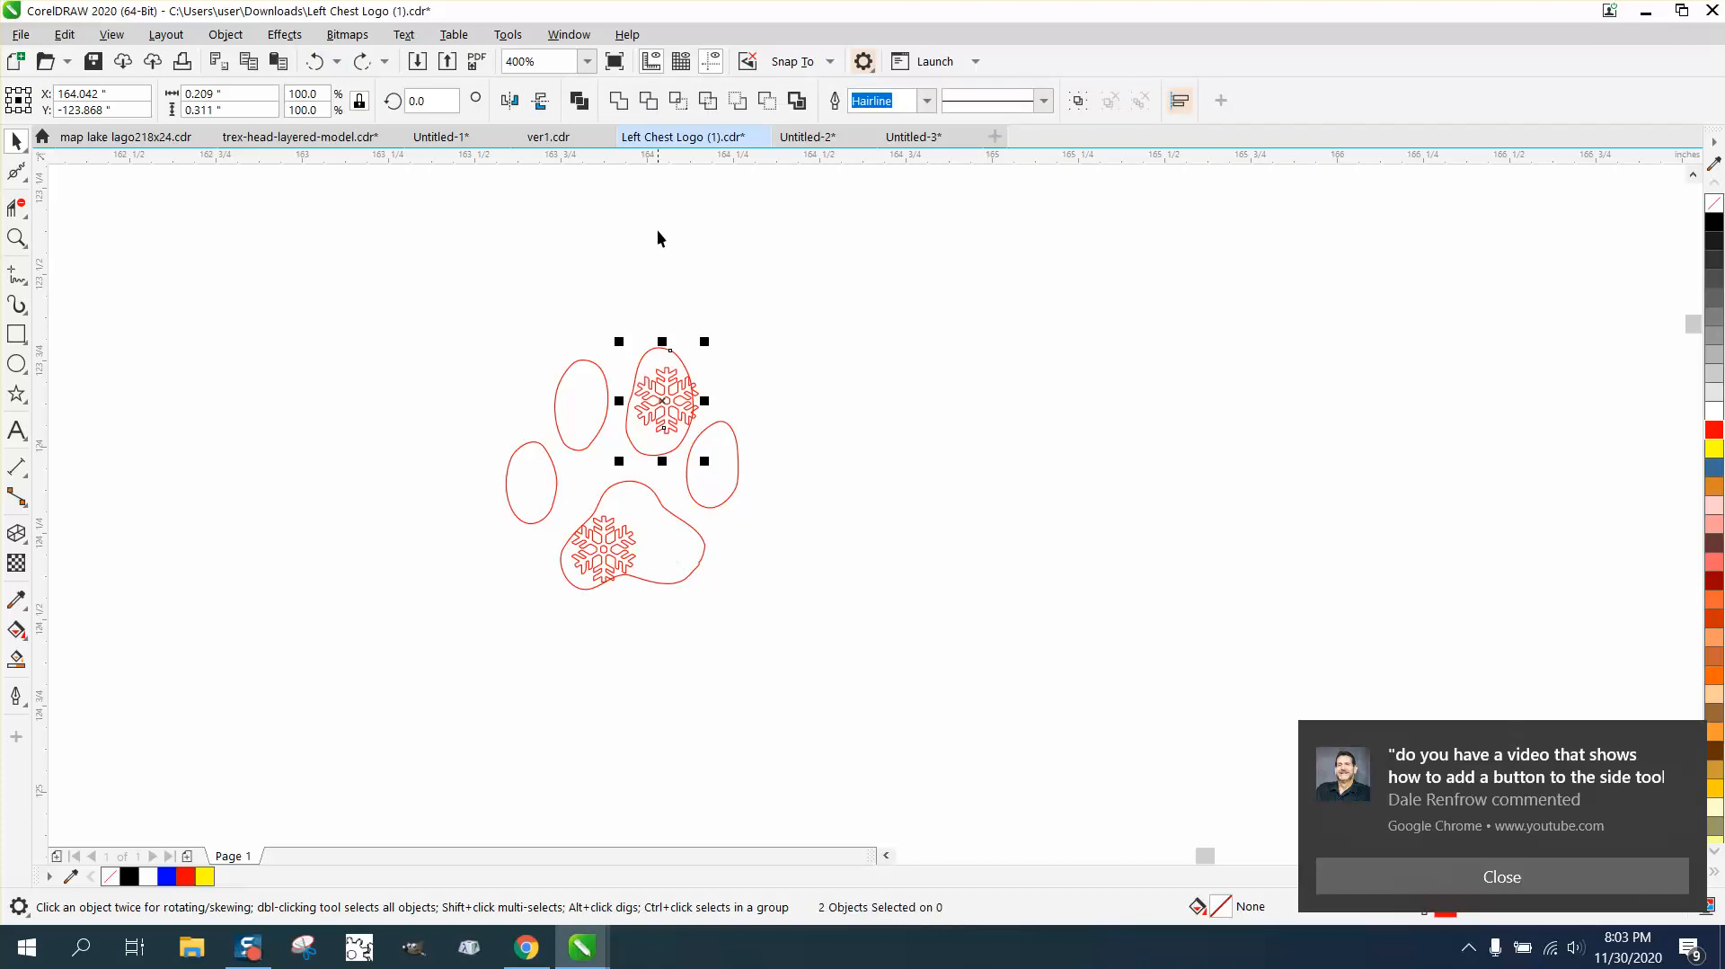
Subtract the snowflake from the upper-right toe, cutting away the parts that extend beyond the toe's outline
left_click_drag(596, 319, 729, 466)
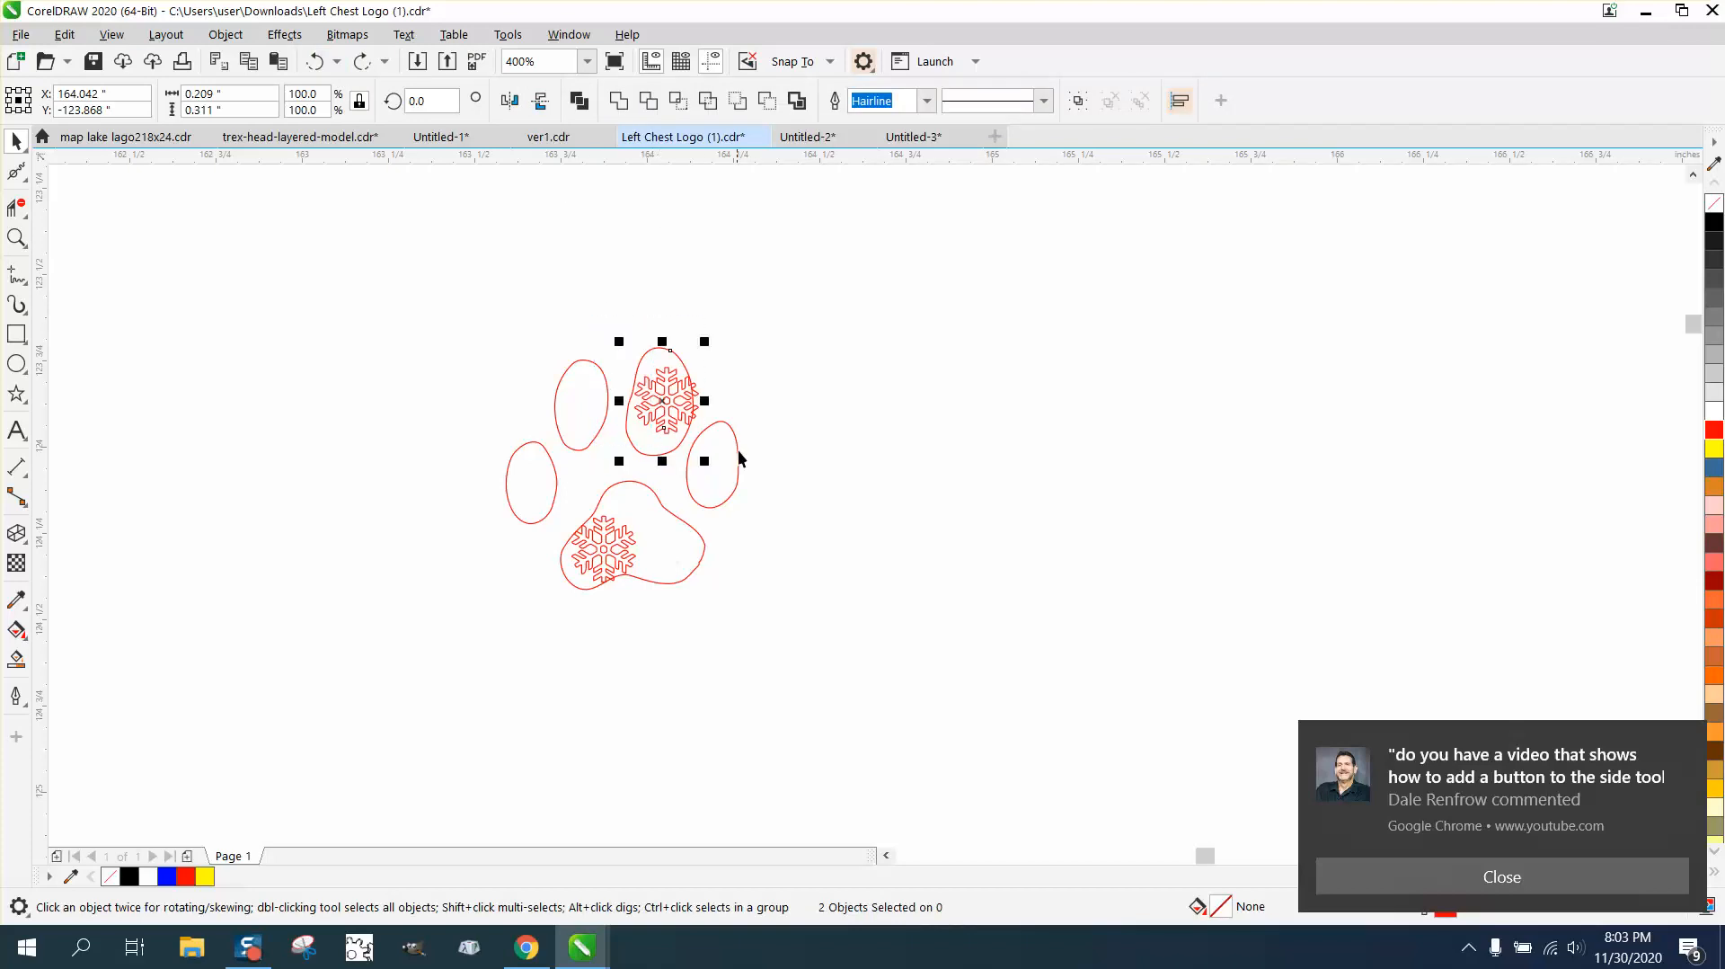
left_click(767, 100)
left_click(316, 63)
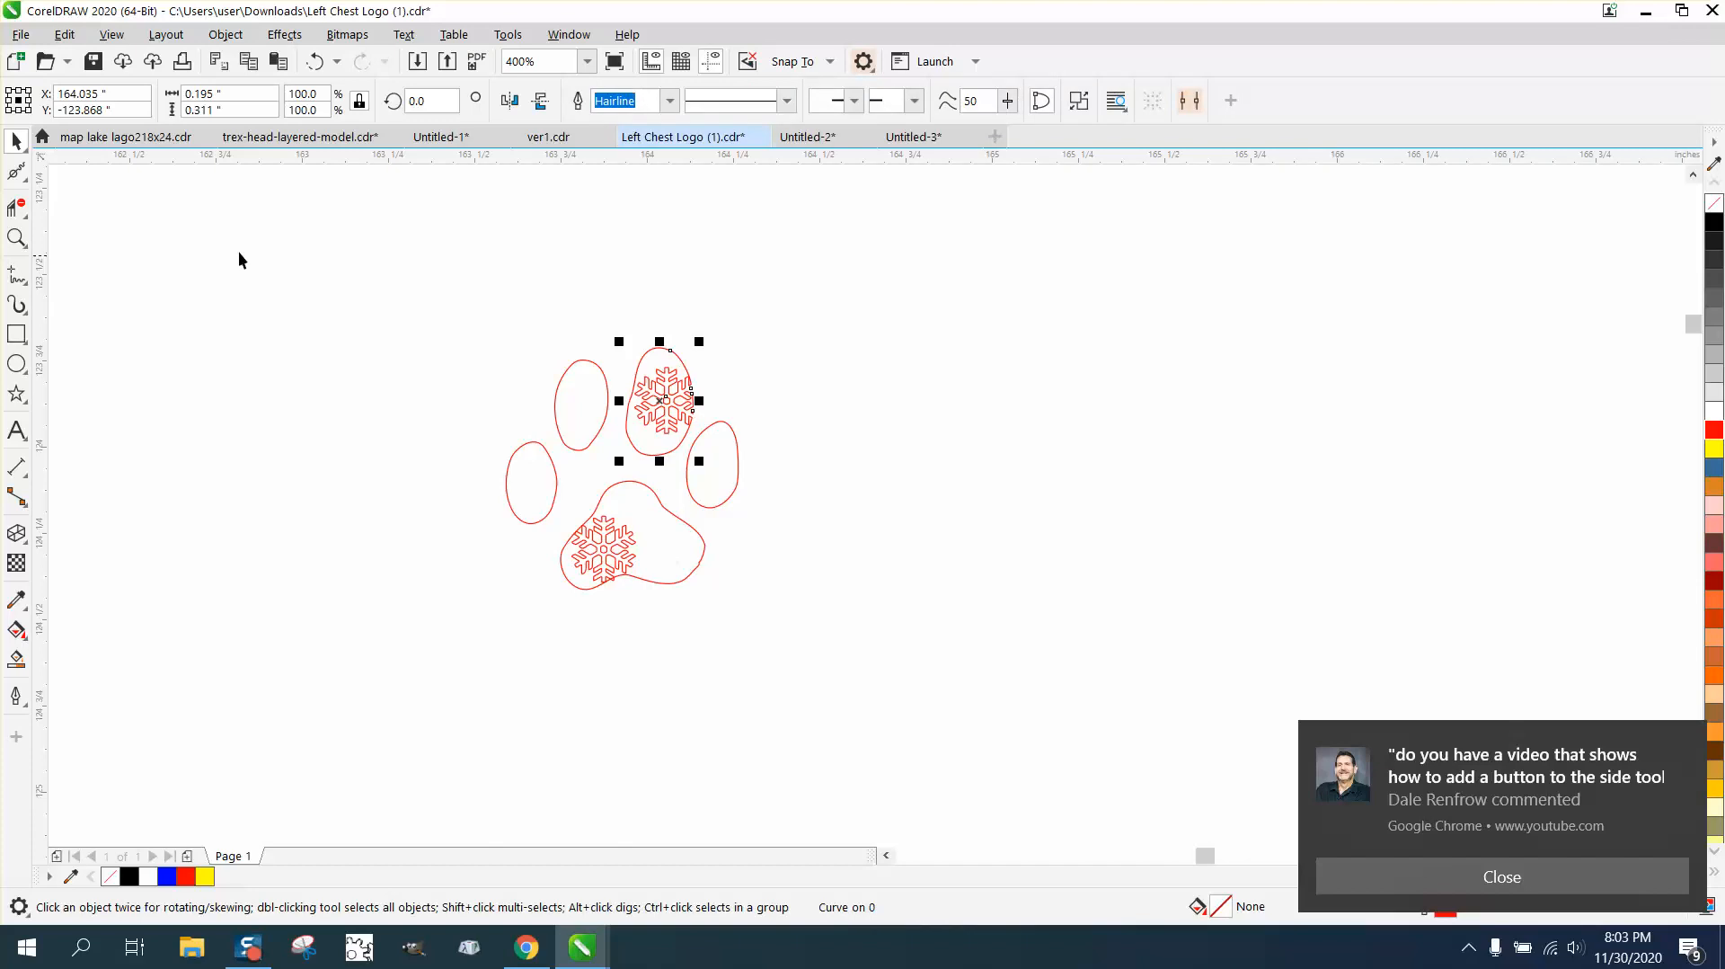
Subtract the lower snowflake from the main pad with Front Minus Back
left_click(30, 236)
left_click_drag(635, 381, 822, 490)
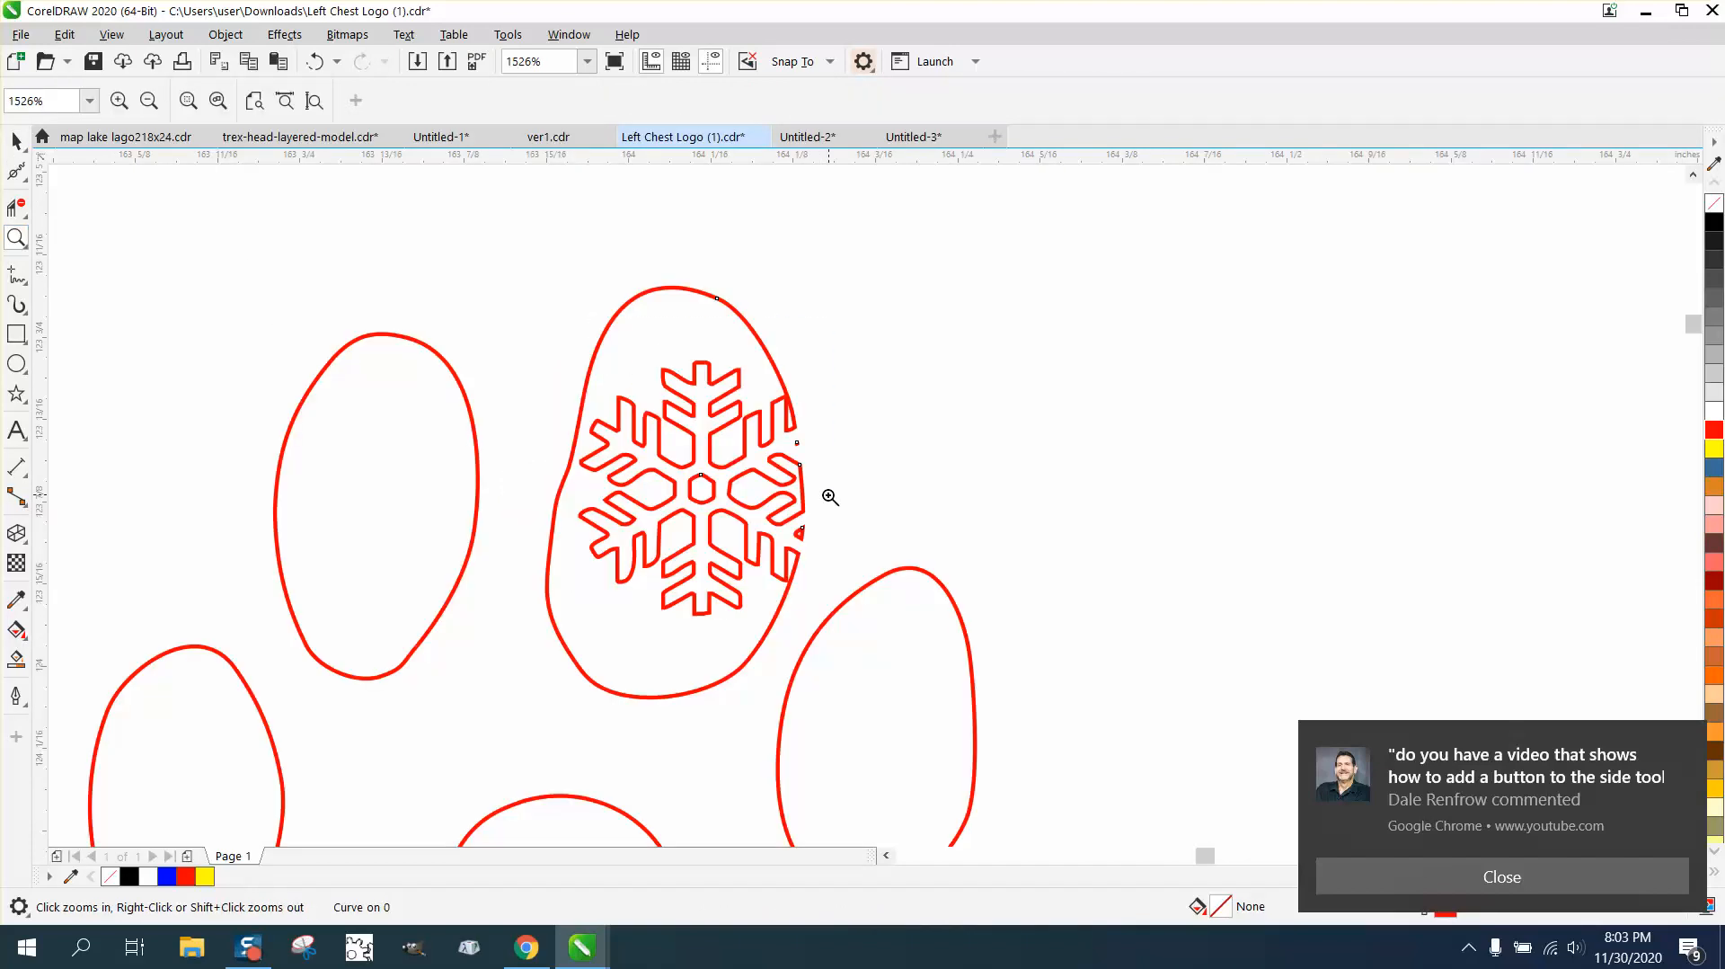
right_click(712, 419)
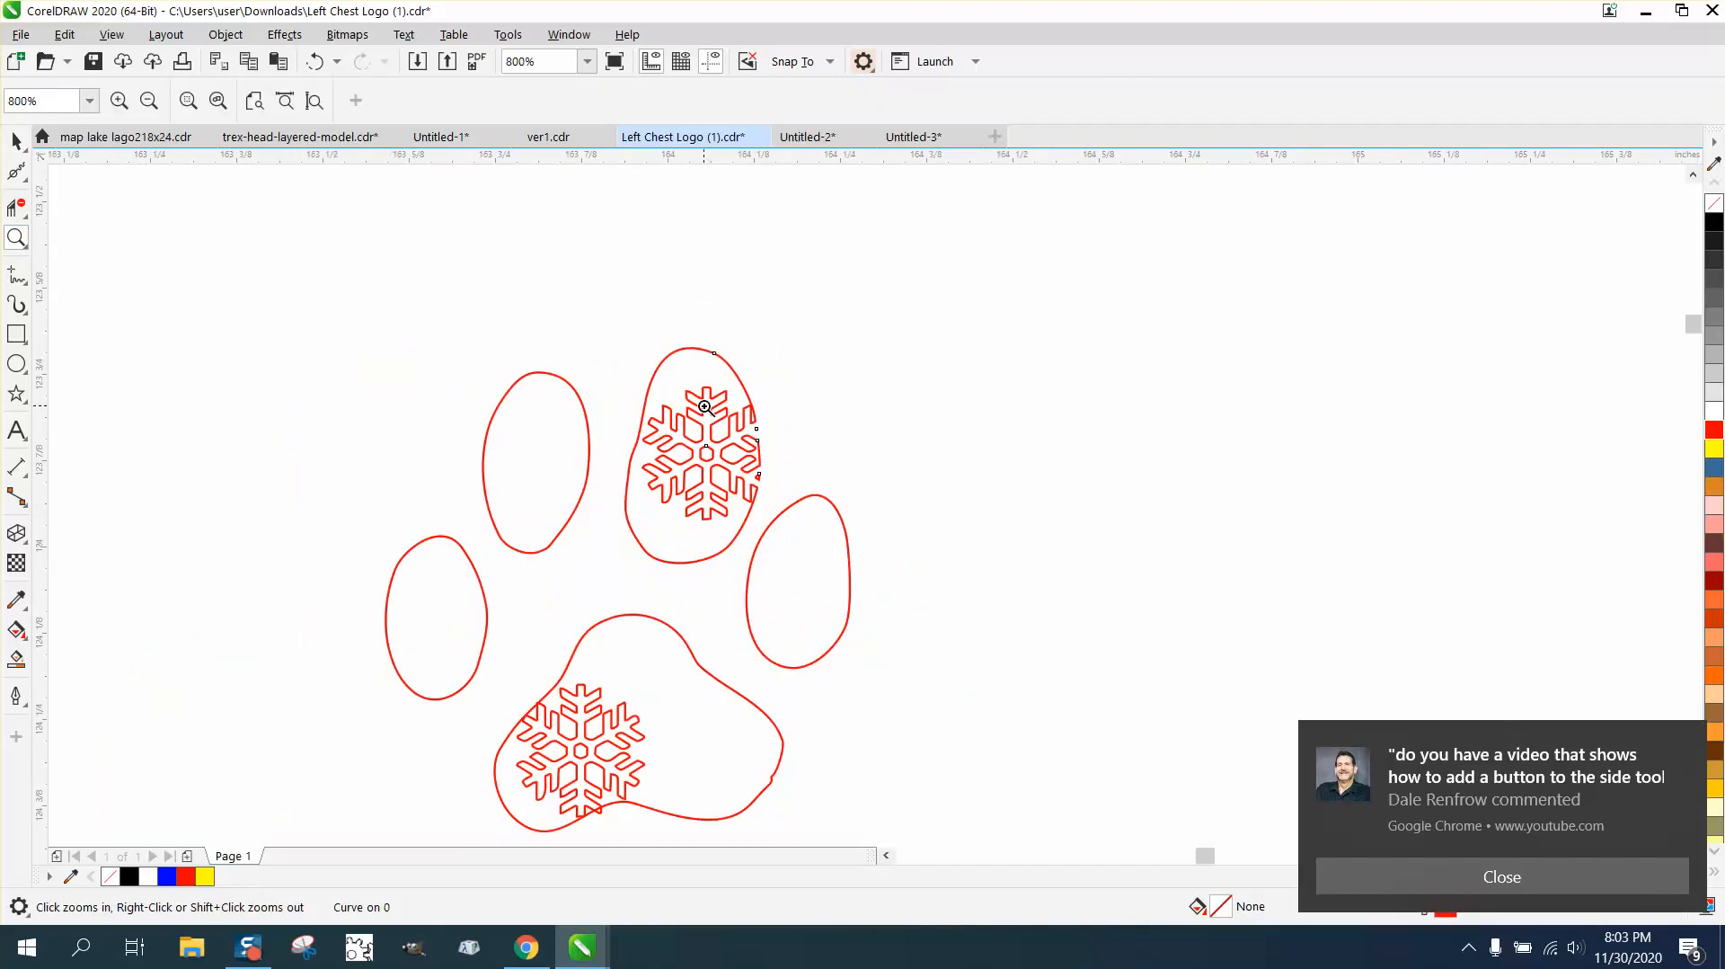
left_click(16, 139)
scroll(393, 478, "down", 1)
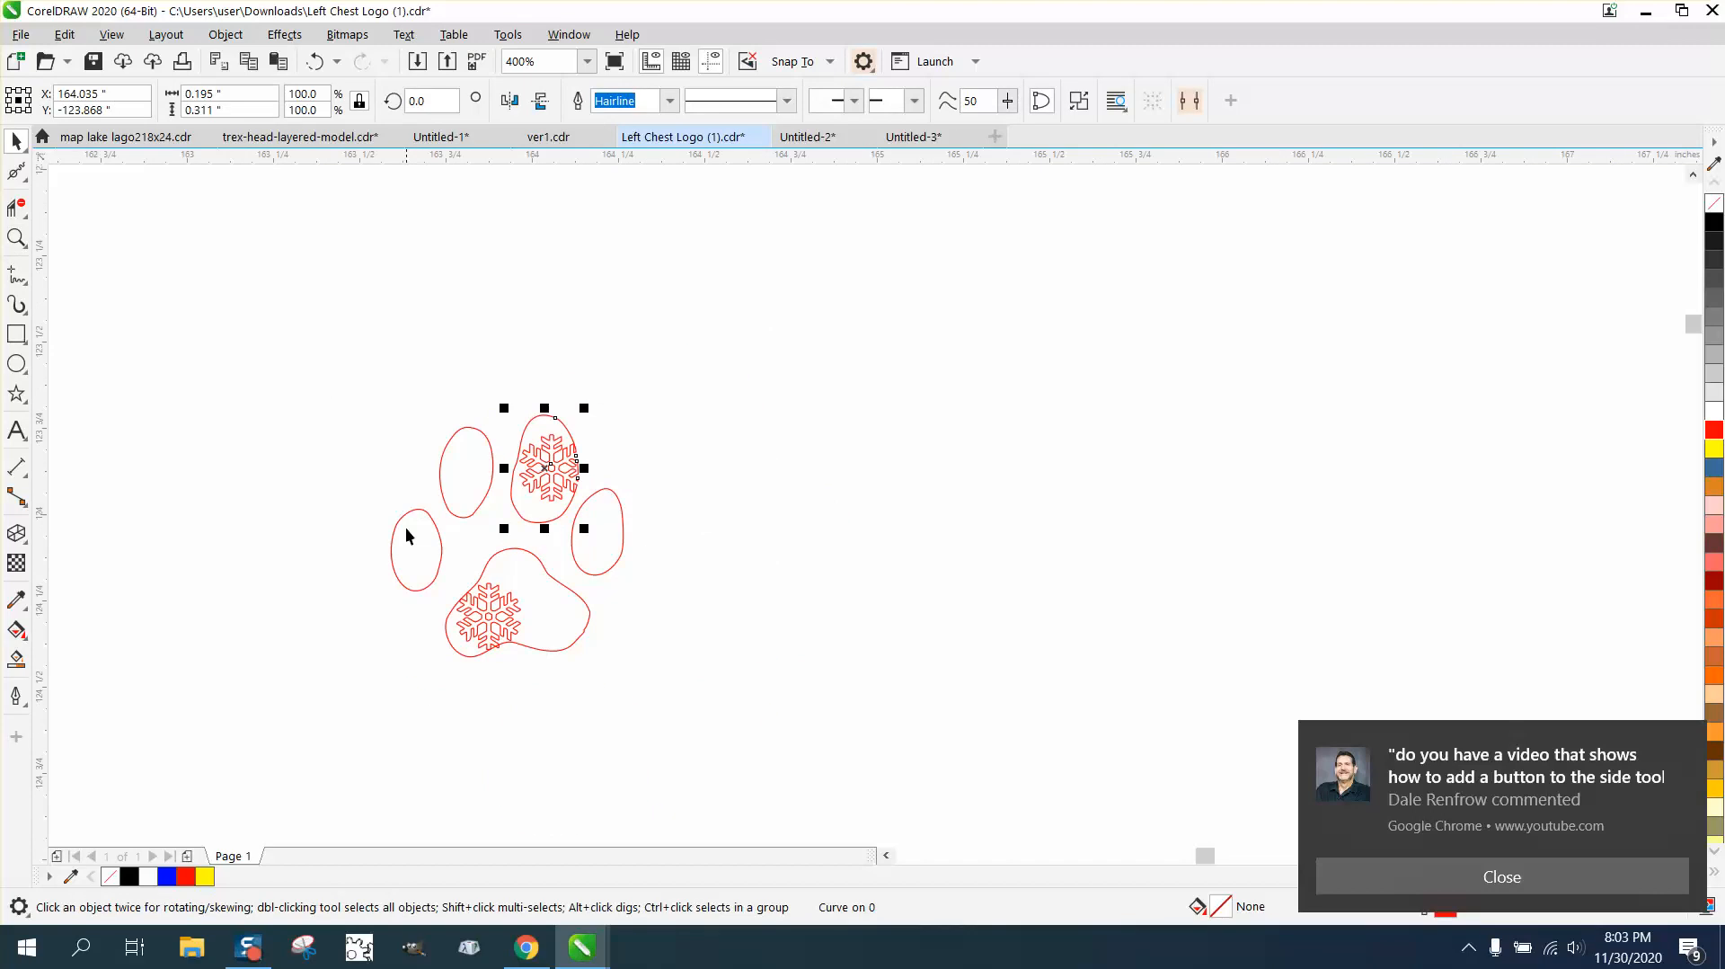
left_click_drag(369, 532, 618, 681)
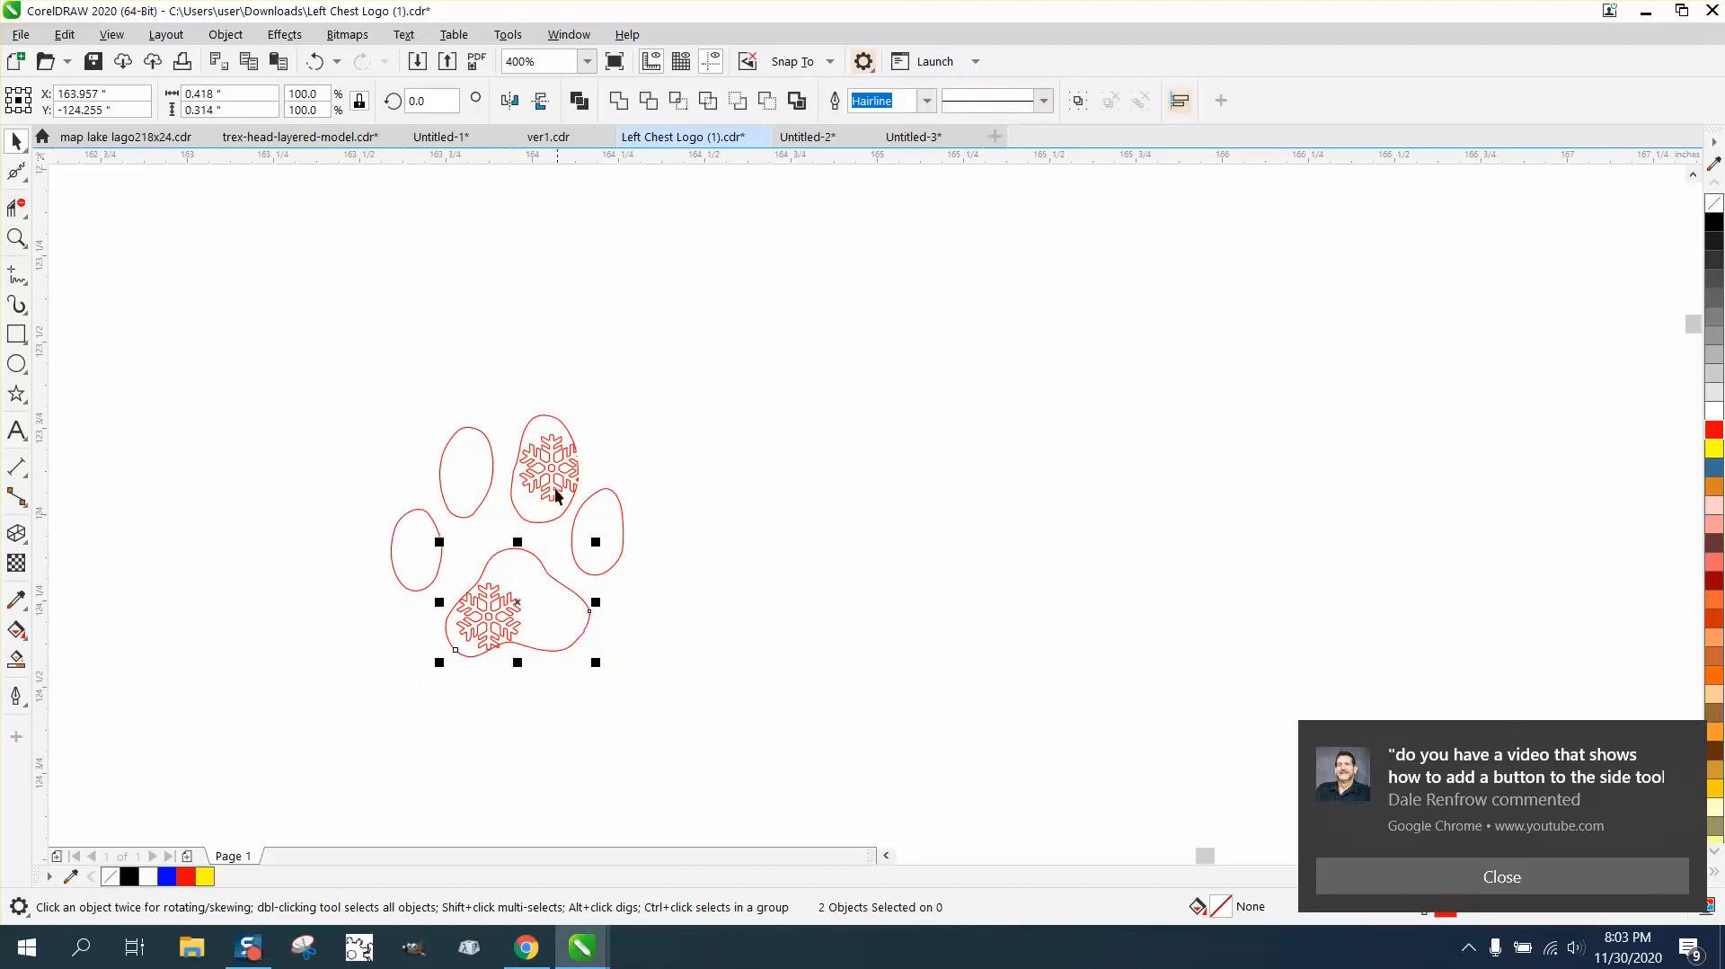
left_click(738, 99)
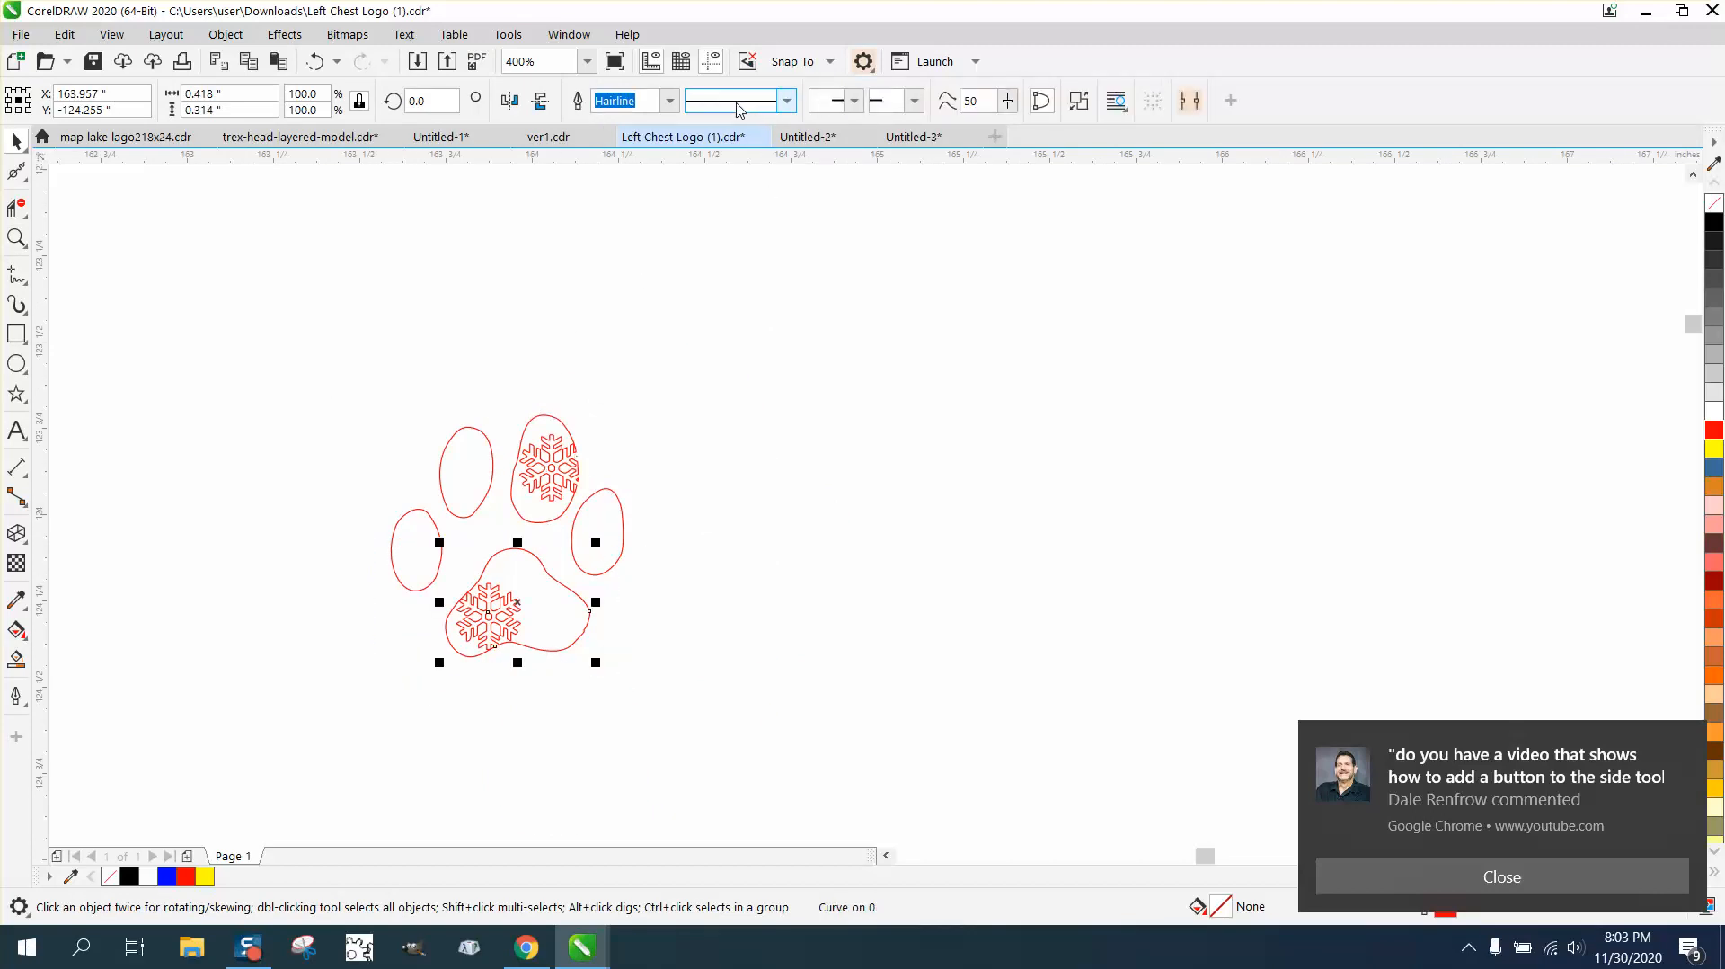
Check the snowflake's tips along the pad's edge and undo the Front Minus Back cut on the main pad
left_click(24, 244)
left_click(49, 239)
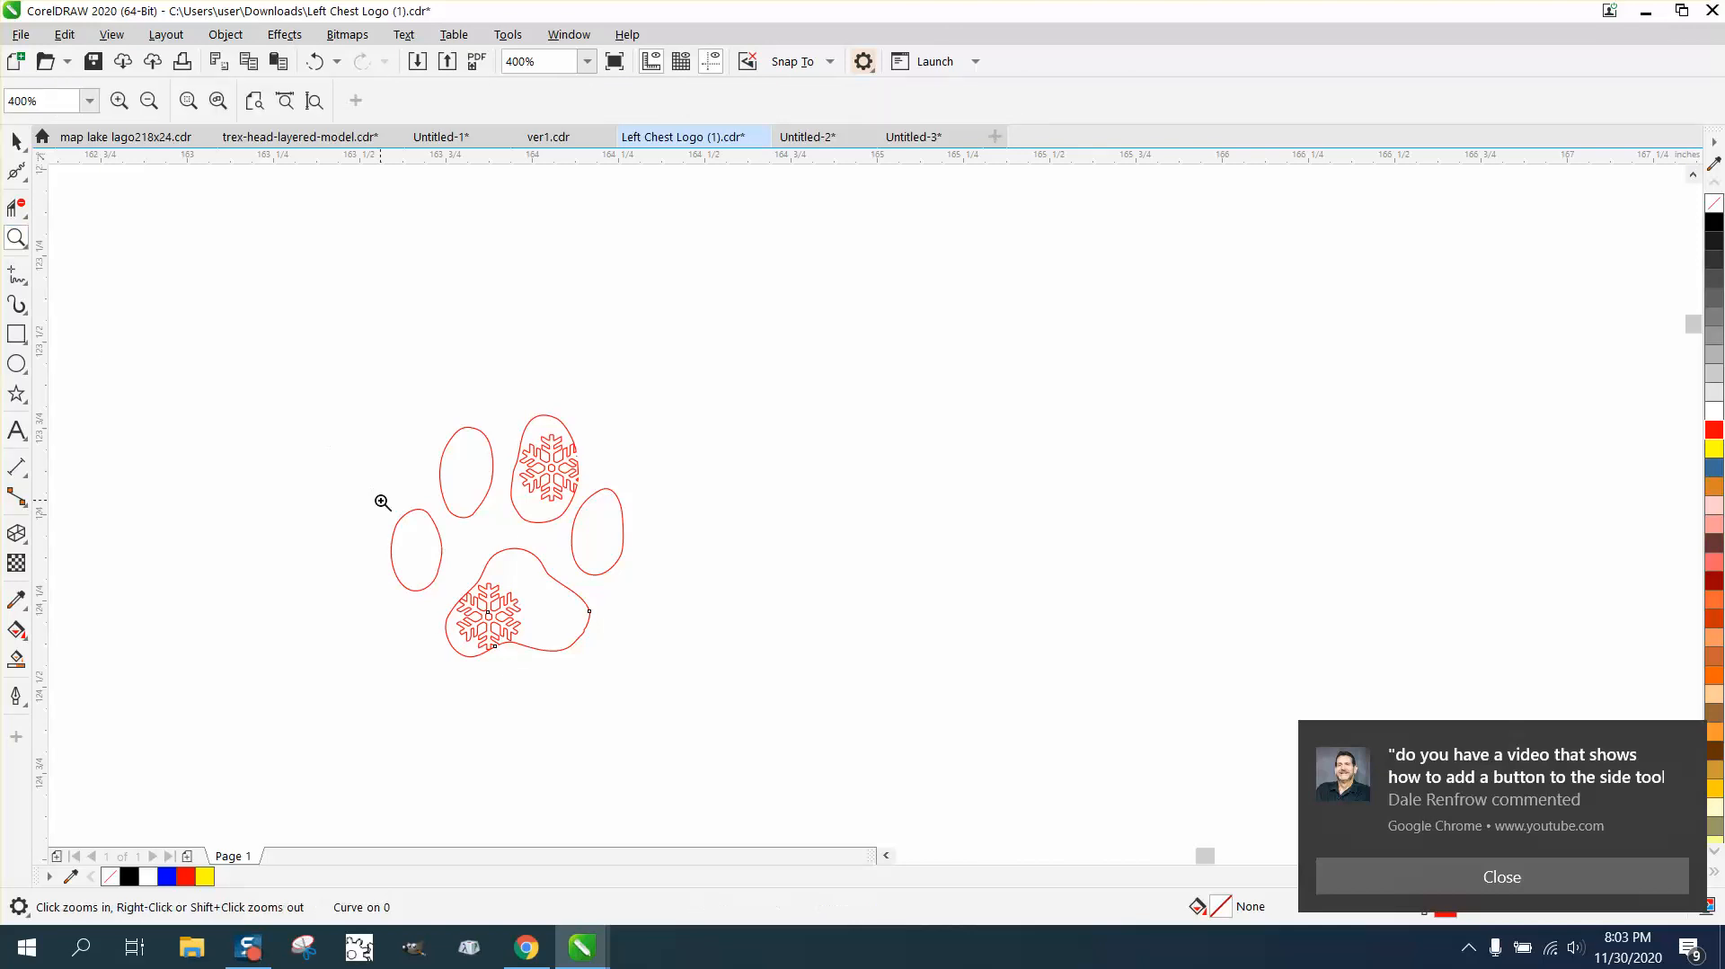
left_click_drag(467, 620, 643, 730)
right_click(641, 730)
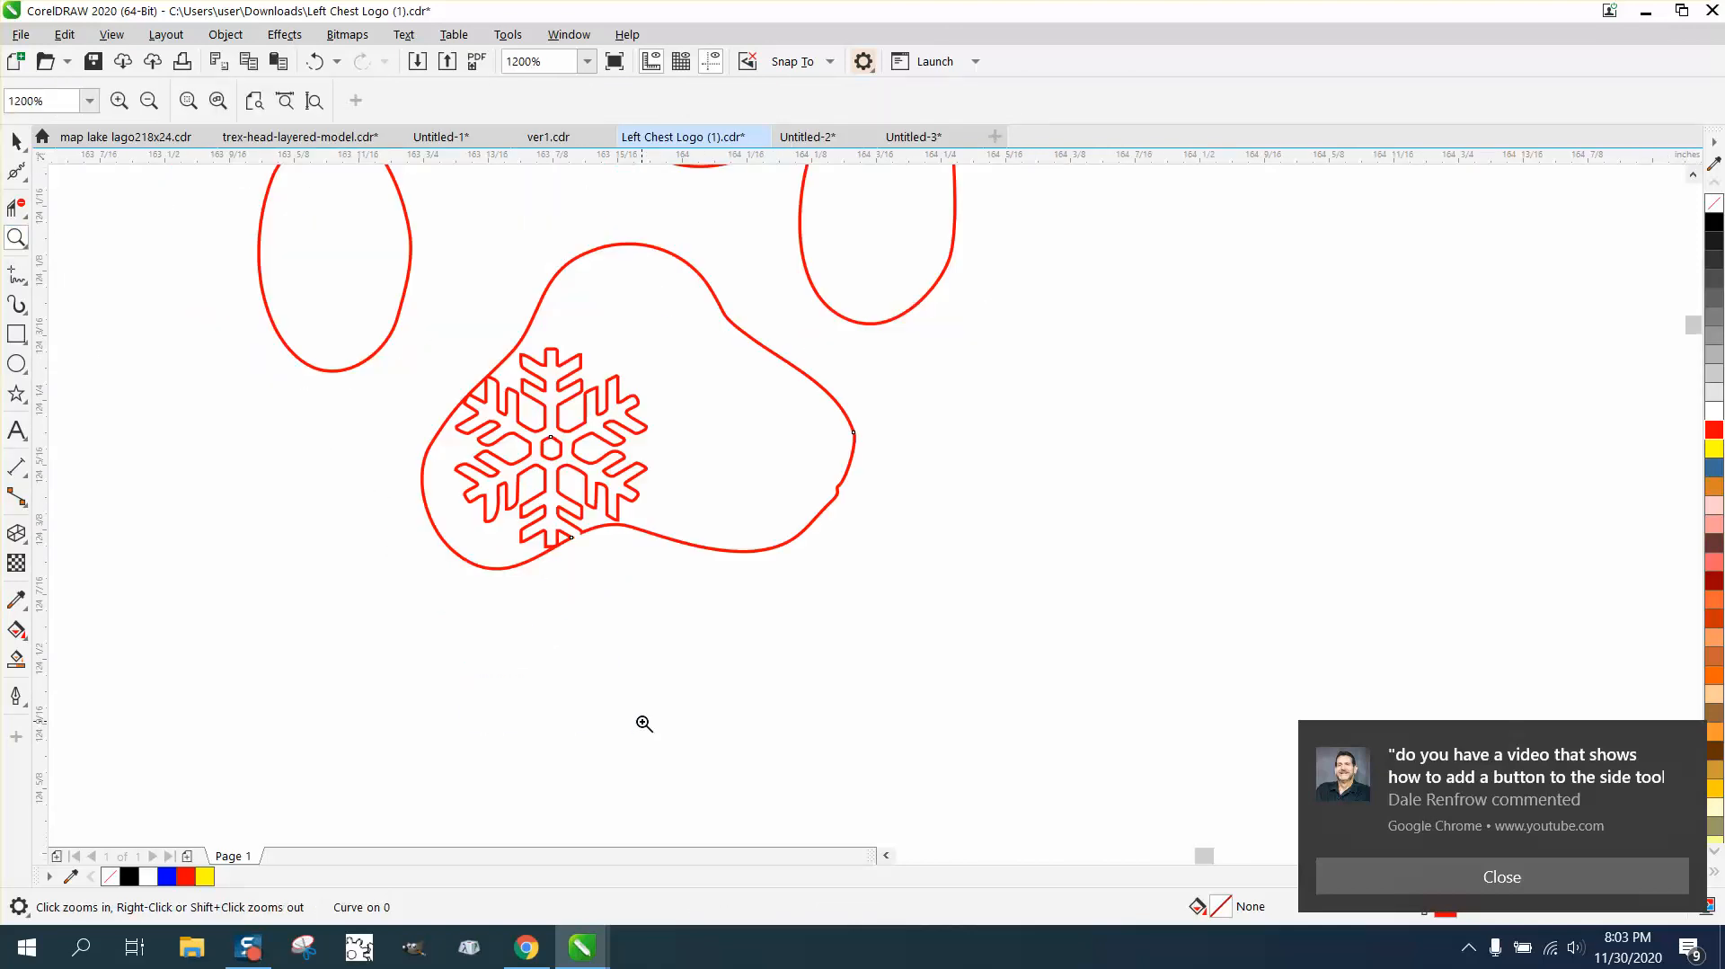
left_click_drag(517, 400, 558, 423)
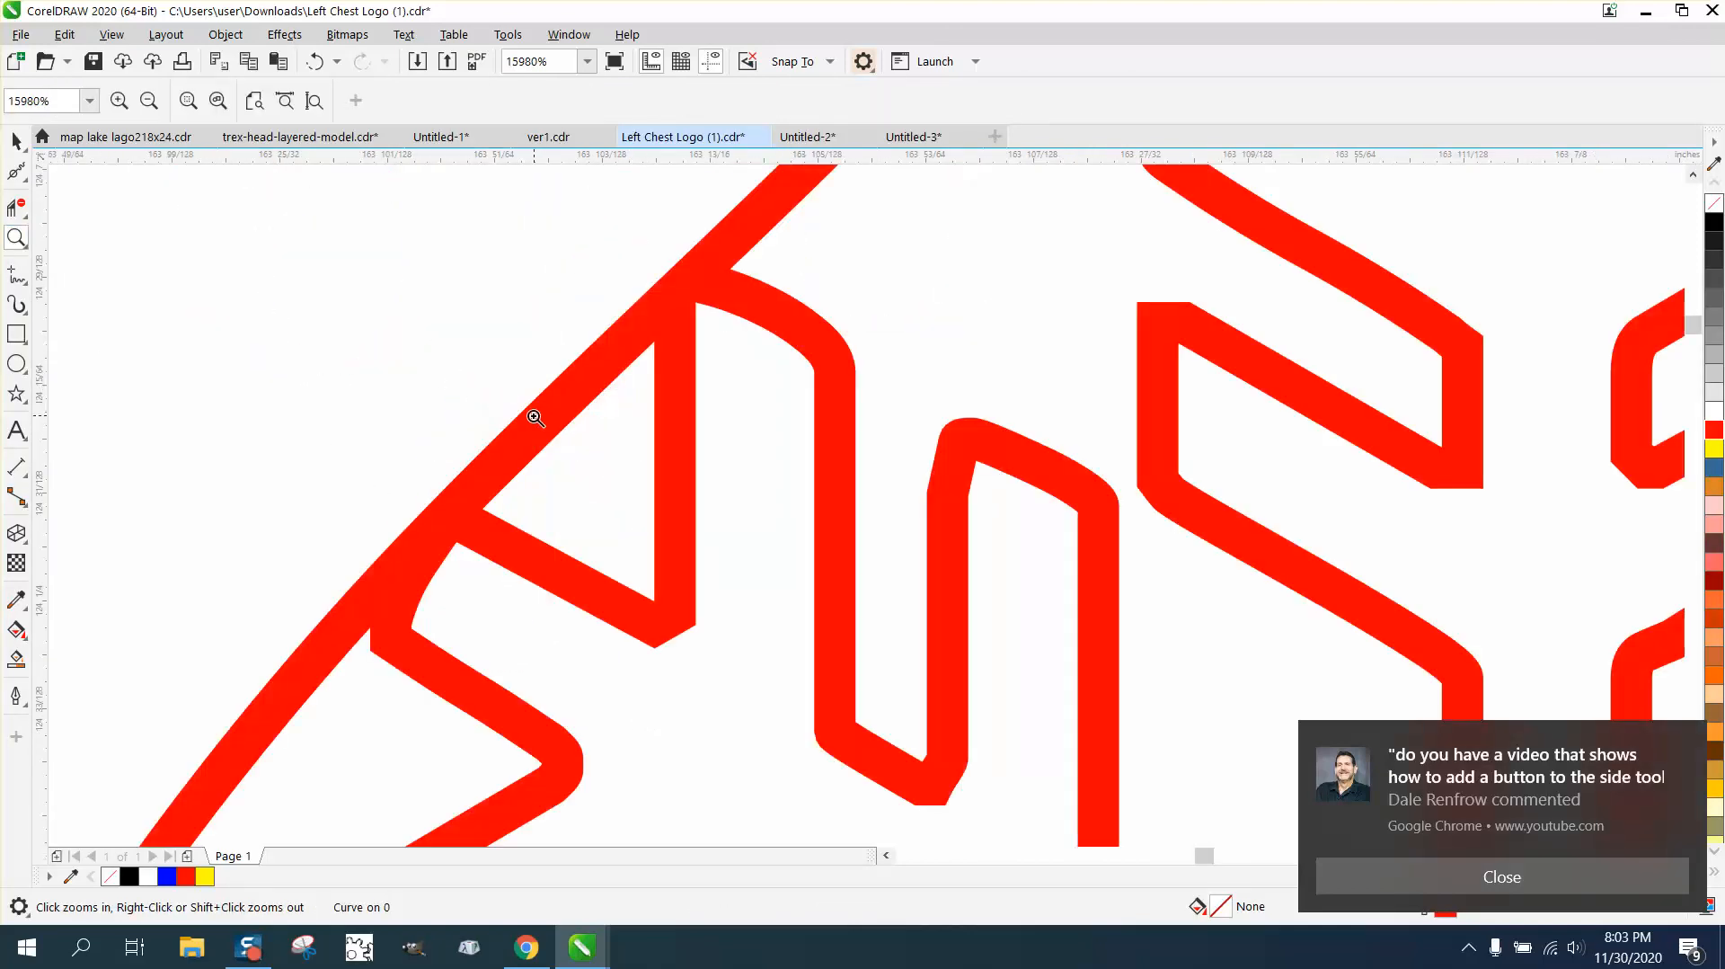
right_click(530, 411)
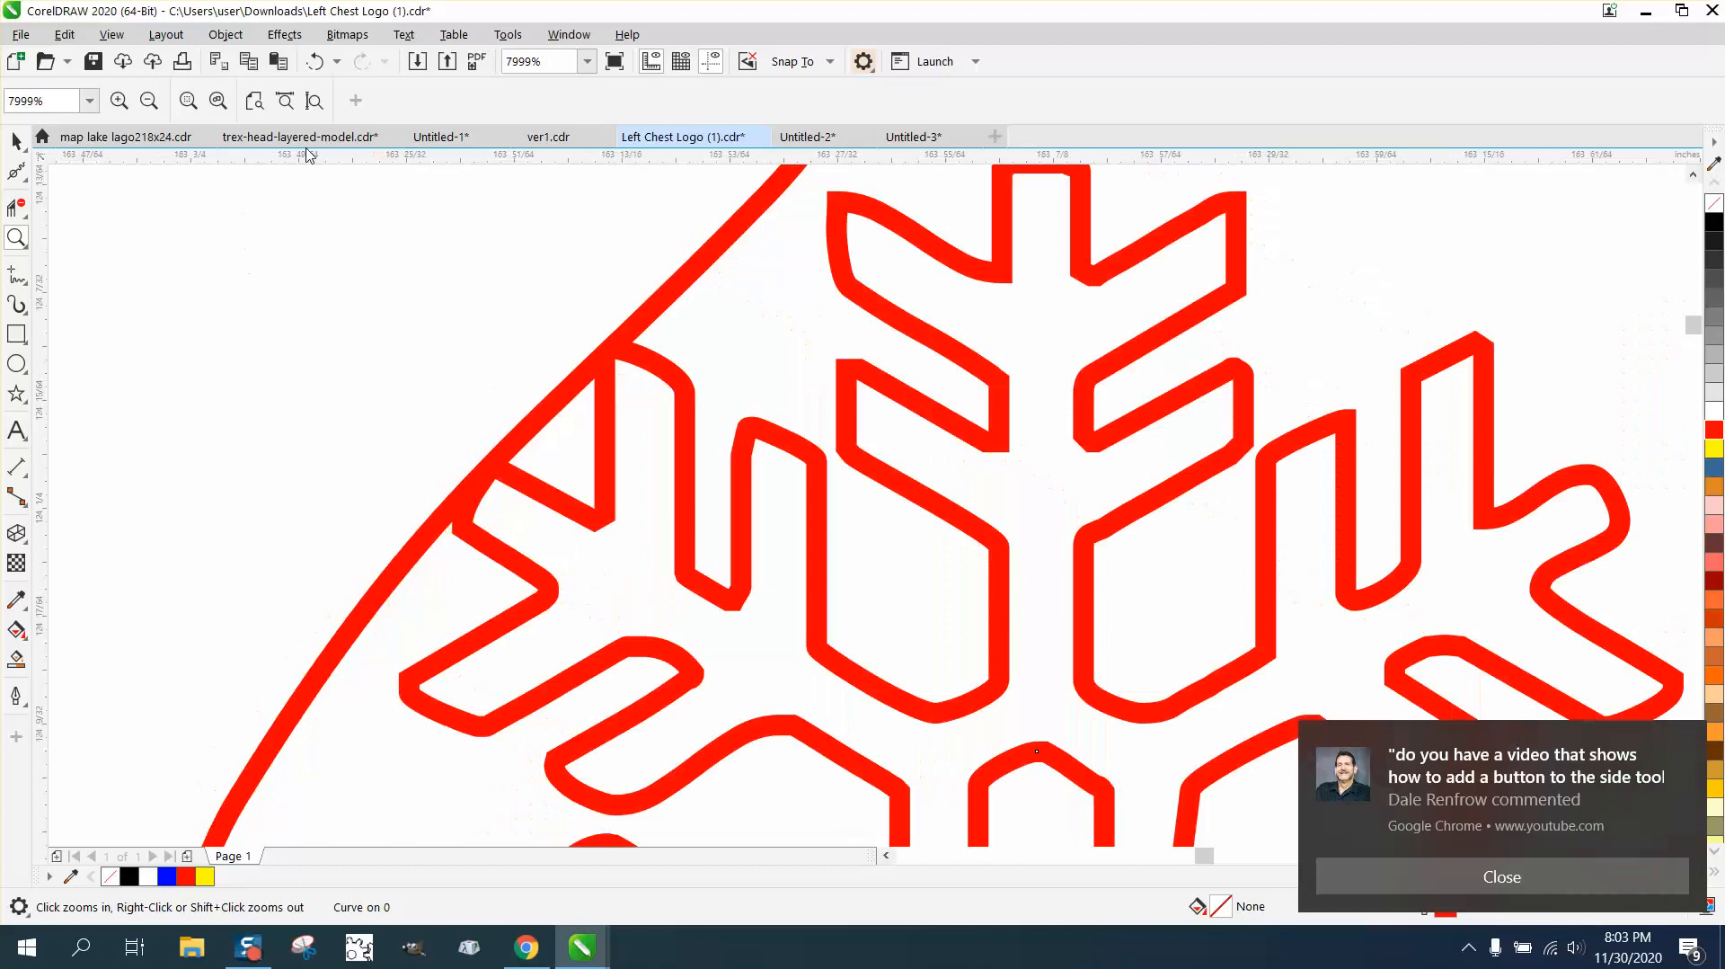
left_click(336, 62)
left_click(431, 344)
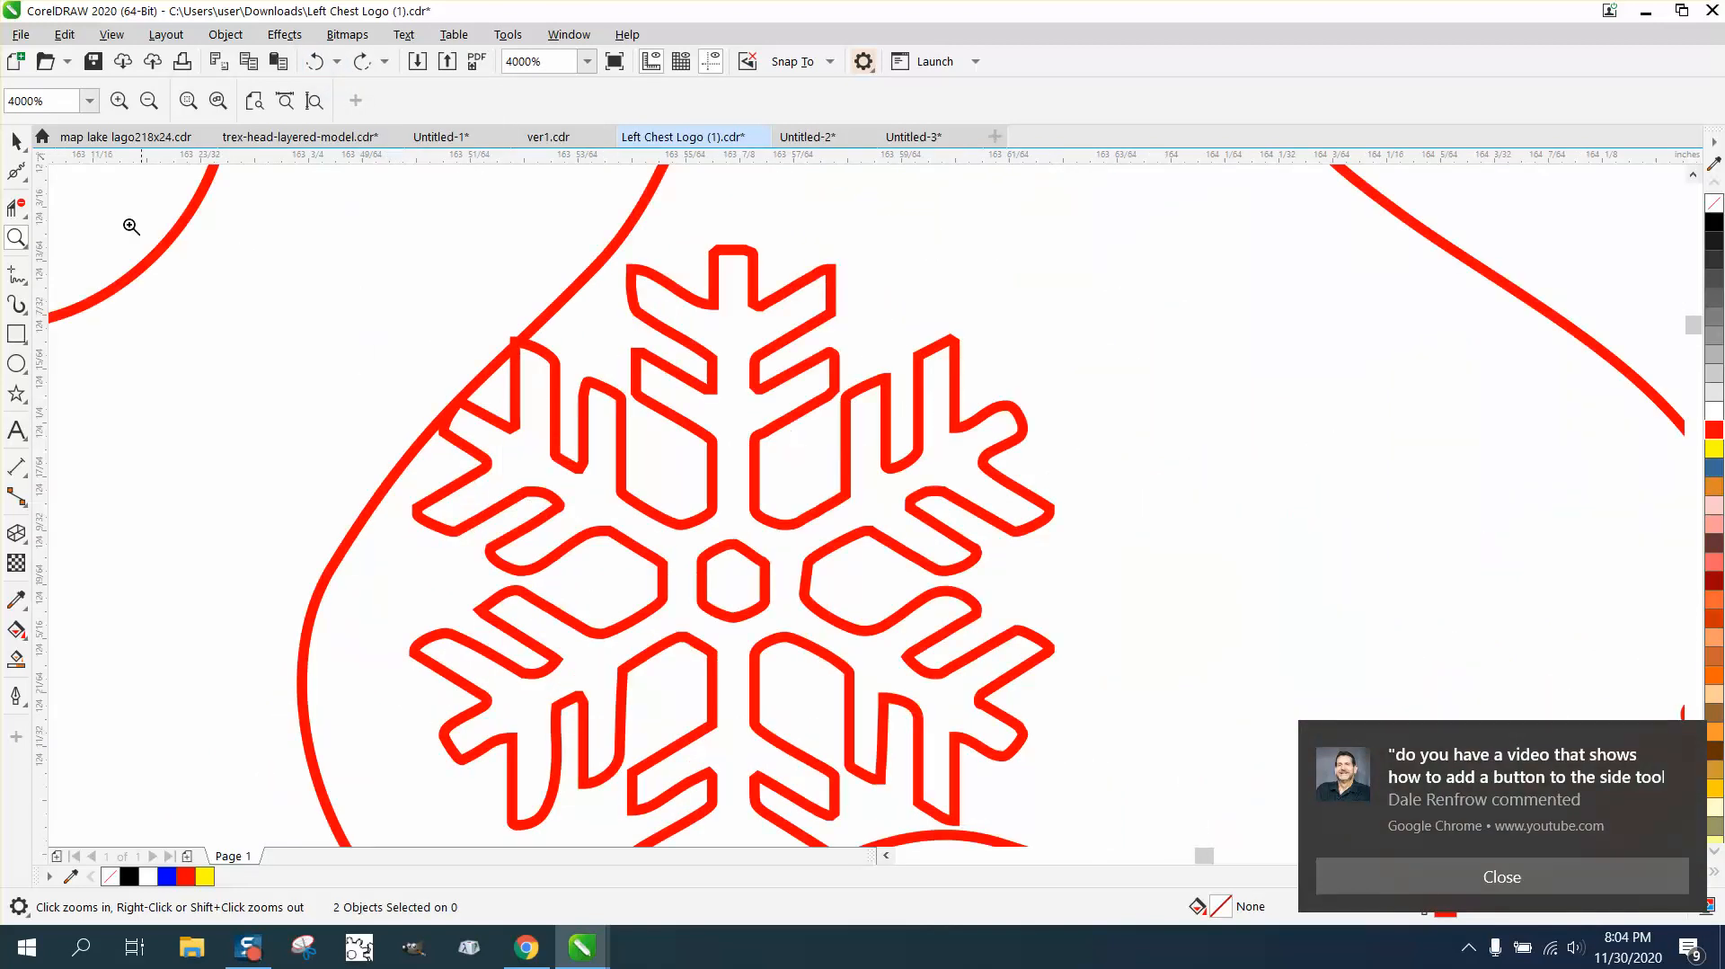
left_click(16, 141)
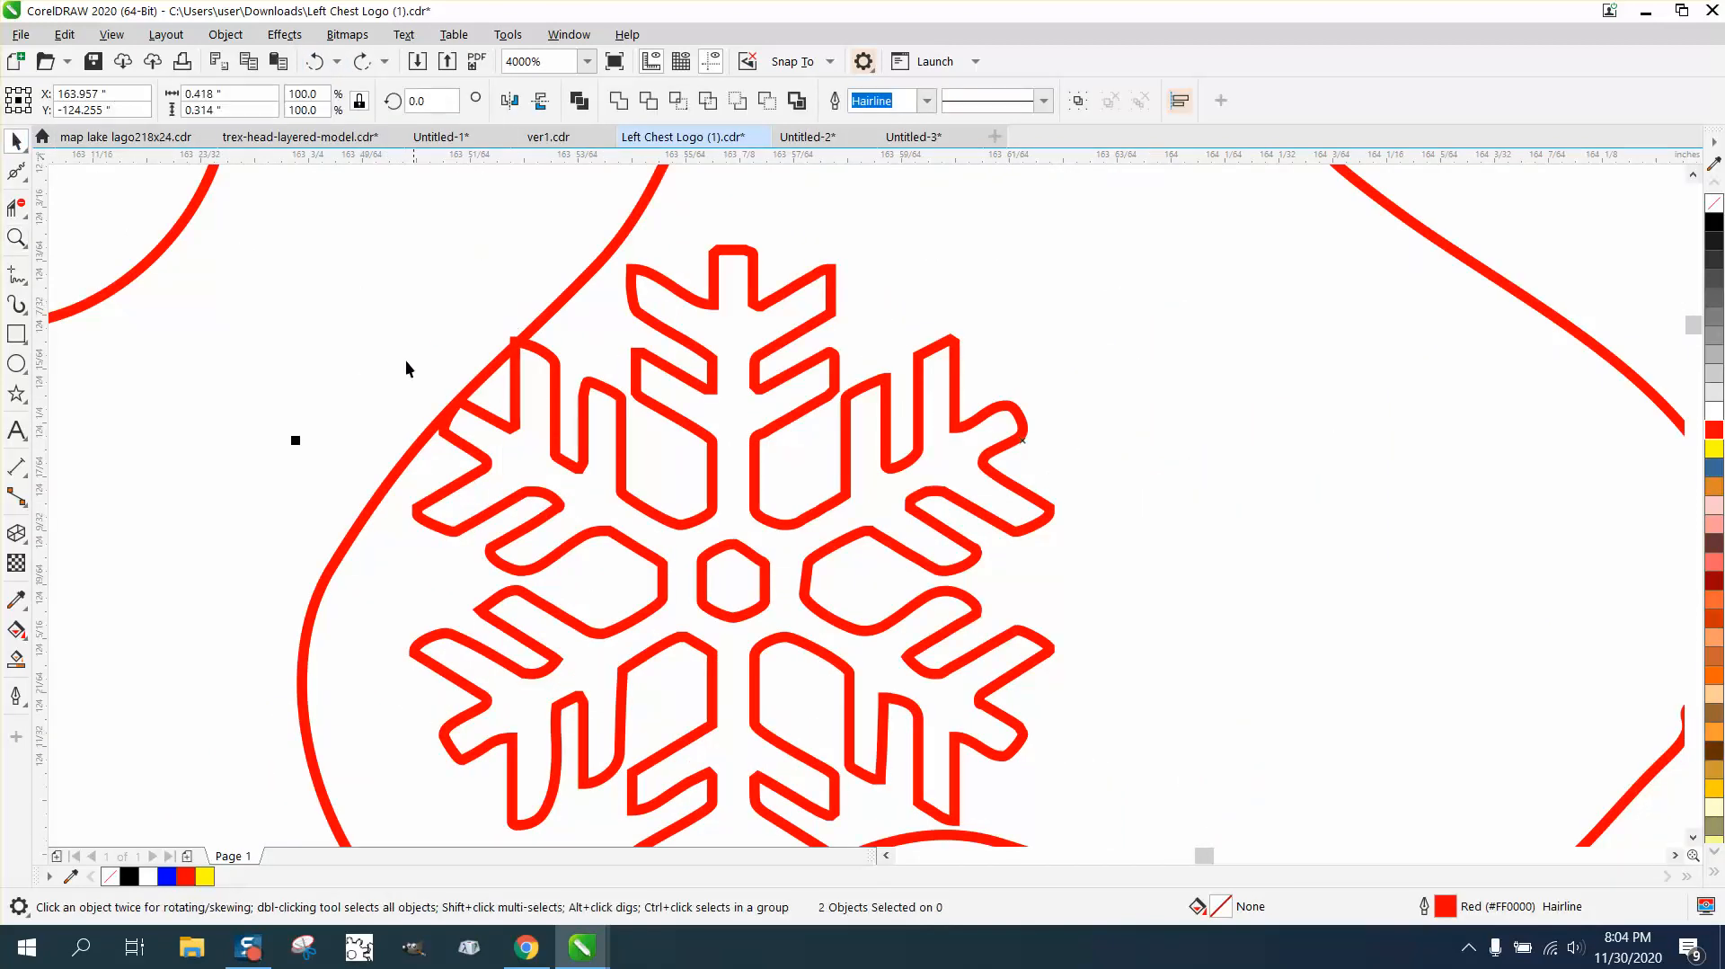
scroll(304, 345, "down", 1)
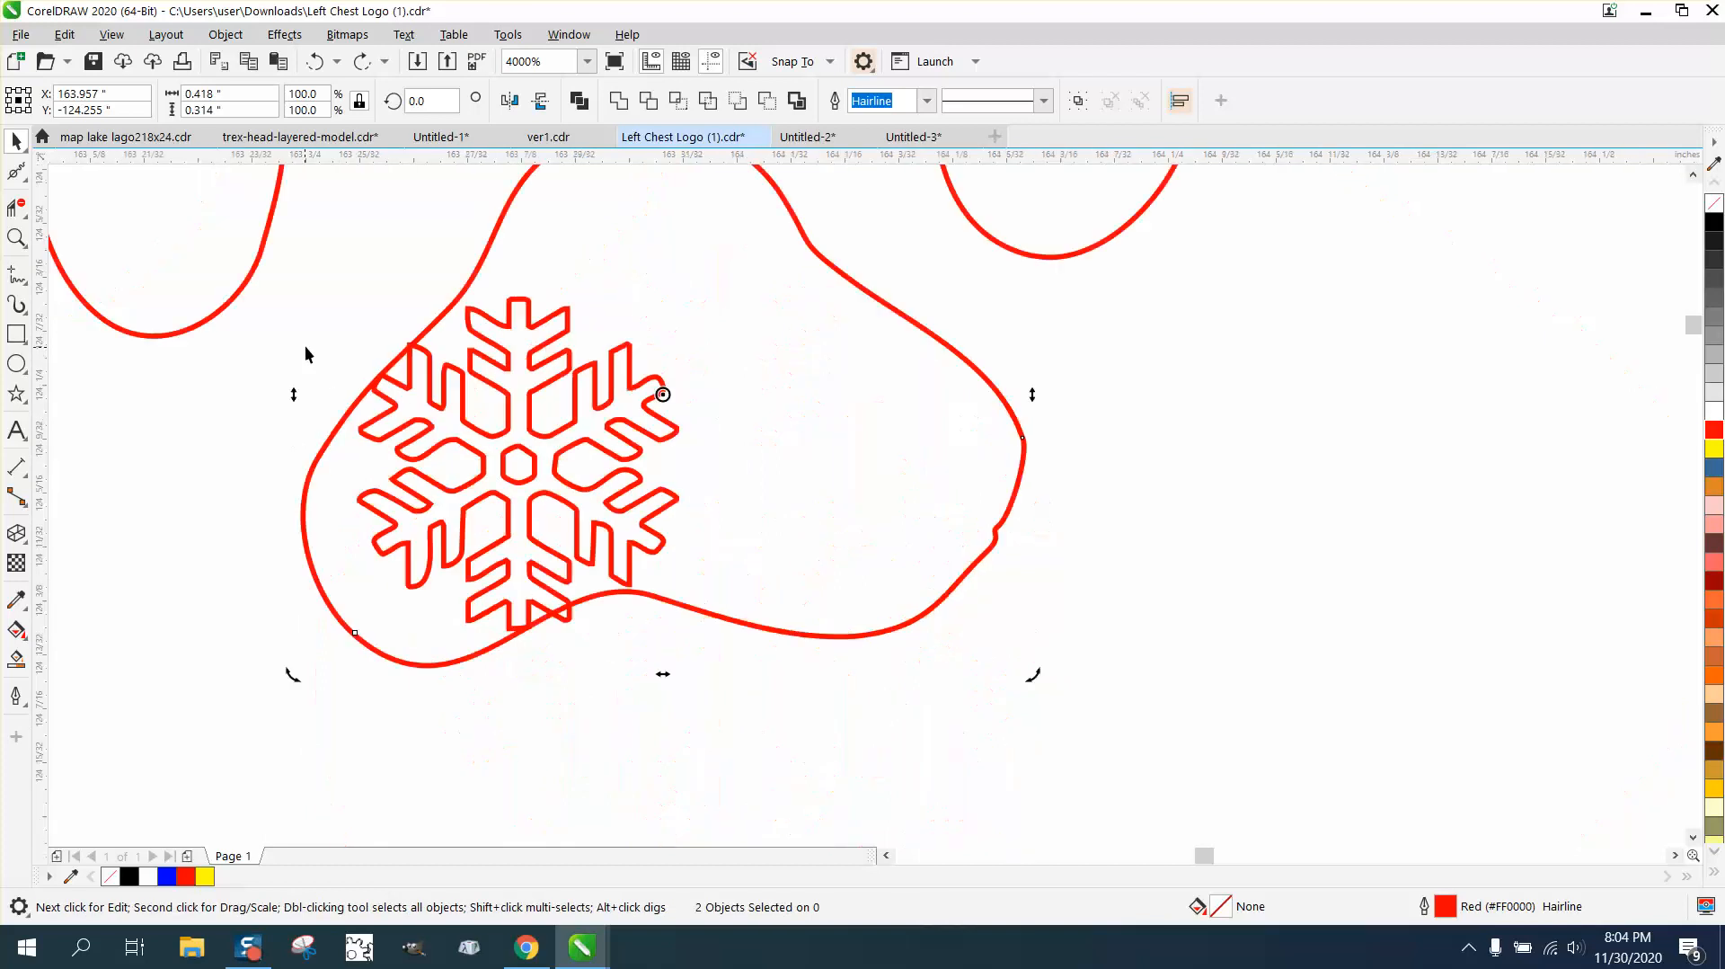
Enlarge the main pad's snowflake to about 0.21 by 0.21 inches, and undo the accidental move of the pad
left_click(225, 364)
left_click(526, 458)
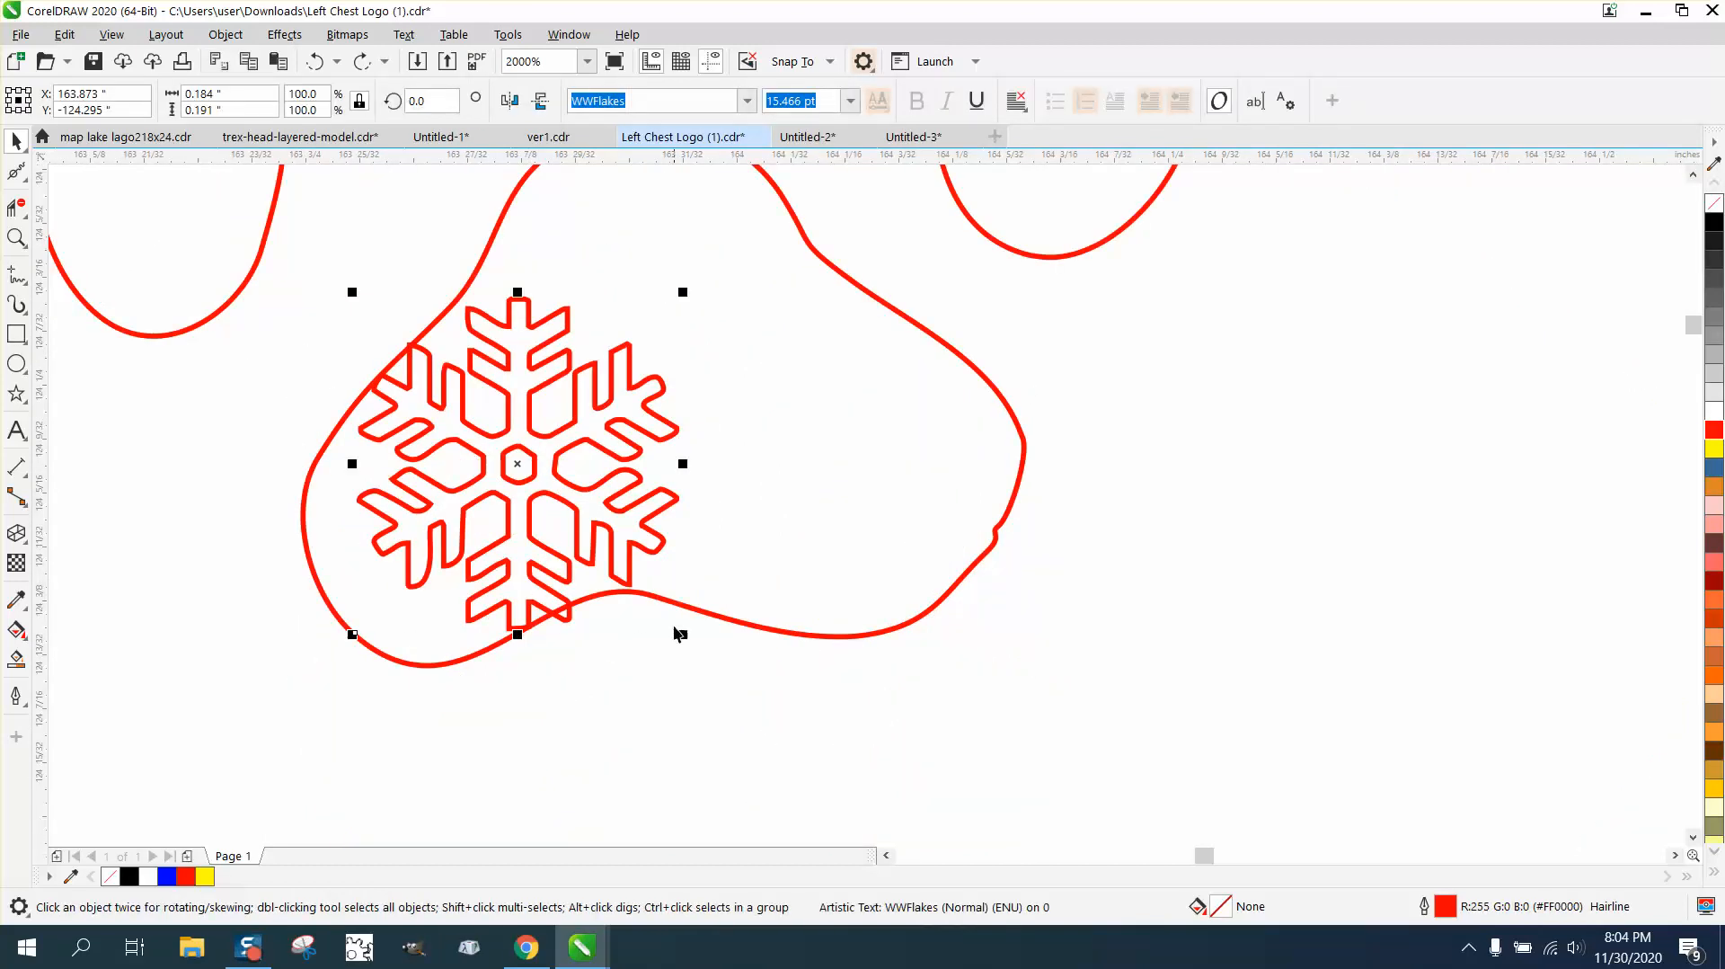
left_click_drag(680, 631, 716, 662)
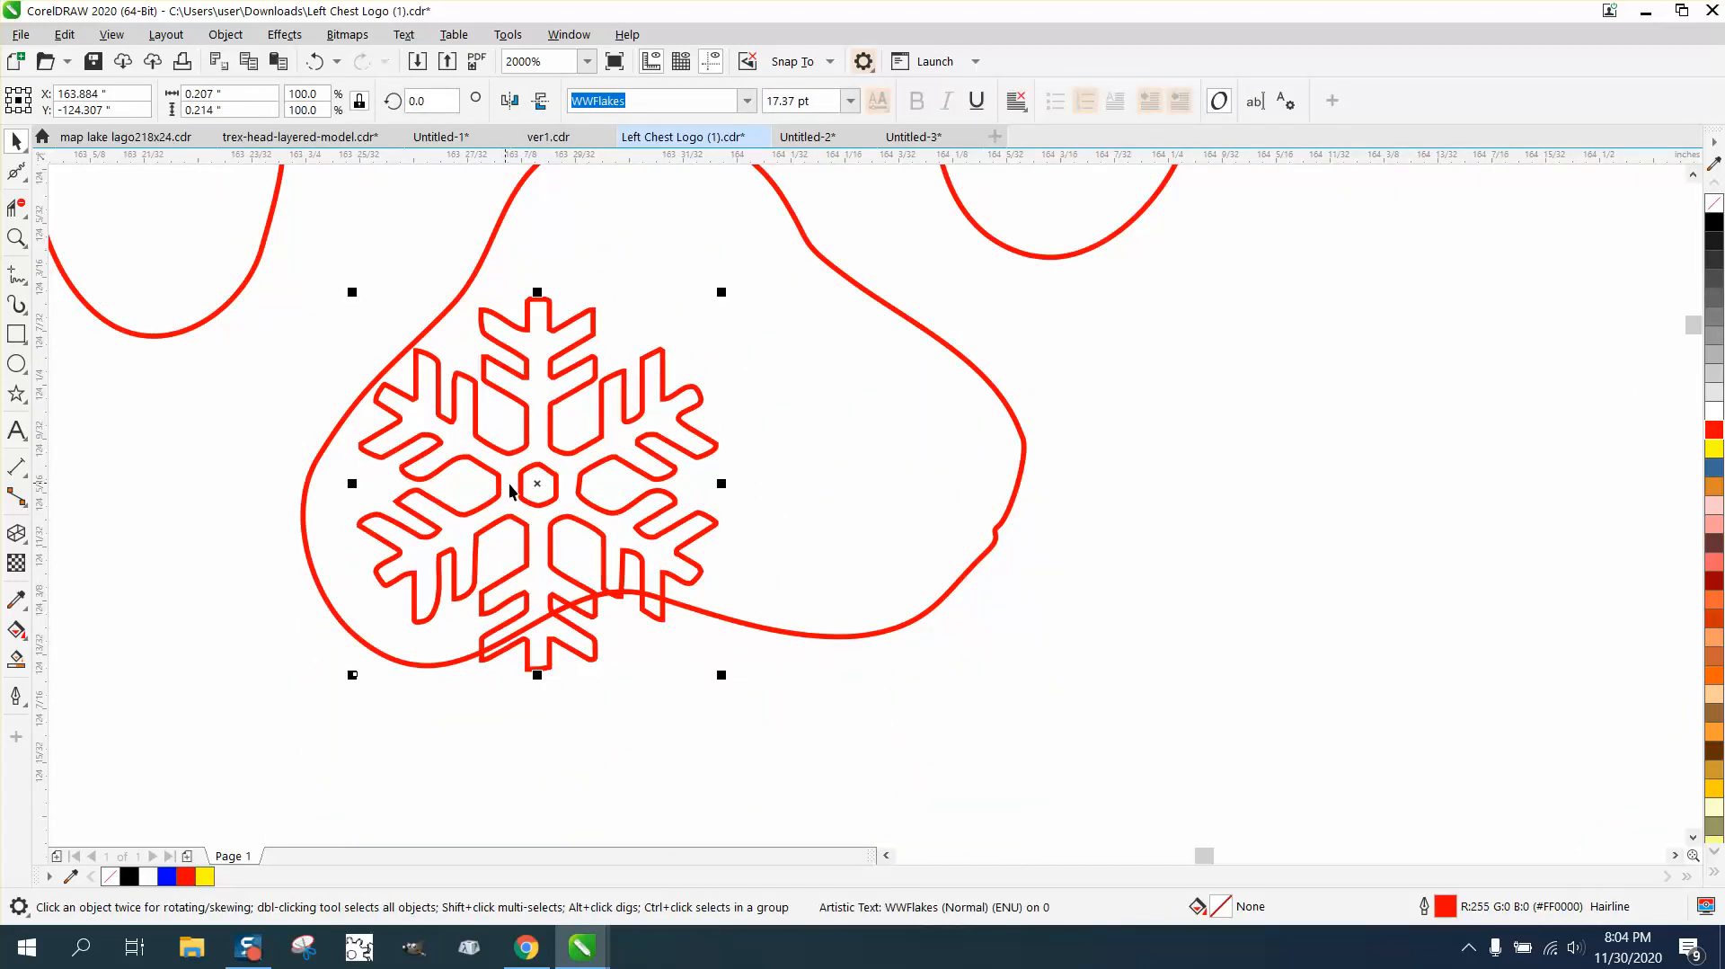
left_click_drag(531, 484, 512, 466)
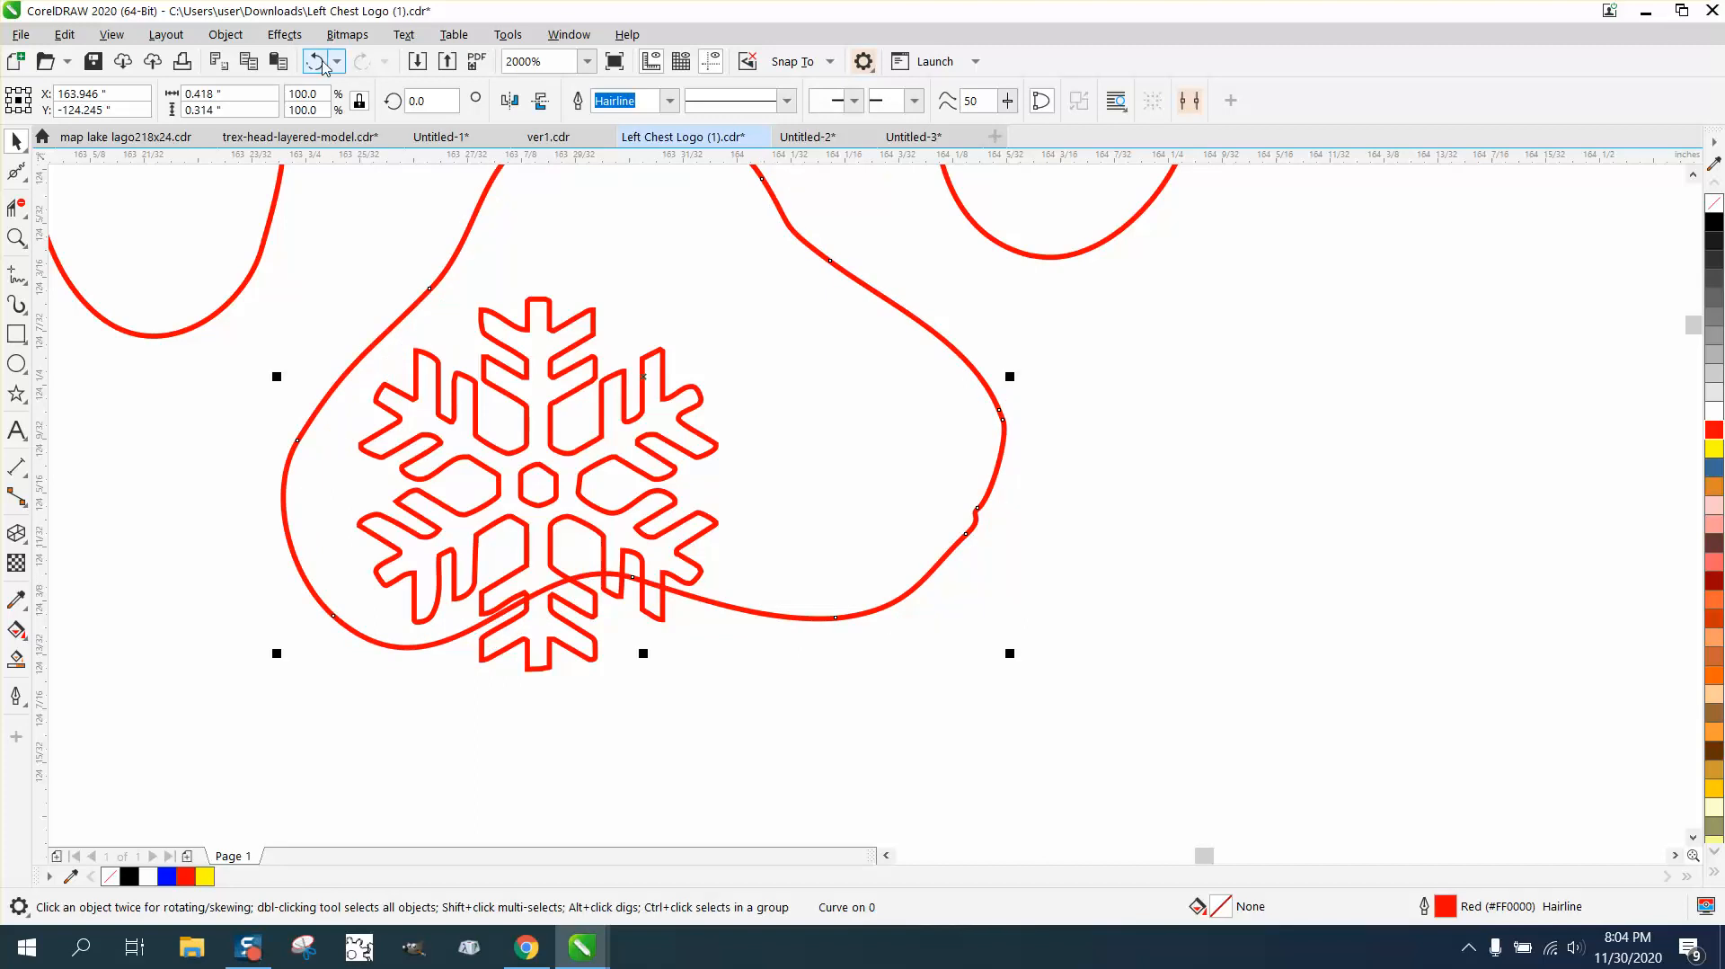
key("ctrl+z")
Enlarge the main pad's snowflake toward the upper left to about 0.23 by 0.24 inches, crossing the pad's left and lower edges
left_click_drag(239, 340, 652, 597)
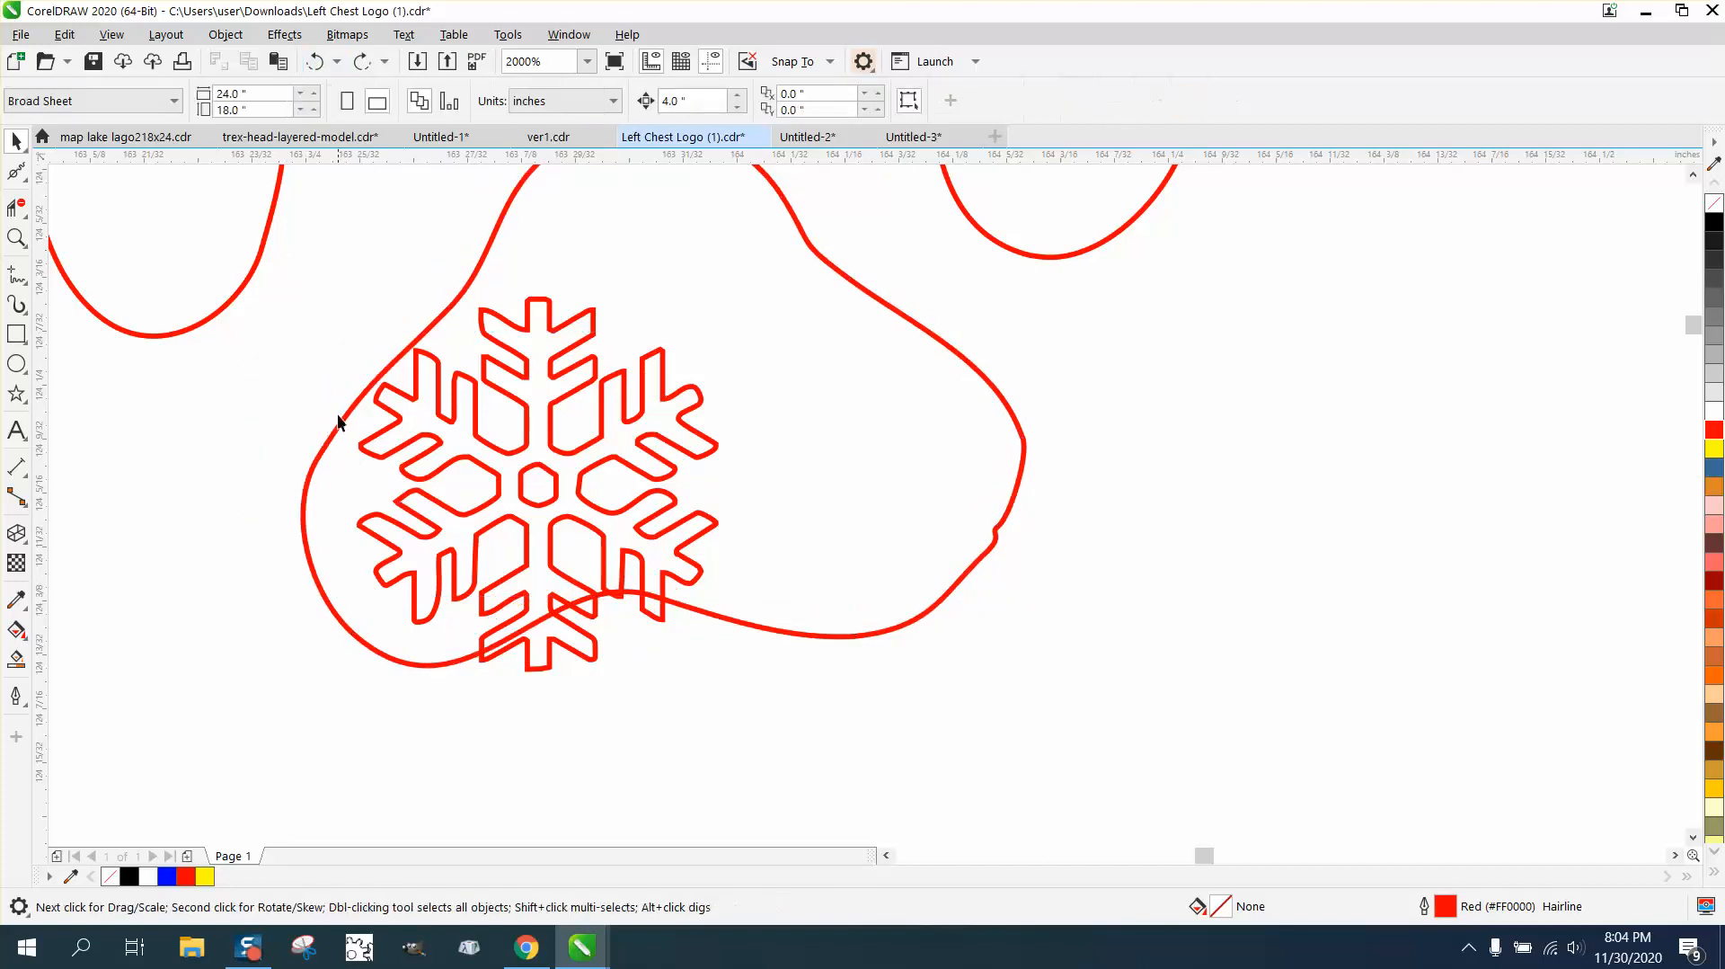
left_click(389, 412)
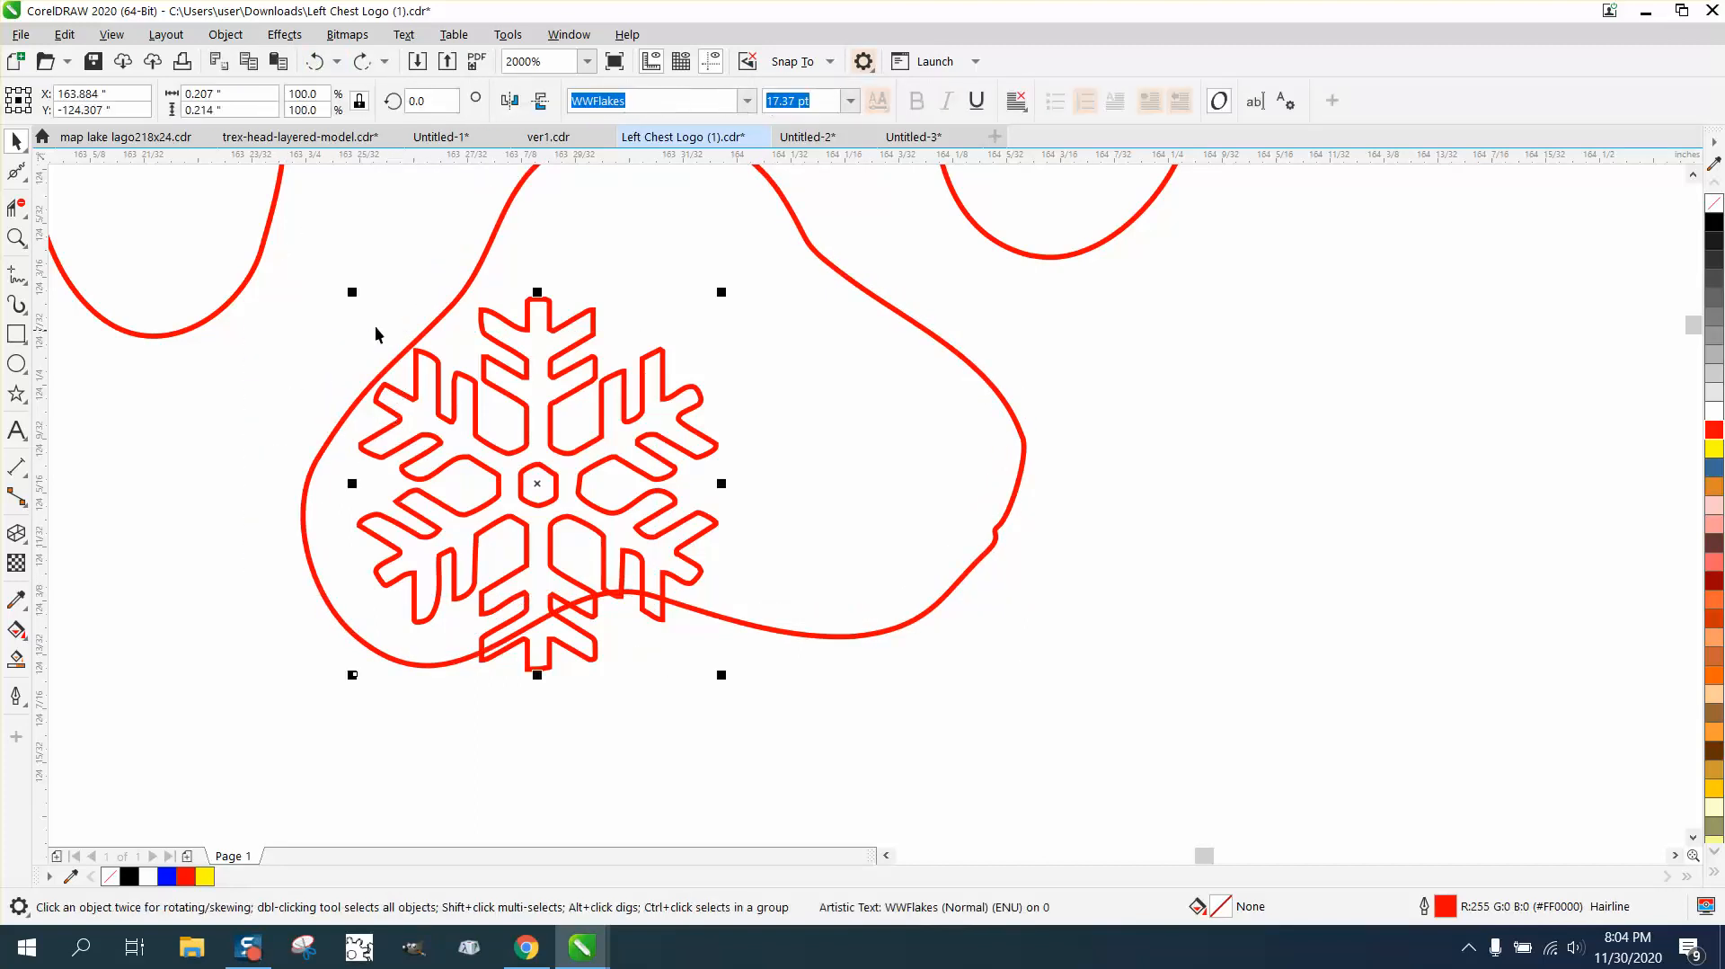
left_click(348, 281)
left_click(426, 354)
left_click_drag(352, 293, 311, 252)
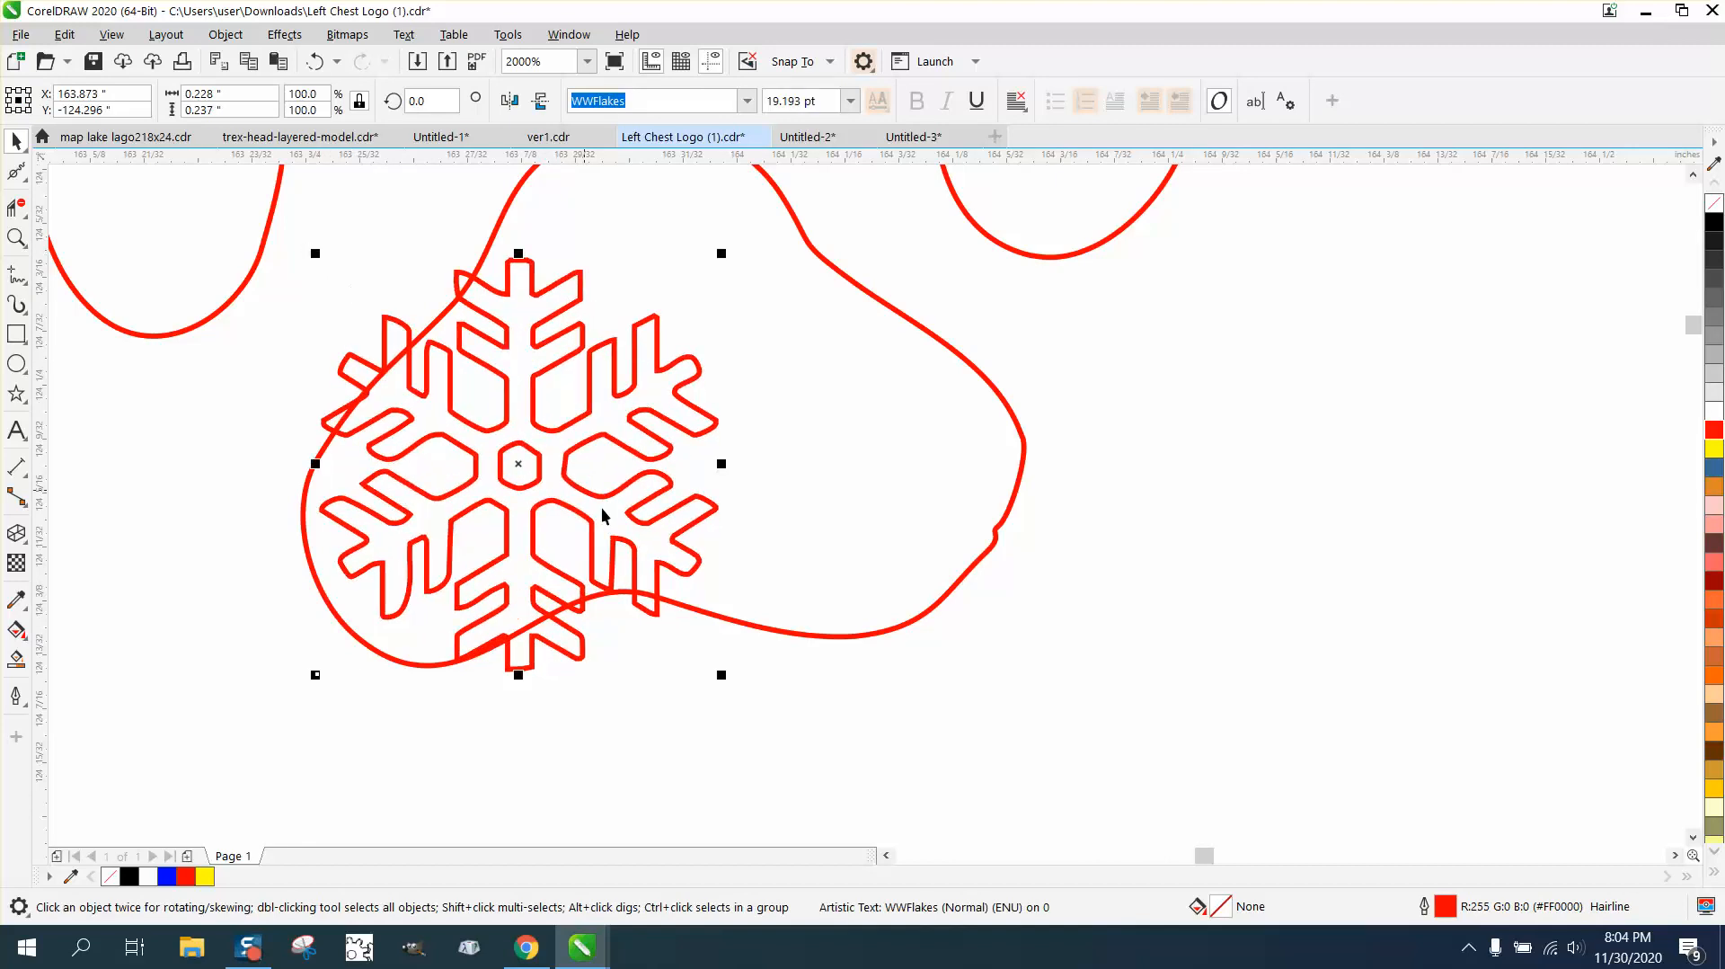
Subtract the enlarged snowflake from the main pad with Front Minus Back
scroll(619, 521, "down", 2)
left_click_drag(301, 317, 539, 494)
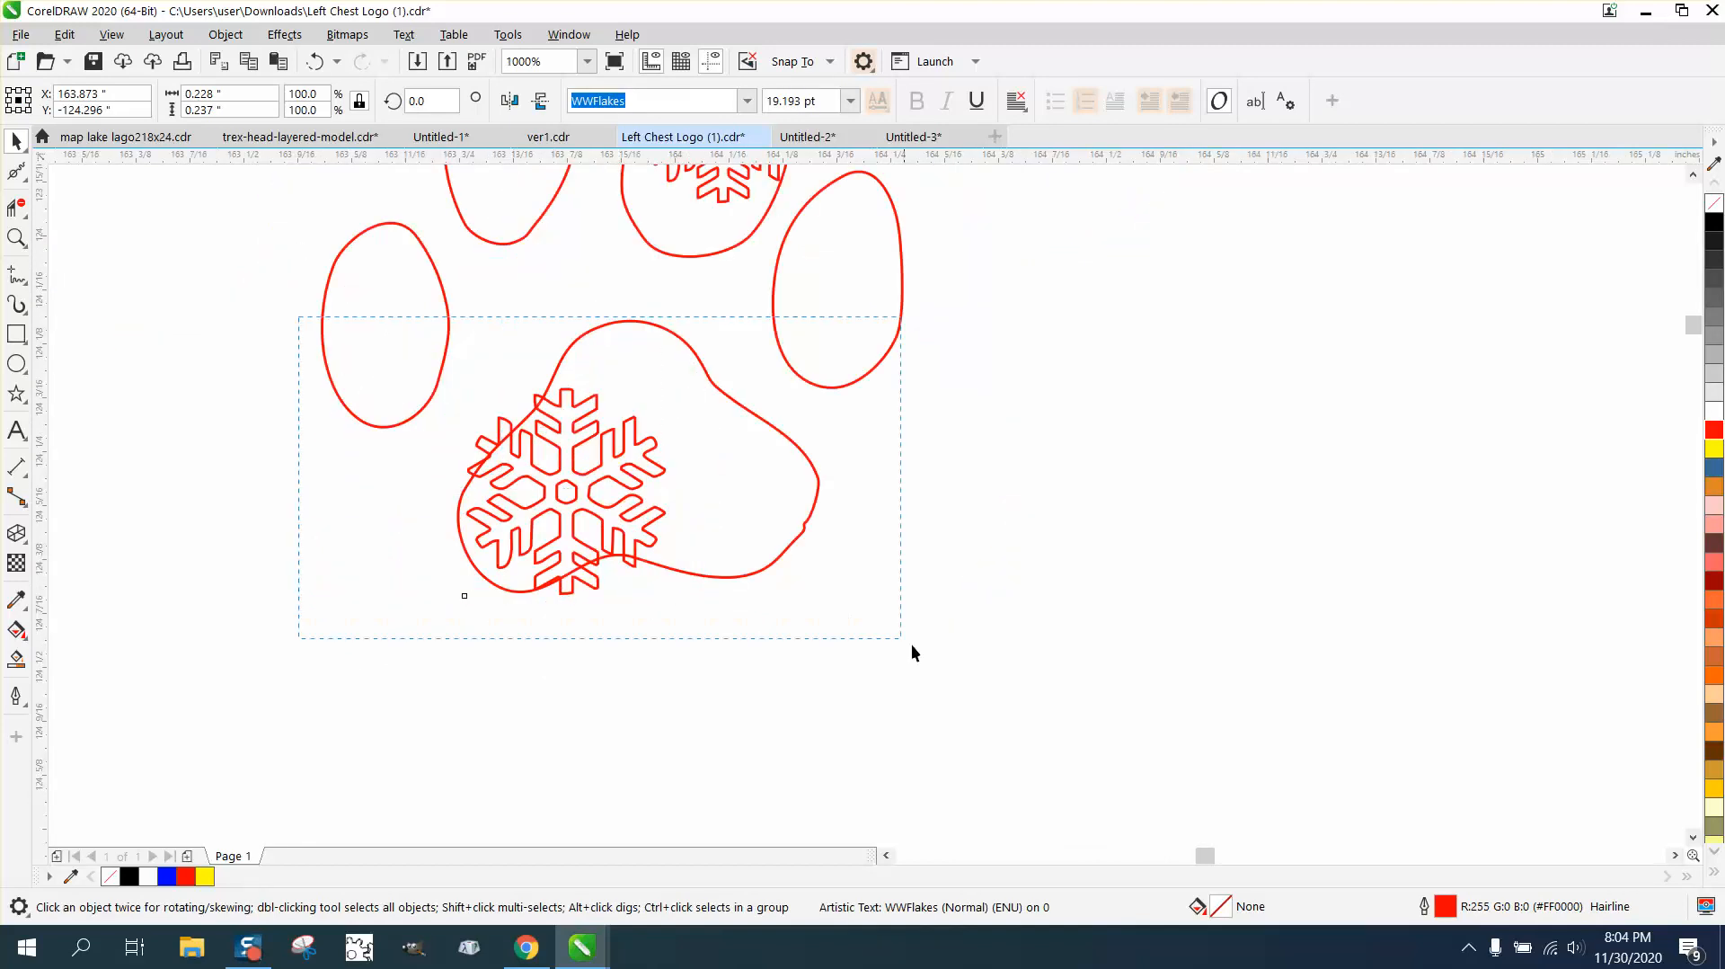
left_click_drag(911, 643, 912, 645)
left_click(739, 102)
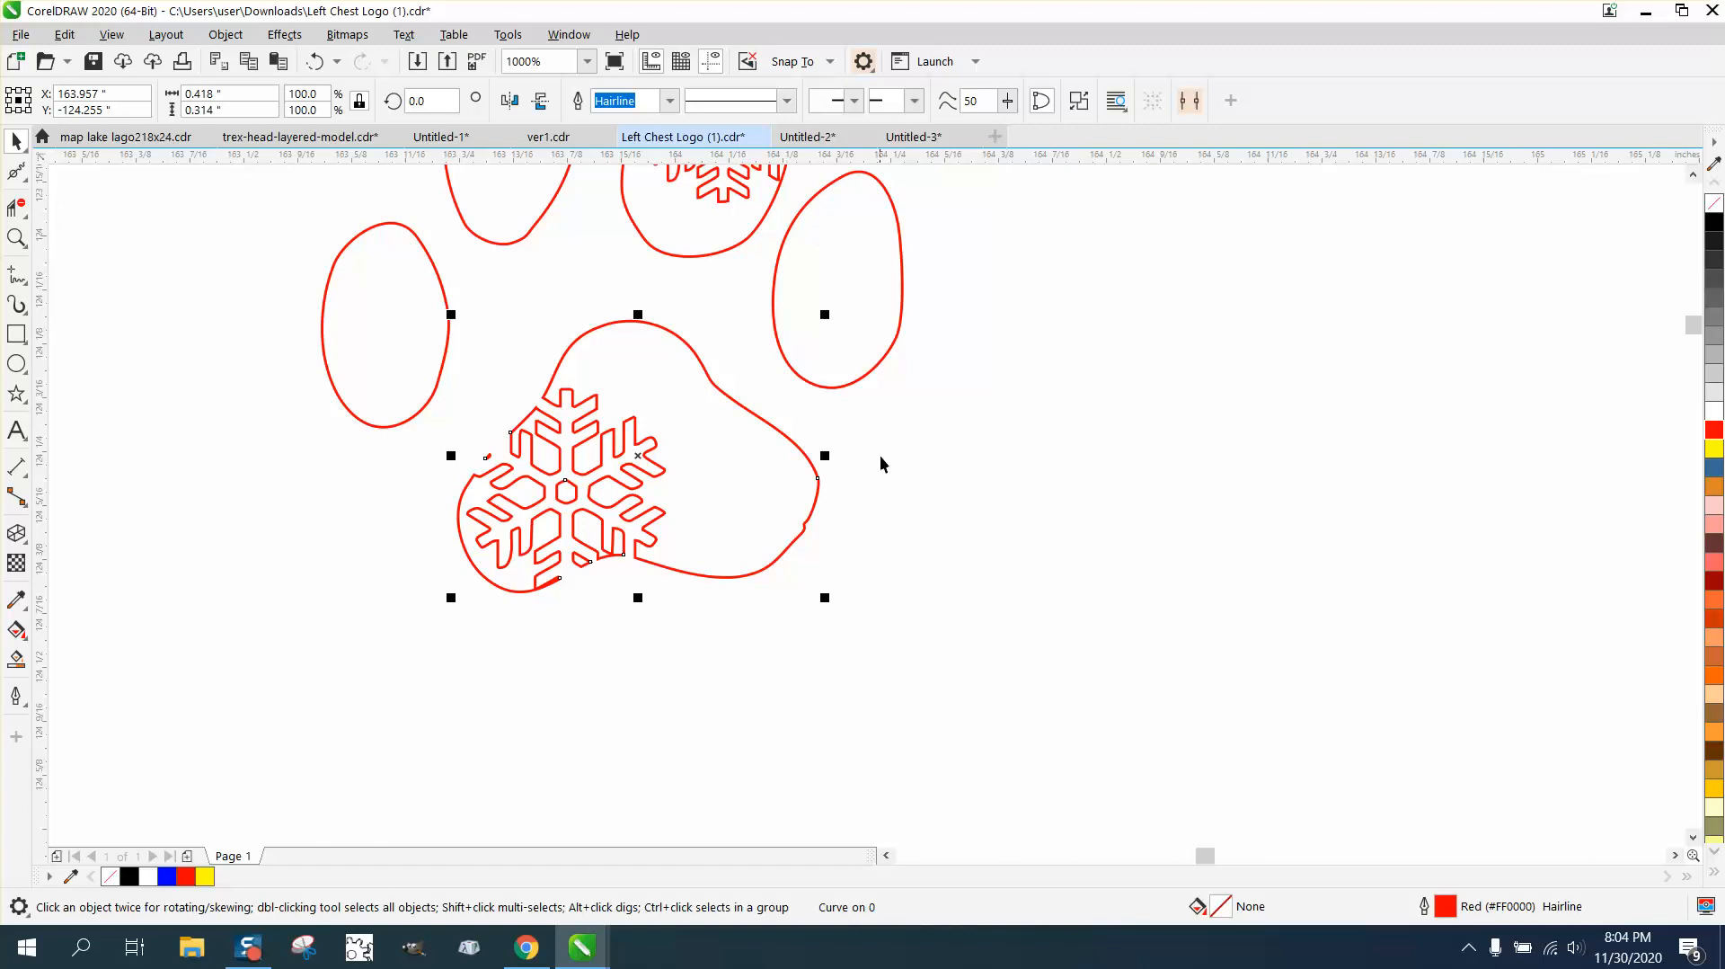
Move the outside contour 4 inches left so it surrounds the paw with the snowflakes
scroll(867, 476, "down", 1)
scroll(835, 475, "down", 2)
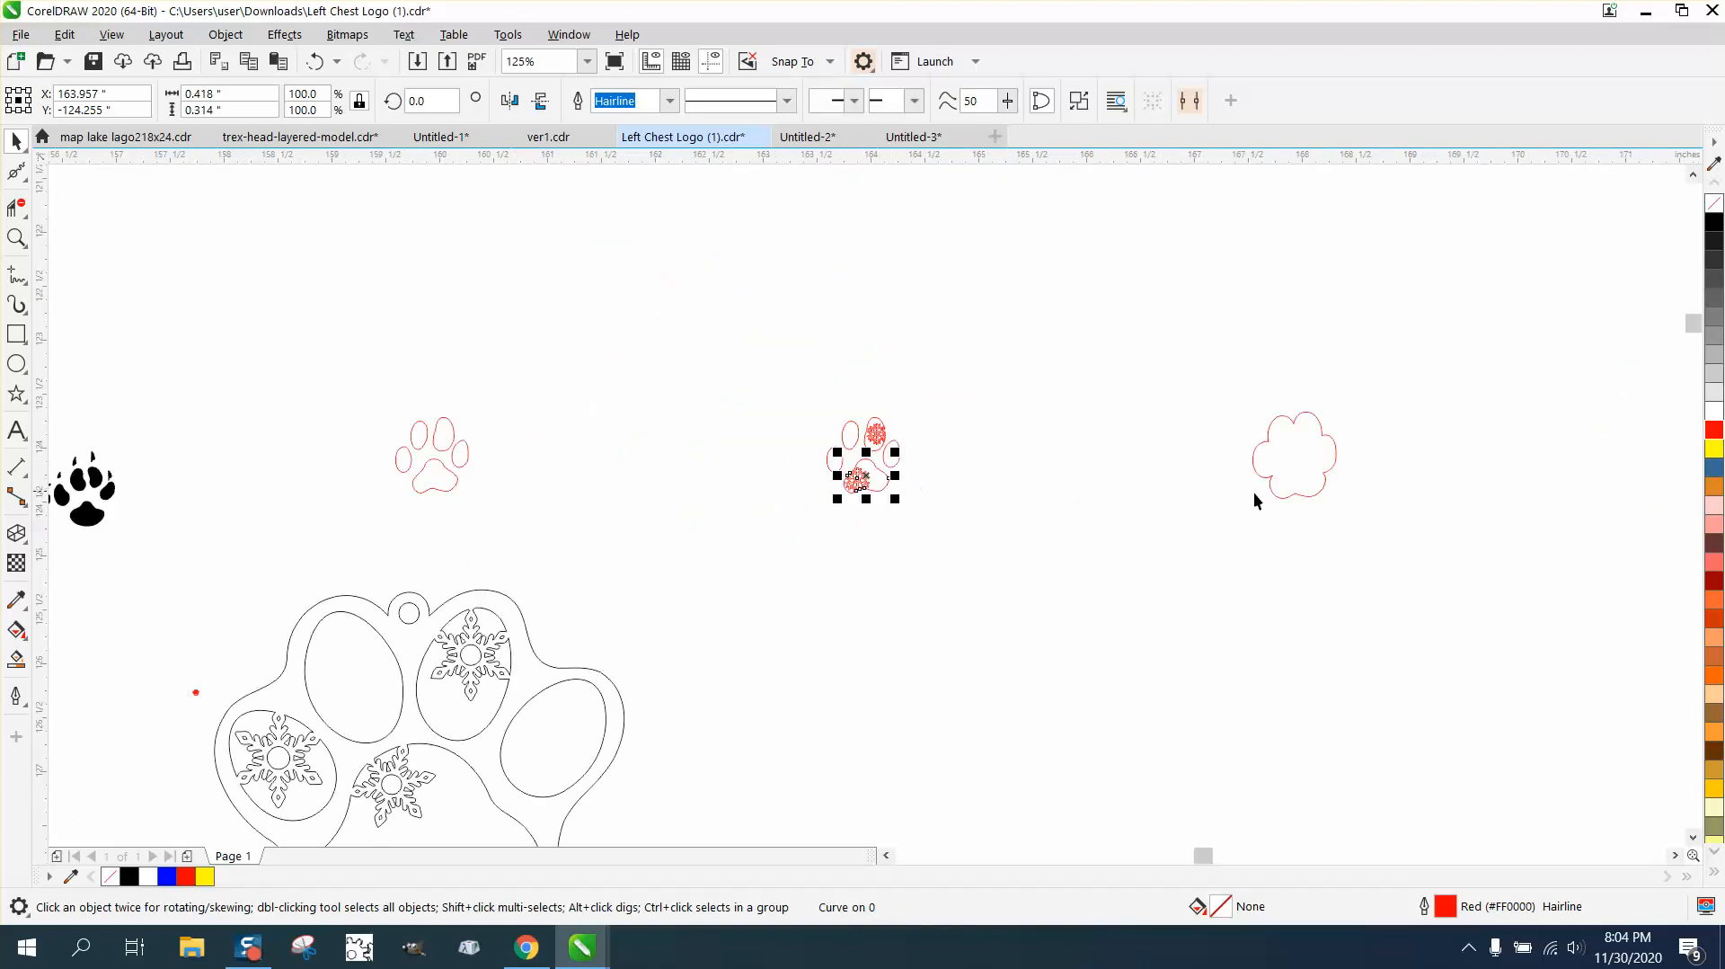
left_click(1291, 497)
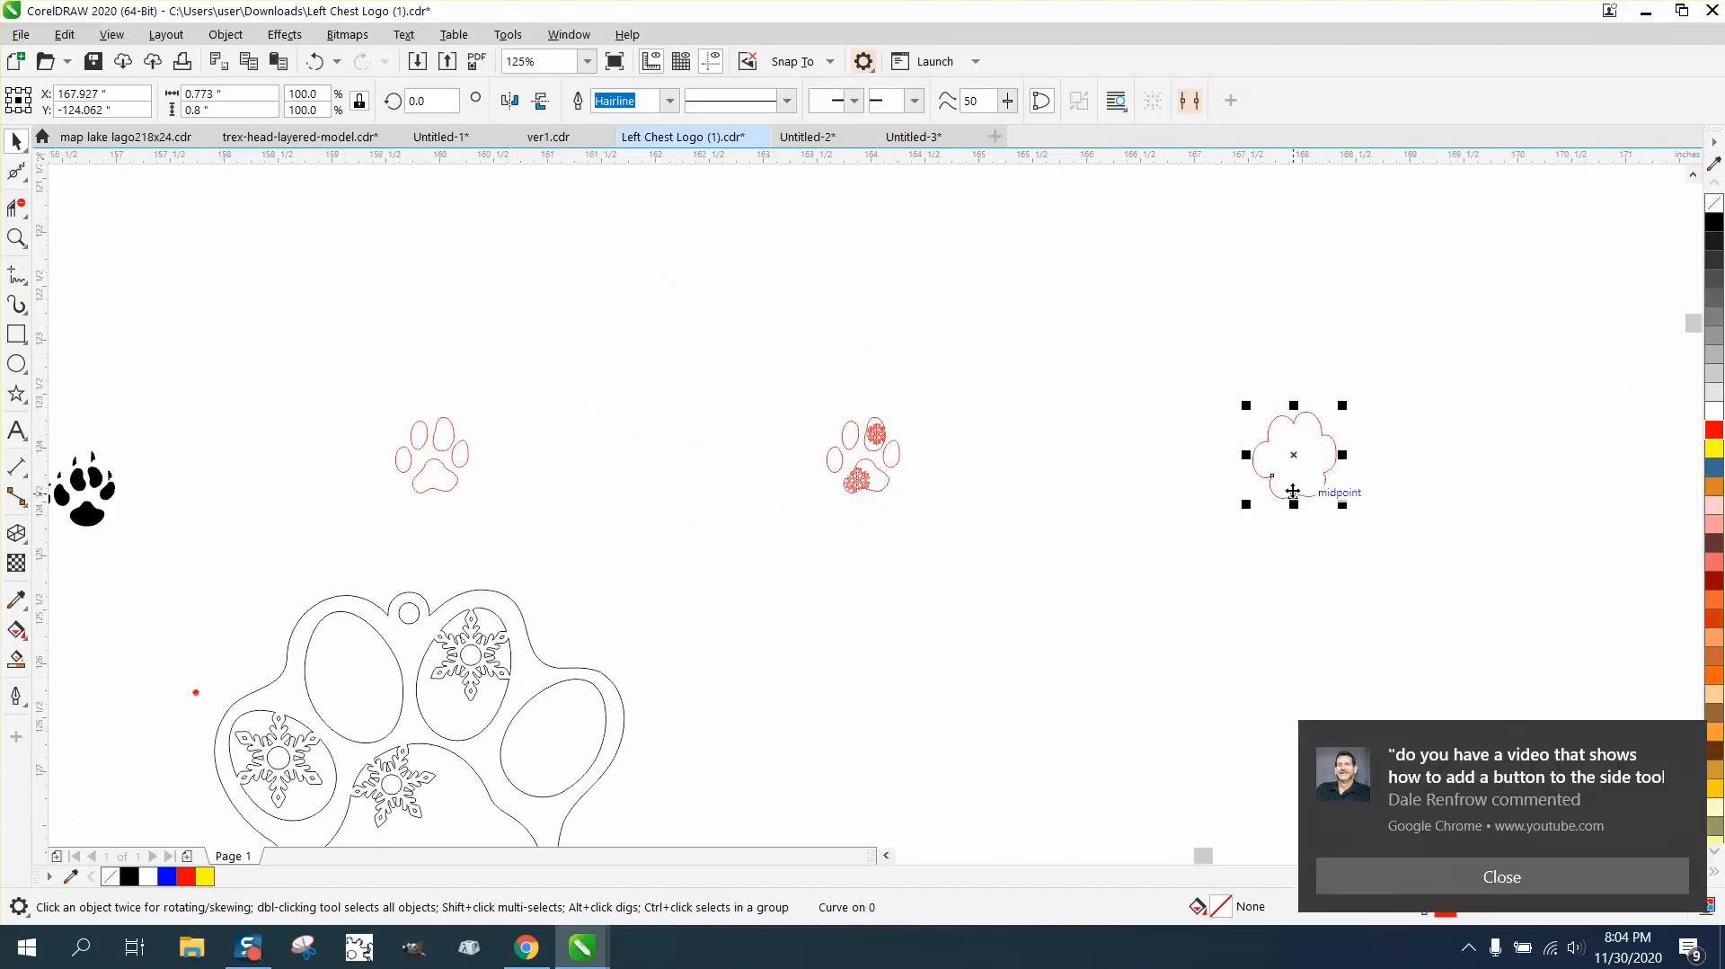
key("Left")
Fill the area between the outside contour and the paw shapes black with Smart Fill, and undo the fill
left_click(16, 237)
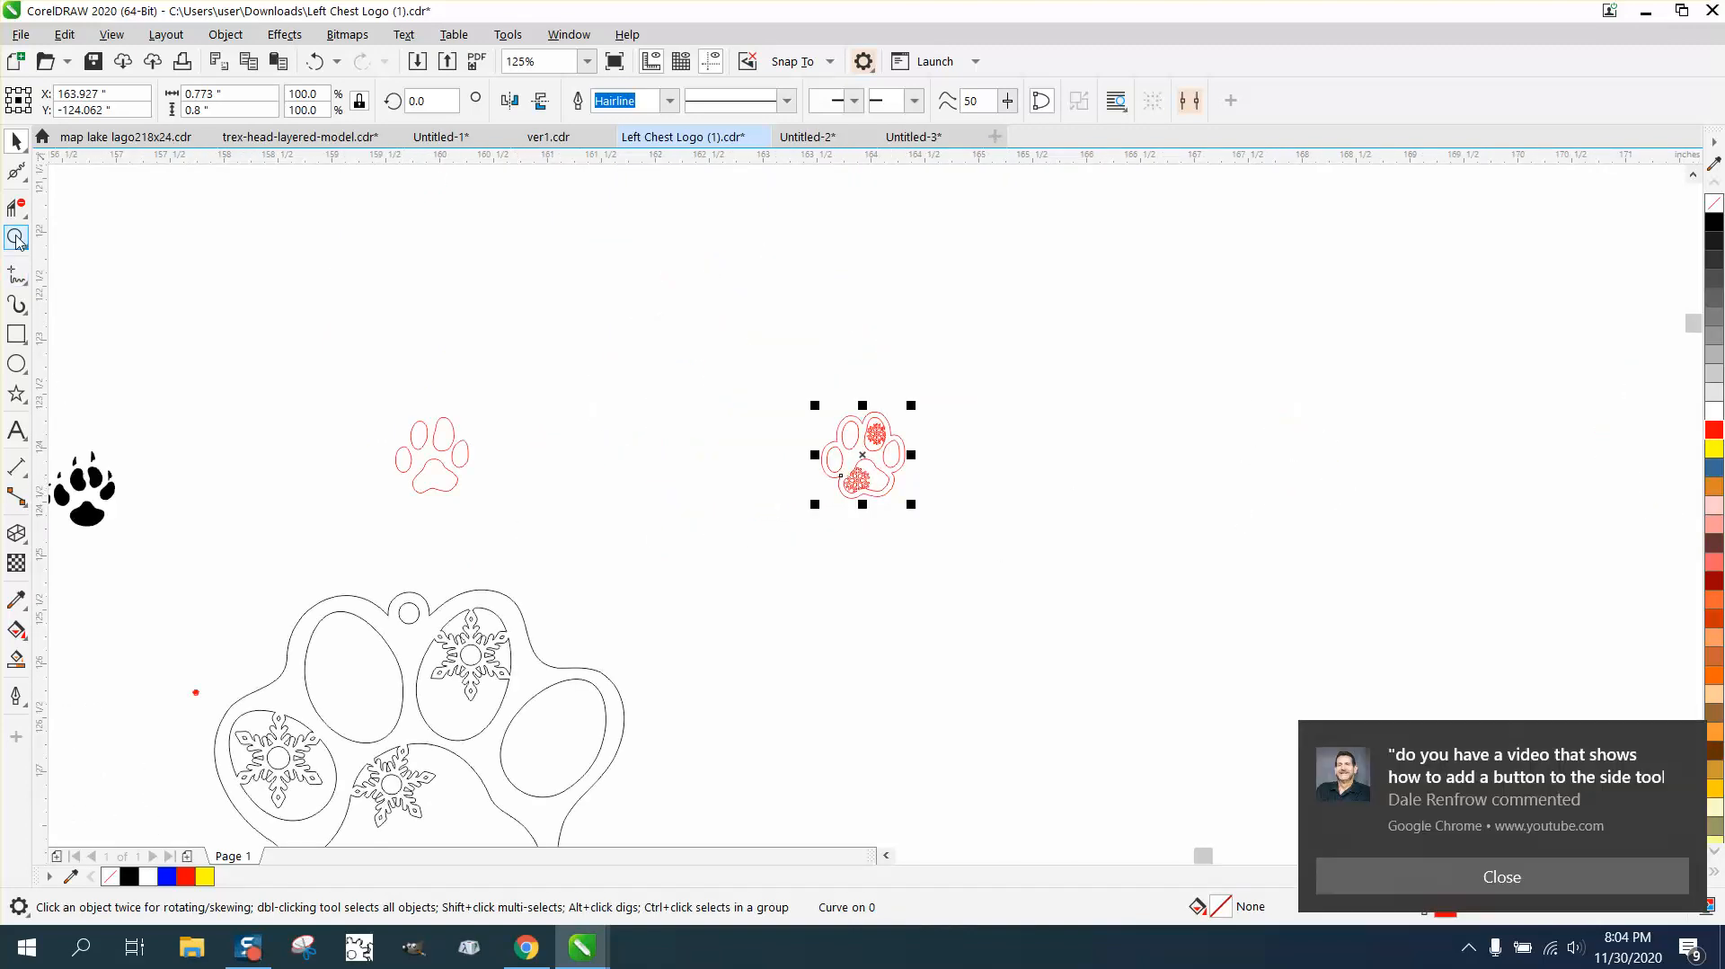
left_click_drag(790, 413, 996, 510)
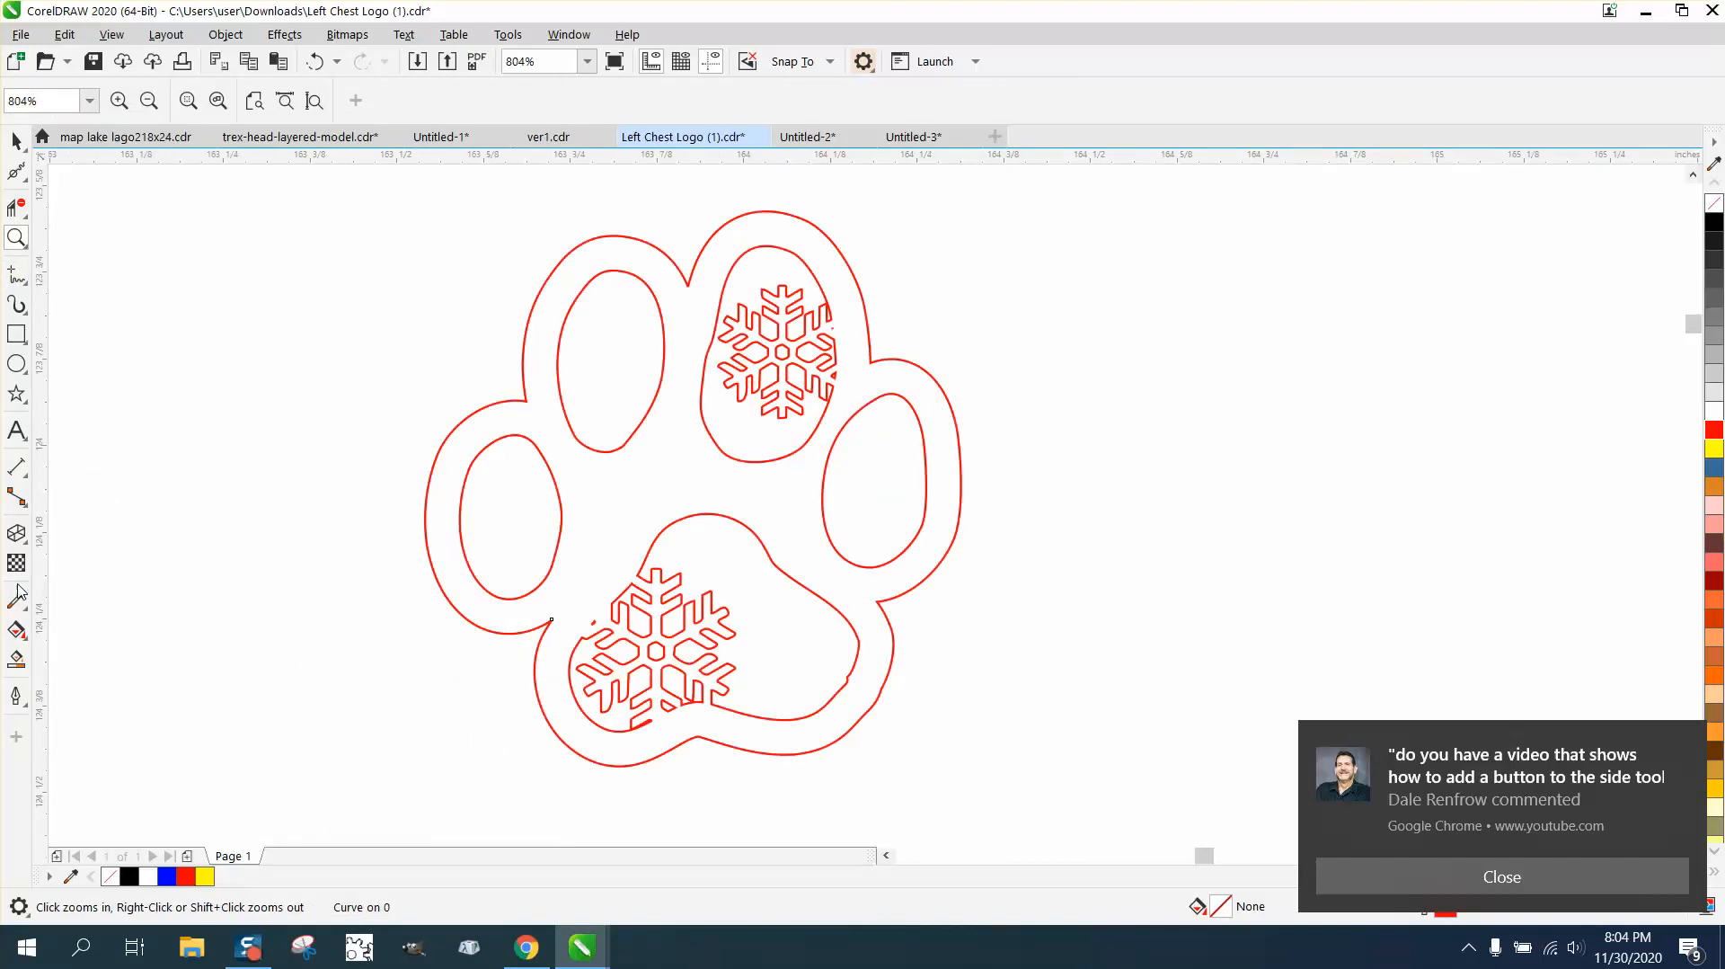
left_click(16, 659)
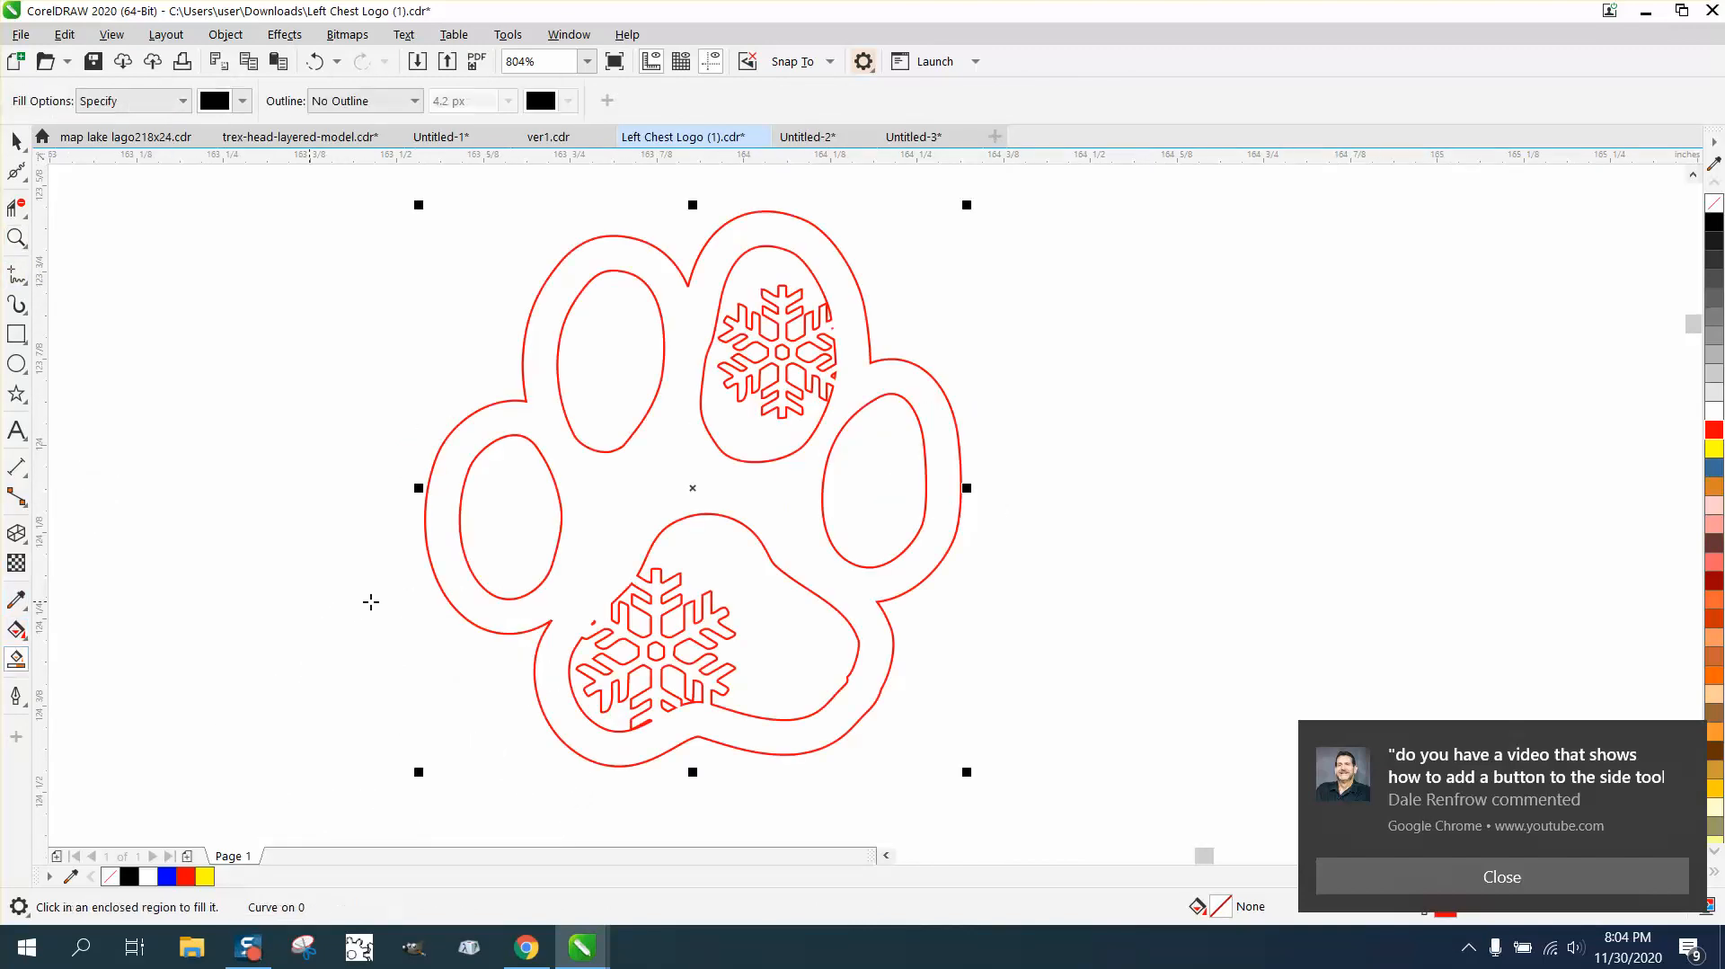
left_click(636, 492)
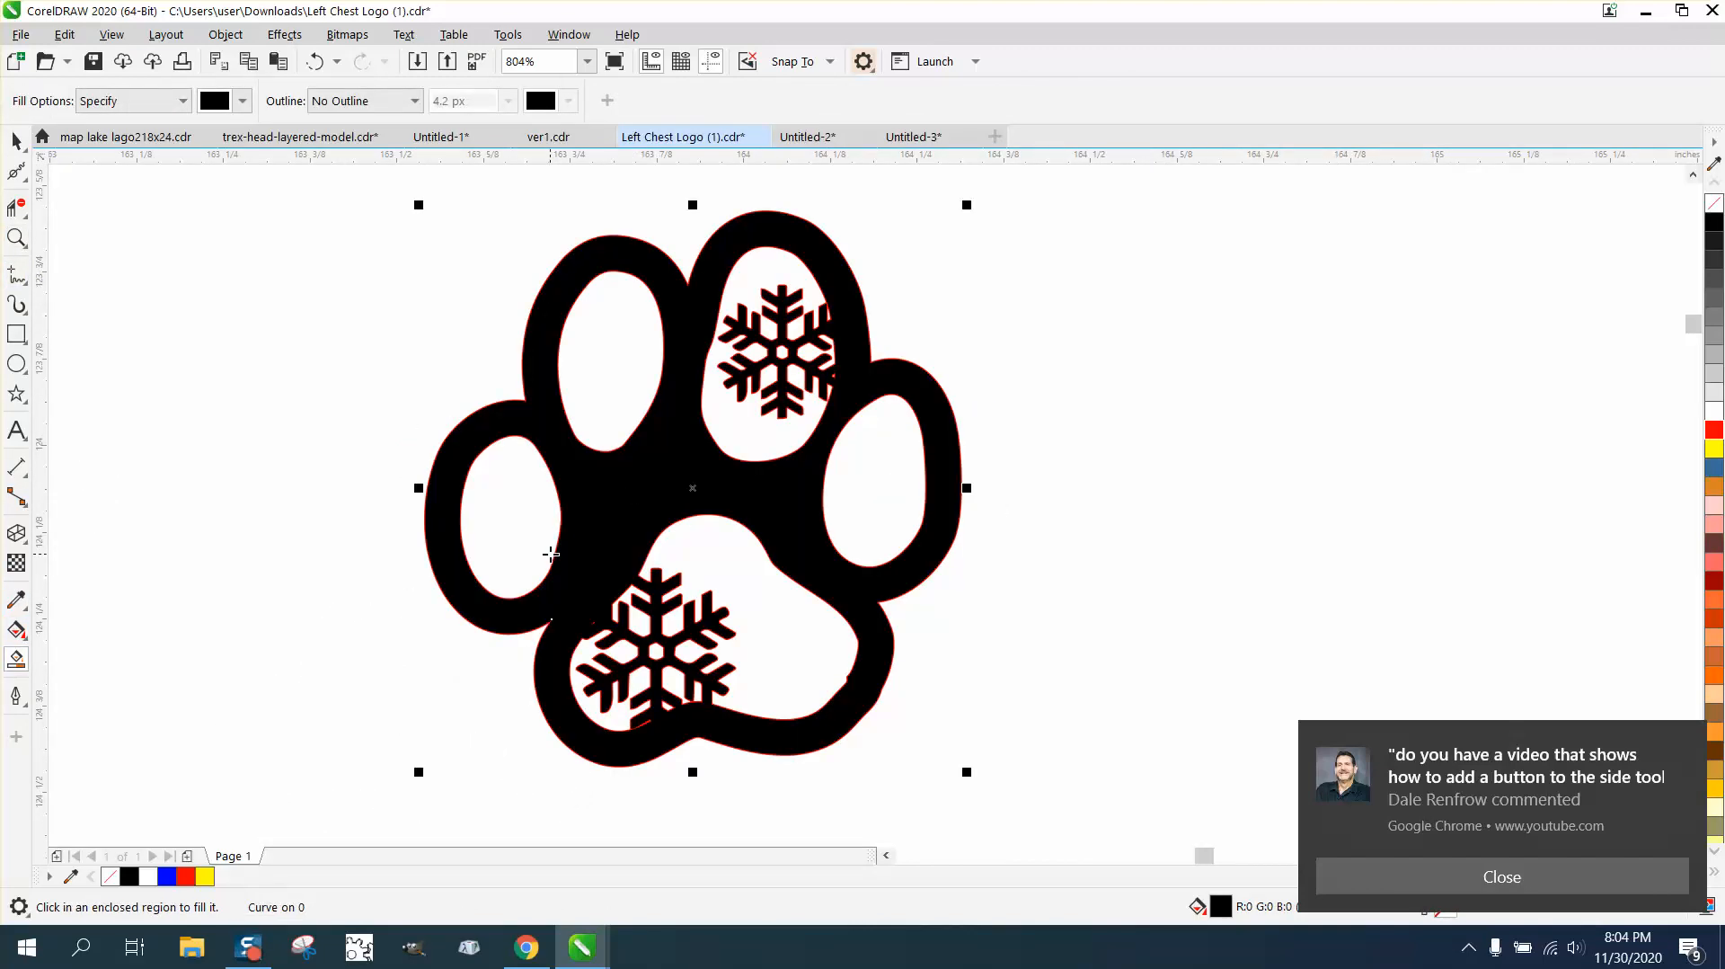
left_click(315, 61)
scroll(426, 303, "down", 2)
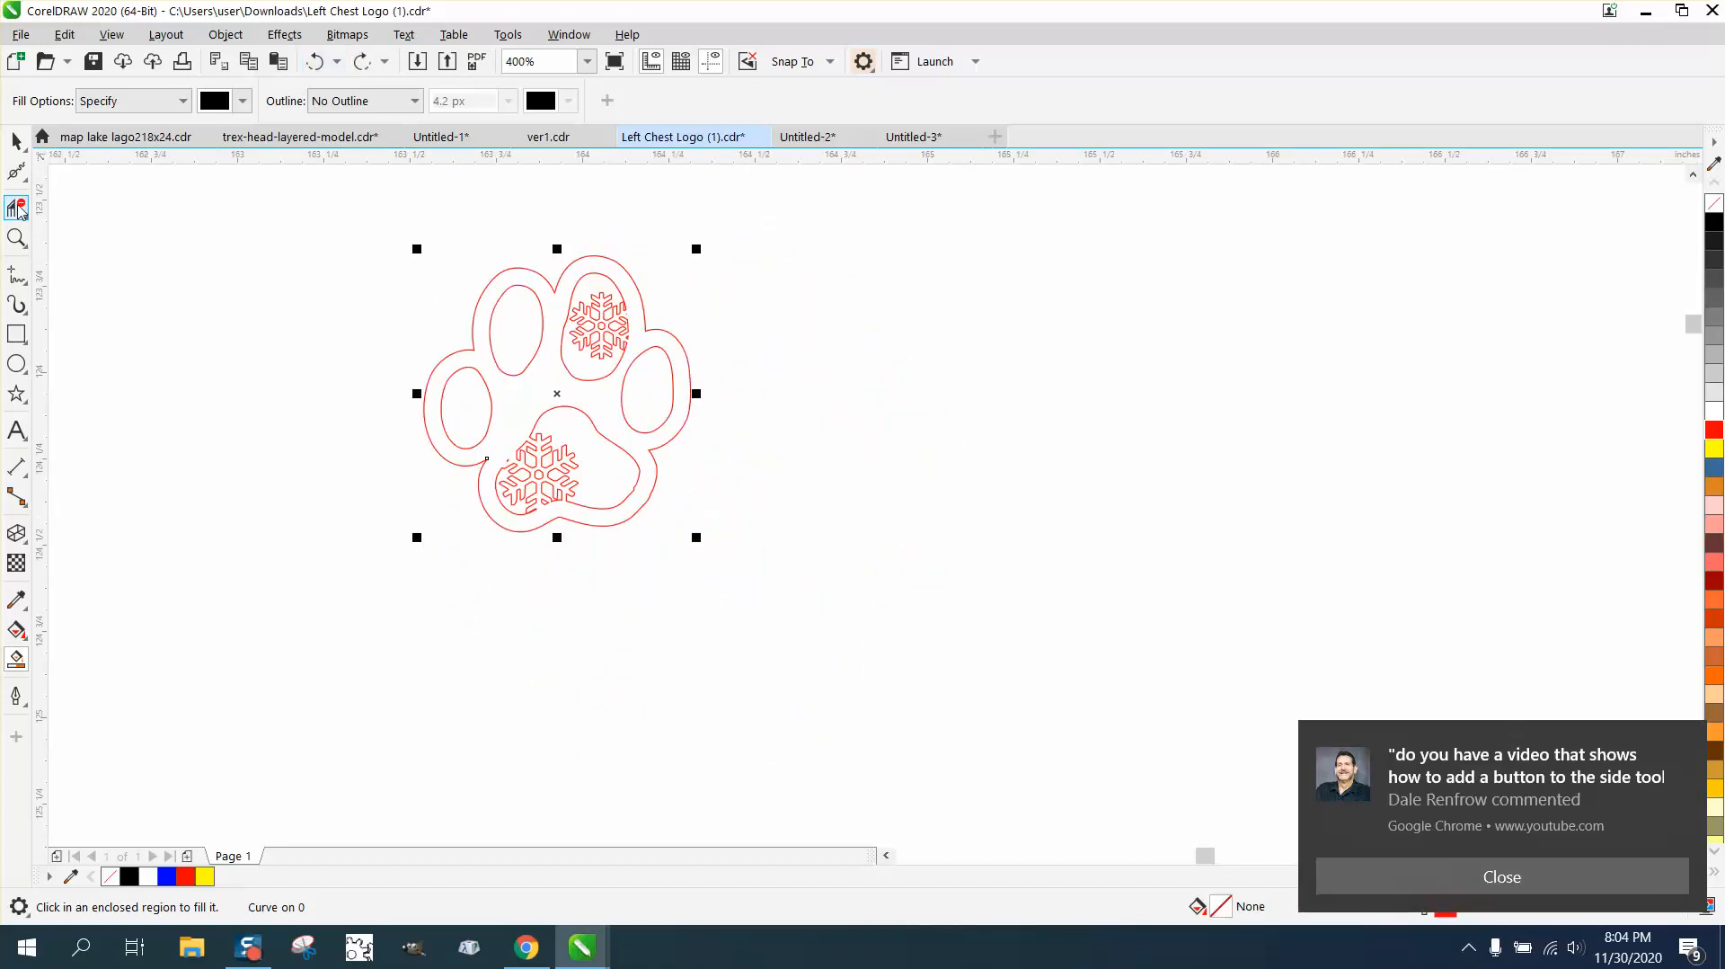
left_click(29, 178)
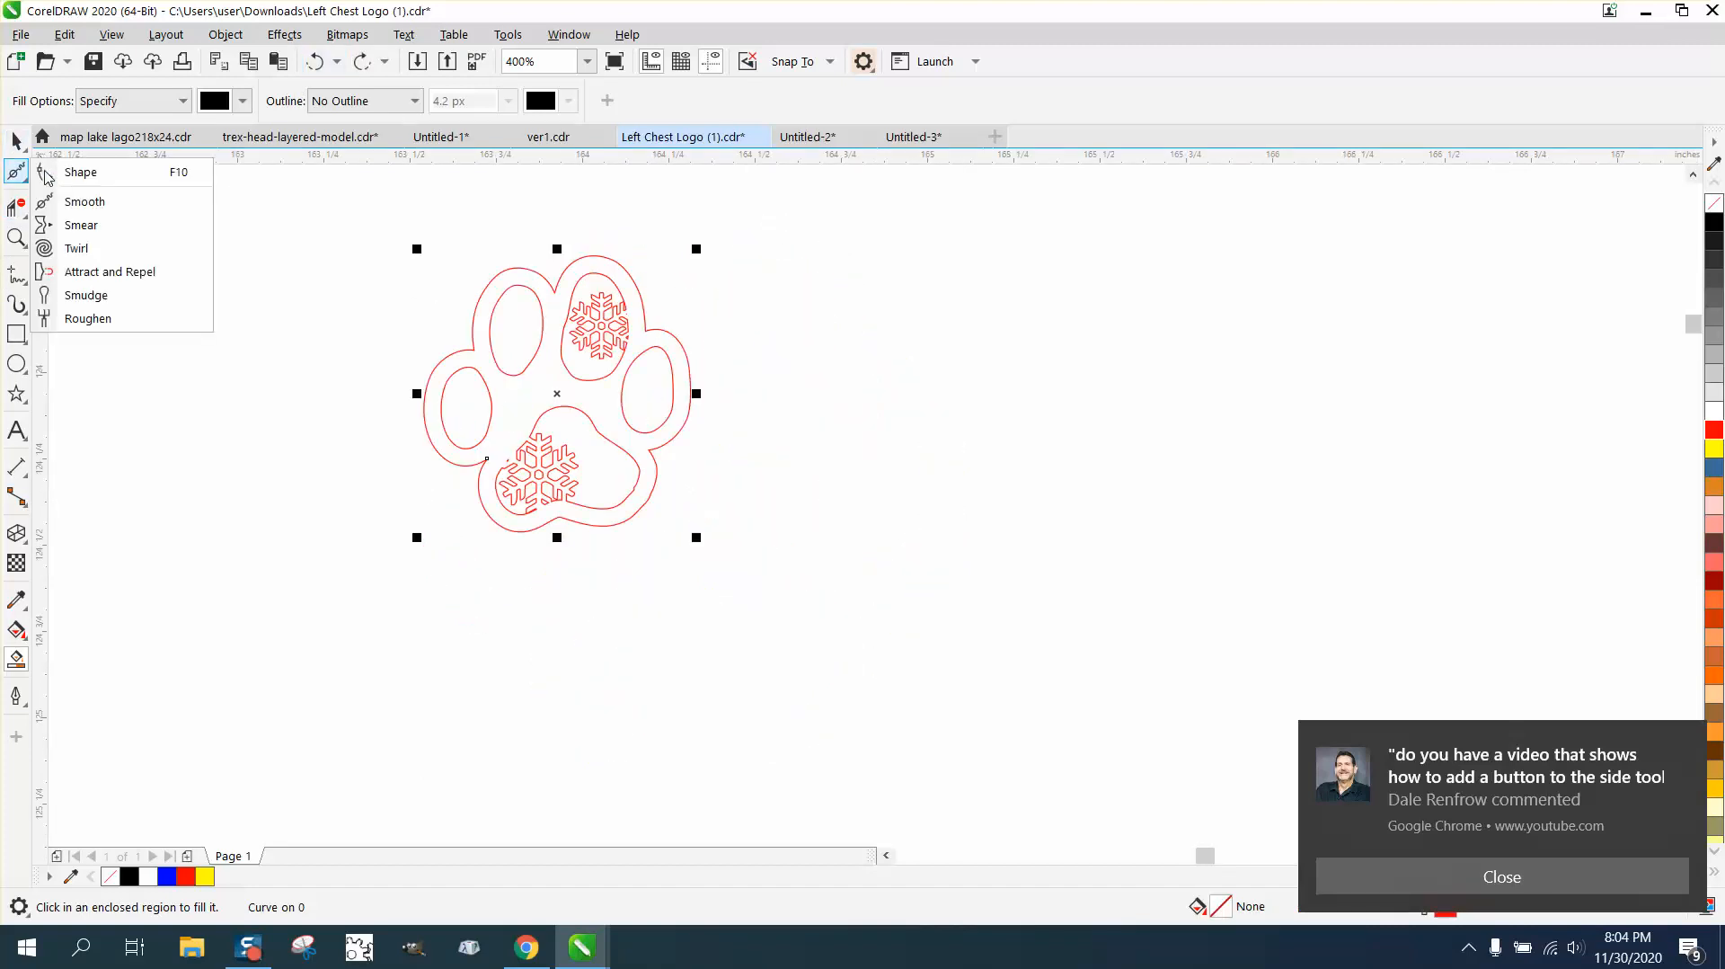
left_click(25, 148)
left_click(54, 187)
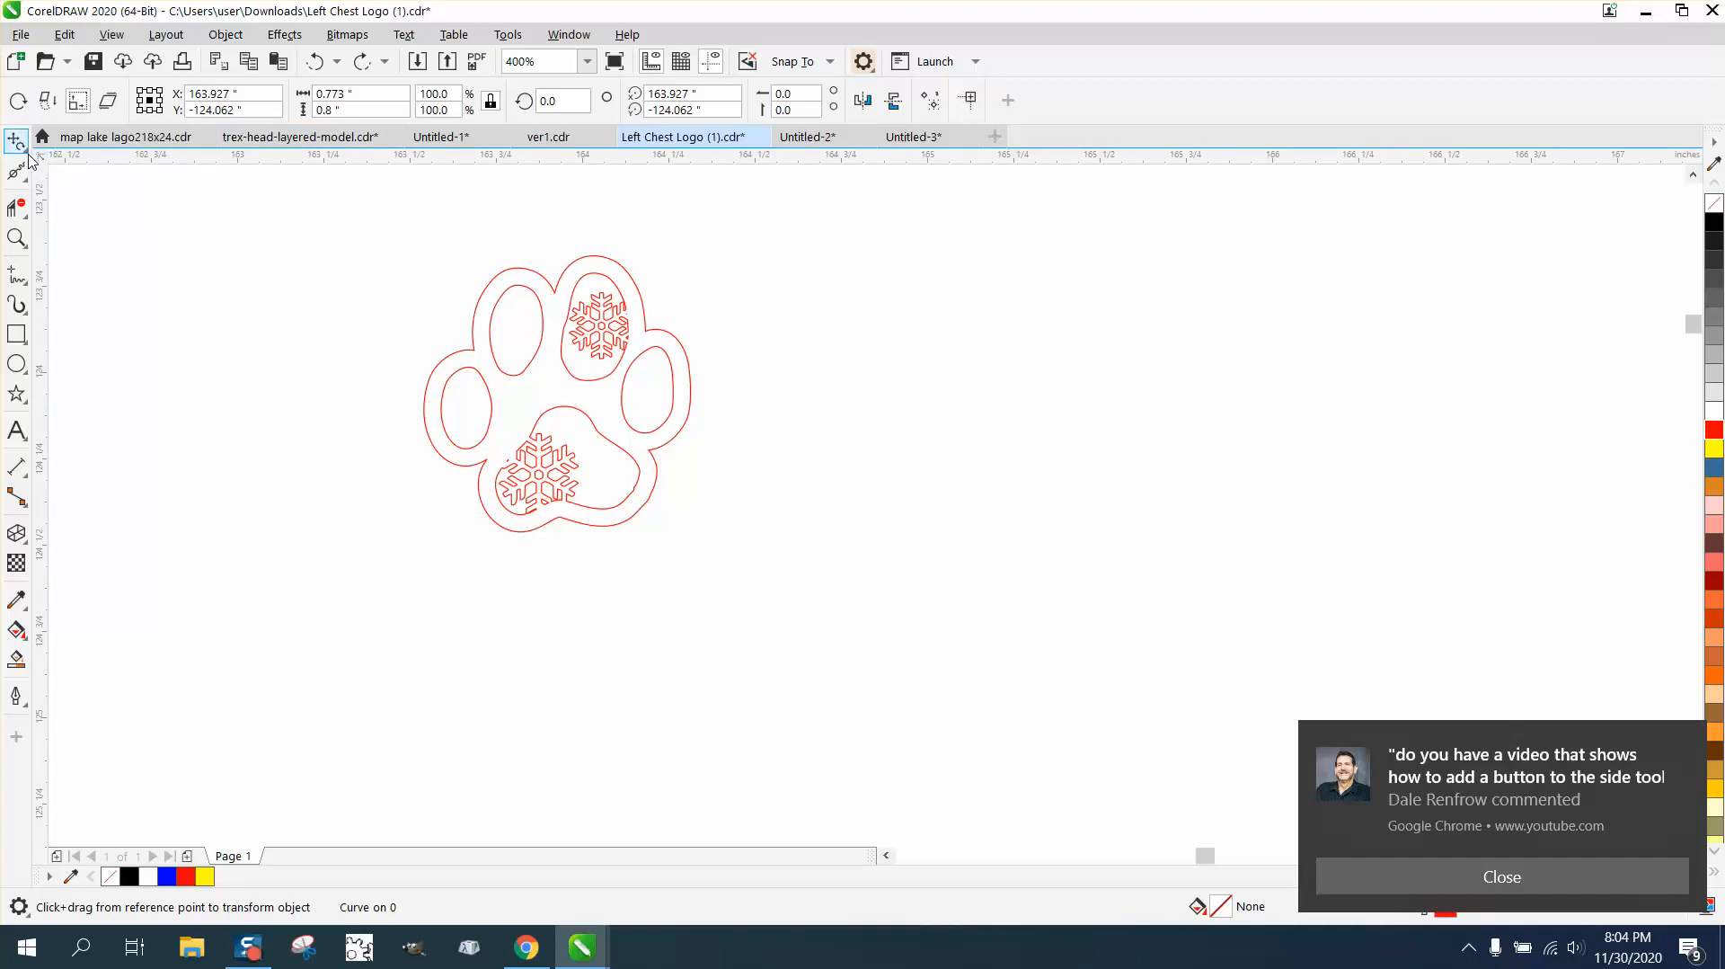
Set the nudge distance to 1 inch and nudge the outside contour 1 inch right, away from the paw shapes
left_click(25, 148)
left_click(54, 144)
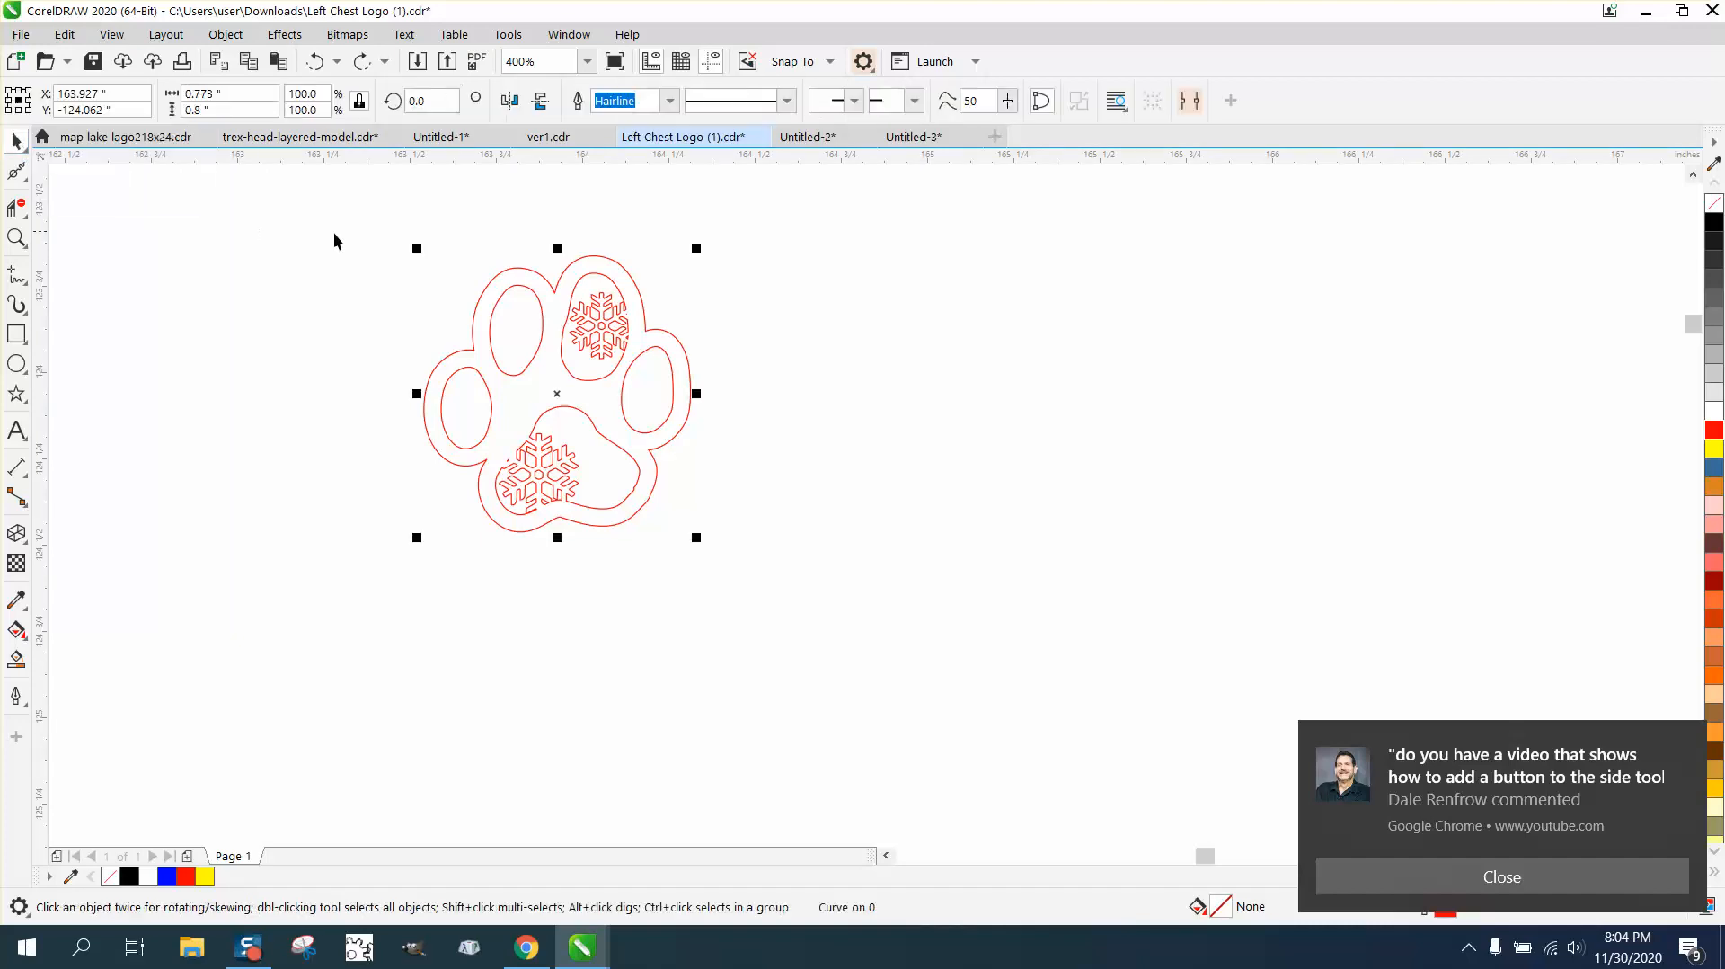
left_click(634, 266)
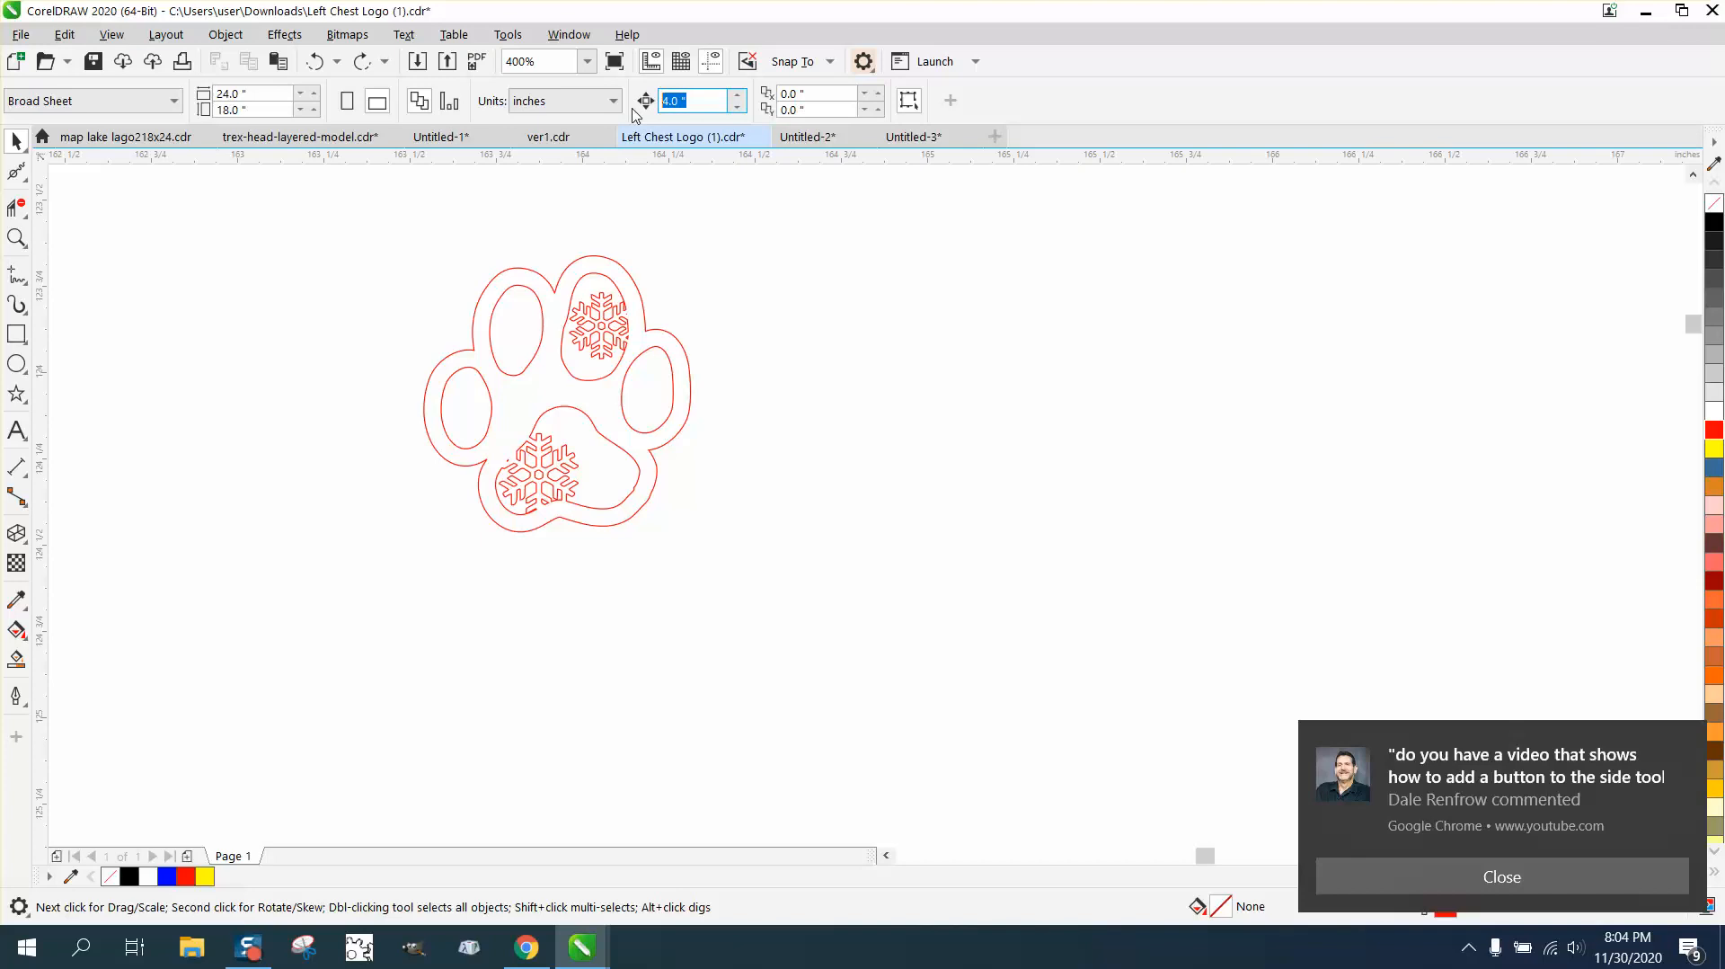
type("1")
left_click(633, 280)
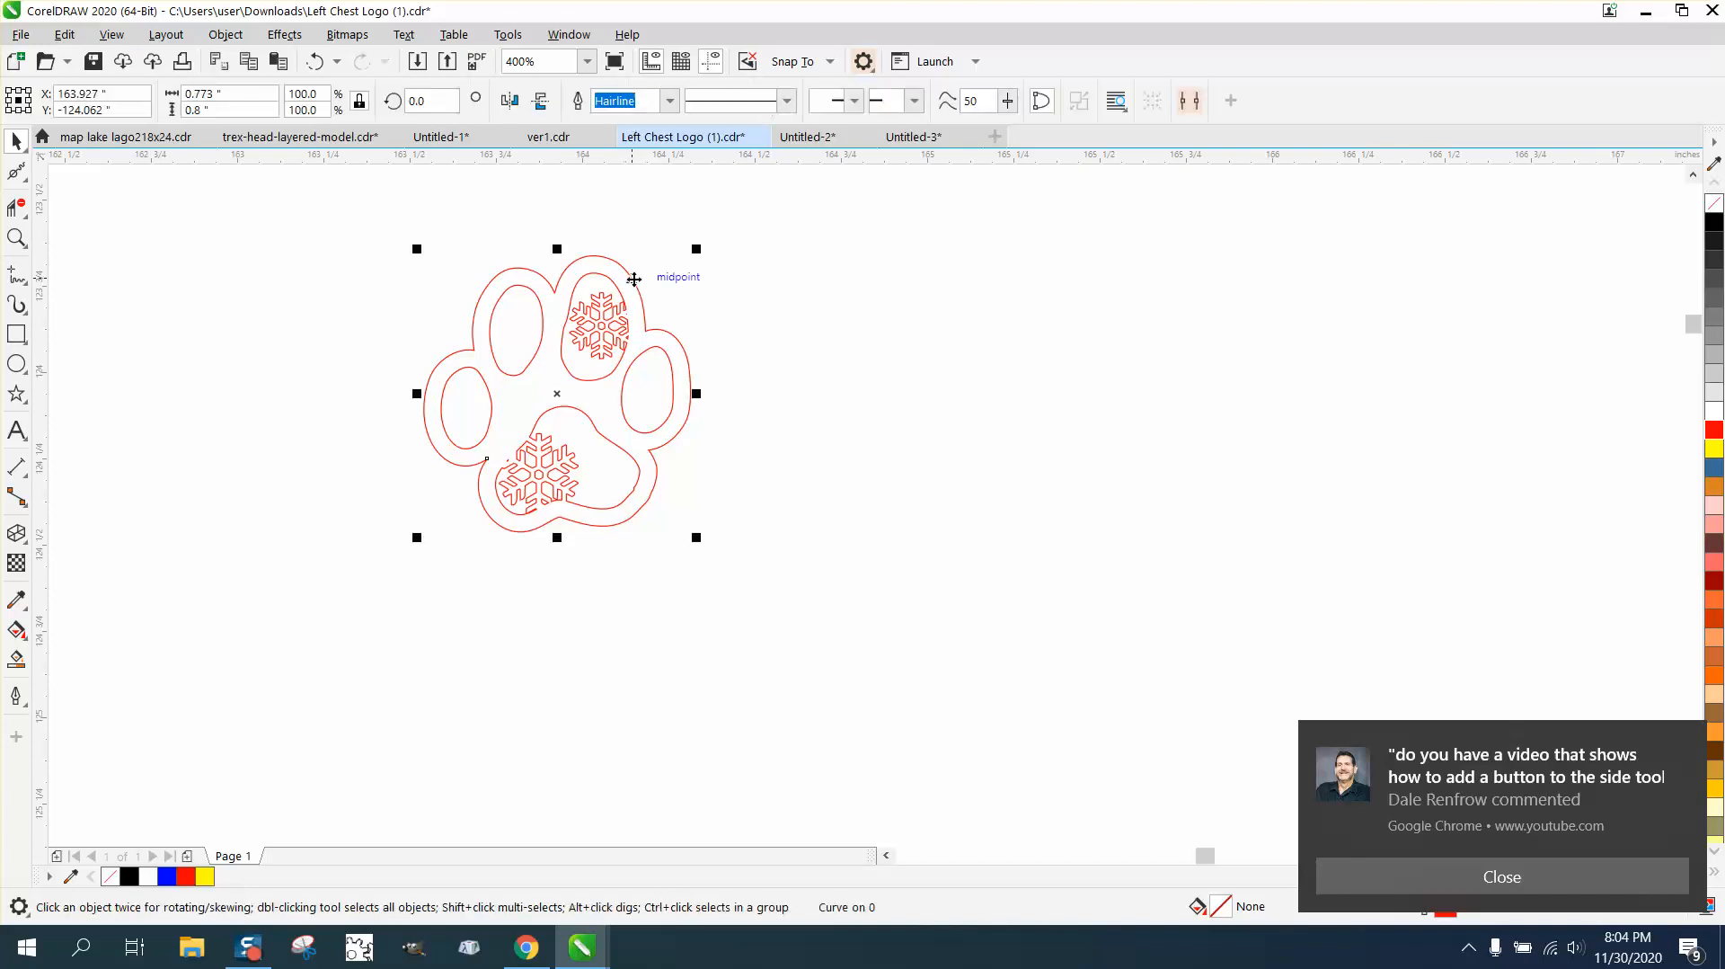
key("Right")
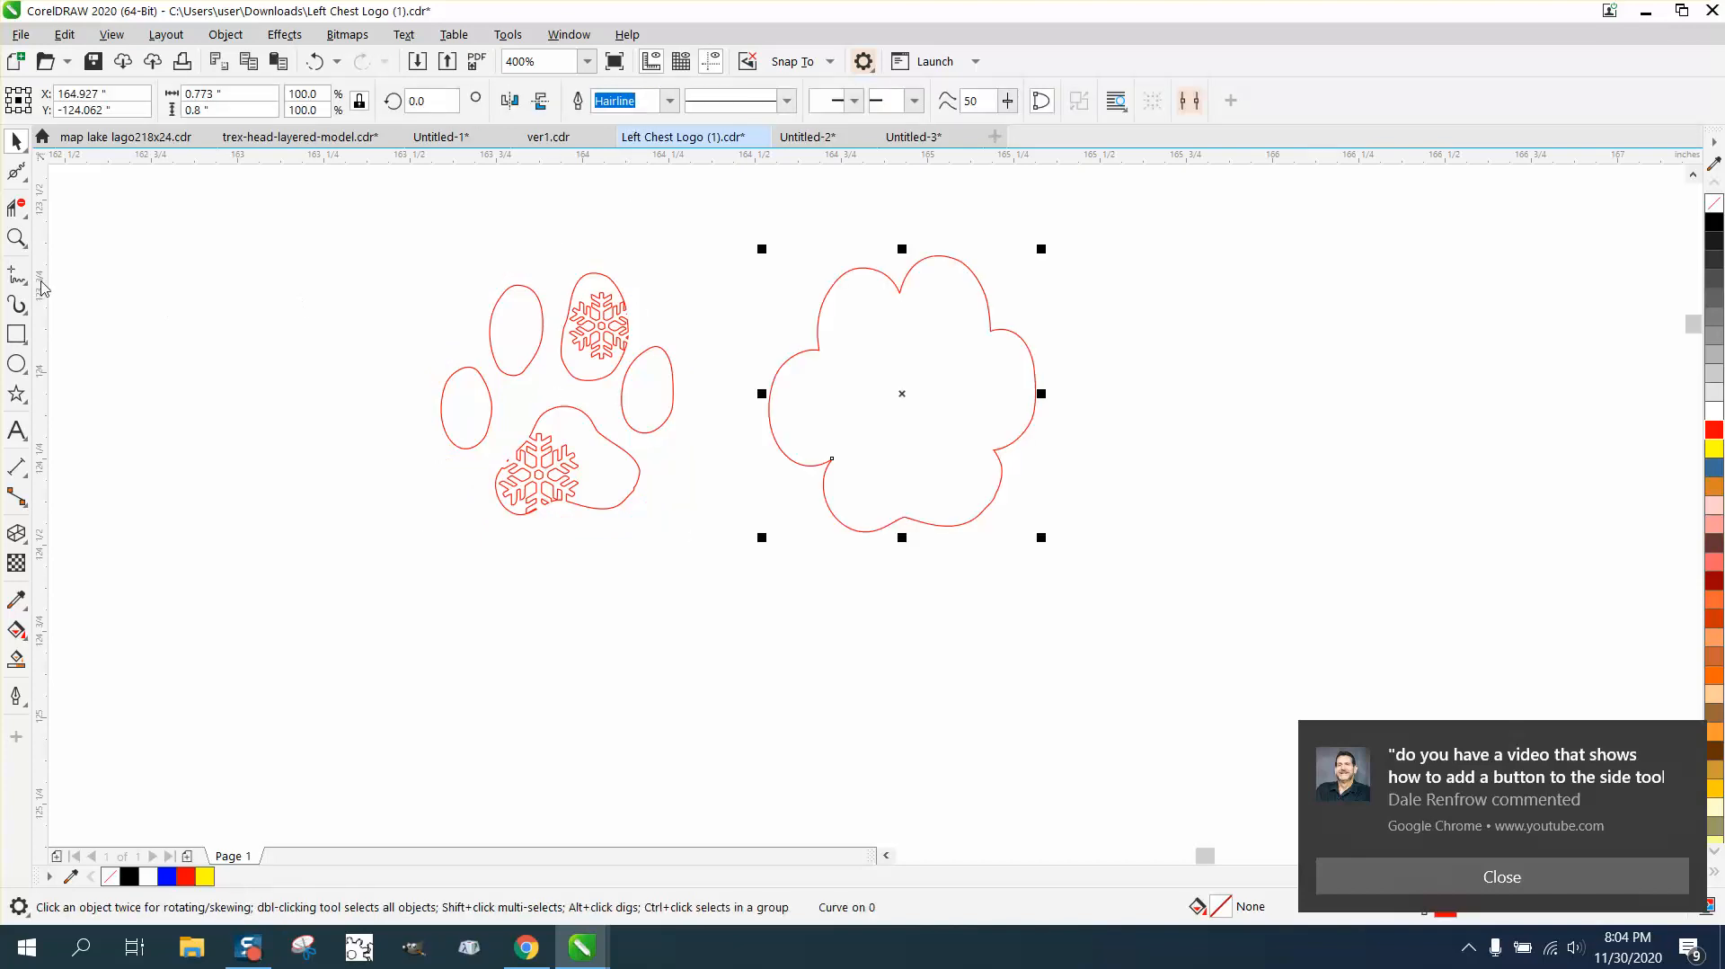
Draw a circle about 0.15 inches across near the contour's upper left and set its diameter to 0.25 inches
left_click(16, 363)
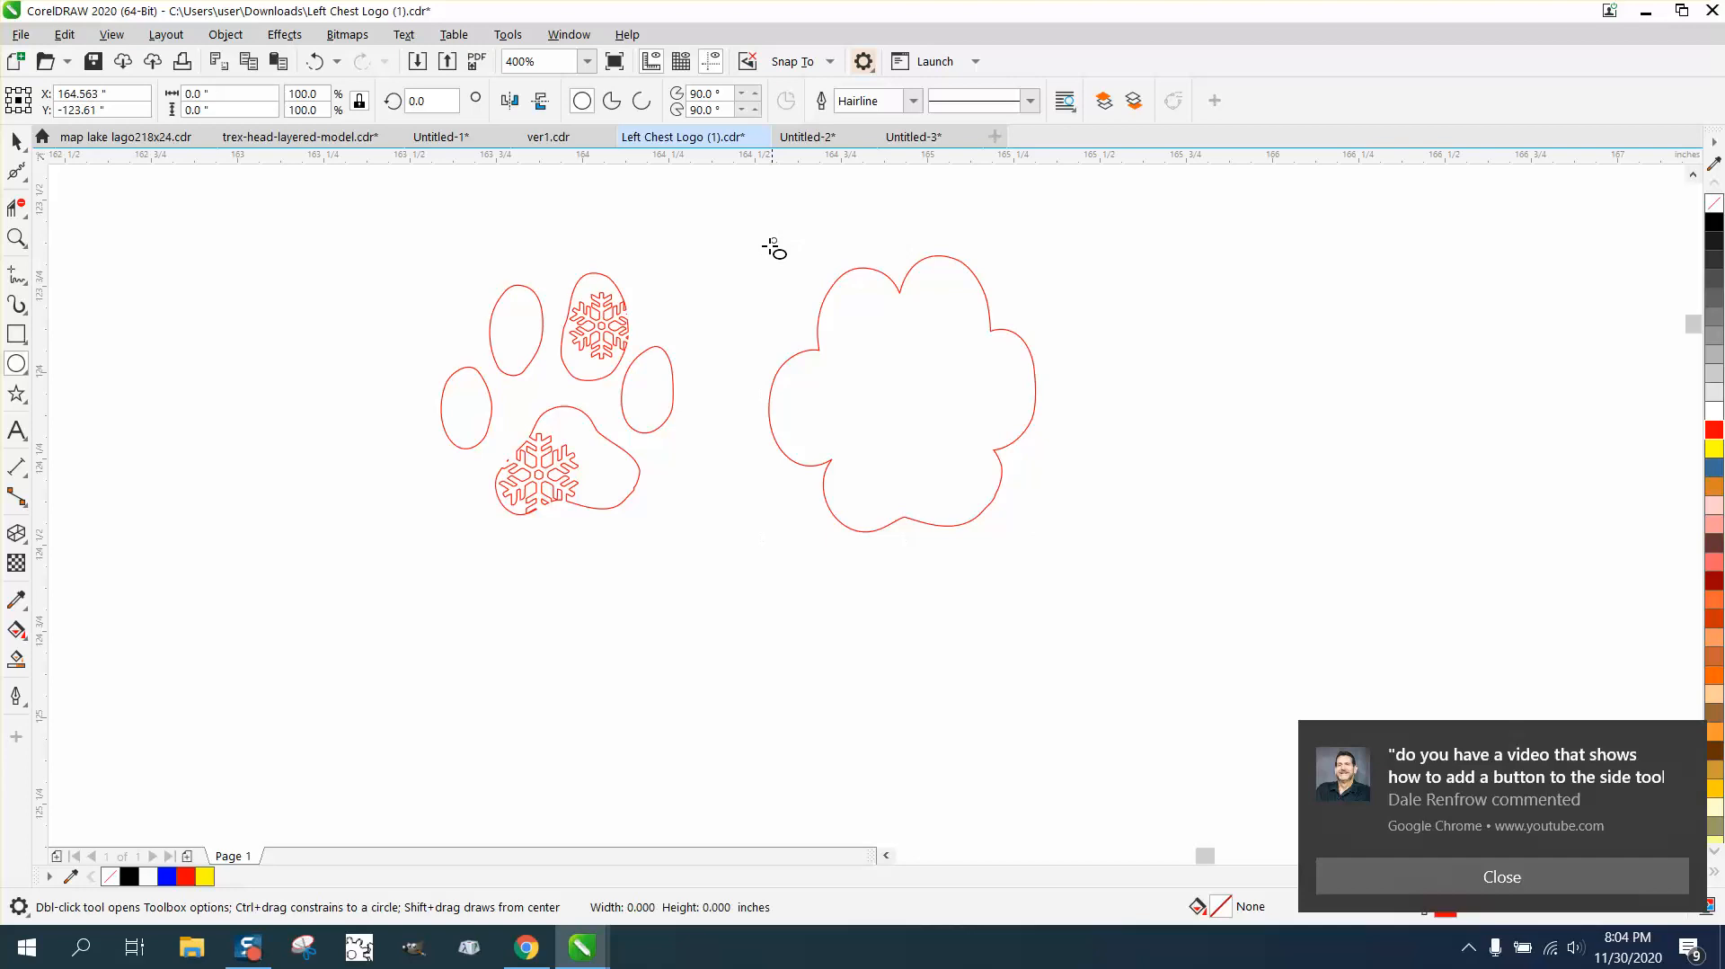
left_click_drag(778, 236, 718, 295)
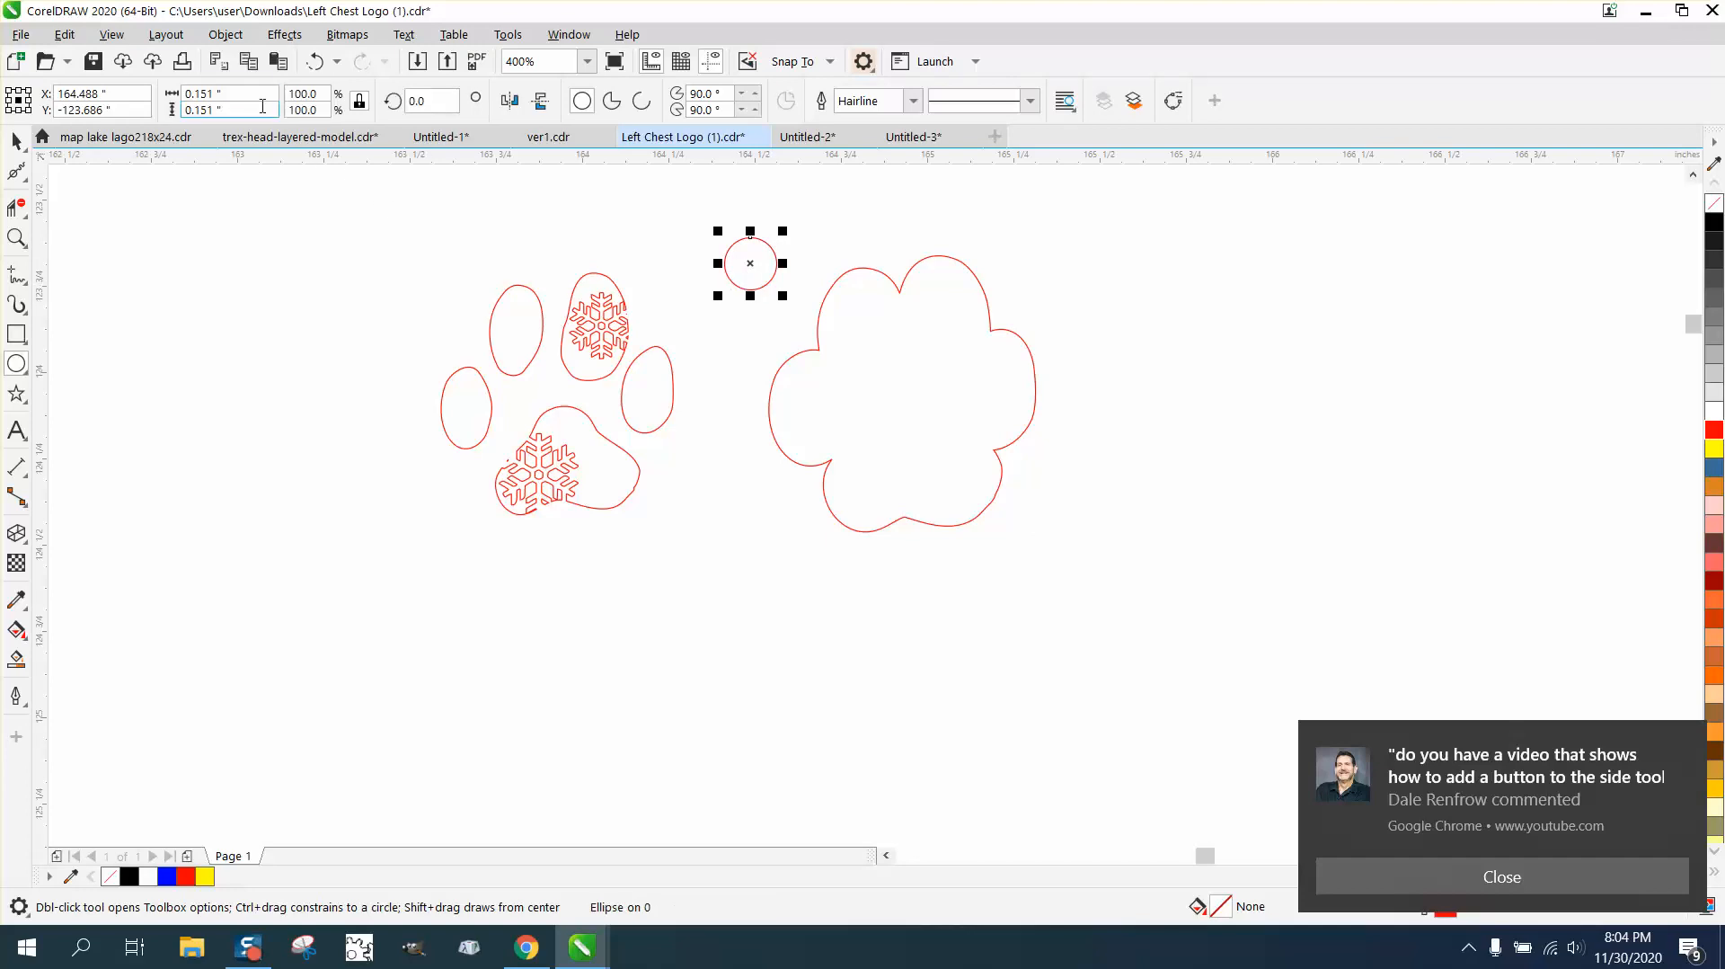
left_click(201, 93)
type("0.25")
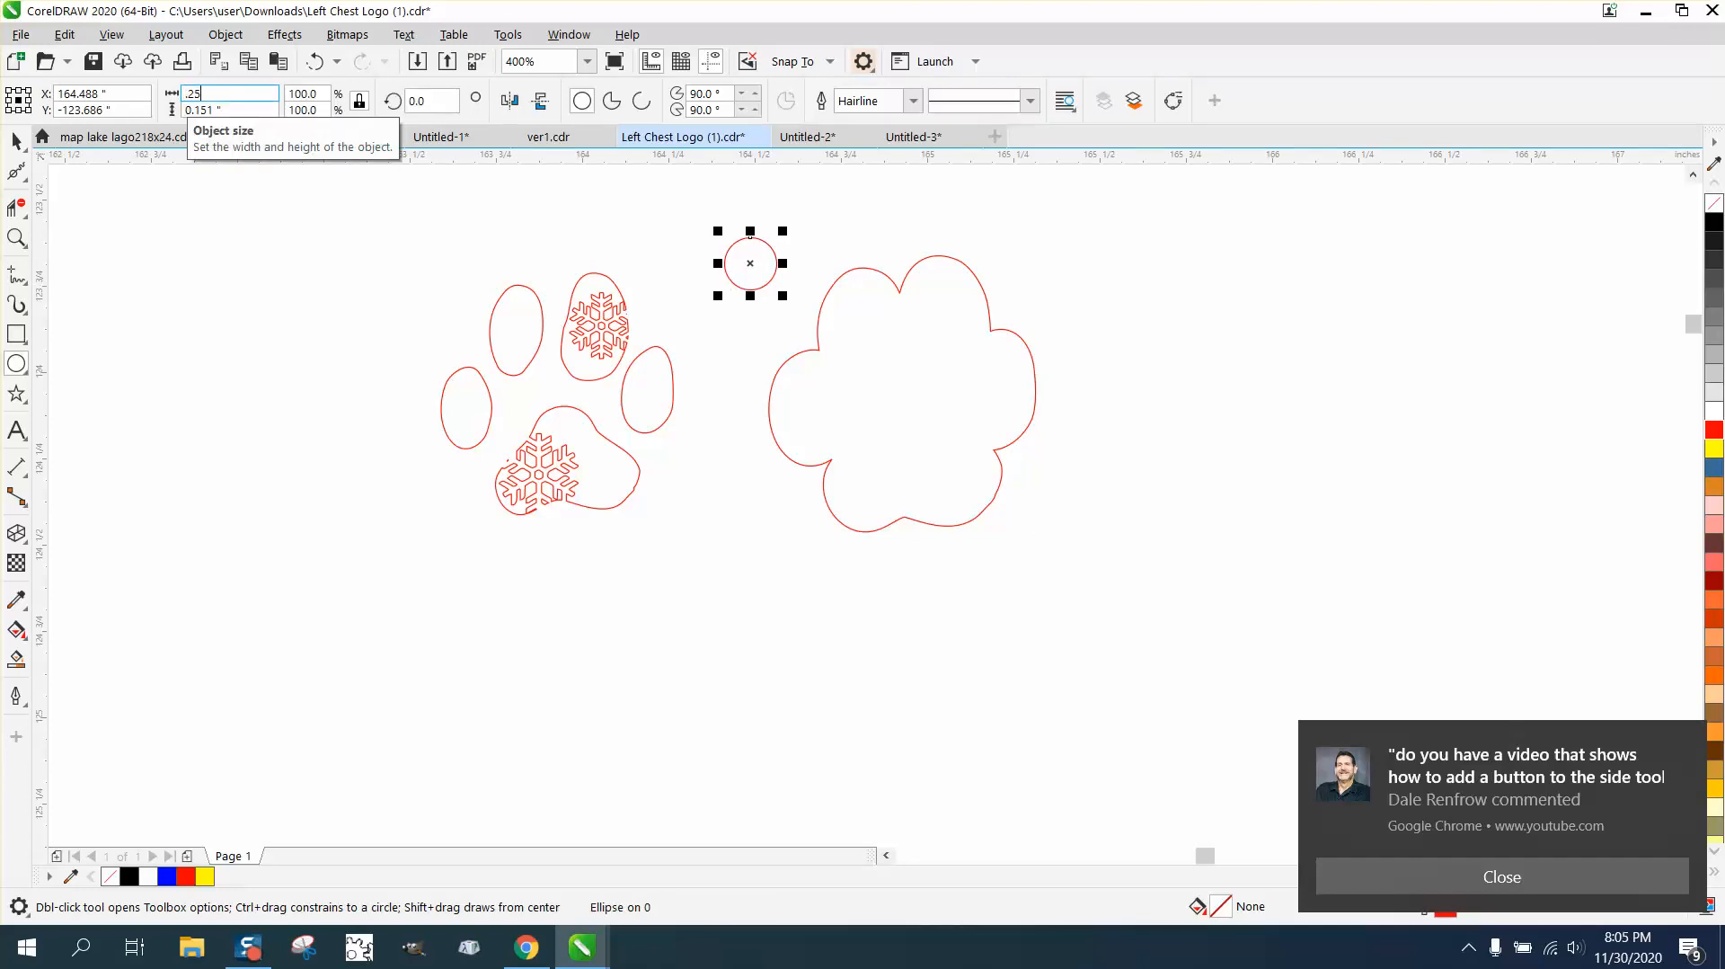
key("Return")
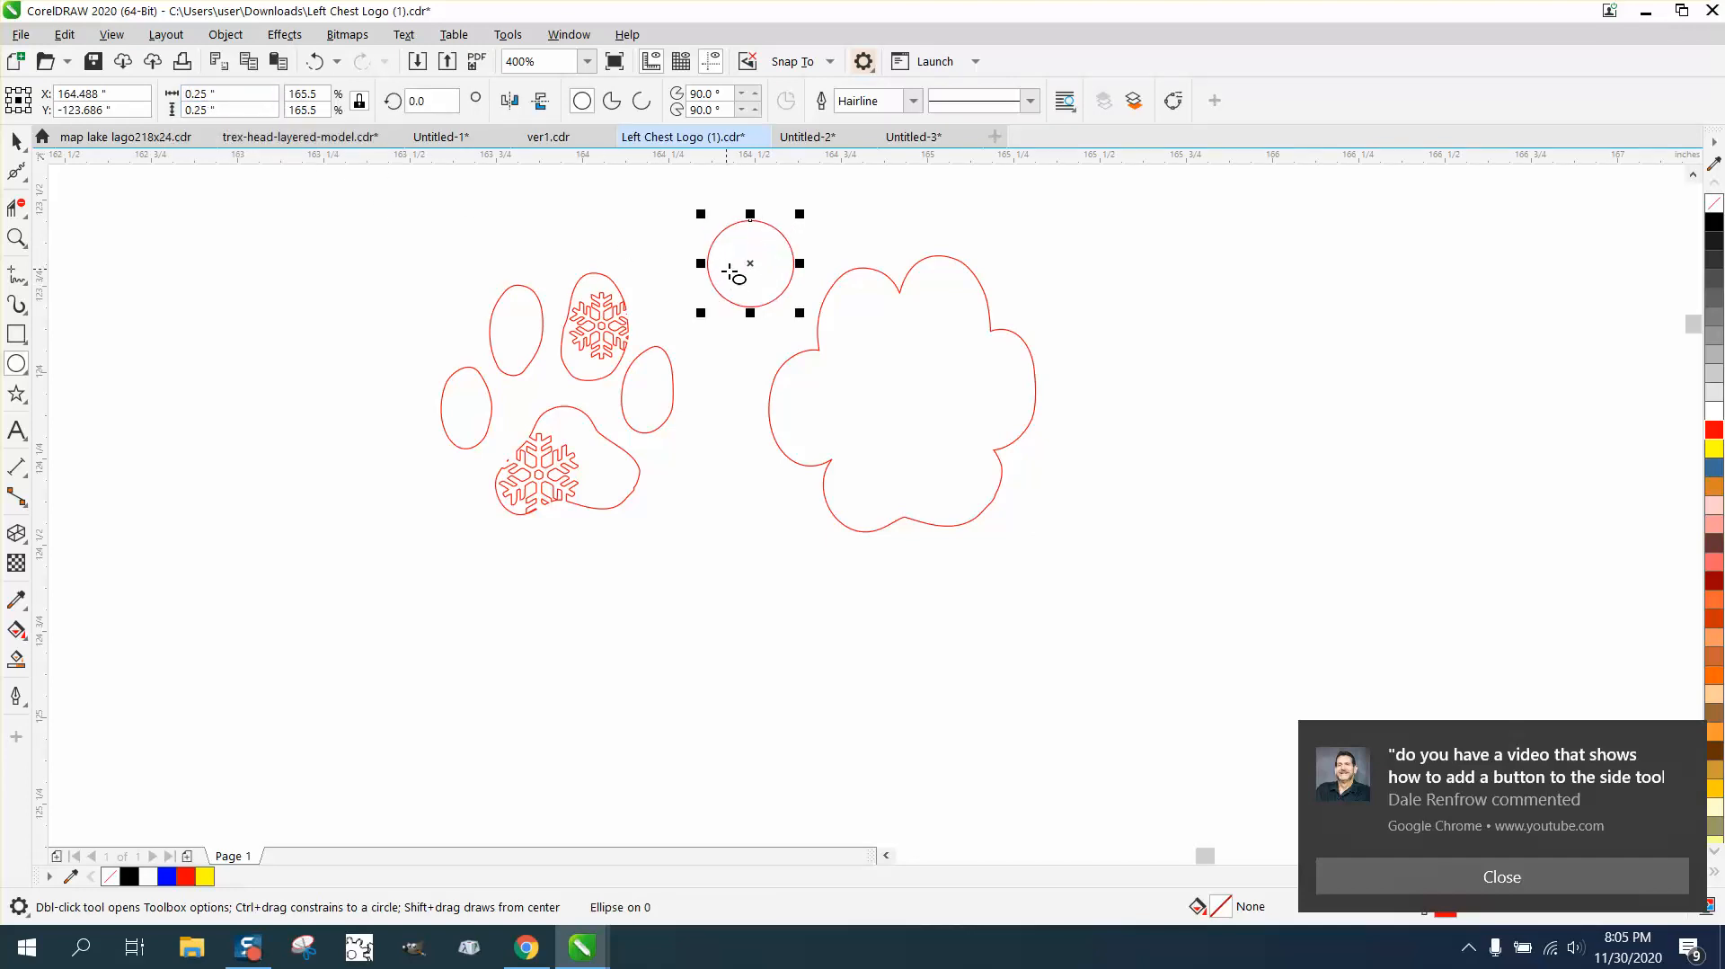
Move the 0.25-inch circle up, clear of the contour and the paw shapes
scroll(292, 222, "down", 1)
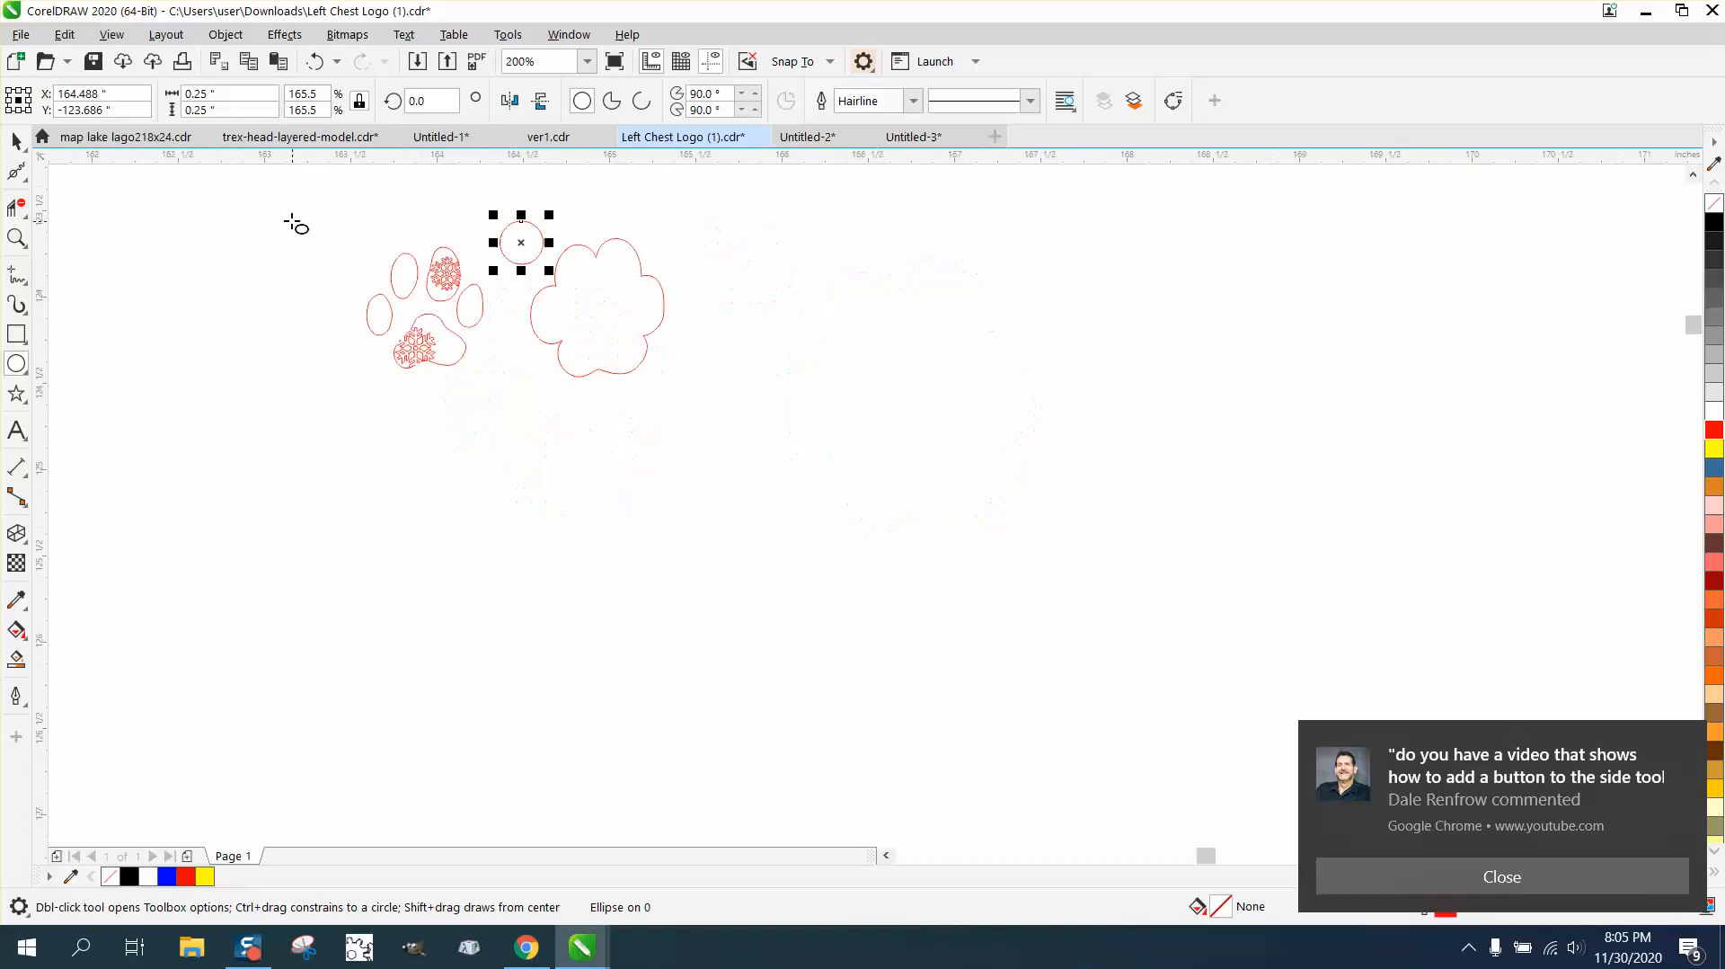
left_click(15, 142)
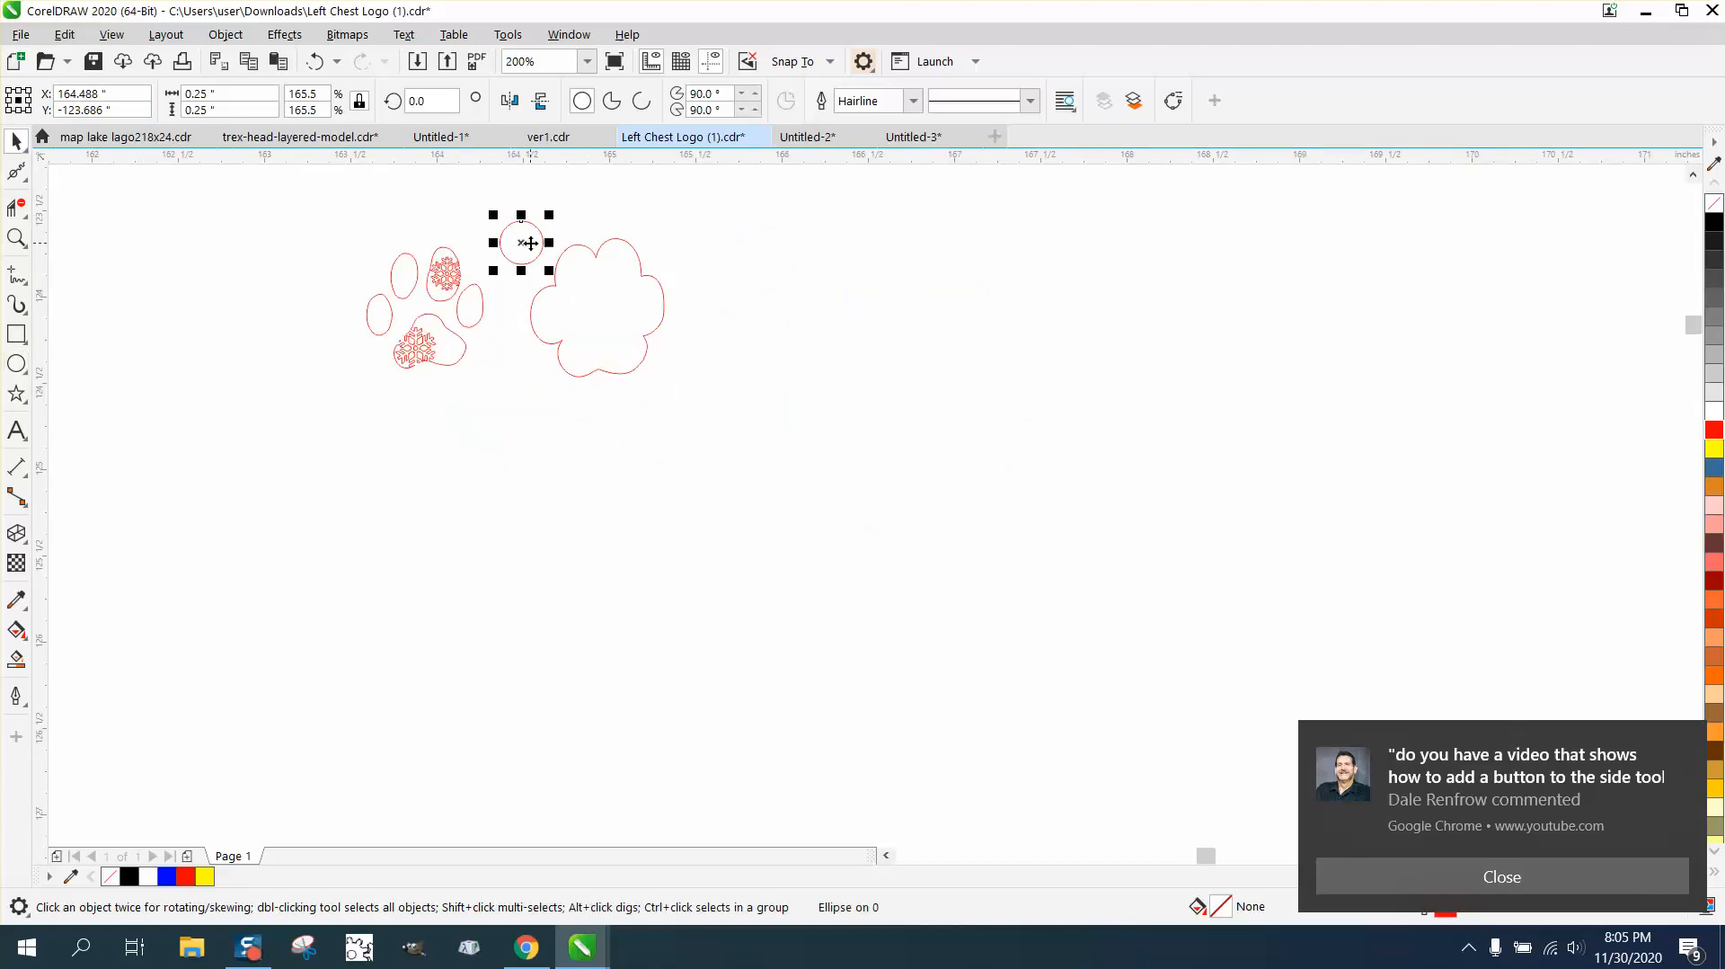
left_click_drag(530, 243, 548, 196)
Move the outside contour back around the paw and group it with the toes and main pad
left_click(636, 251)
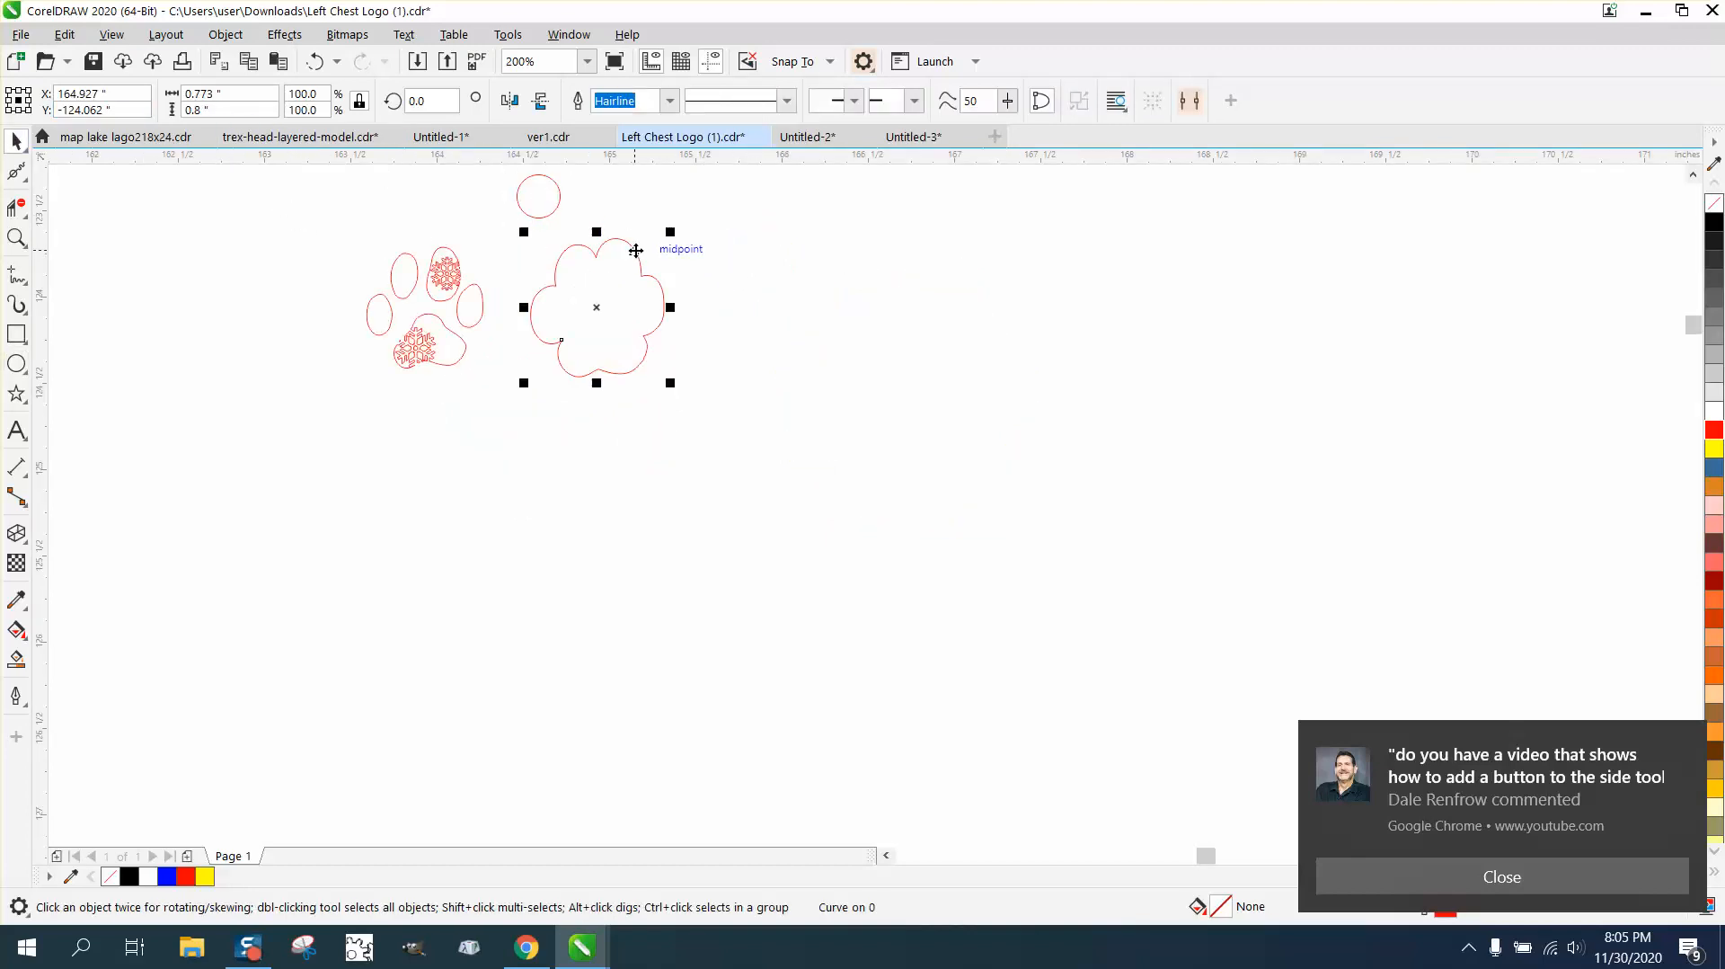
left_click_drag(636, 251, 464, 250)
left_click(336, 285)
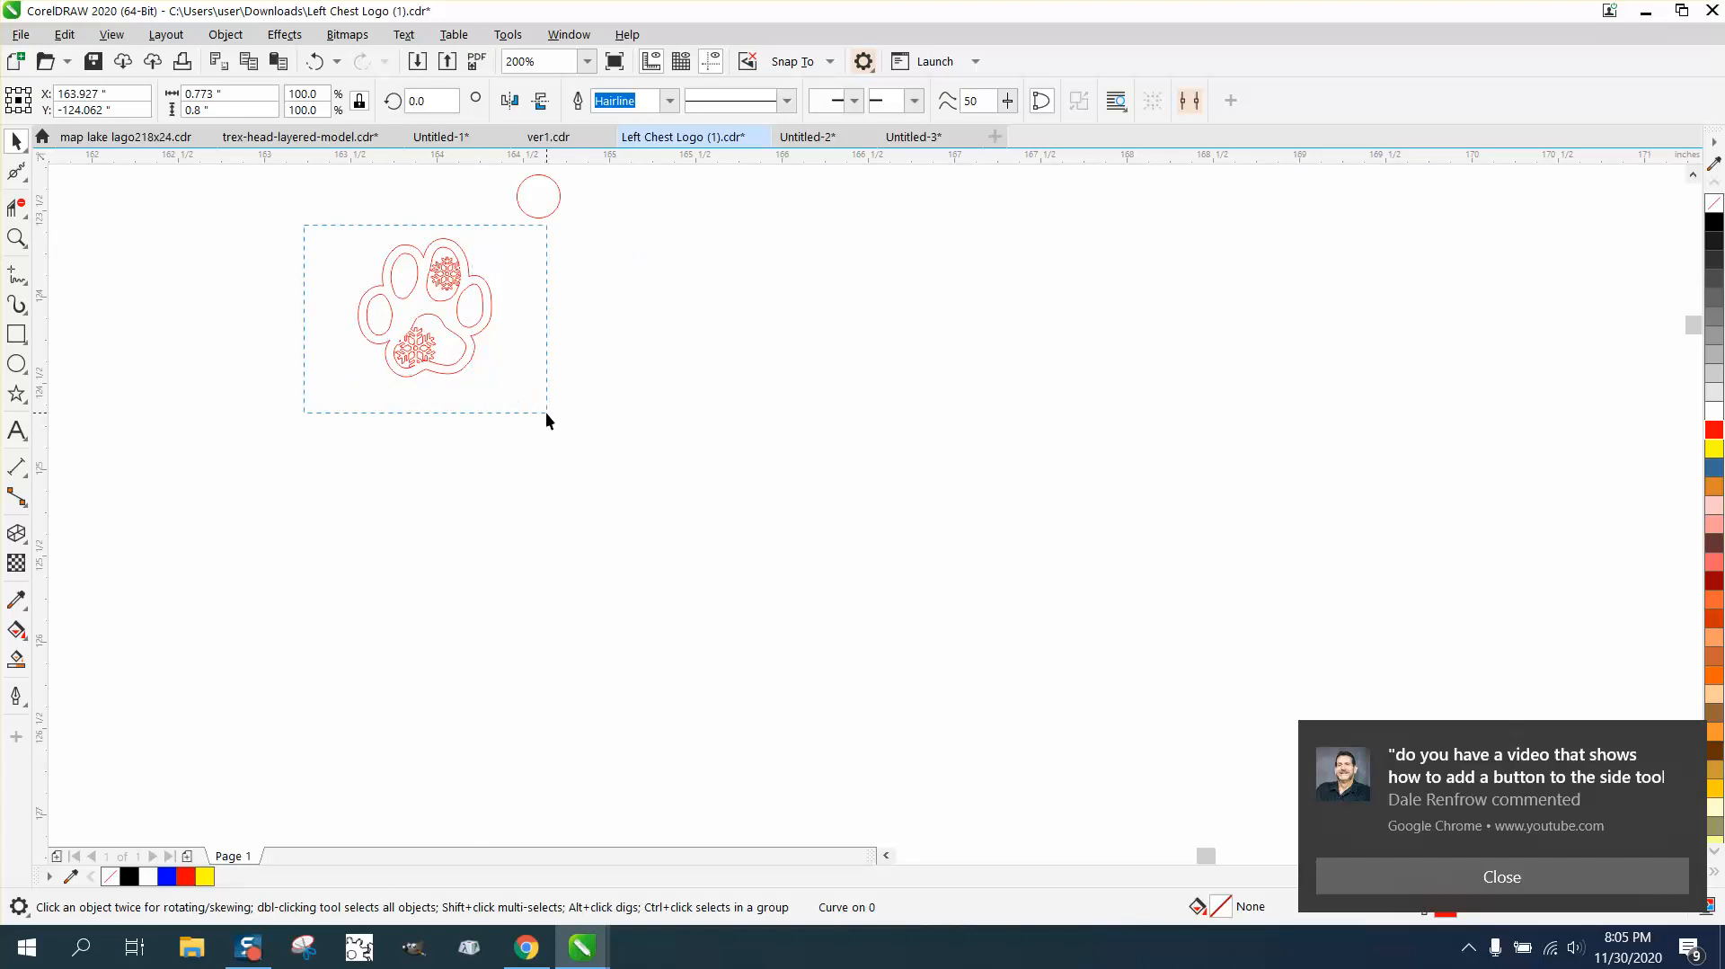
left_click_drag(546, 413, 546, 413)
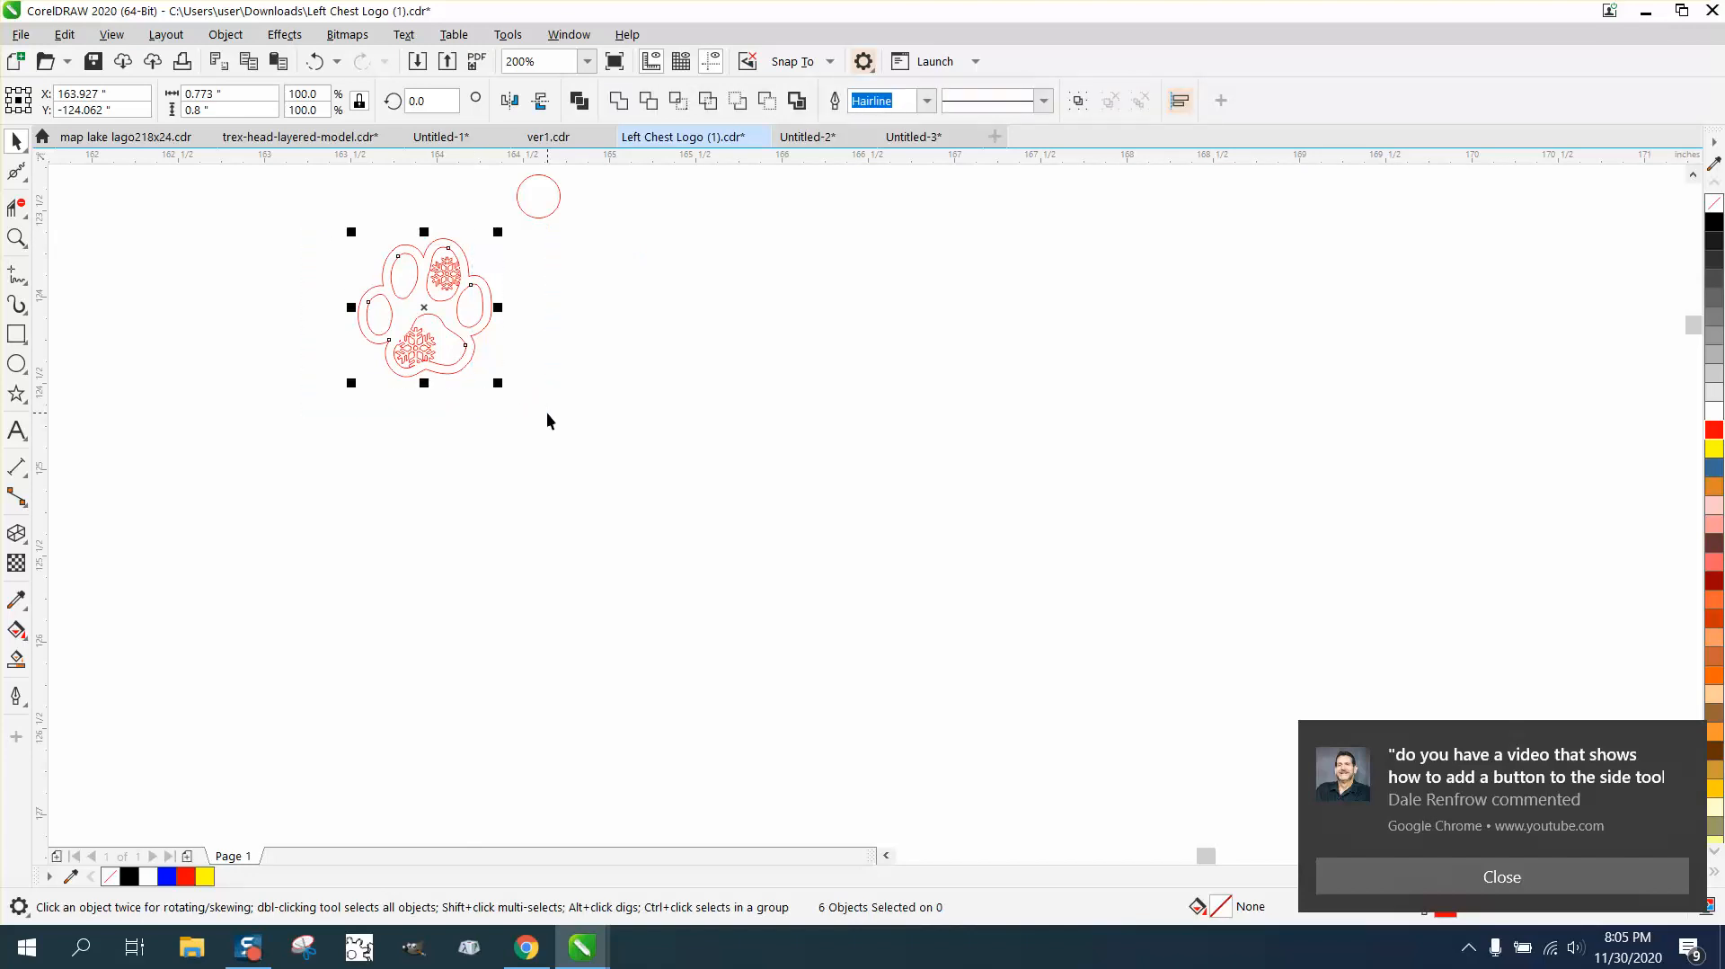
key("ctrl+g")
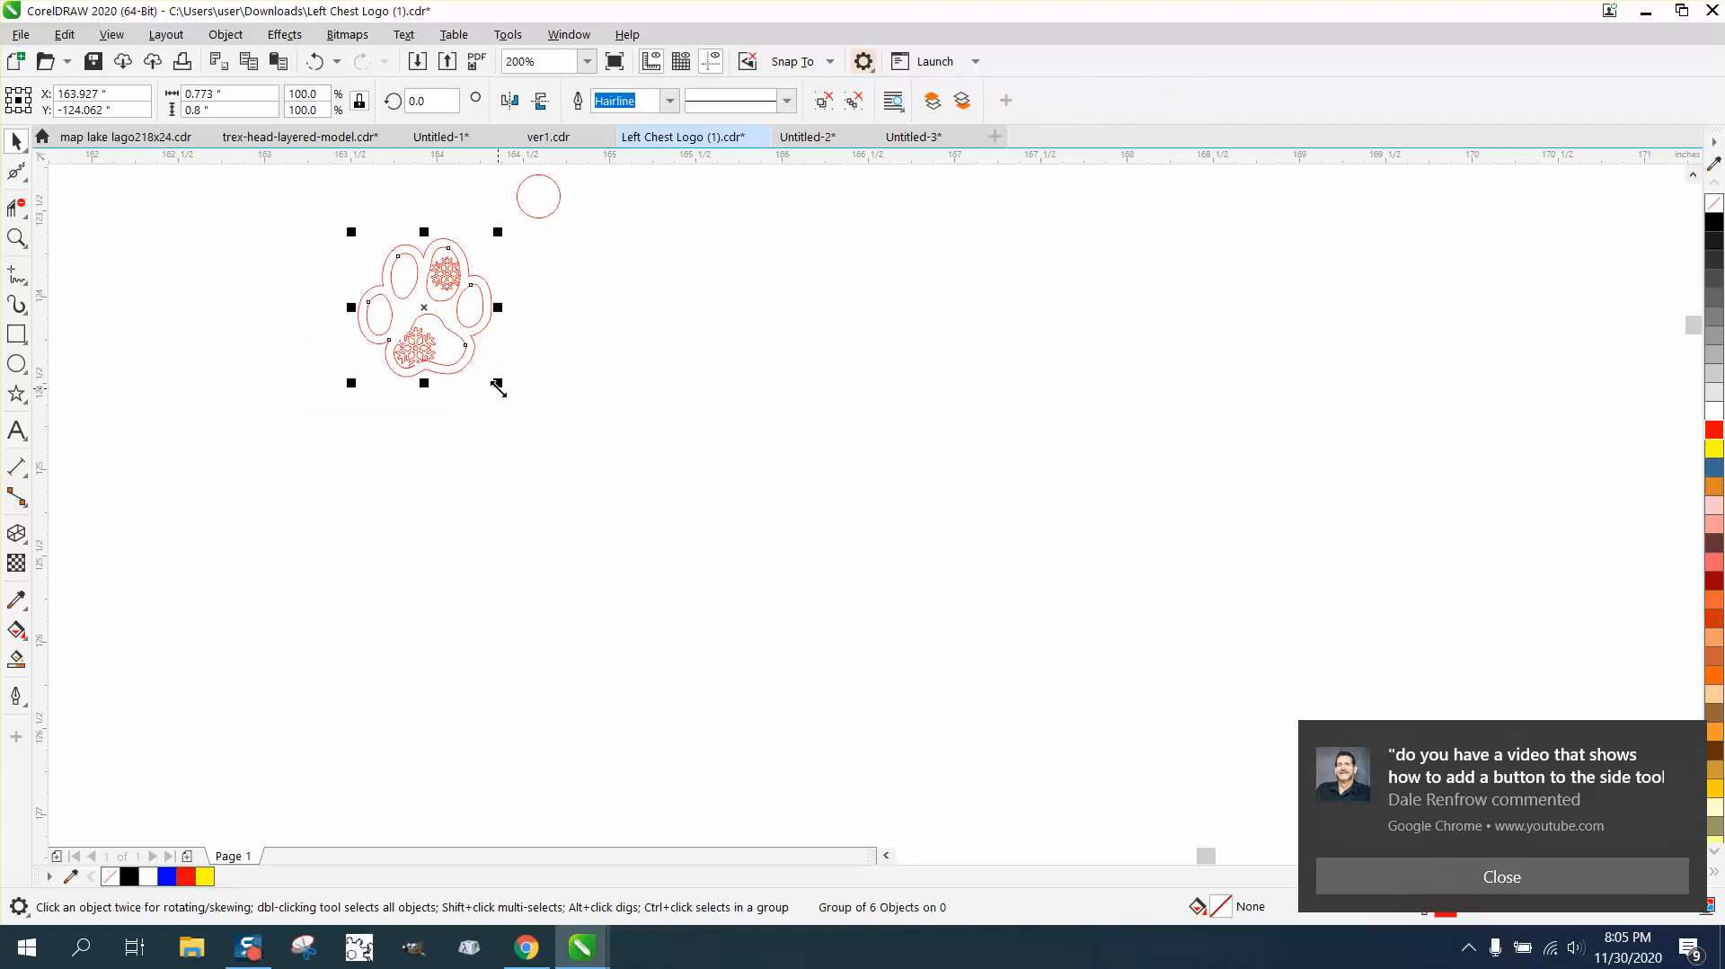
Scale the grouped paw proportionally to a width of 4 inches and move it into the empty space on the right
left_click_drag(248, 94, 130, 109)
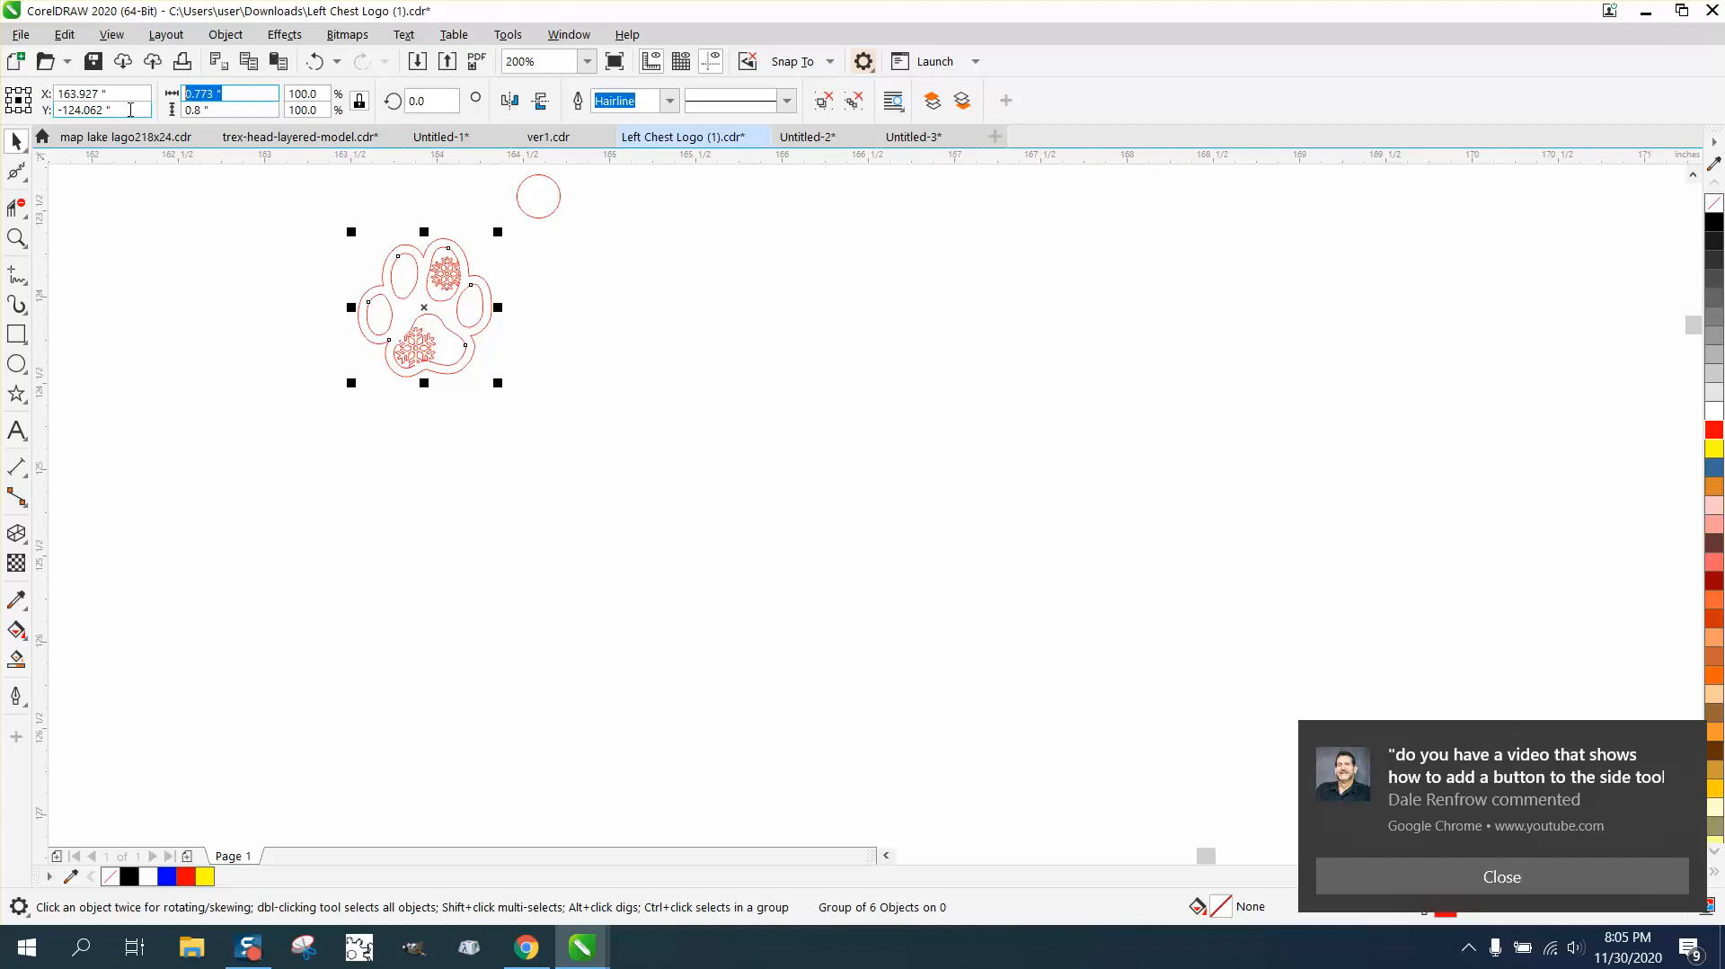
type("4")
key("Return")
scroll(582, 554, "down", 2)
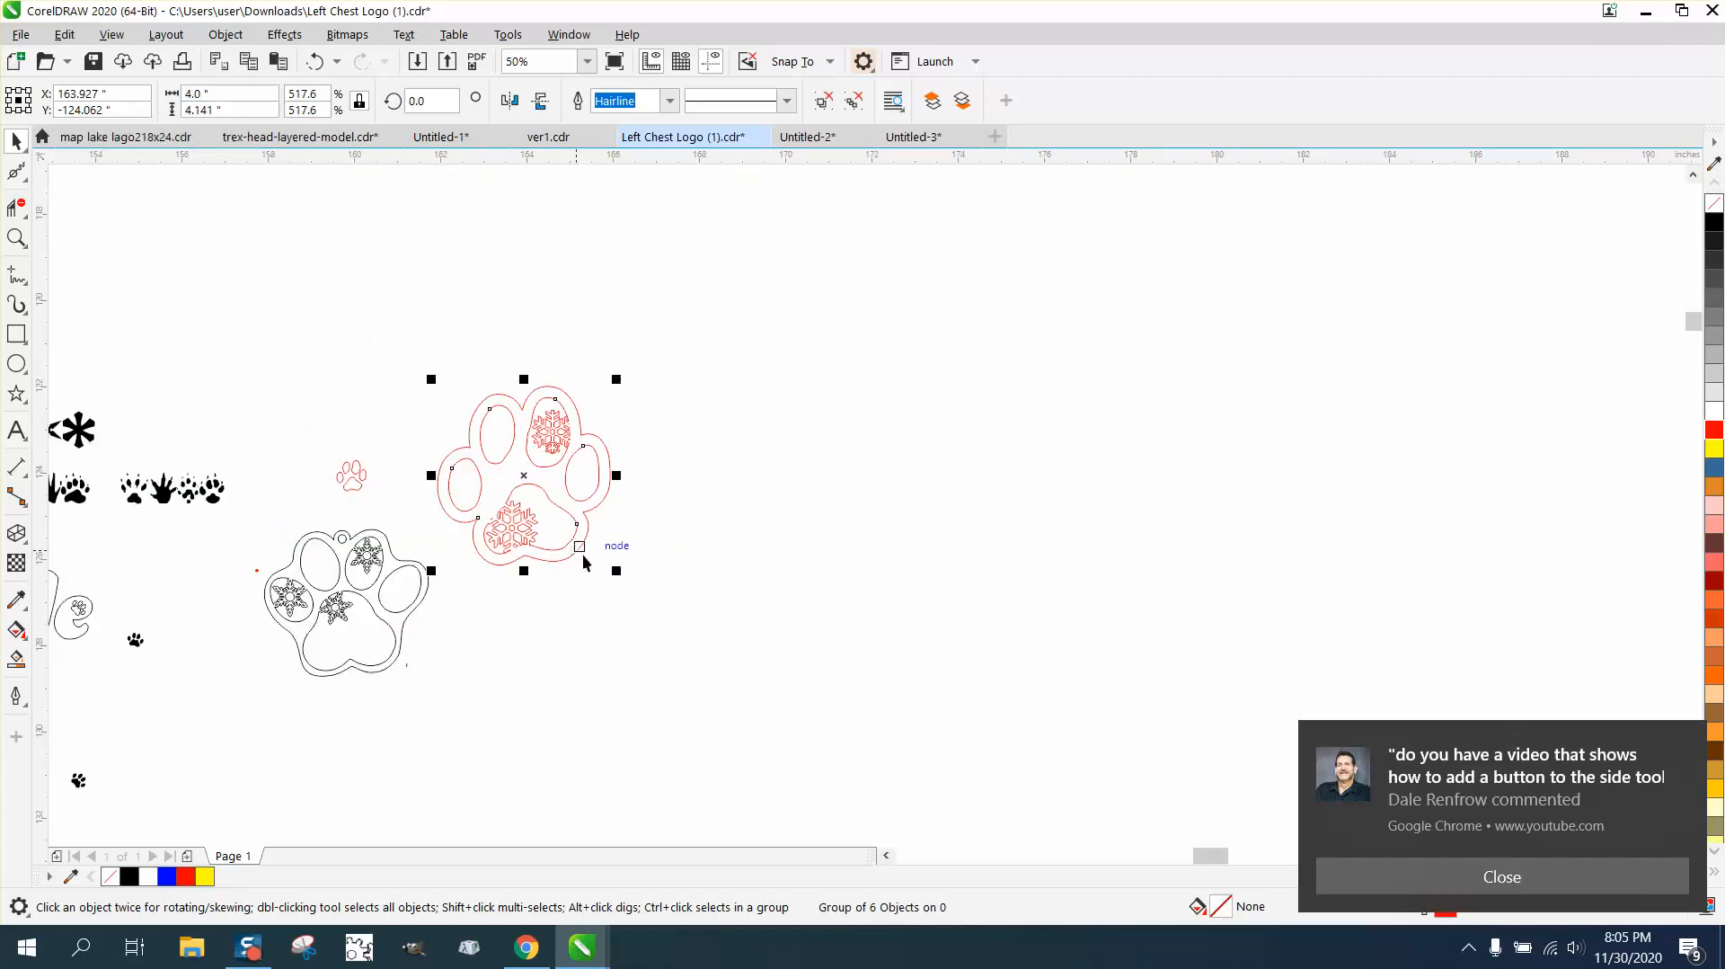
left_click_drag(524, 475, 785, 502)
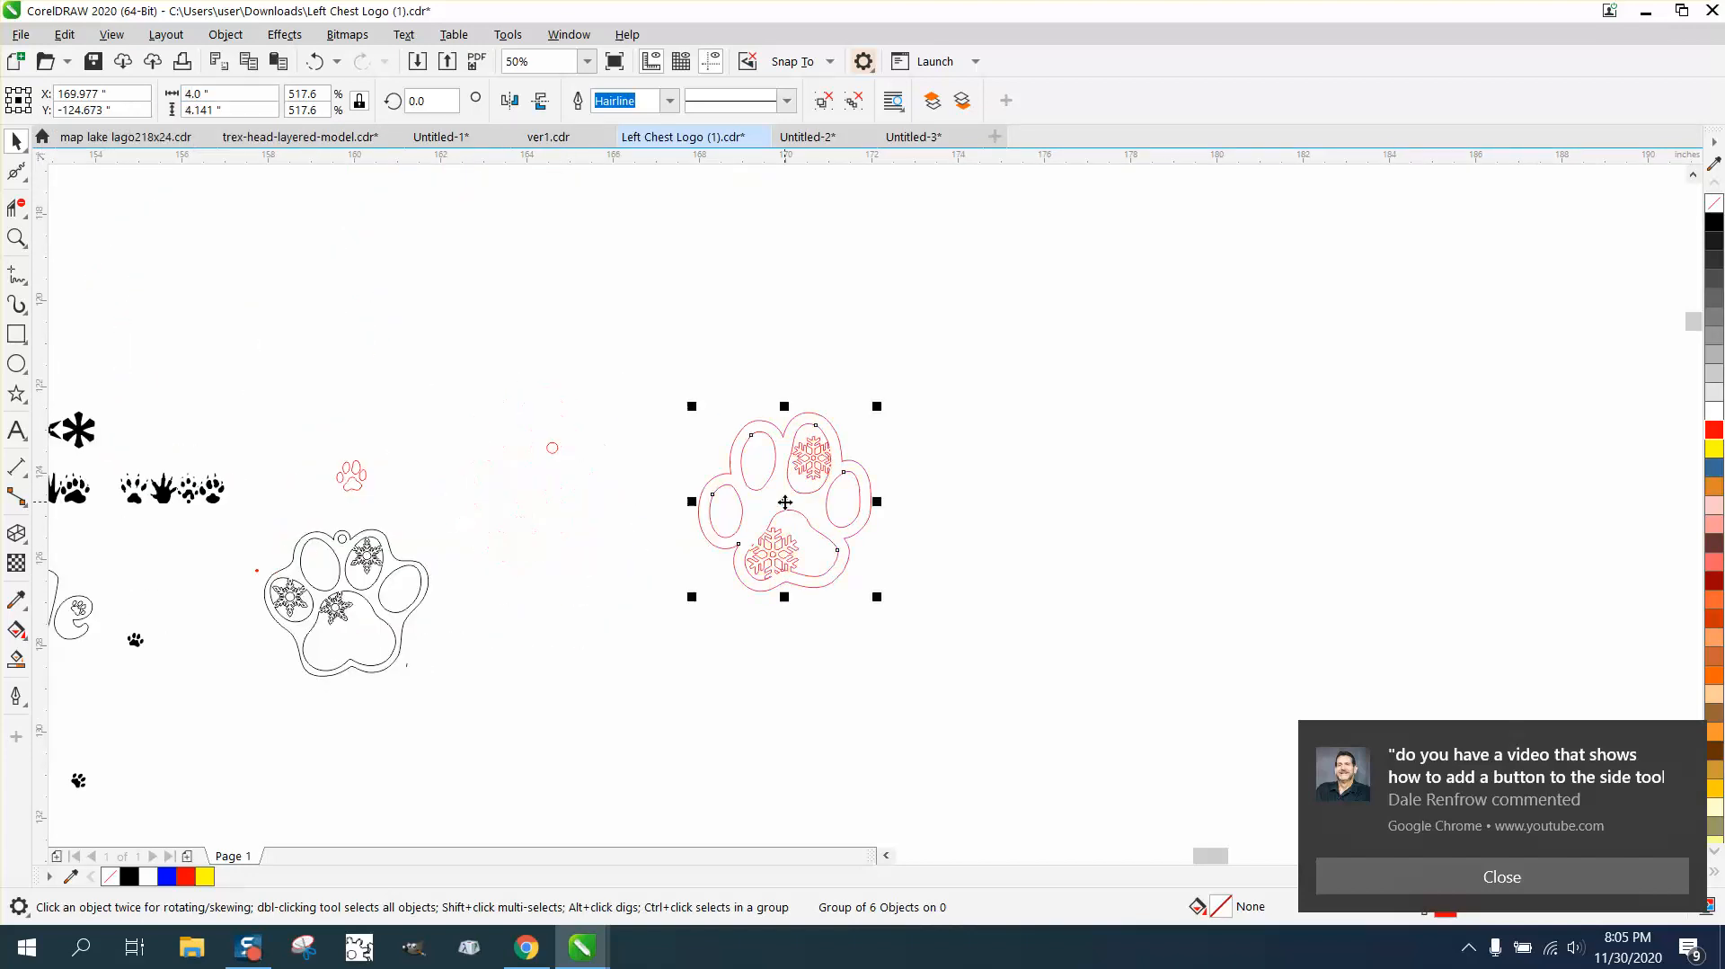
Move the 0.25-inch circle to the paw contour, centred above the notch between the two upper toes
left_click(549, 449)
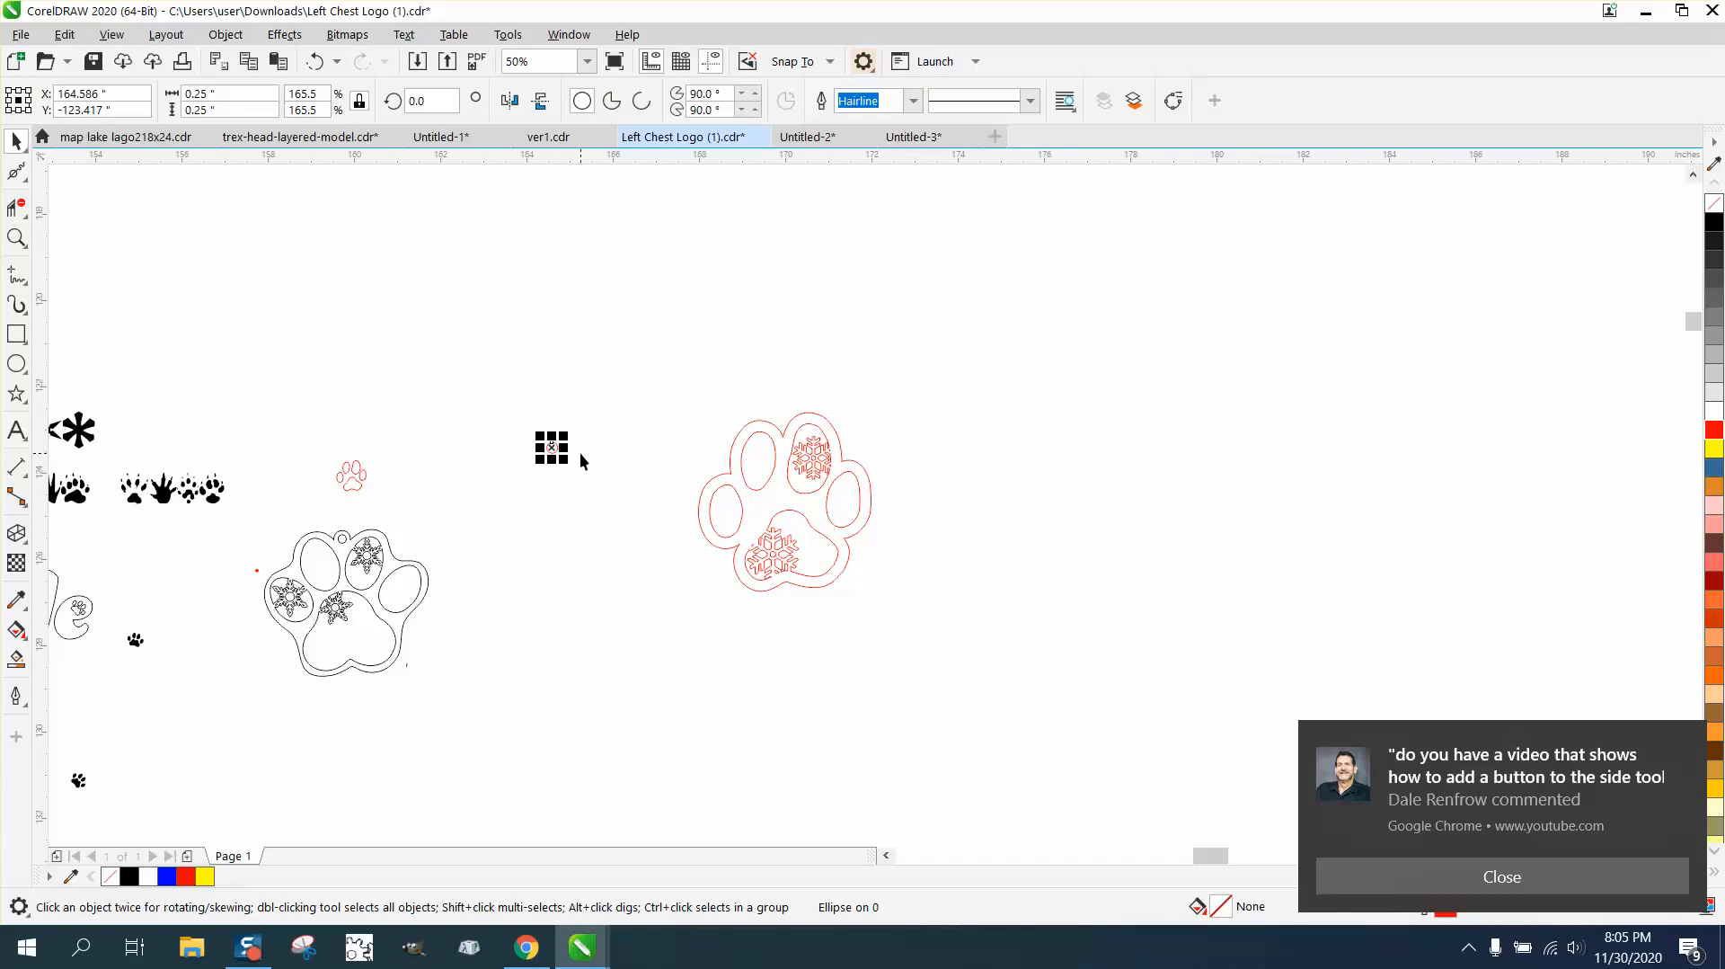
left_click_drag(552, 443, 977, 497)
left_click(16, 238)
key("space")
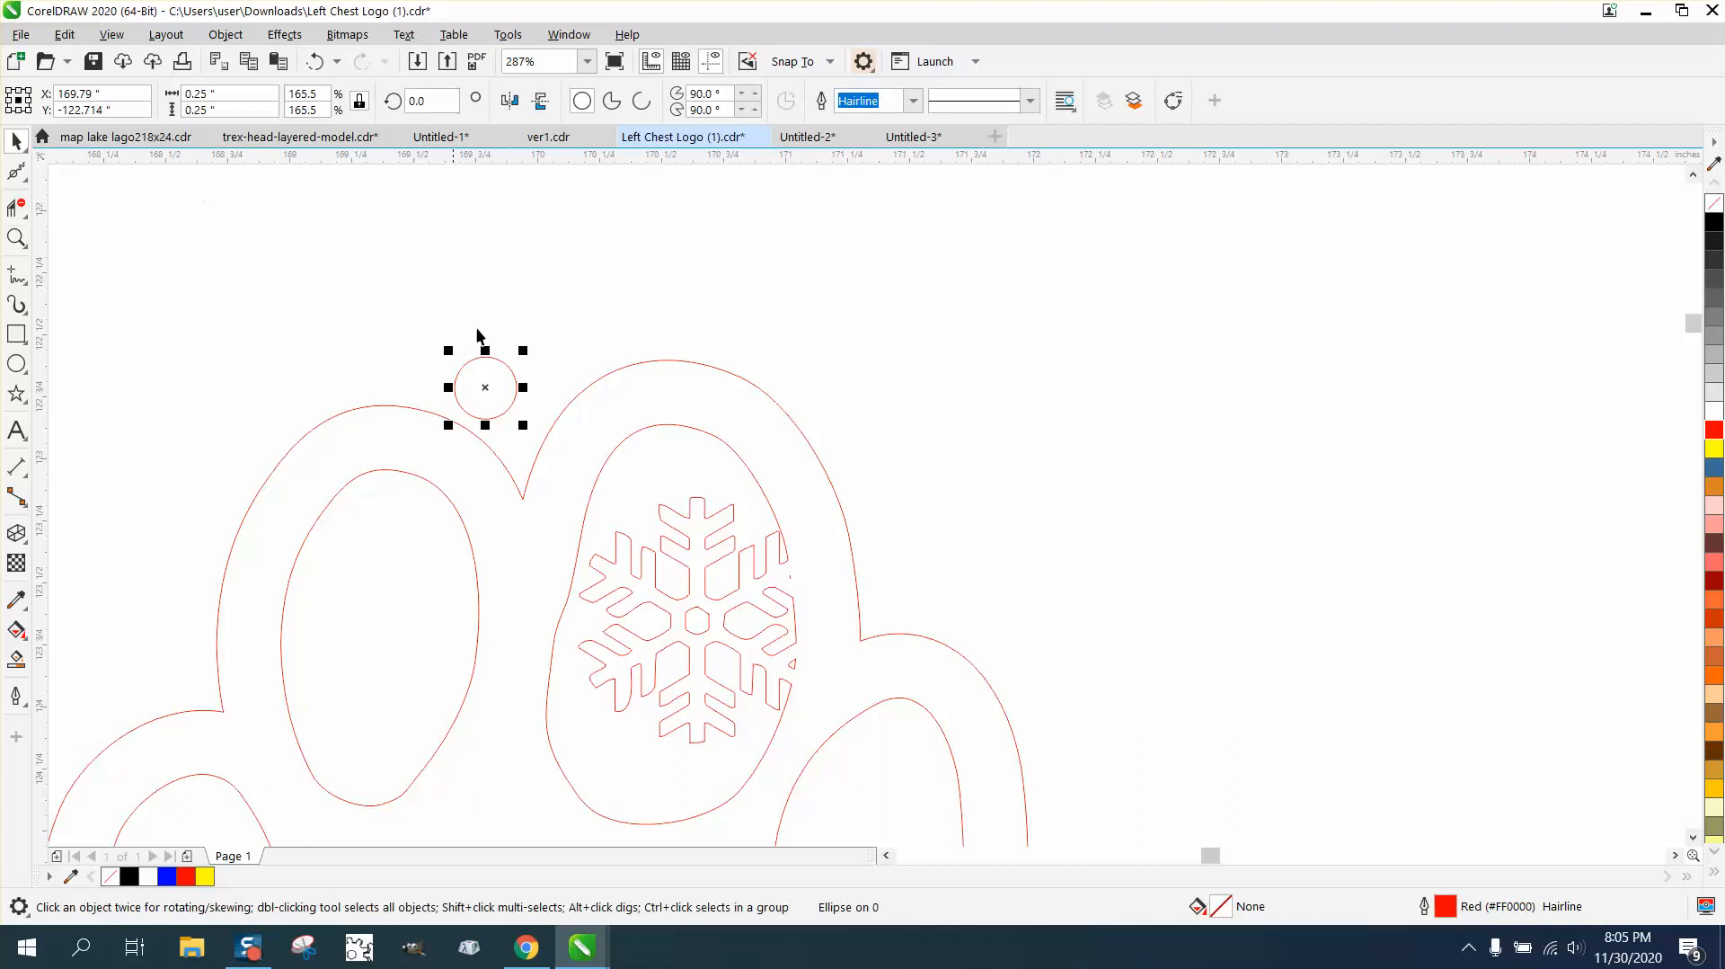
mouse_move(489, 384)
left_mouse_down()
mouse_move(516, 389)
mouse_move(514, 365)
left_mouse_up()
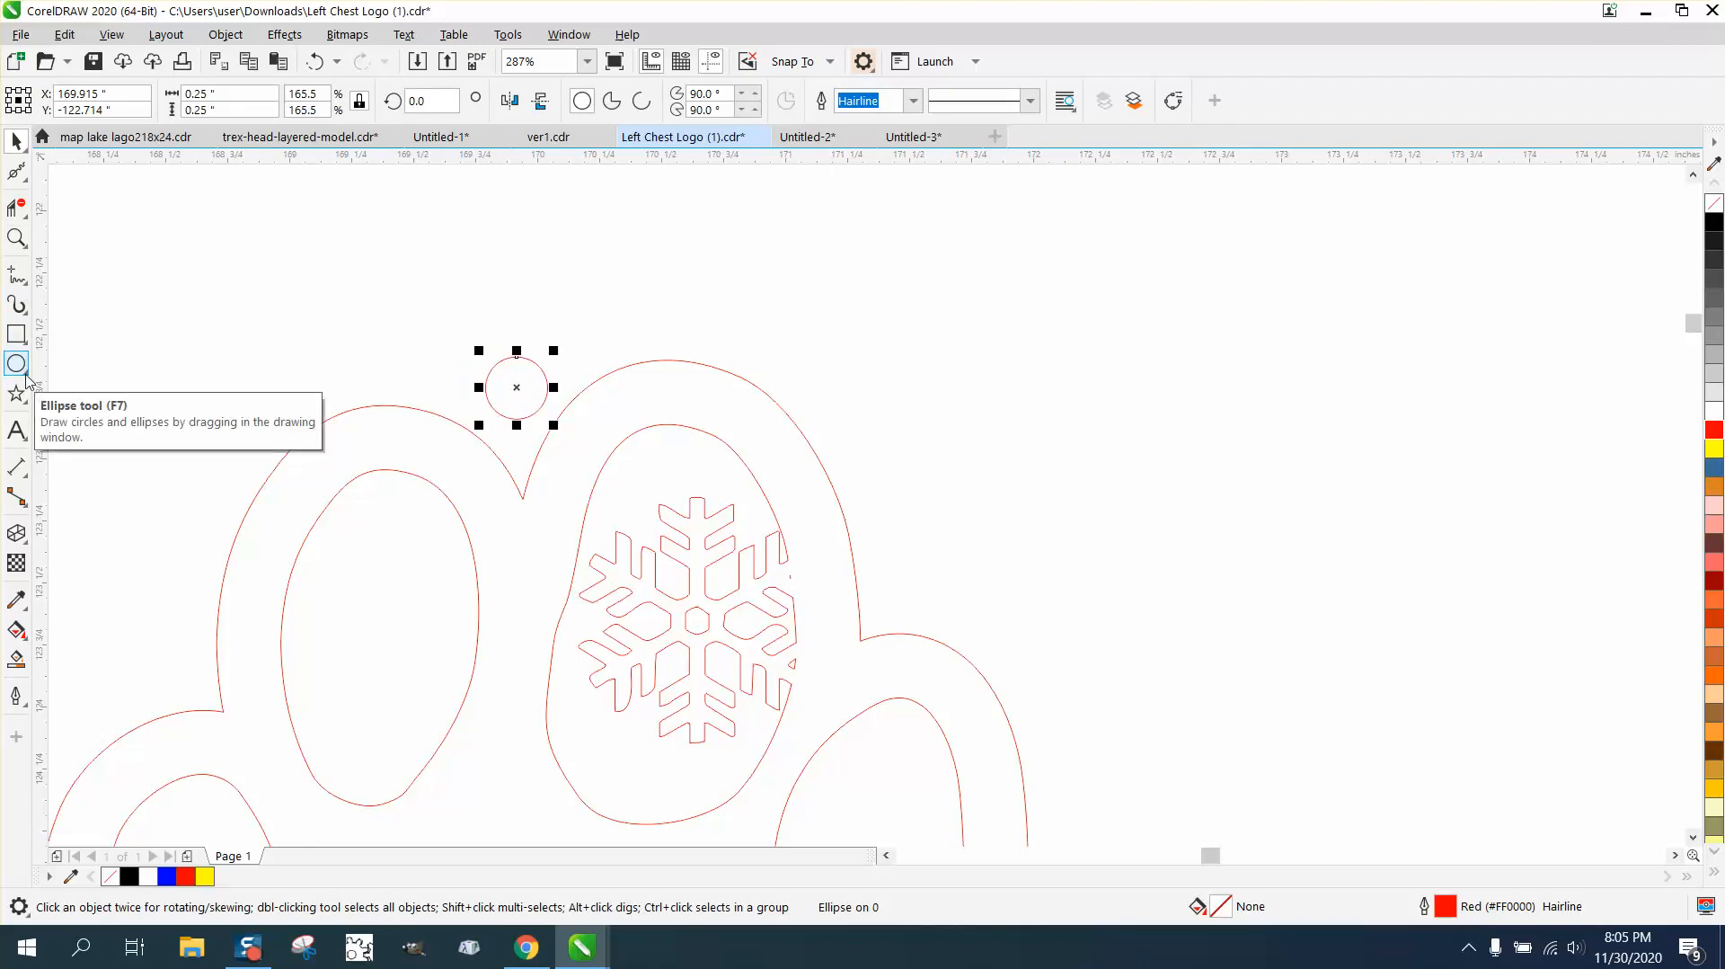
Draw a 3-point curve over the circle, spanning about 1.06 inches from the left upper toe's contour to the right one's
left_click(19, 277)
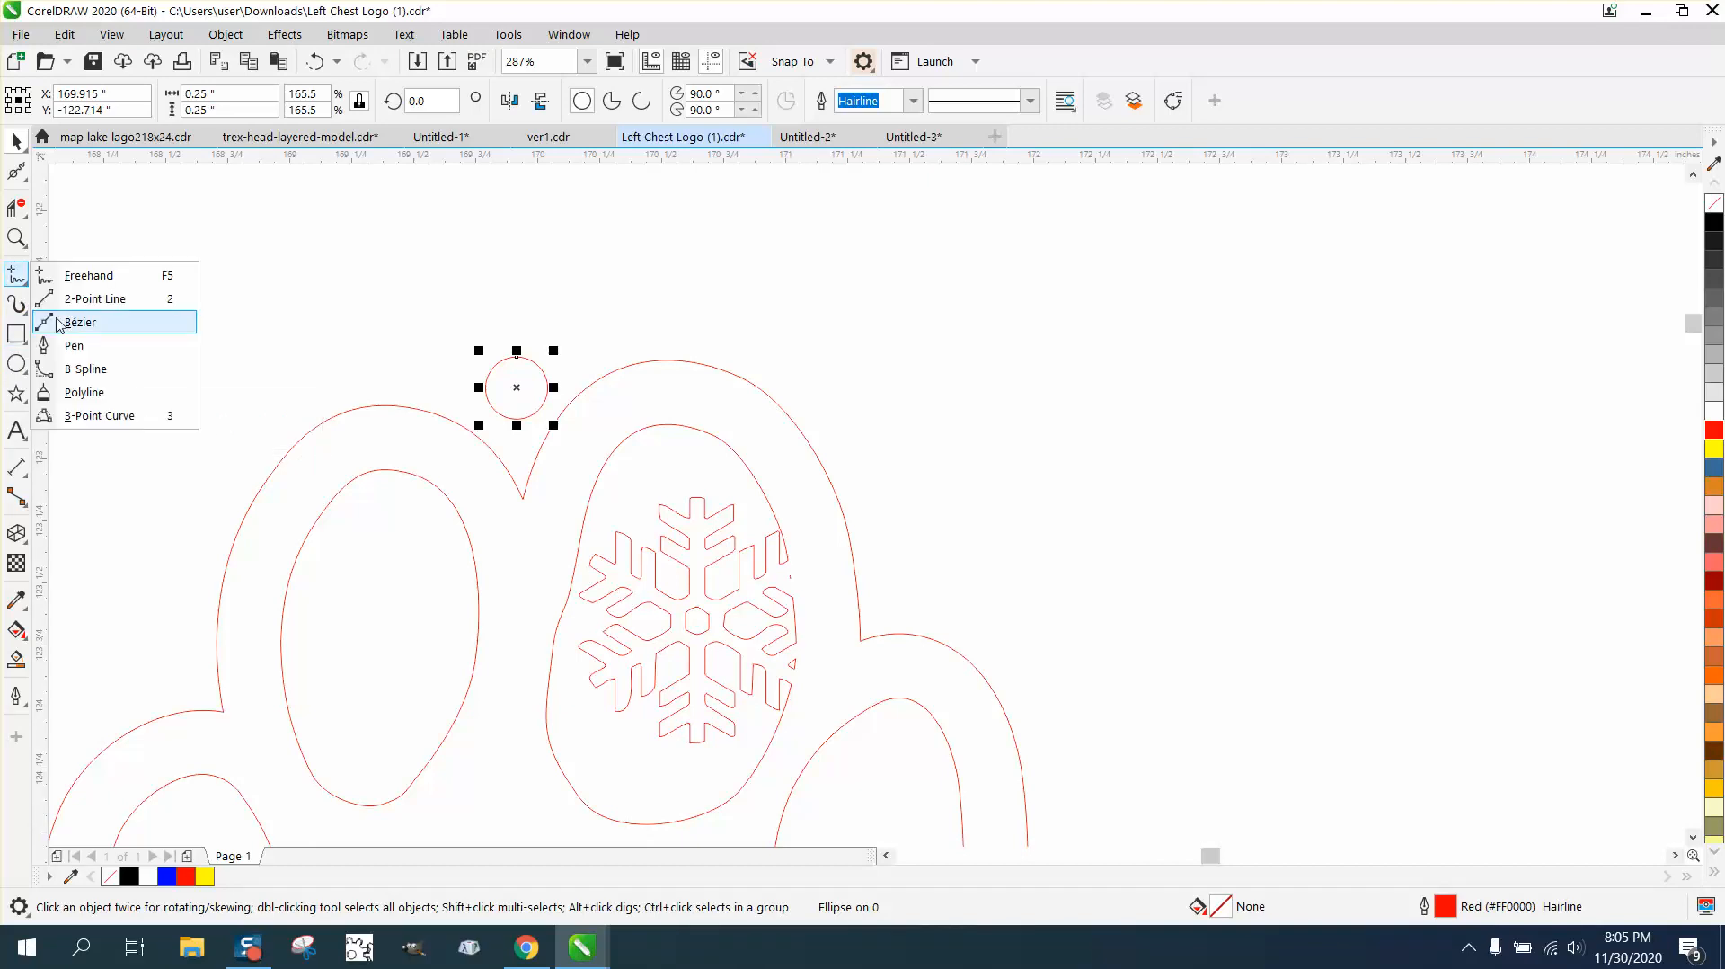
left_click(78, 416)
left_click_drag(377, 407, 640, 363)
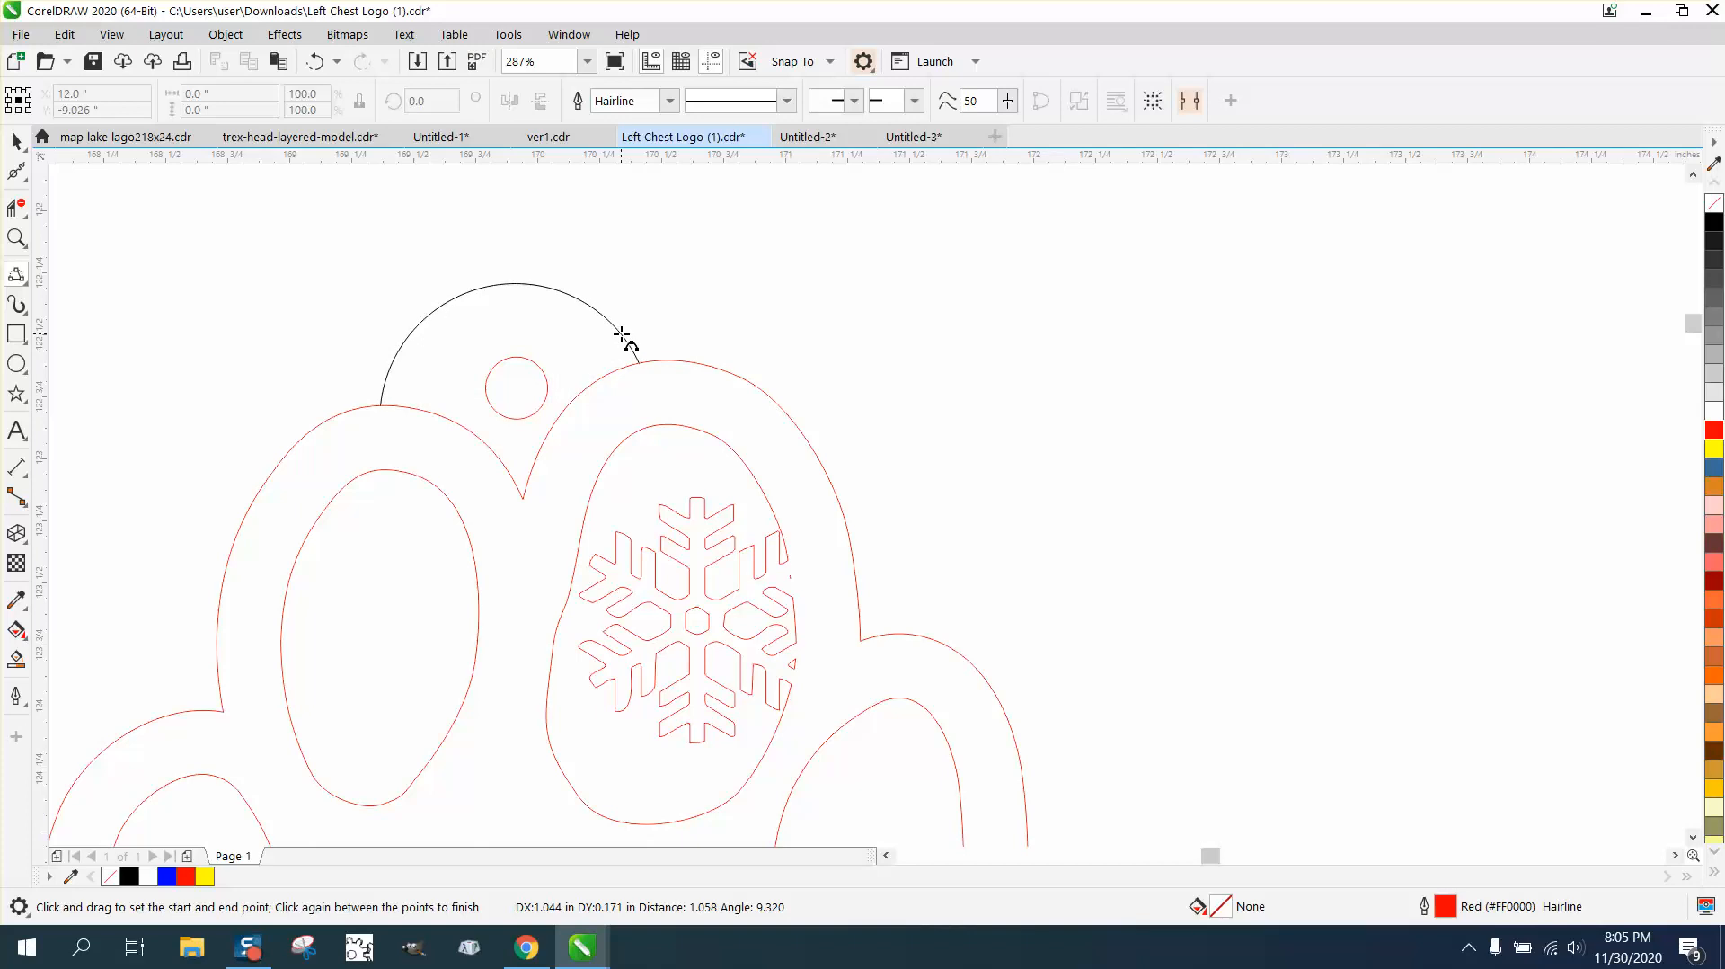
left_click(622, 336)
Delete the contour segment under the new arc, between the two upper toes, with the virtual segment delete tool
left_click(16, 207)
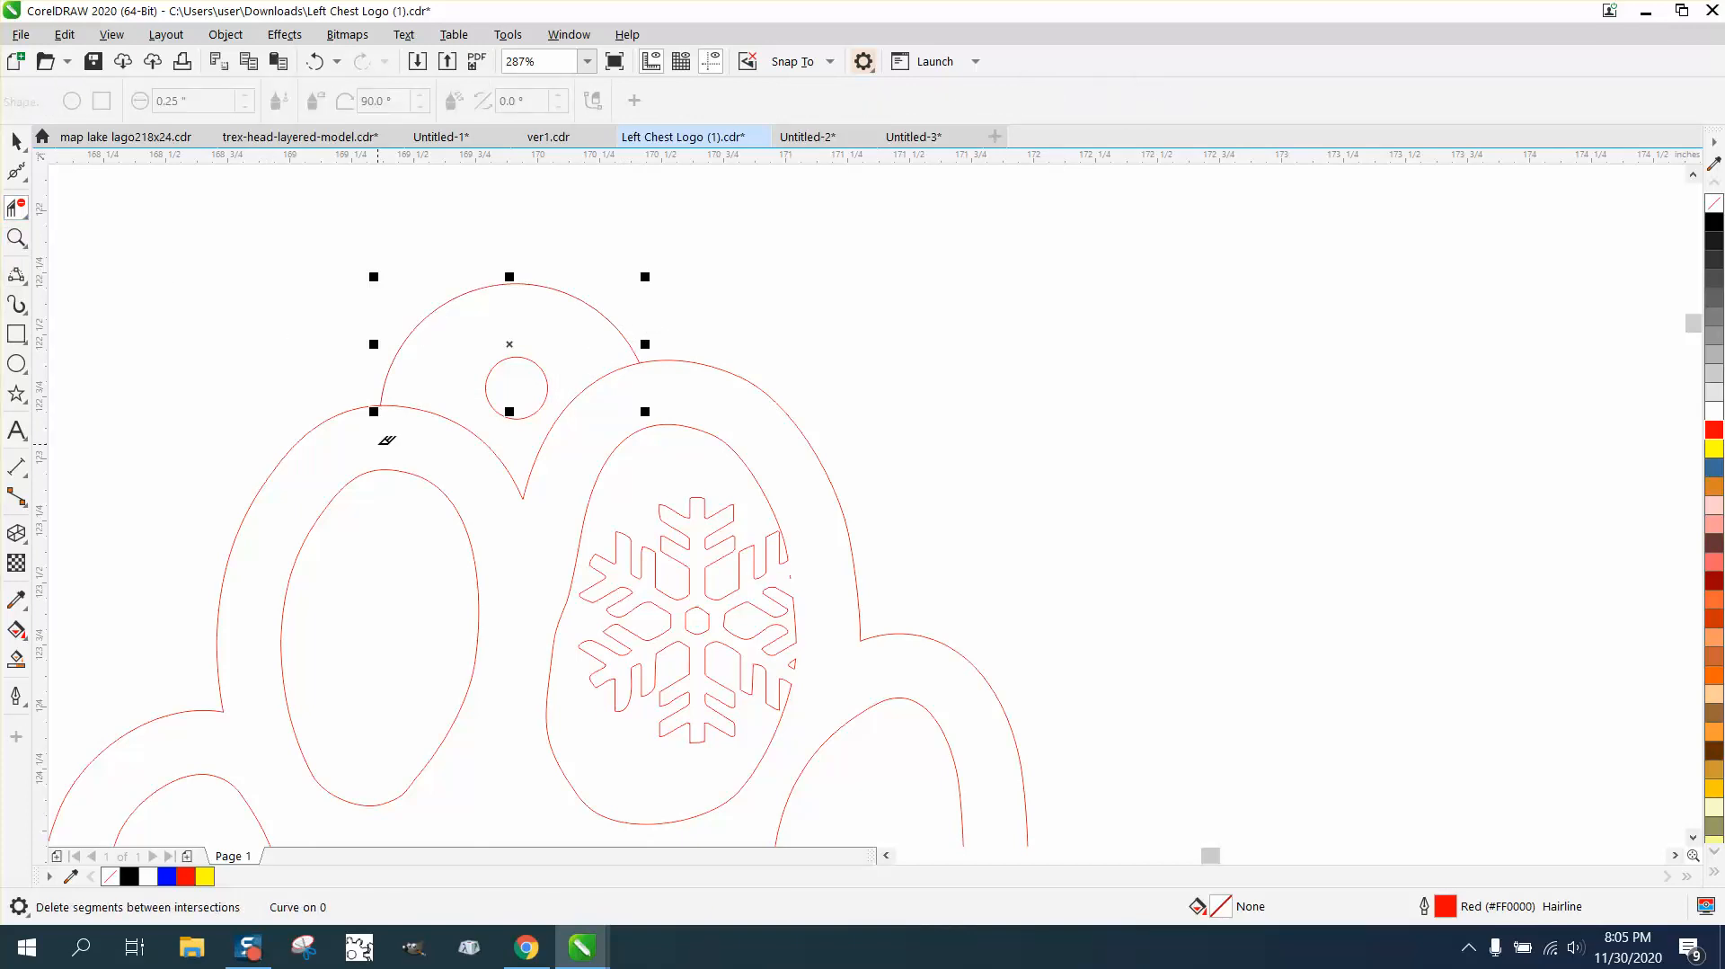
left_click(443, 416)
scroll(578, 423, "down", 5)
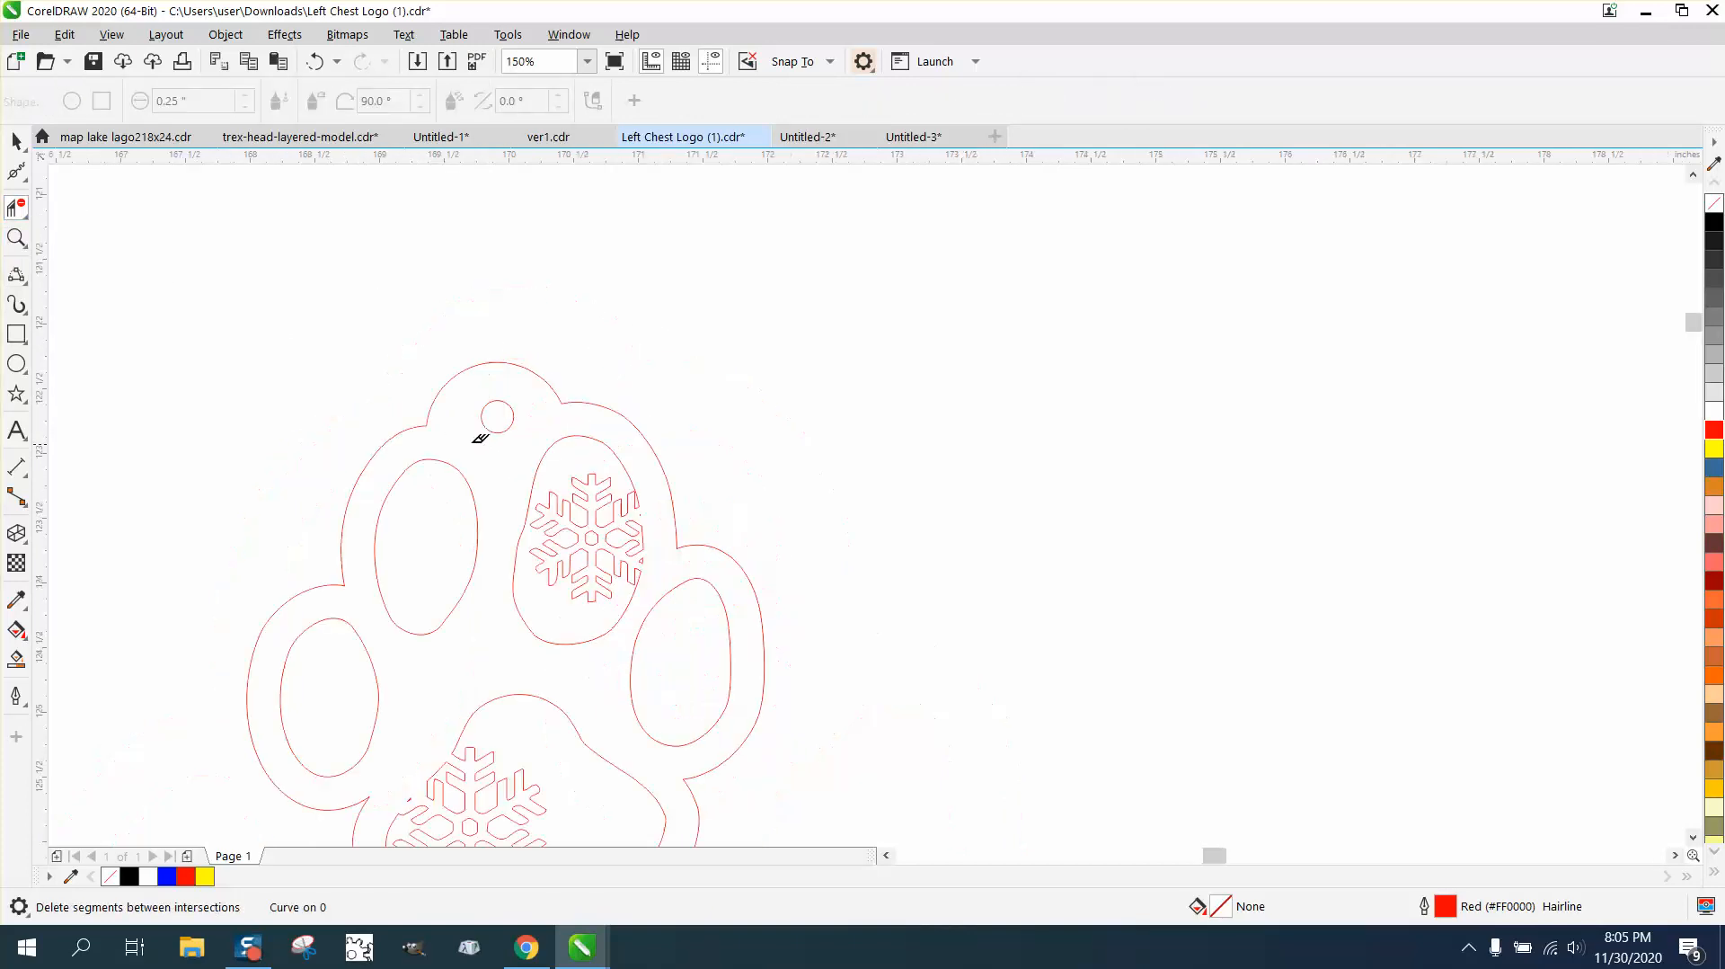
Smart-fill the paw's body in black around the toes, pad and hole, and nudge the filled copy right, clear of the original
left_click(17, 659)
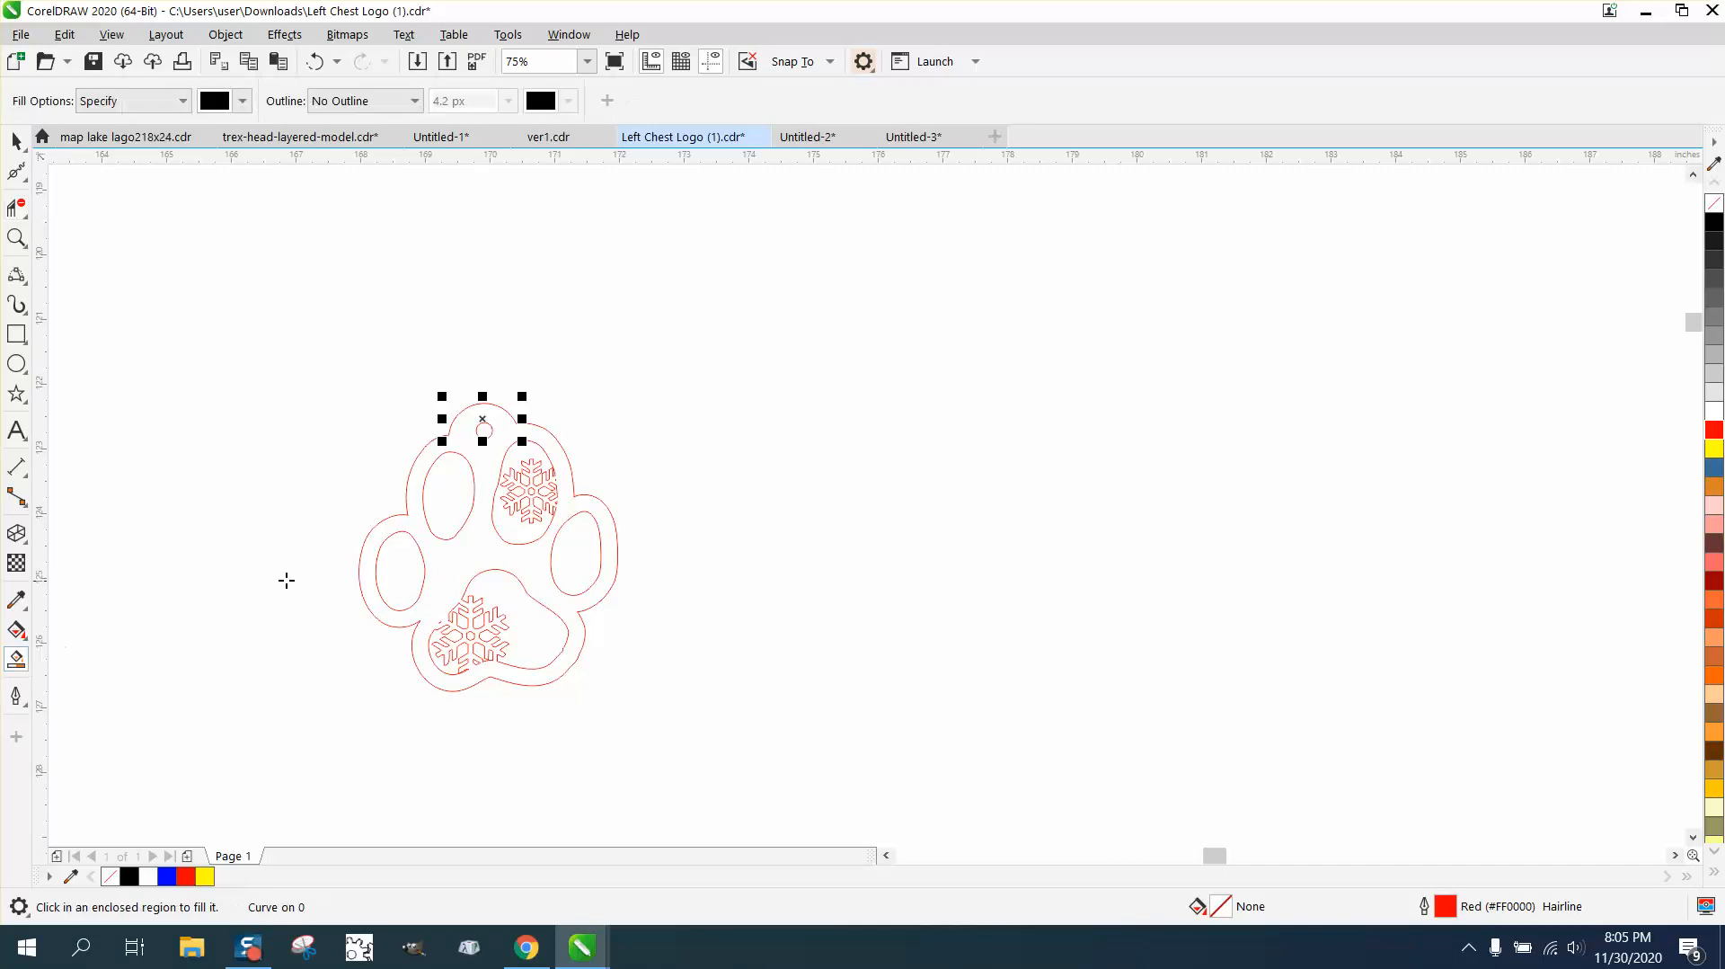
left_click(430, 543)
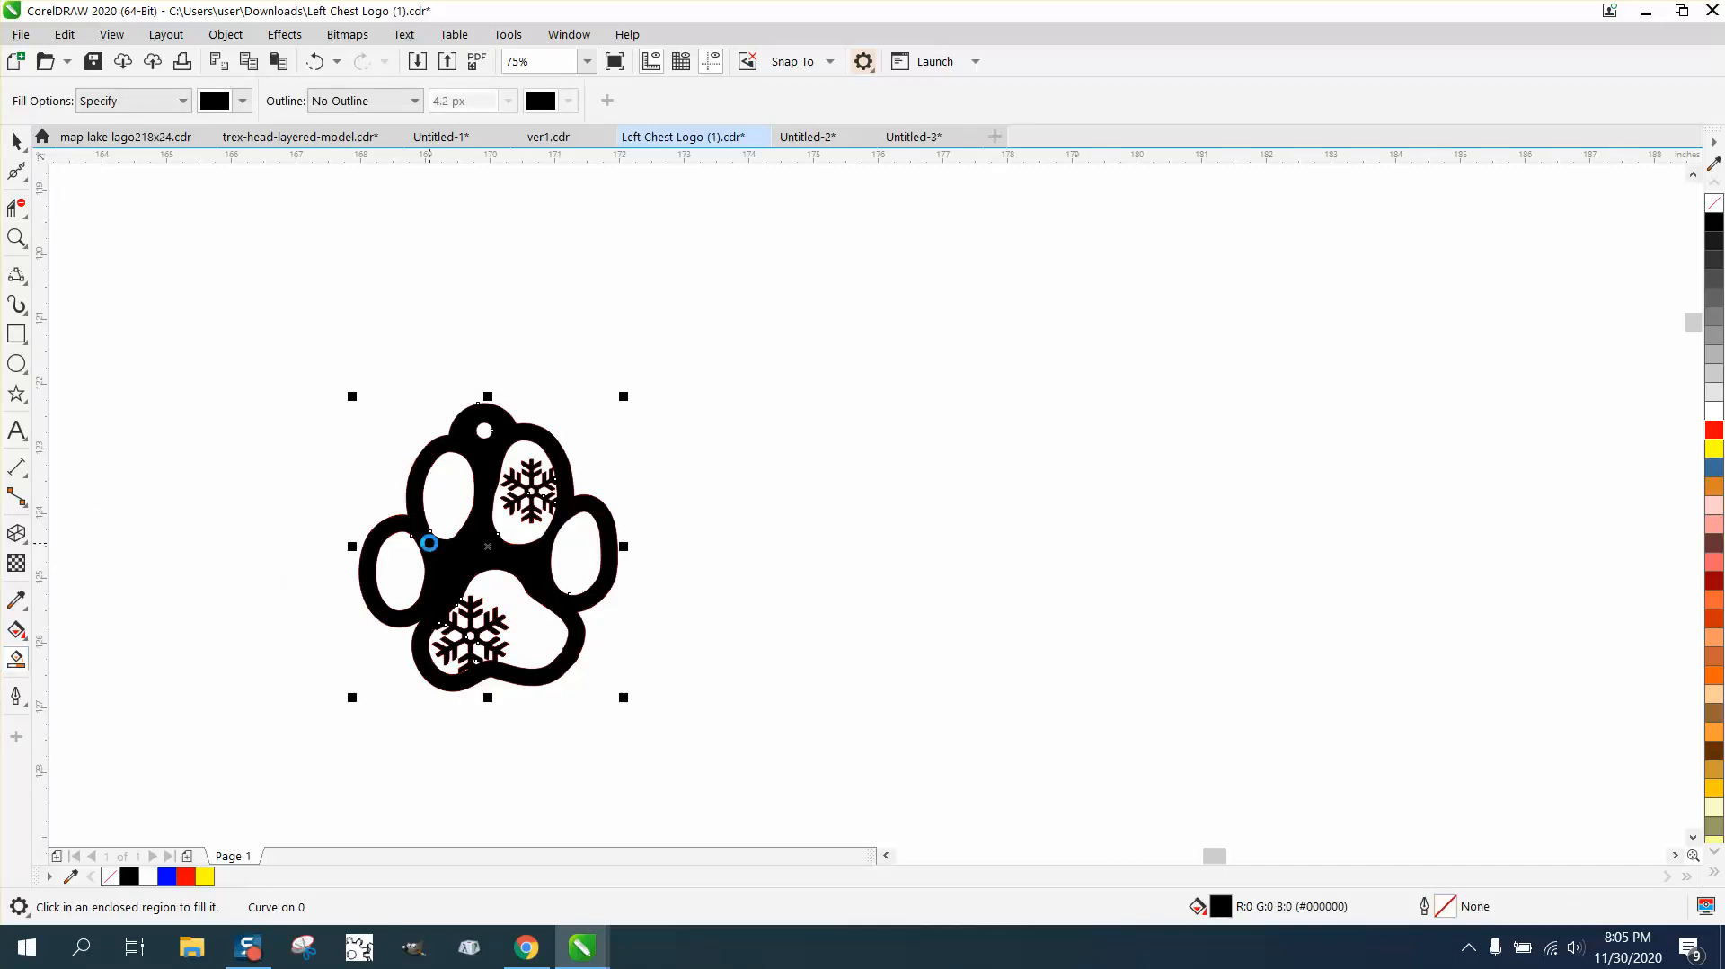
key("Right")
key("Right")
key("Right")
key("Right")
key("Right")
key("Right")
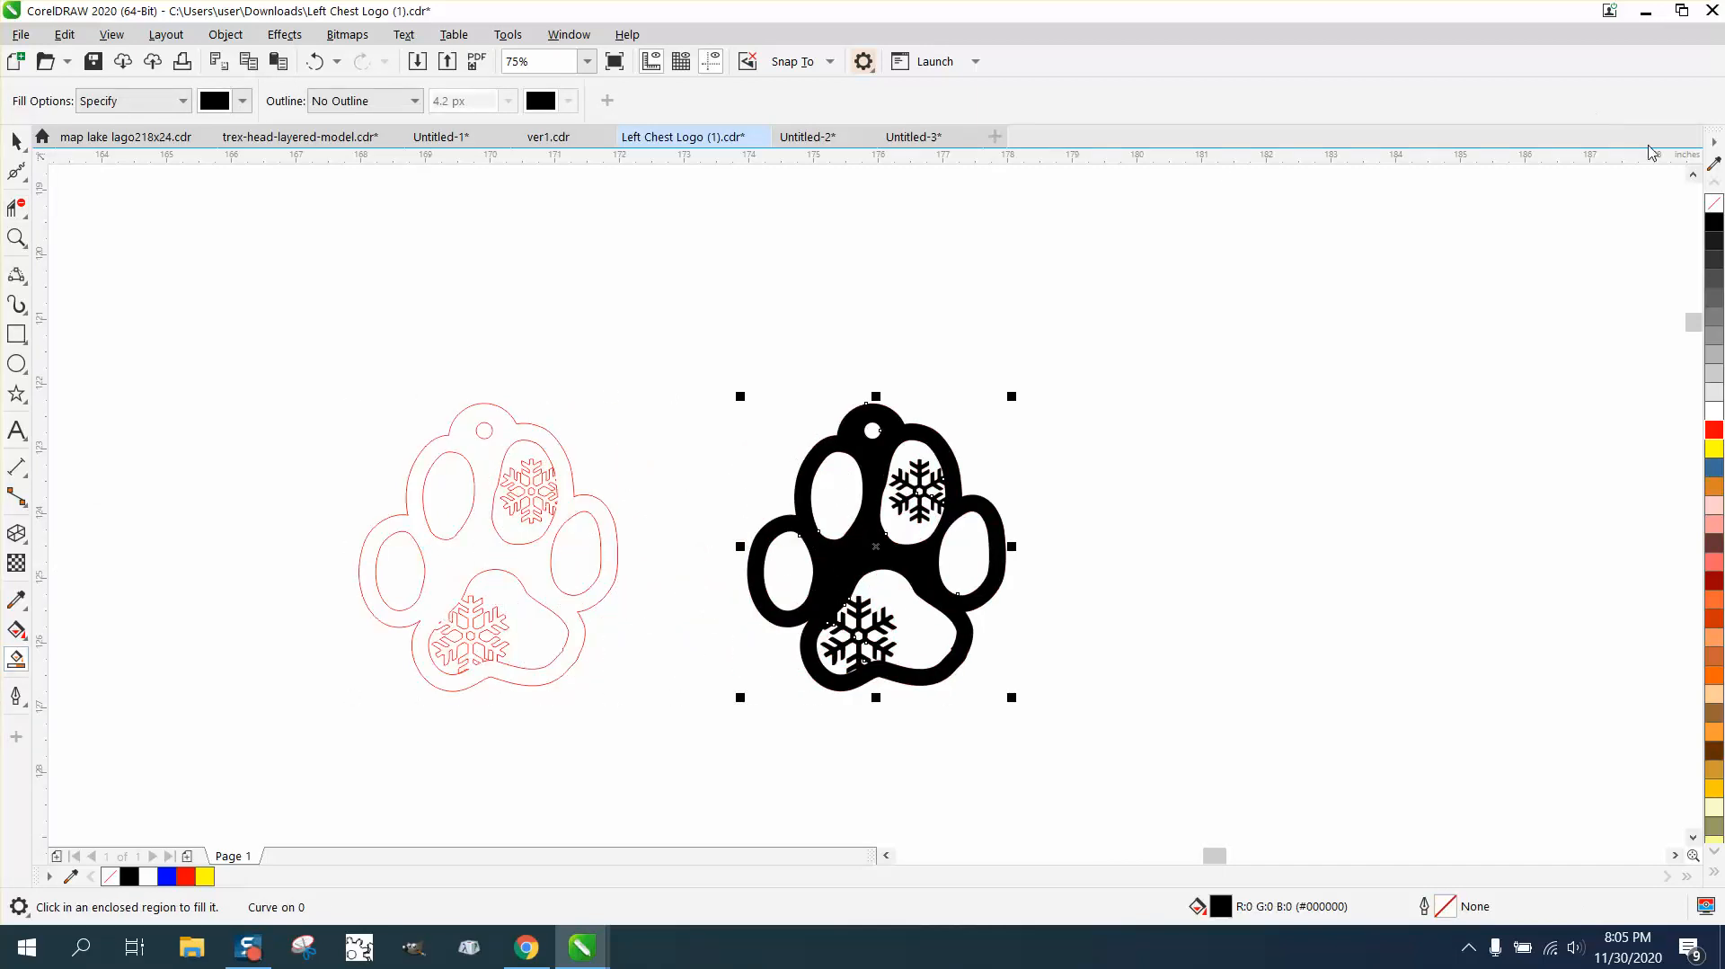
Remove the paw copy's black fill, give it a red outline and deselect it
left_click(1711, 203)
right_click(1714, 430)
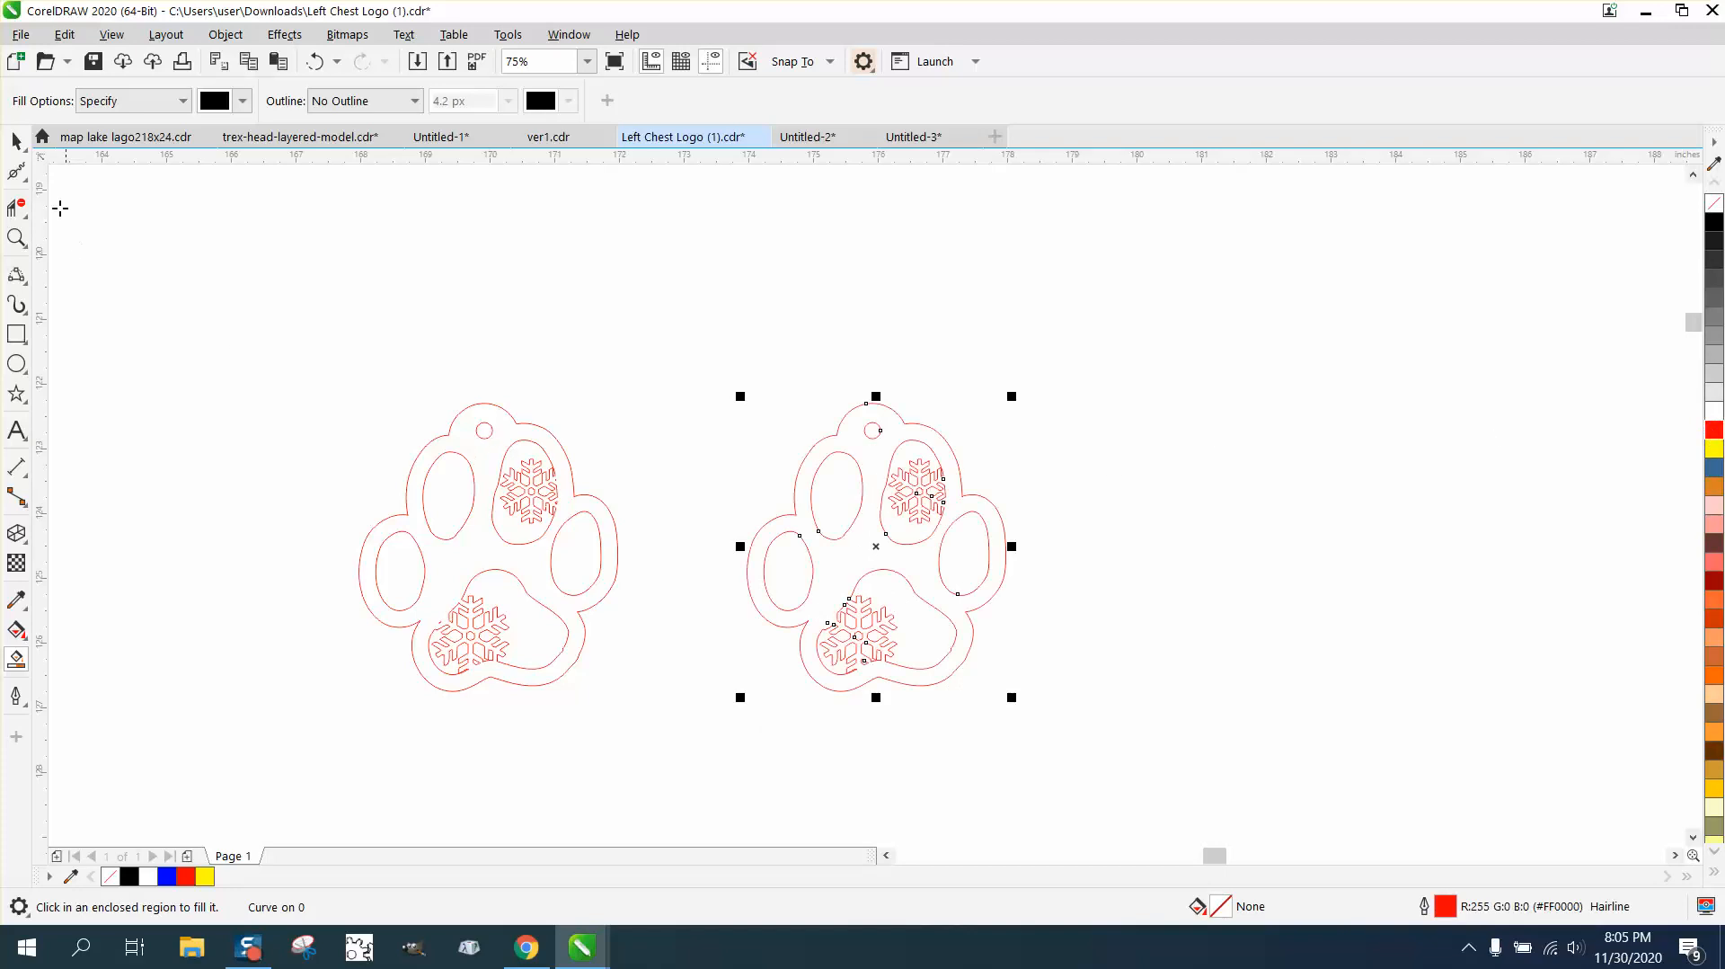
left_click(16, 141)
left_click(289, 263)
Move the original paw's arc, hole circle and body apart, and shift the smart-filled copy up as one piece
mouse_move(498, 405)
left_mouse_down()
mouse_move(564, 352)
mouse_move(463, 399)
left_mouse_up()
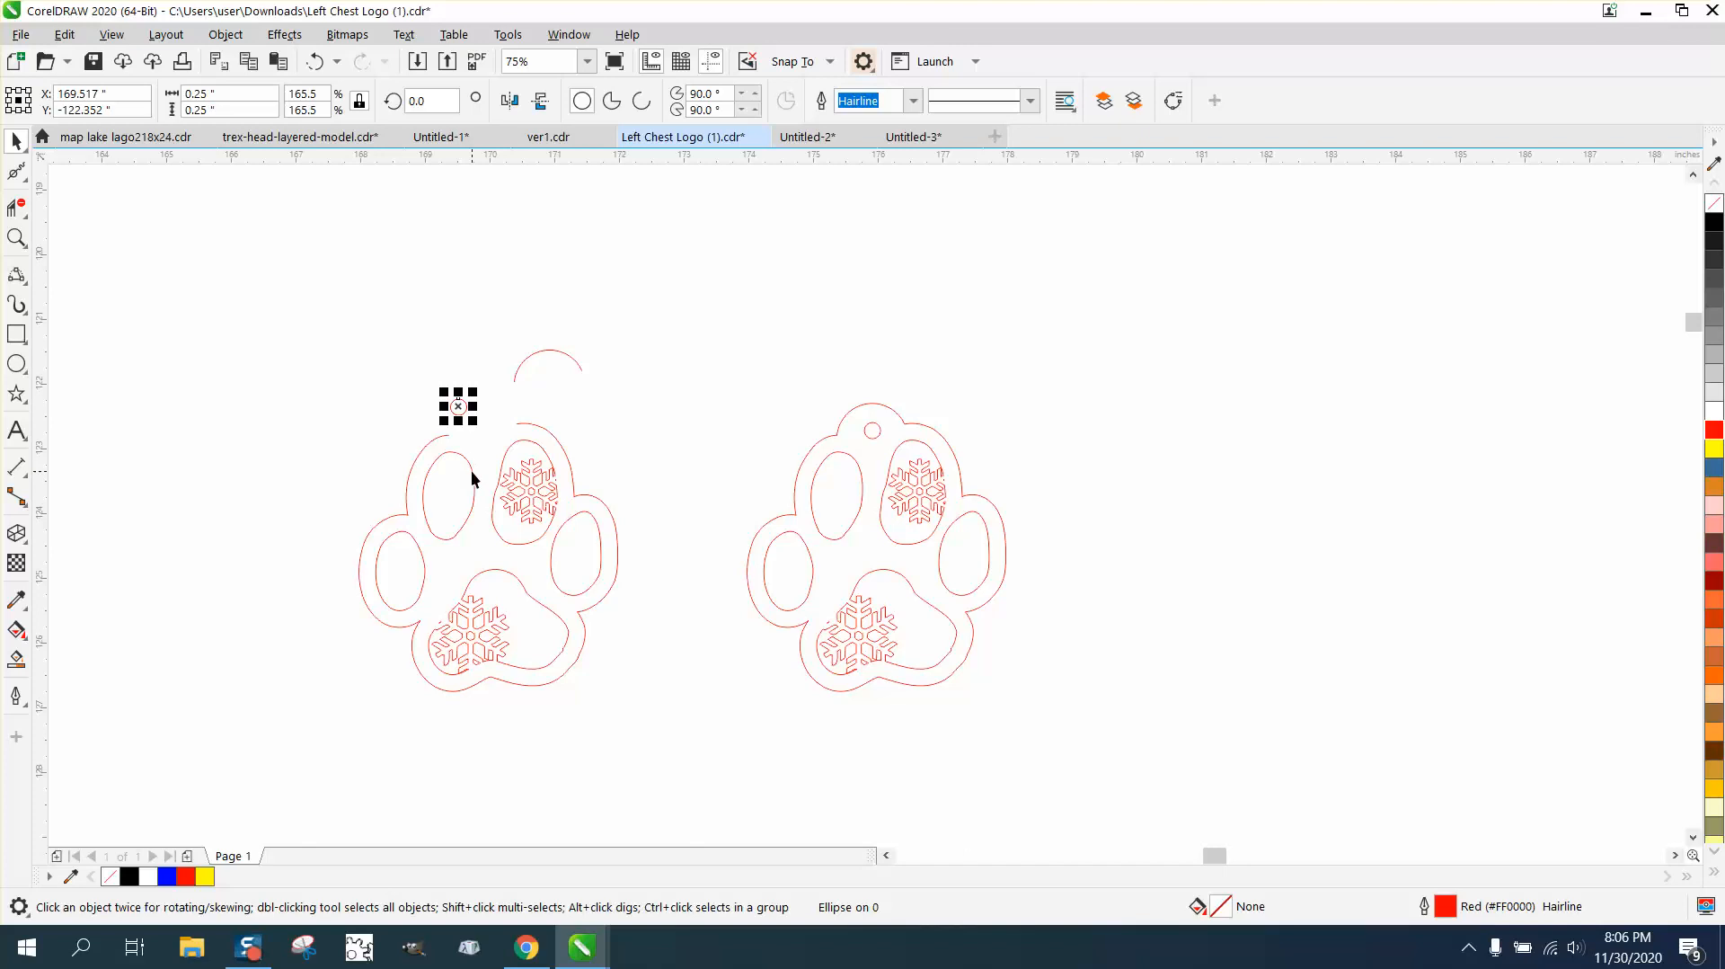
left_click_drag(471, 470, 493, 439)
left_click_drag(812, 448, 770, 329)
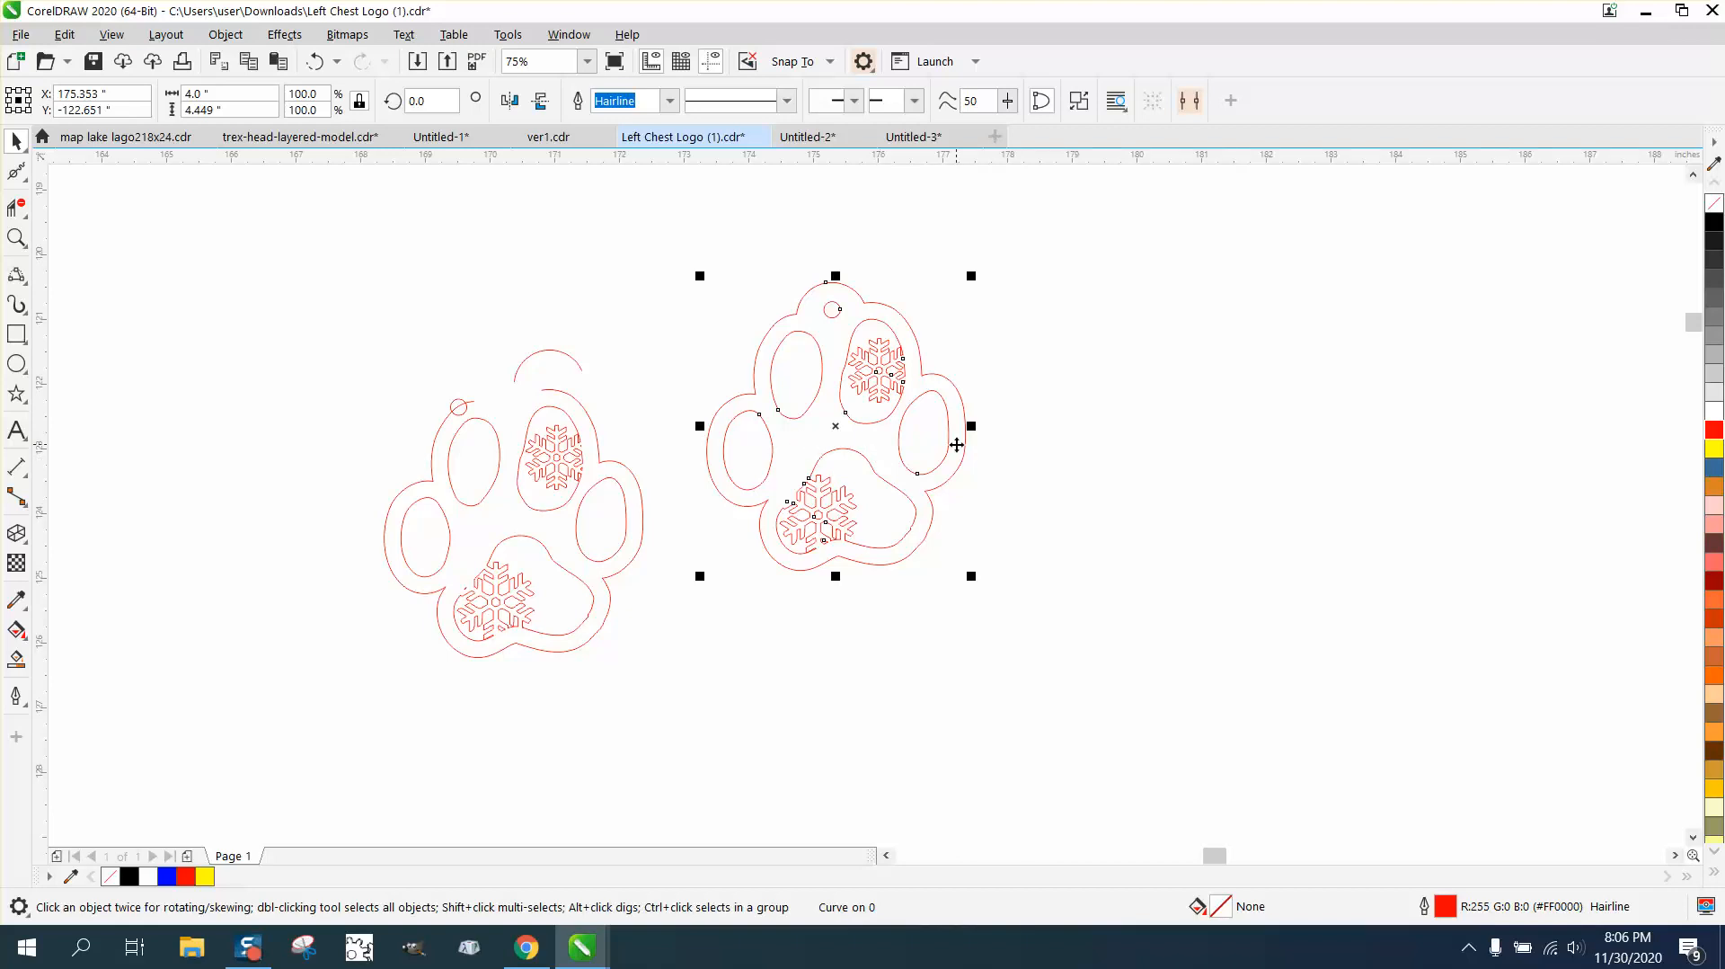
scroll(956, 444, "down", 1)
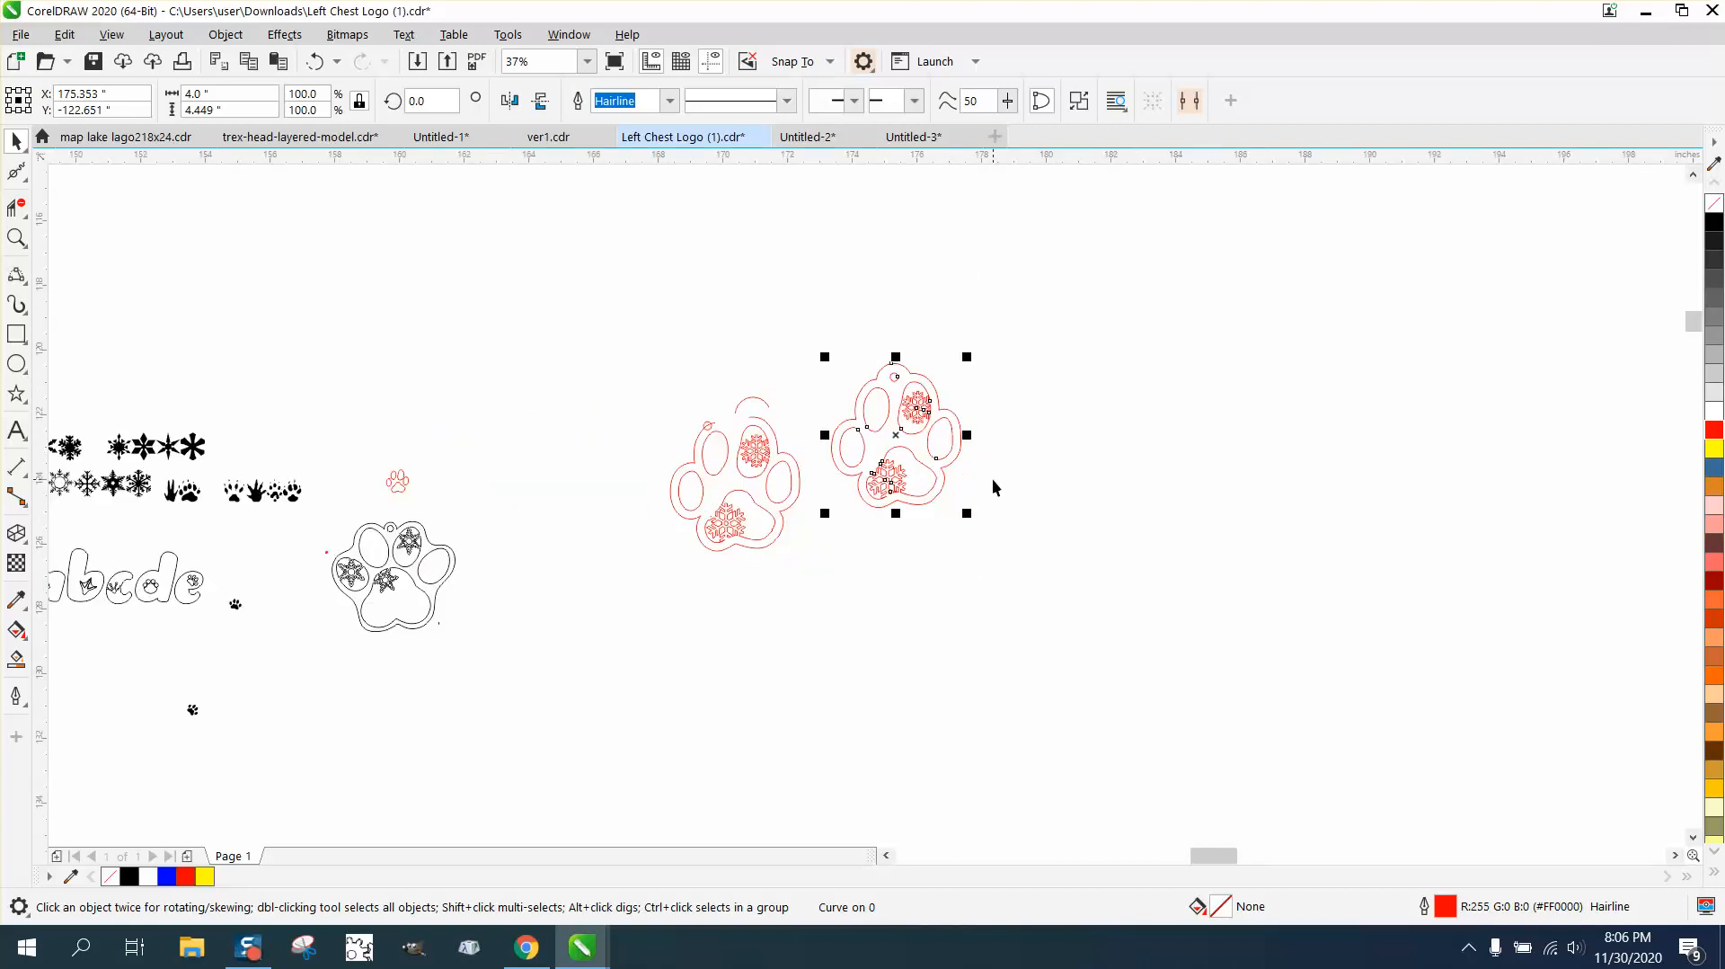